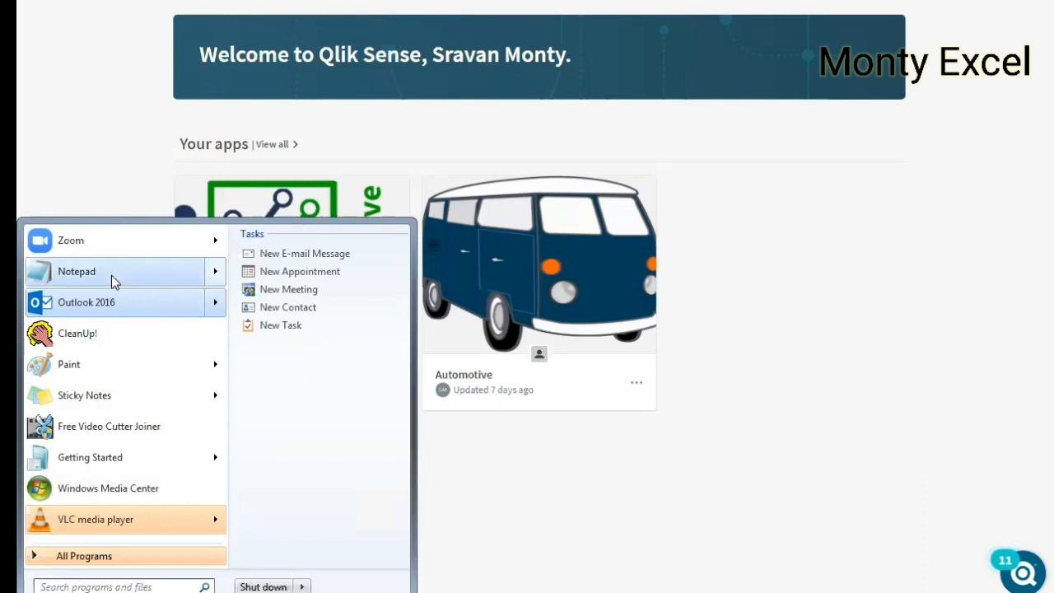
Step: Switch to a new Notepad document and set its font size to 36
mouse_move(111, 275)
click(252, 252)
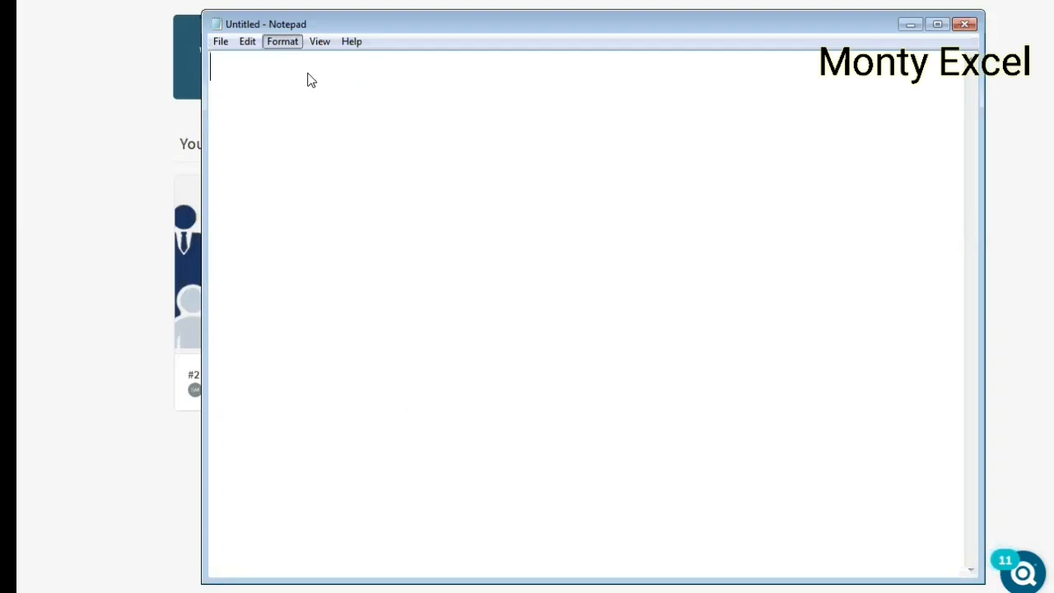
key(alt+o)
key(f)
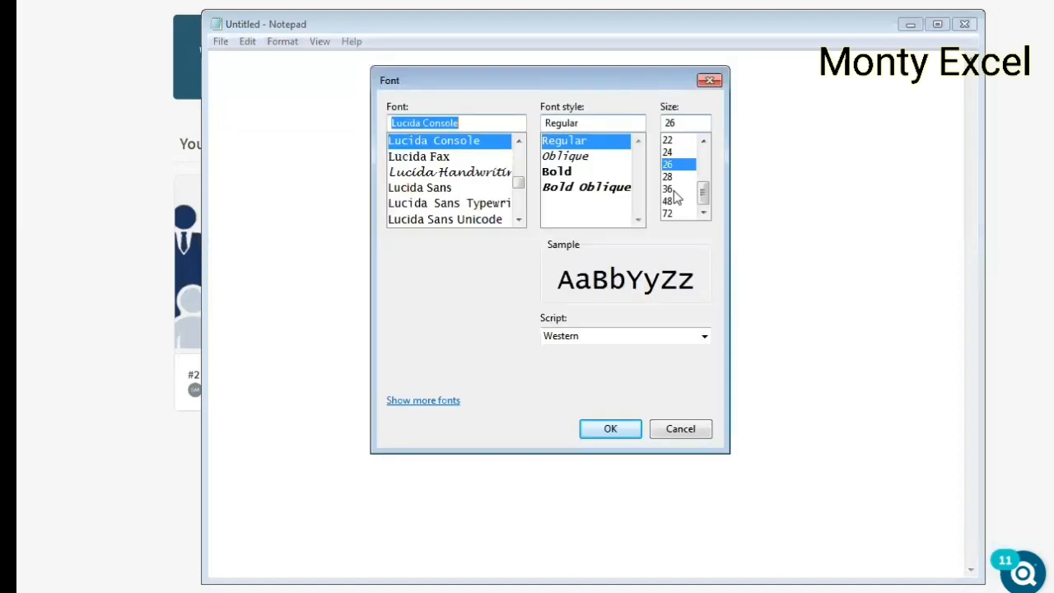
click(669, 188)
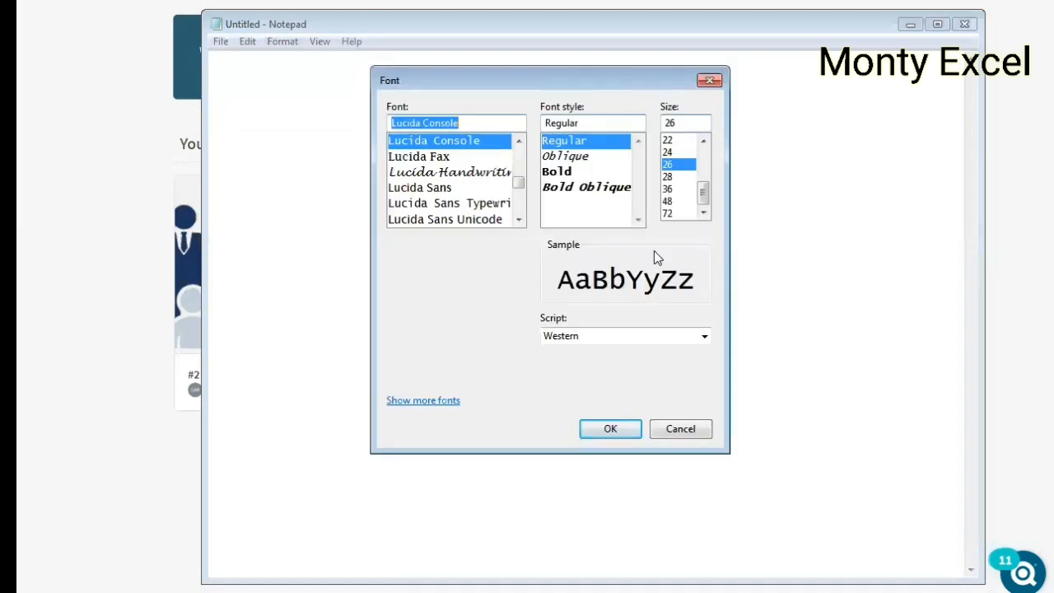
click(611, 428)
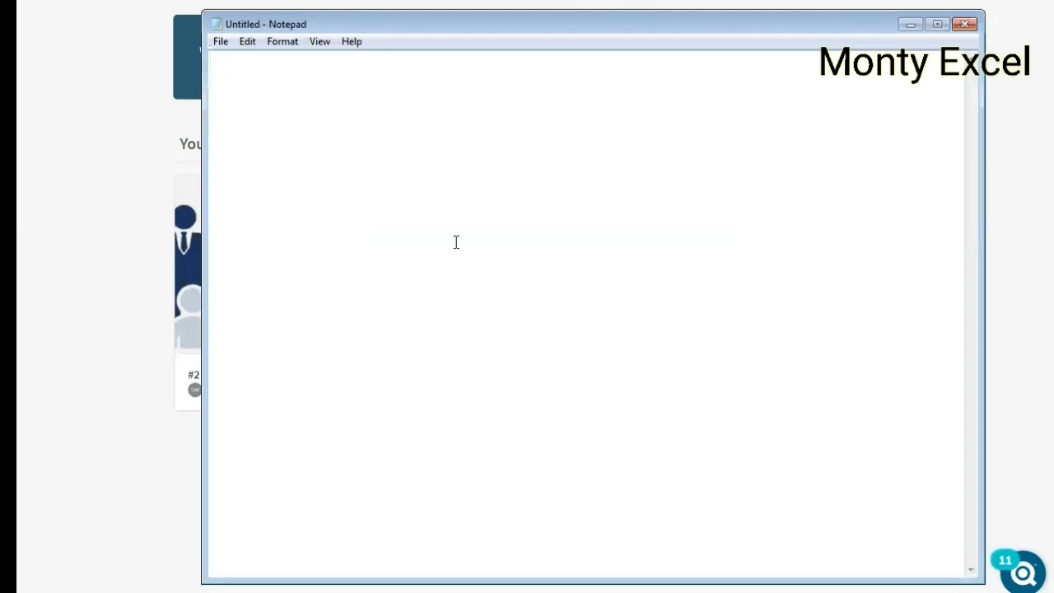
Step: Write "1) Qlik Sense APP" as the first line of the note
text(1) qLIK)
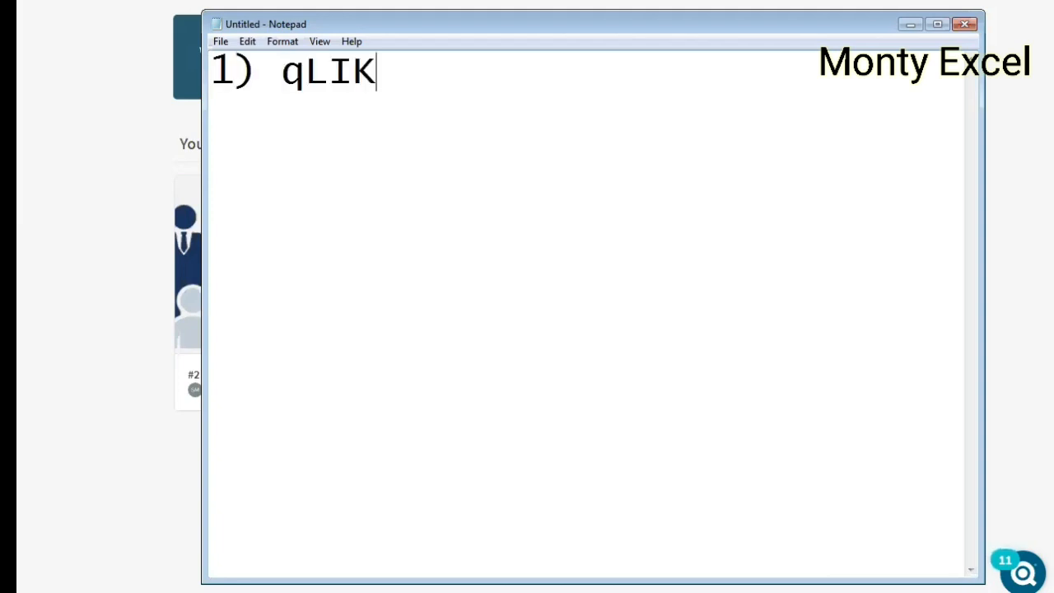
key(BackSpace)
key(BackSpace)
key(BackSpace)
key(BackSpace)
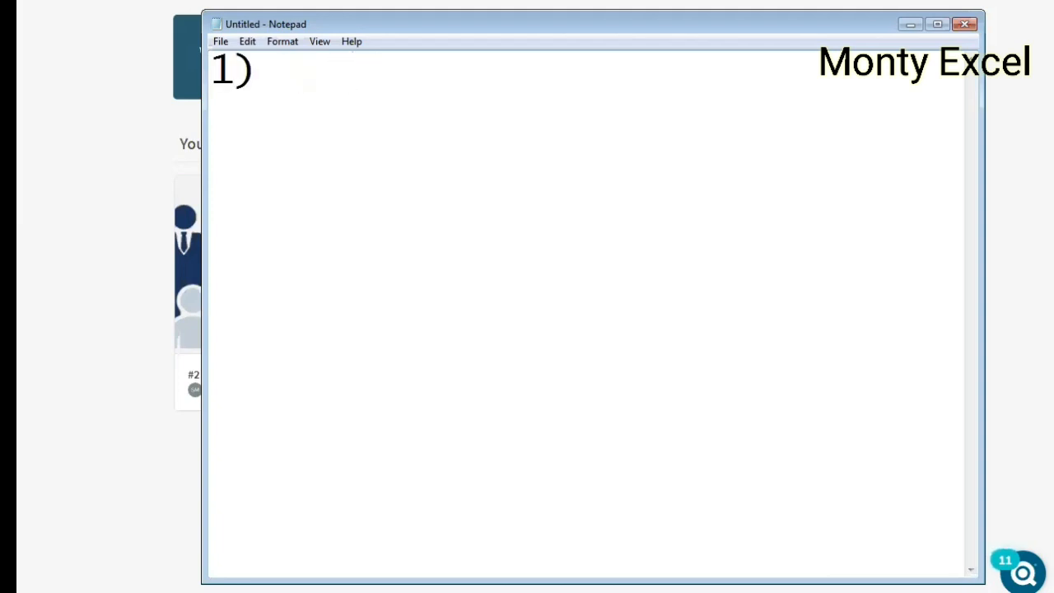
text(Qlik Sense )
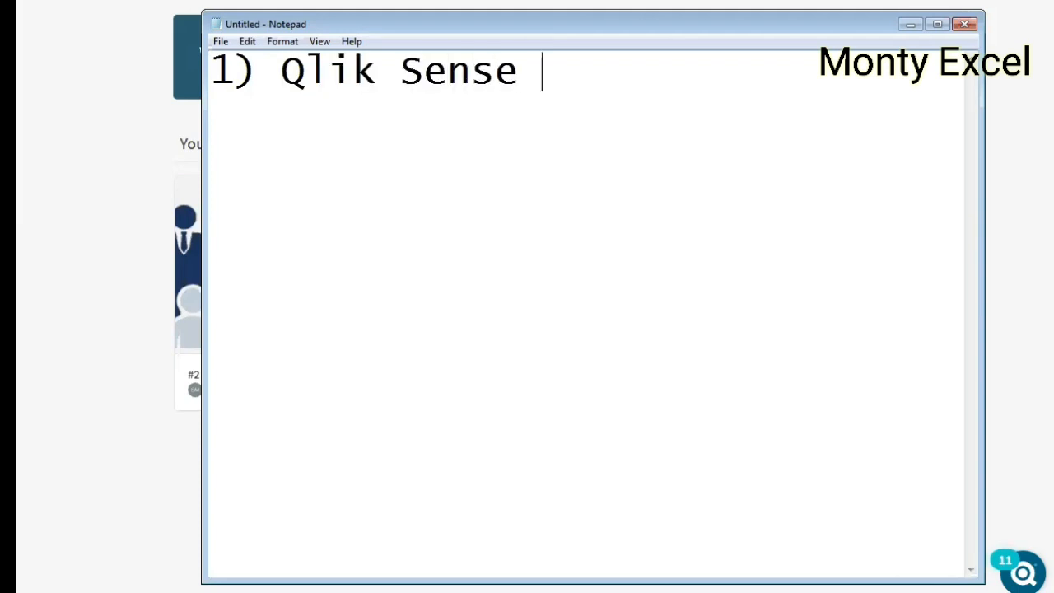
text(APP)
key(Return)
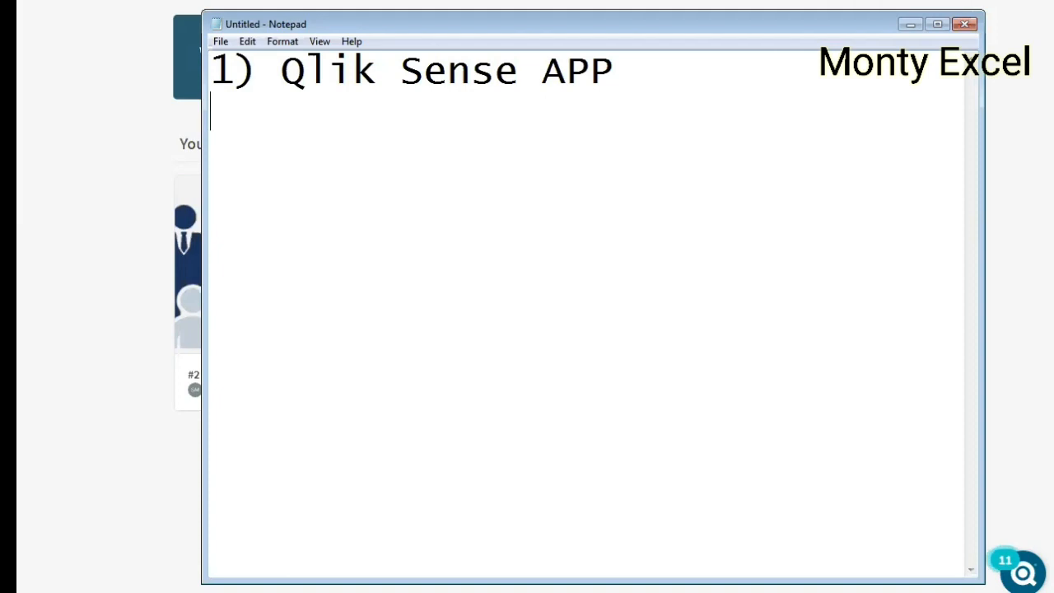
Step: Add the second list entry "2) Qlik Sense Sheet." to the note
text(2))
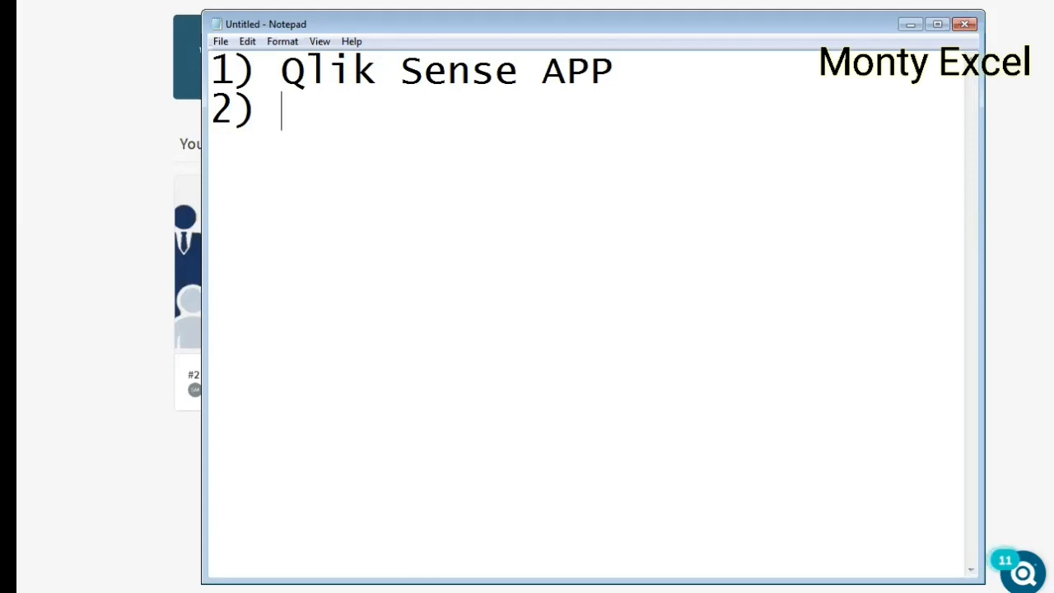
text(Qlikk)
key(BackSpace)
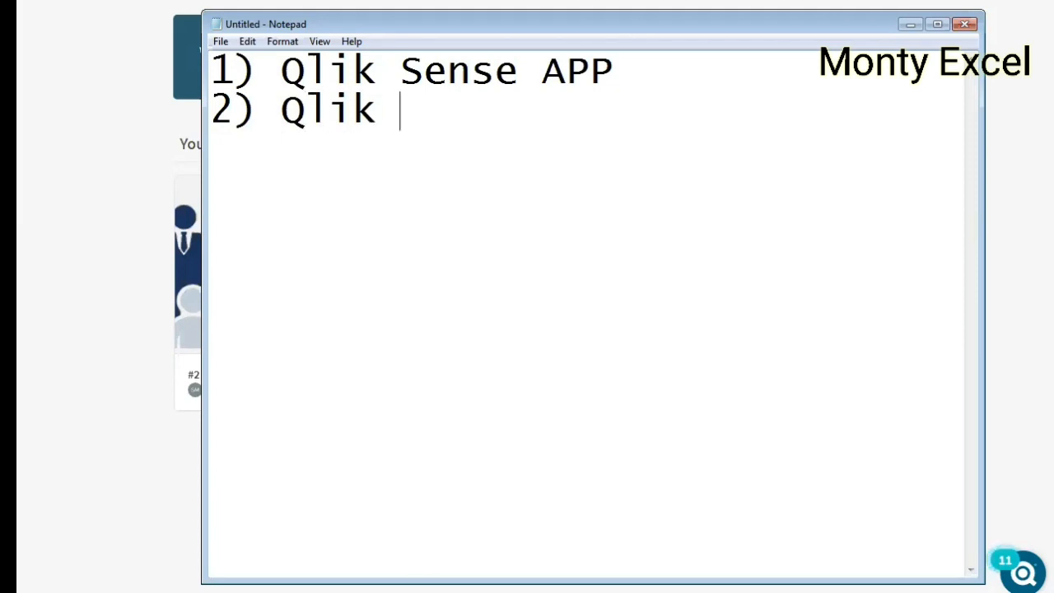
text(Sense S)
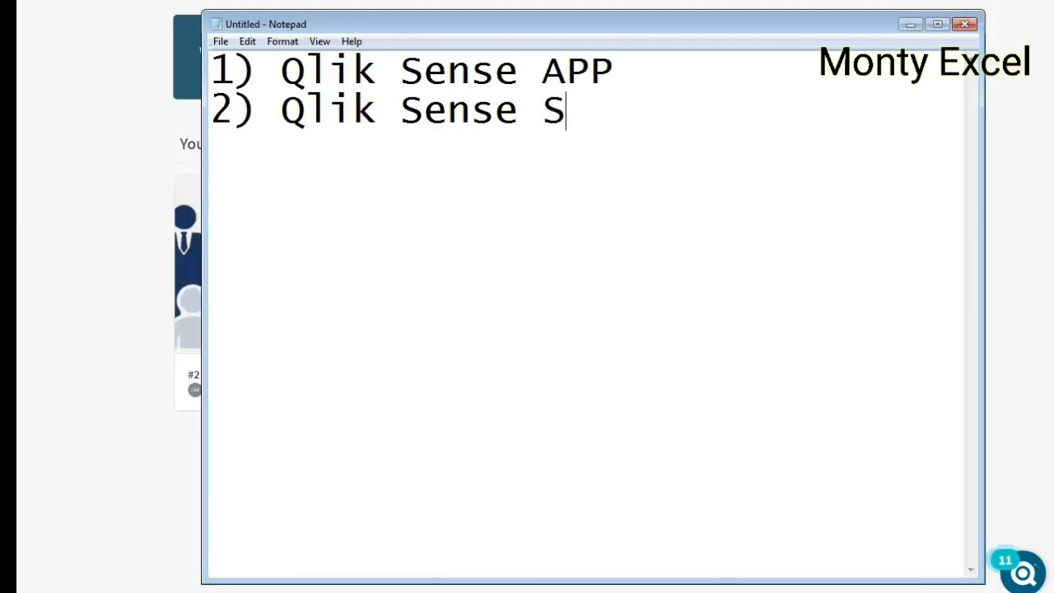
text(heet.)
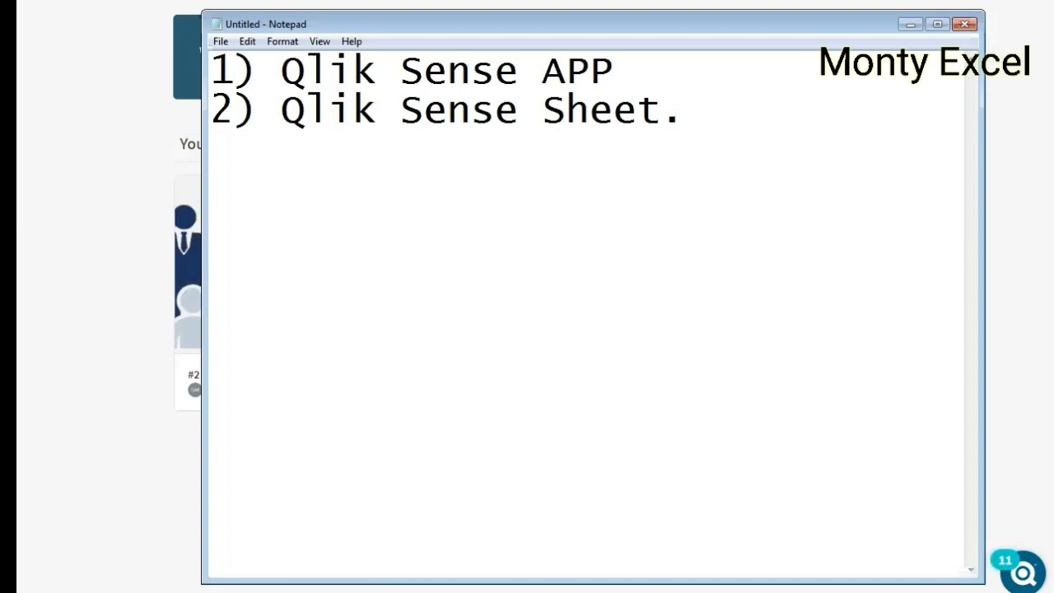
Step: Add the third list entry "3) Measures." on a new line
key(Return)
text(3) )
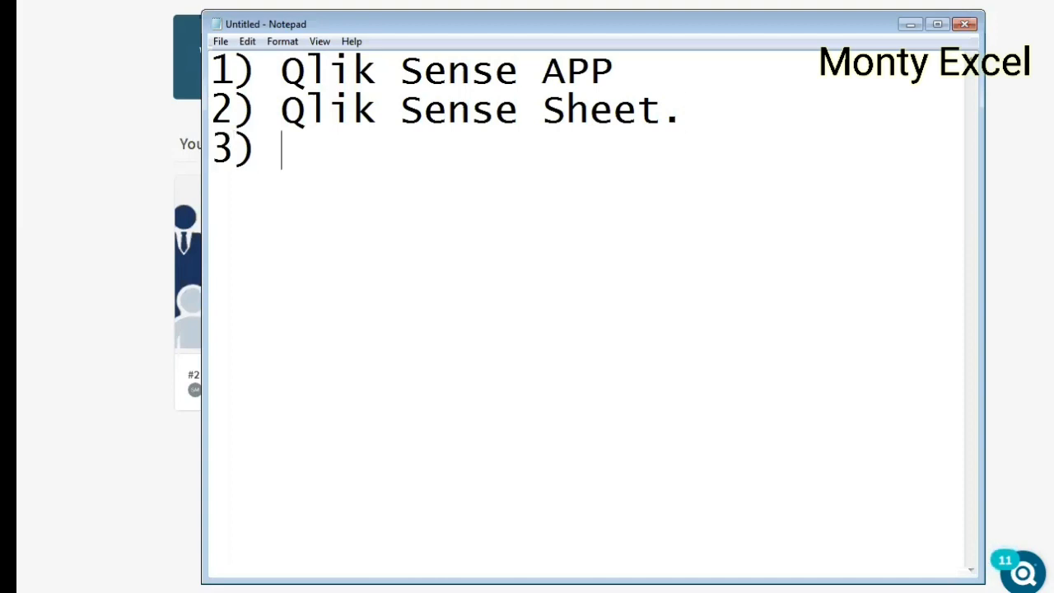
text(Me)
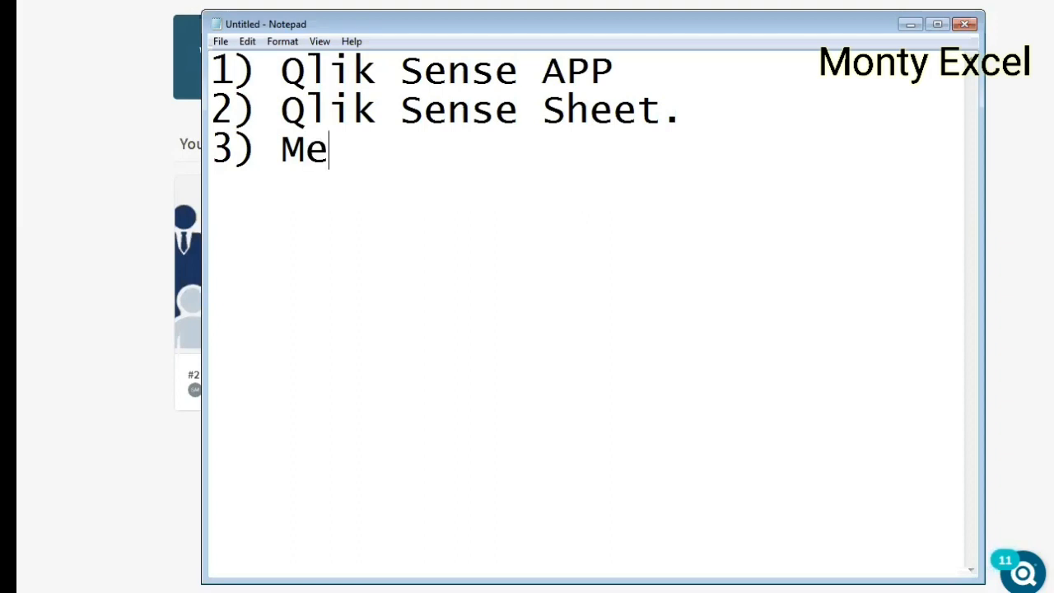
text(ausr)
key(BackSpace)
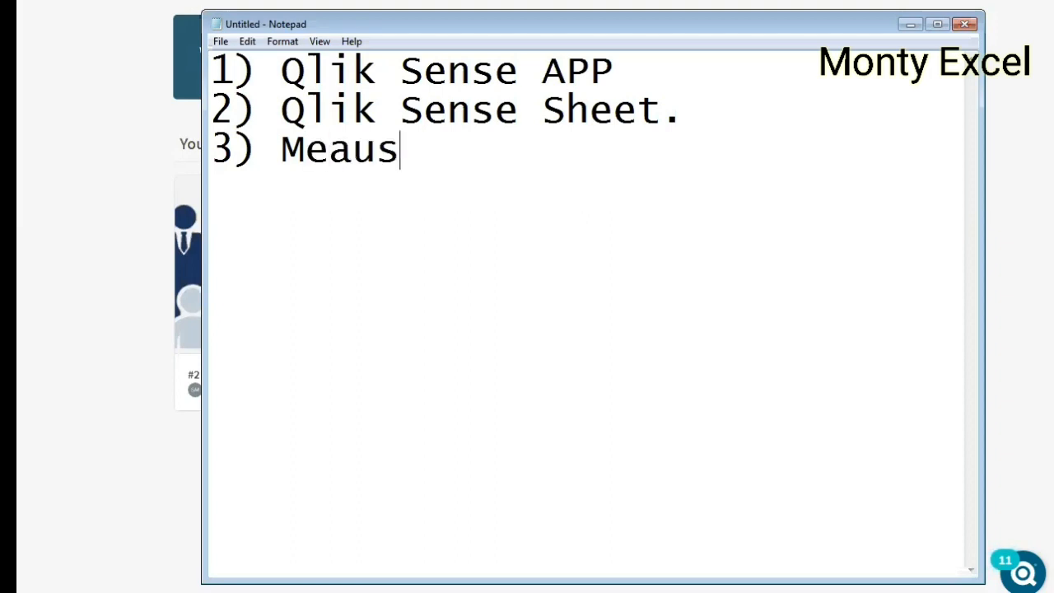
key(BackSpace)
key(BackSpace)
text(sur)
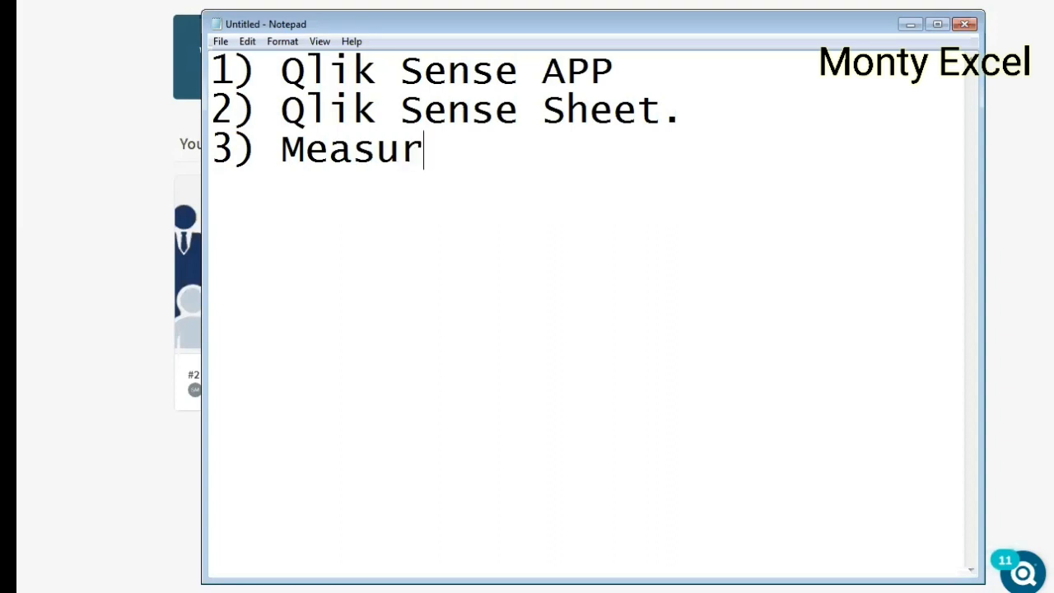
text(es.)
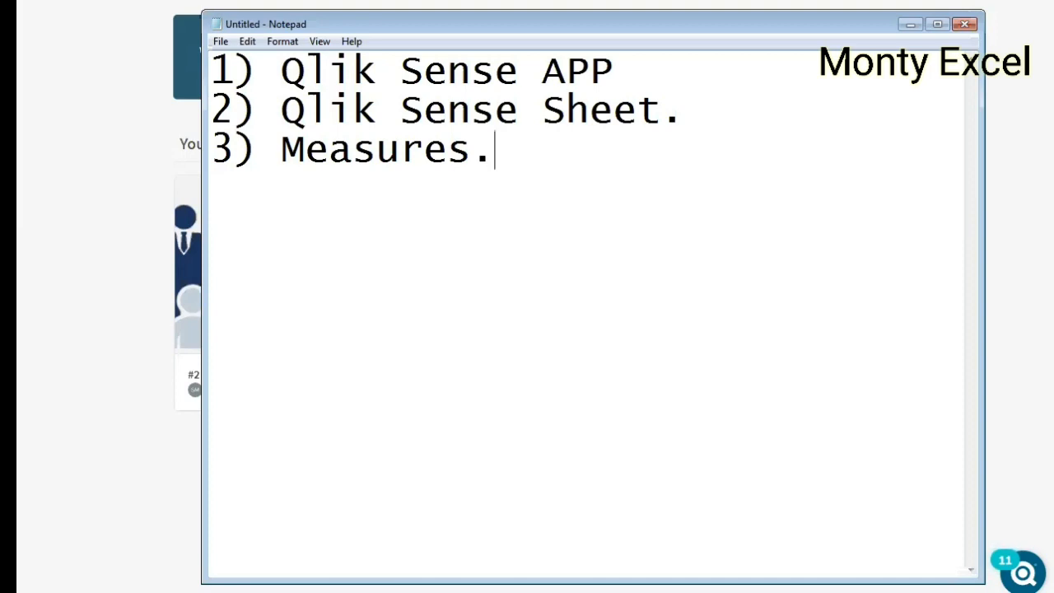
Step: Add the fourth list entry "4) Dimensions." followed by an empty line
key(Return)
text(4) D)
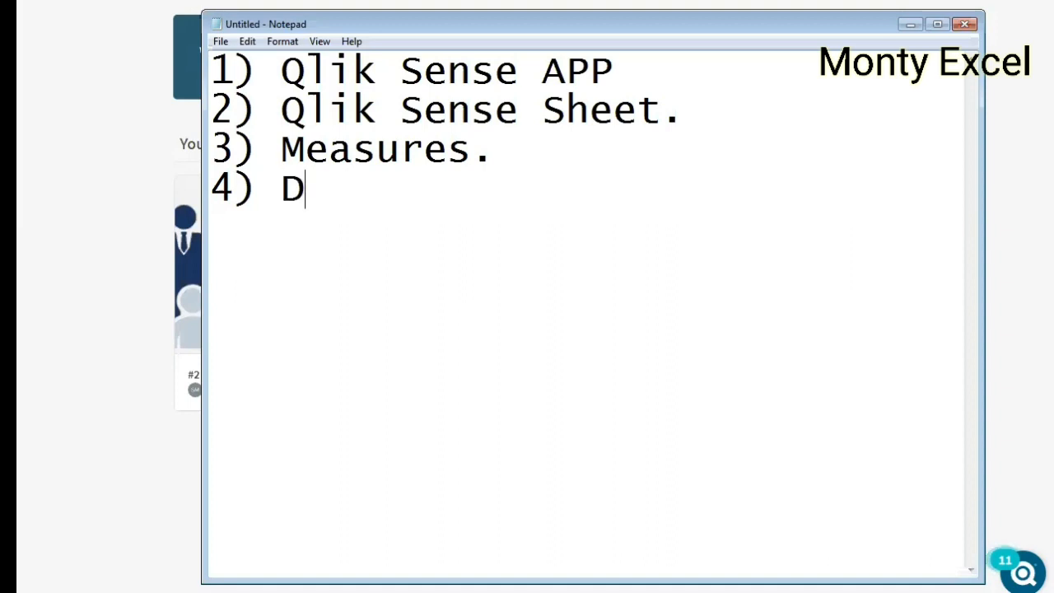
text(ime)
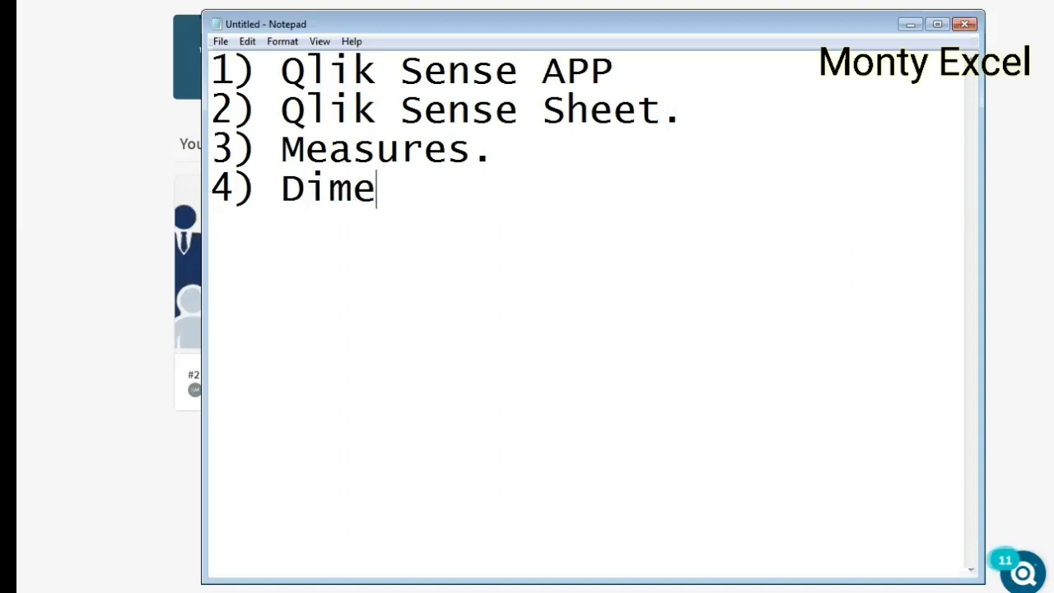
text(nsions.)
key(Return)
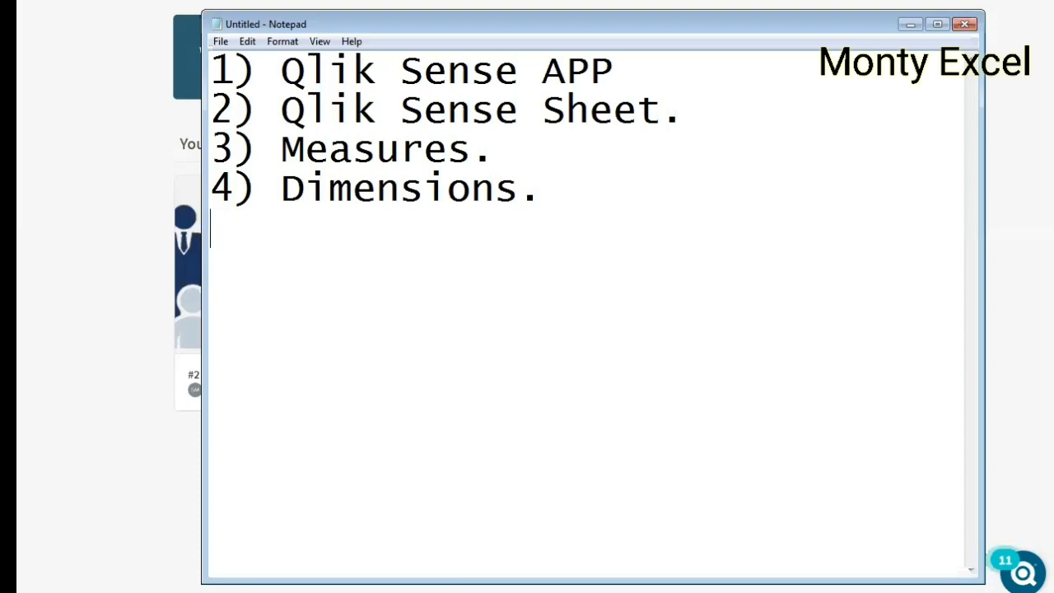
Step: Append "--number" to the Measures line and "---text" to the Dimensions line
key(Up)
key(Up)
key(End)
text(--number)
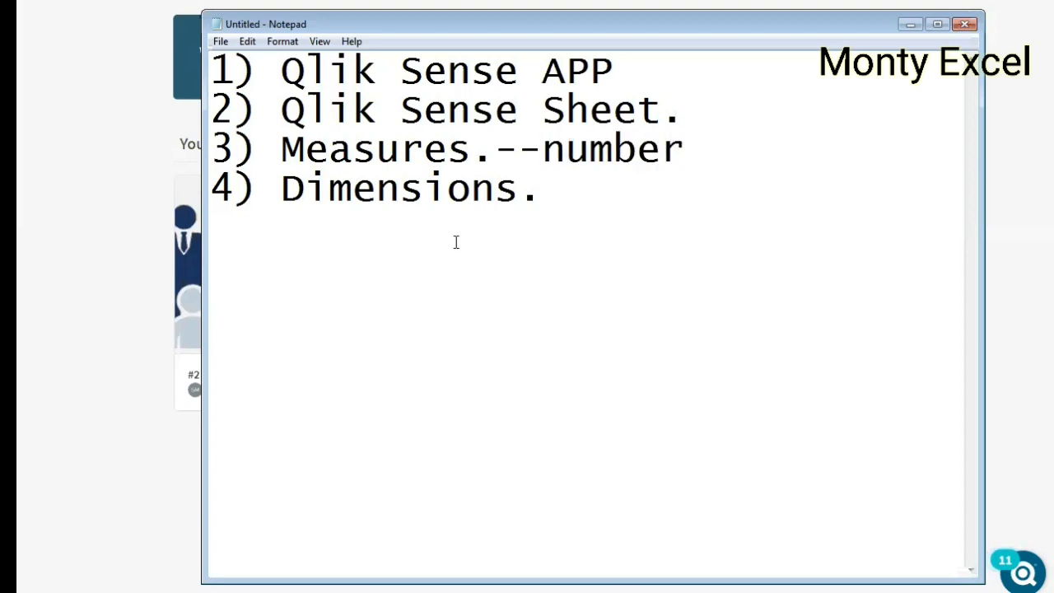
key(Down)
text(---text)
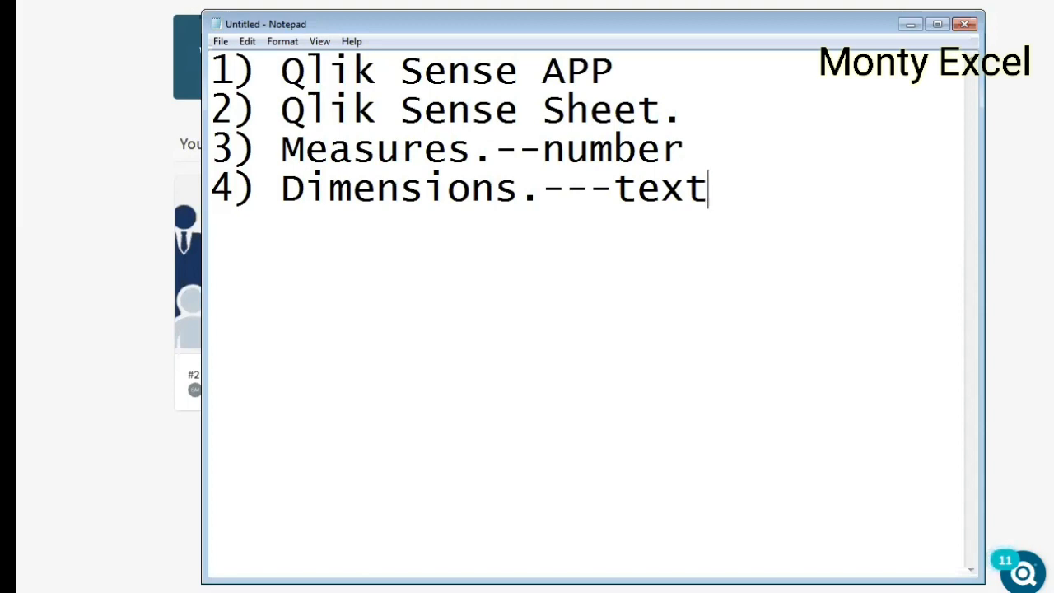
Step: Highlight the Qlik Sense APP line and the Qlik Sense Sheet line of the note in turn
key(Up)
key(Up)
key(Up)
key(shift+Home)
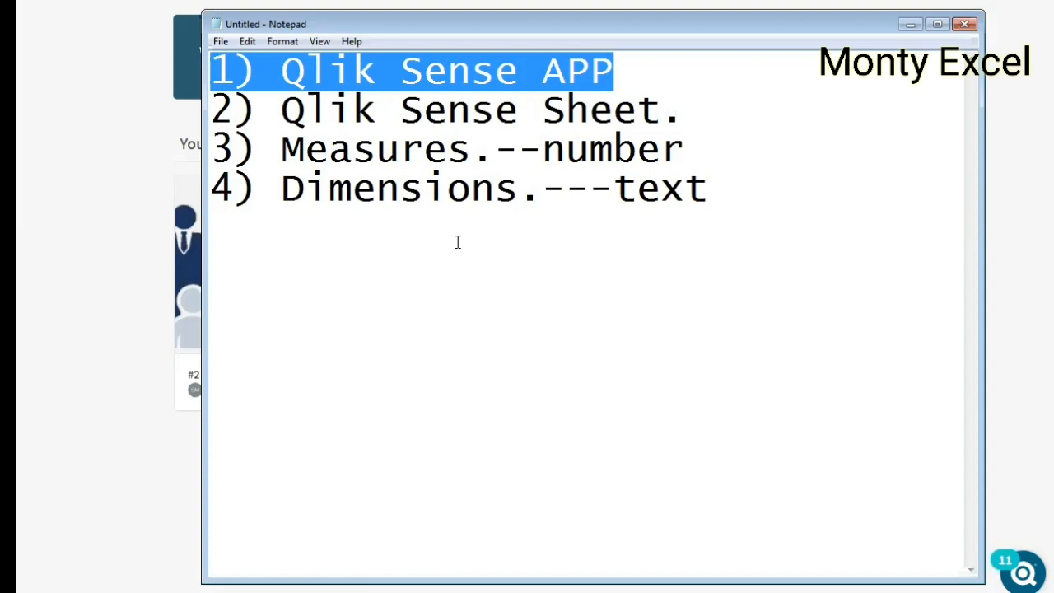
key(End)
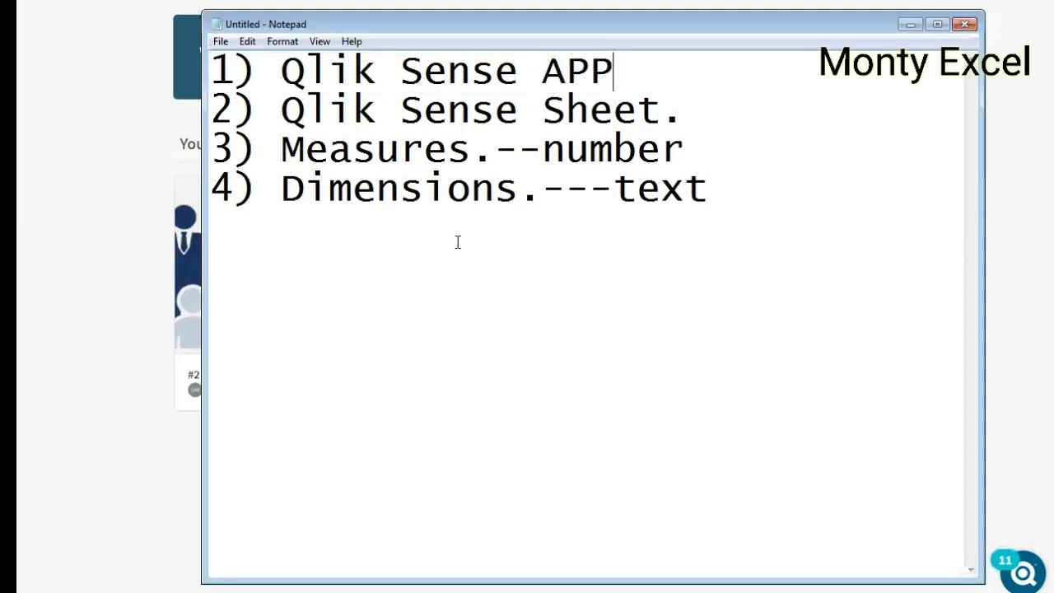
key(Right)
key(shift+End)
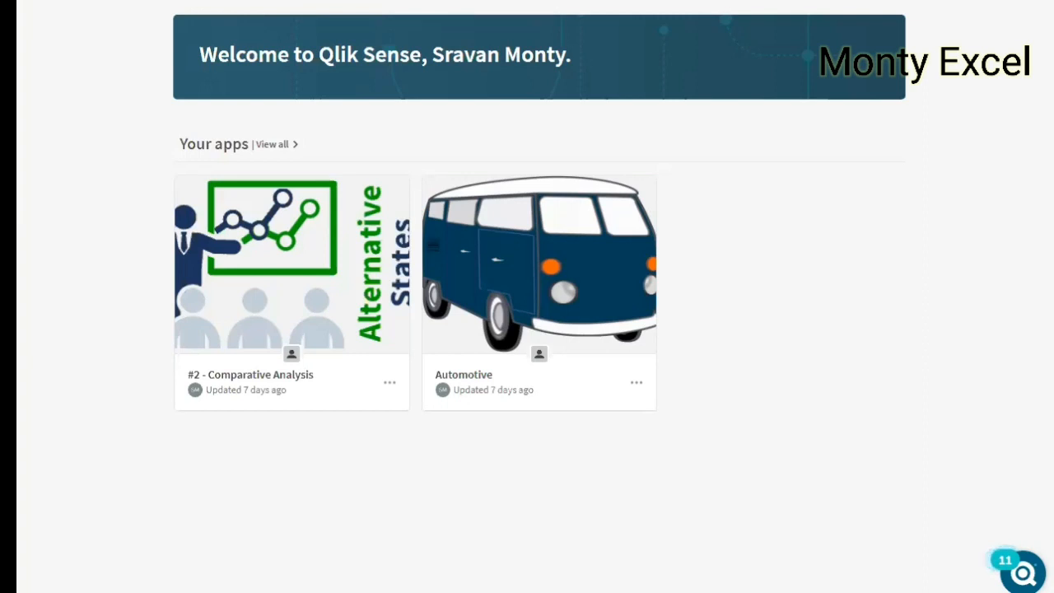
Step: Start a new analytics app in Qlik Sense named "MY FIRST DASHBOARD", keeping it in the Personal space
click(722, 0)
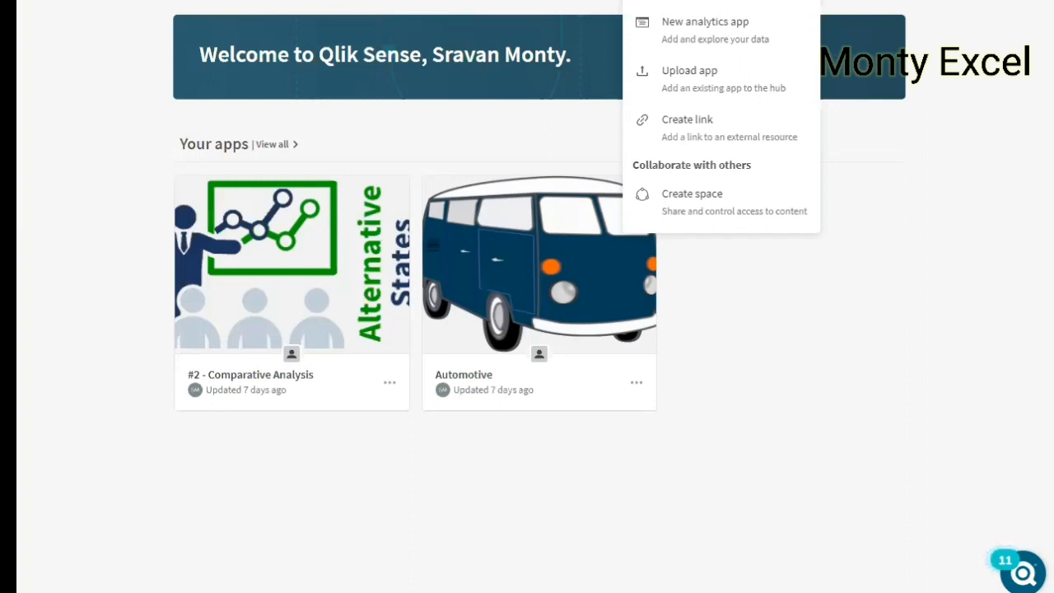
click(722, 38)
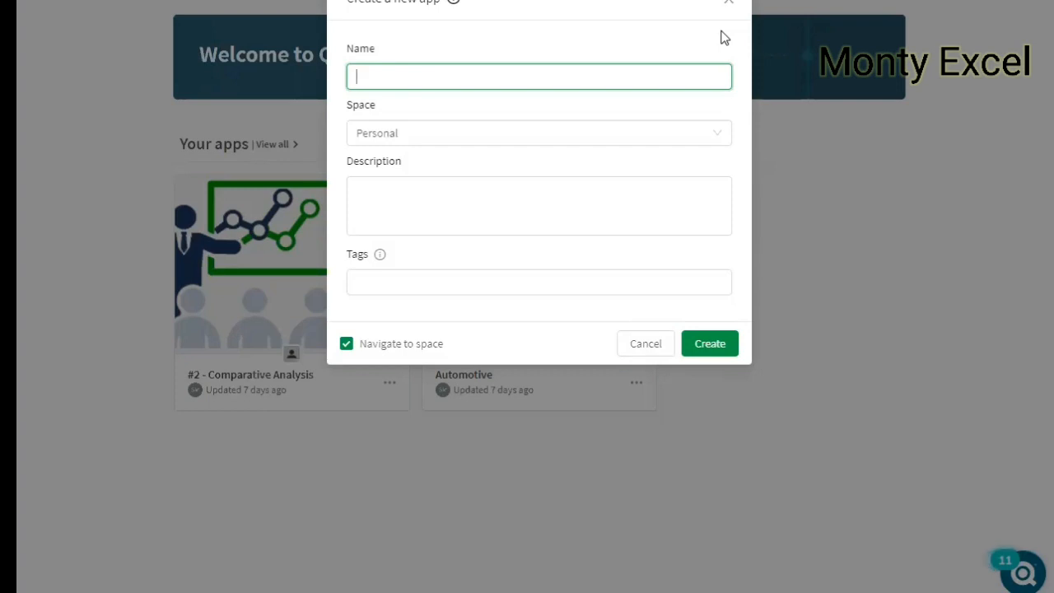
text(MY FIRST DASHBOARD)
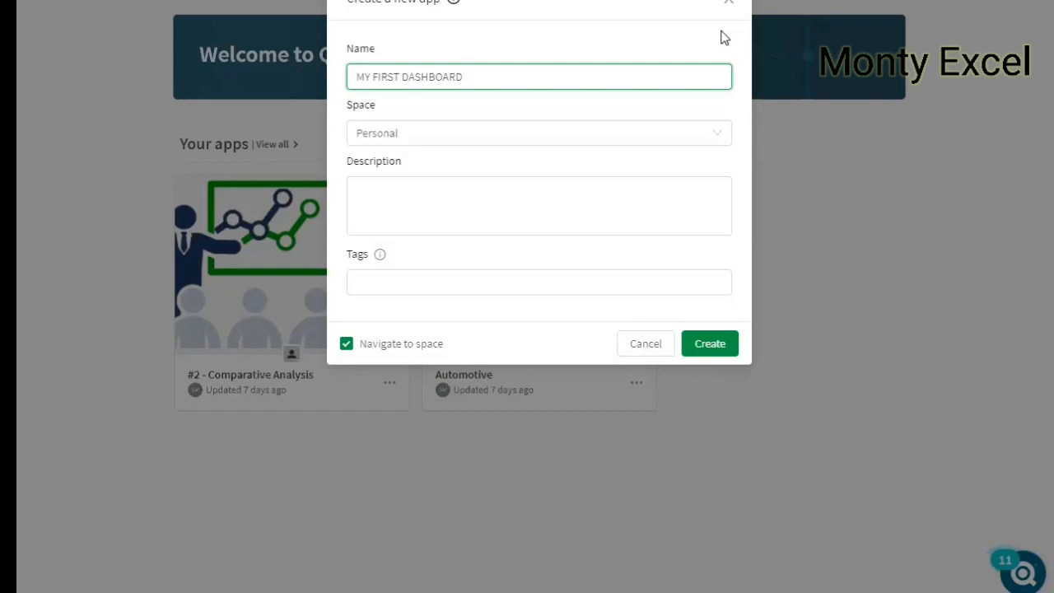
click(418, 135)
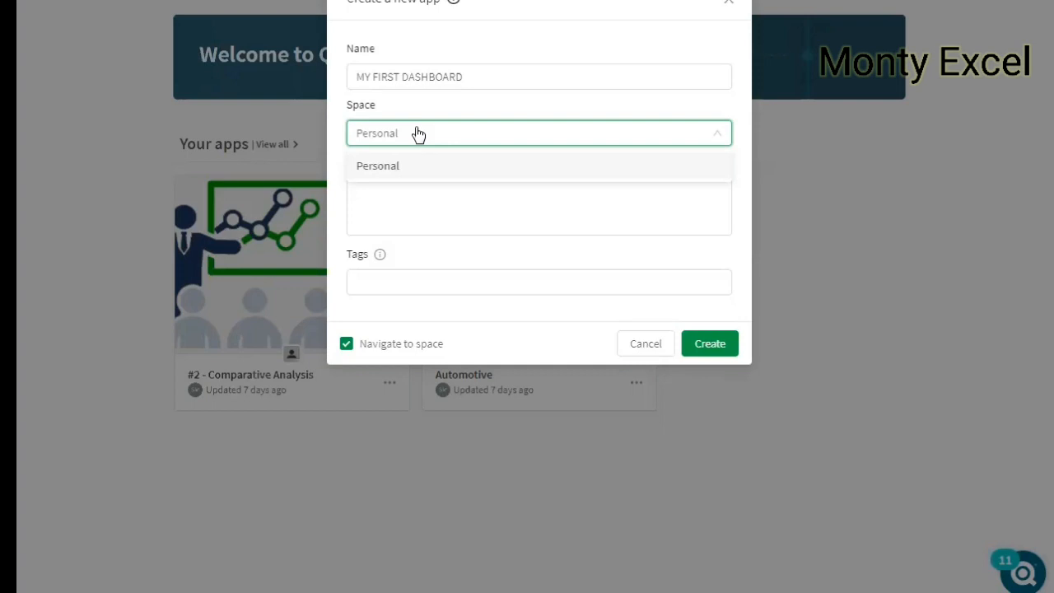
click(419, 134)
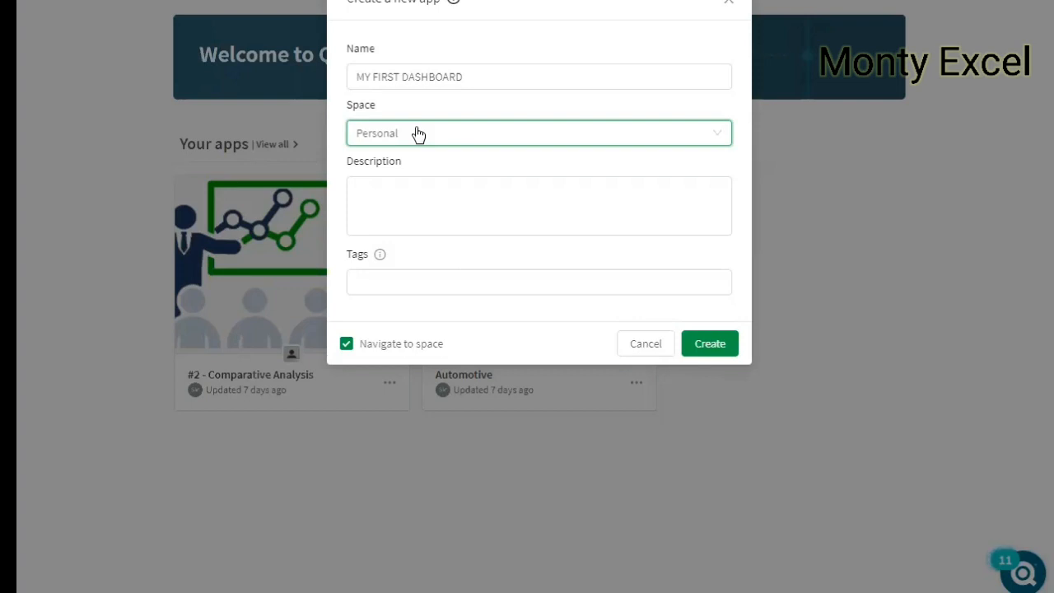
Step: Enter "This is addtional information about your app" as the new app's description
click(449, 208)
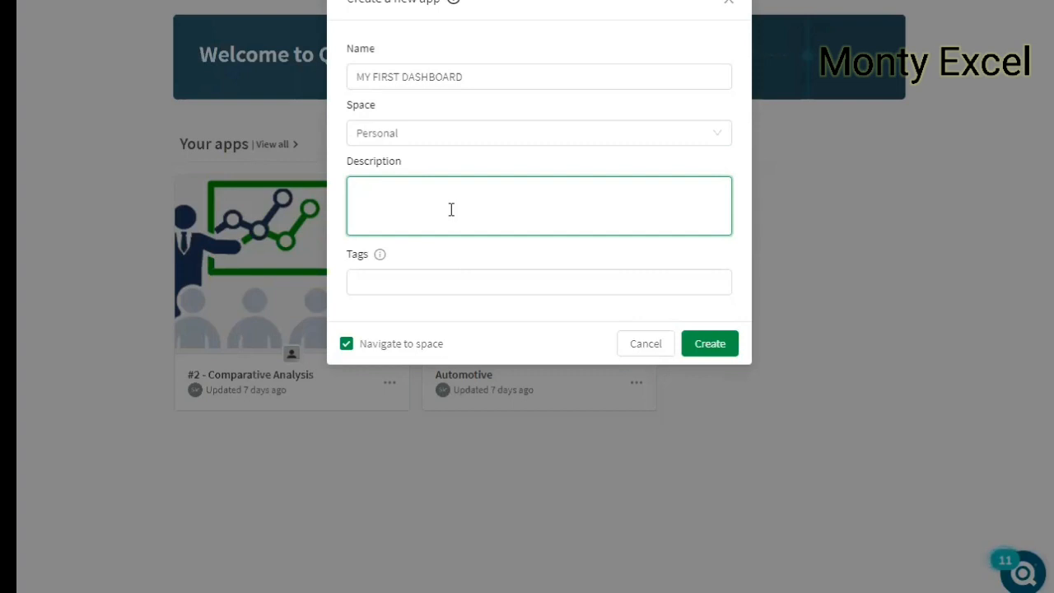
text(DES)
key(ctrl+a)
key(BackSpace)
text(This is addtional information abou)
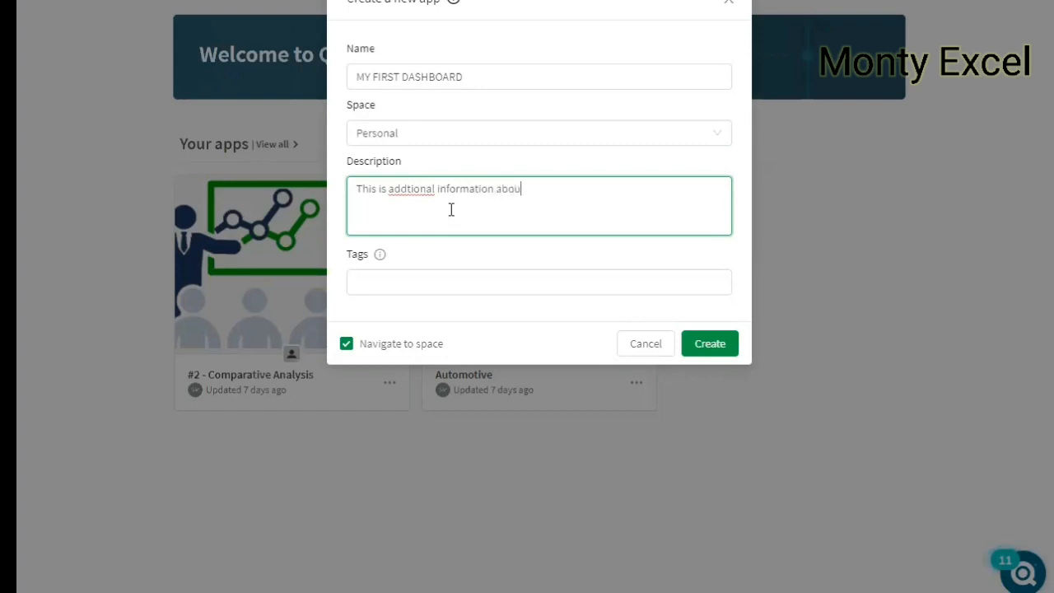
text(t your app)
click(414, 277)
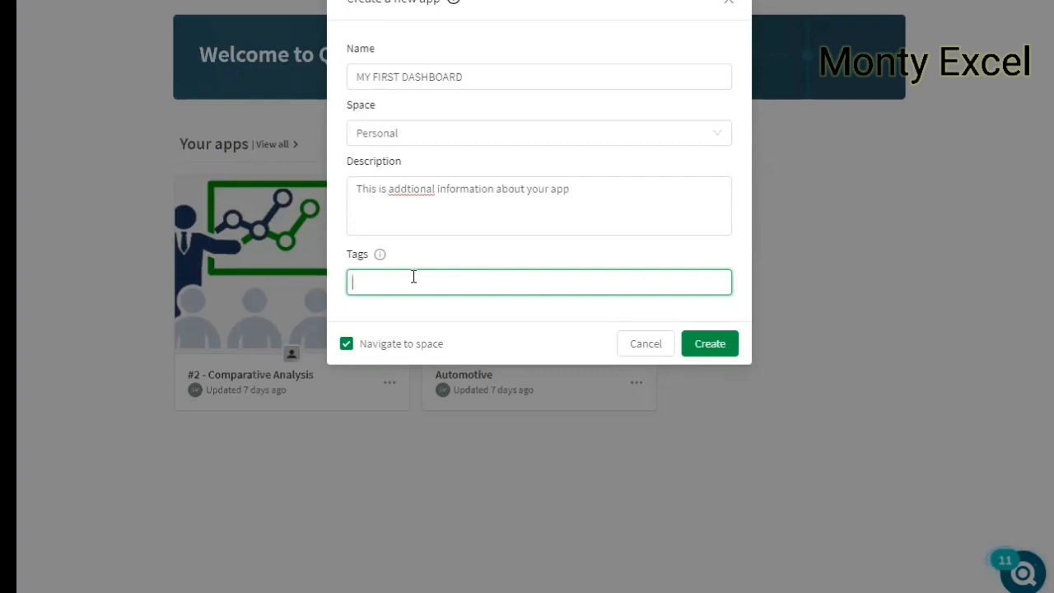
text(sales)
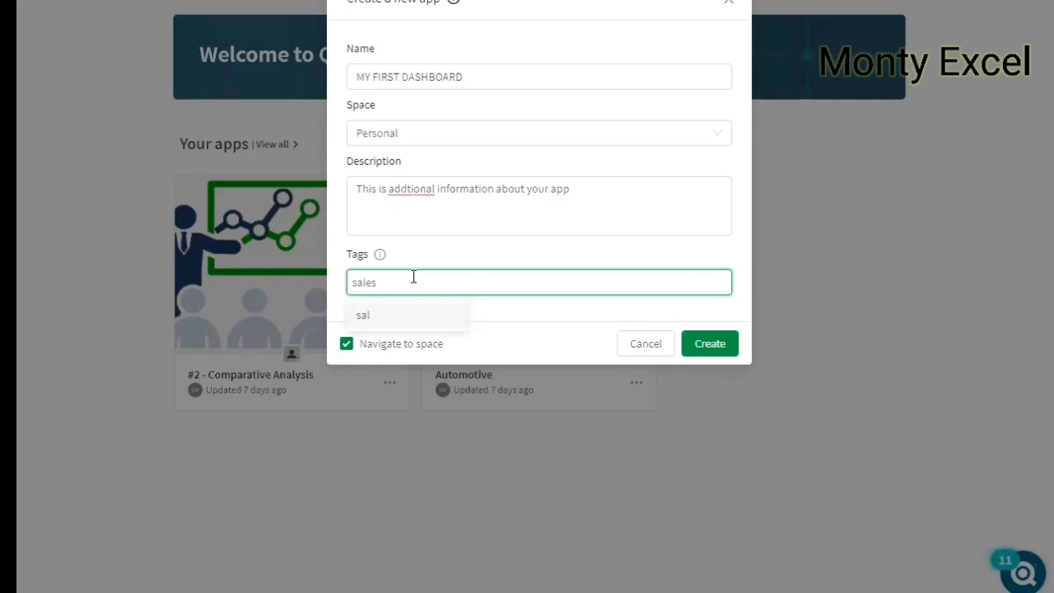
key(ctrl+a)
key(BackSpace)
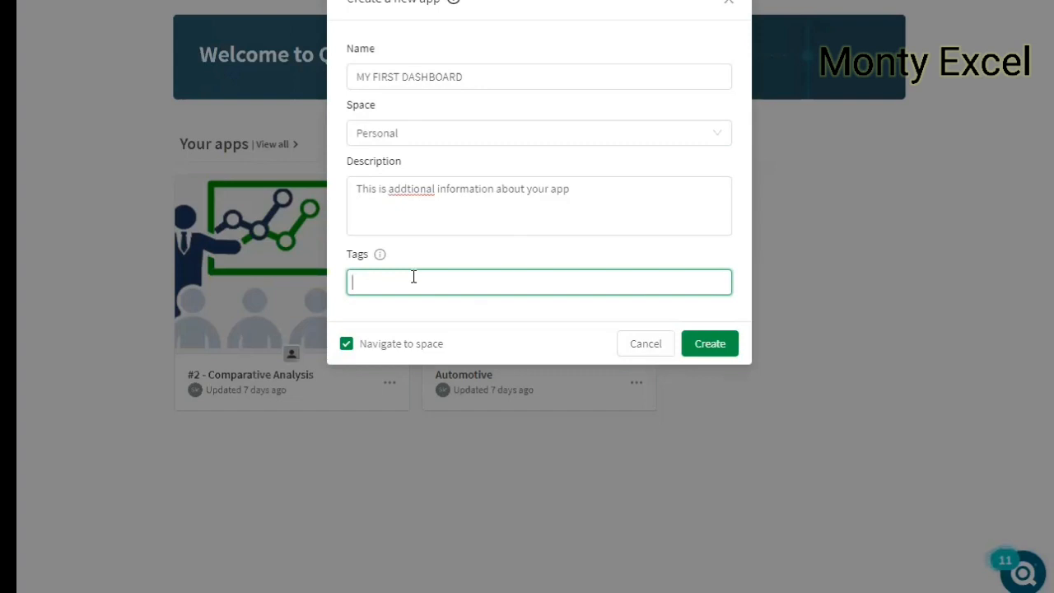
Step: Create the new app and open MY FIRST DASHBOARD from the Personal space
click(710, 344)
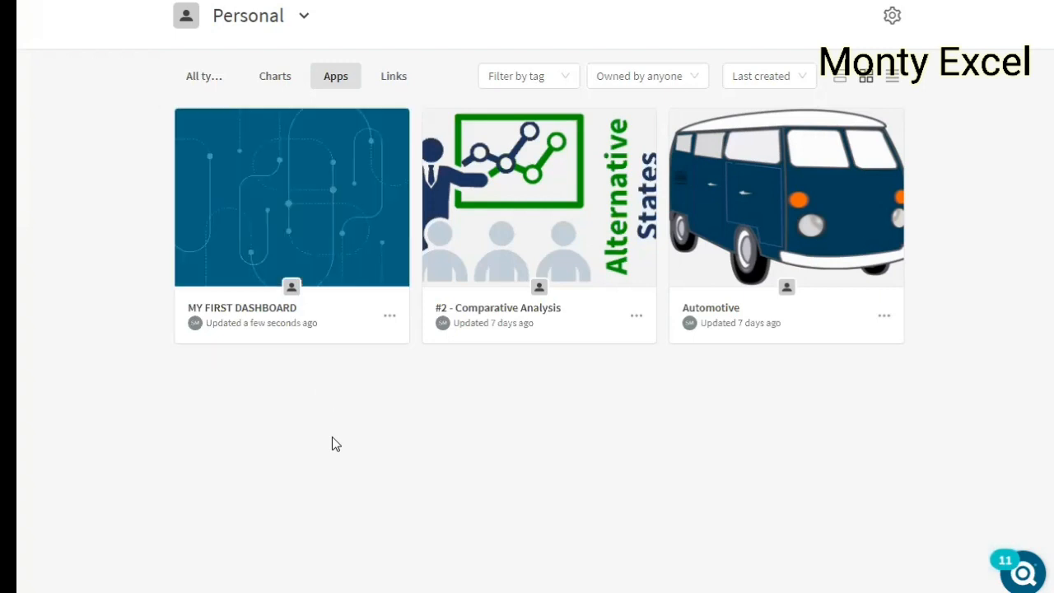
mouse_move(315, 196)
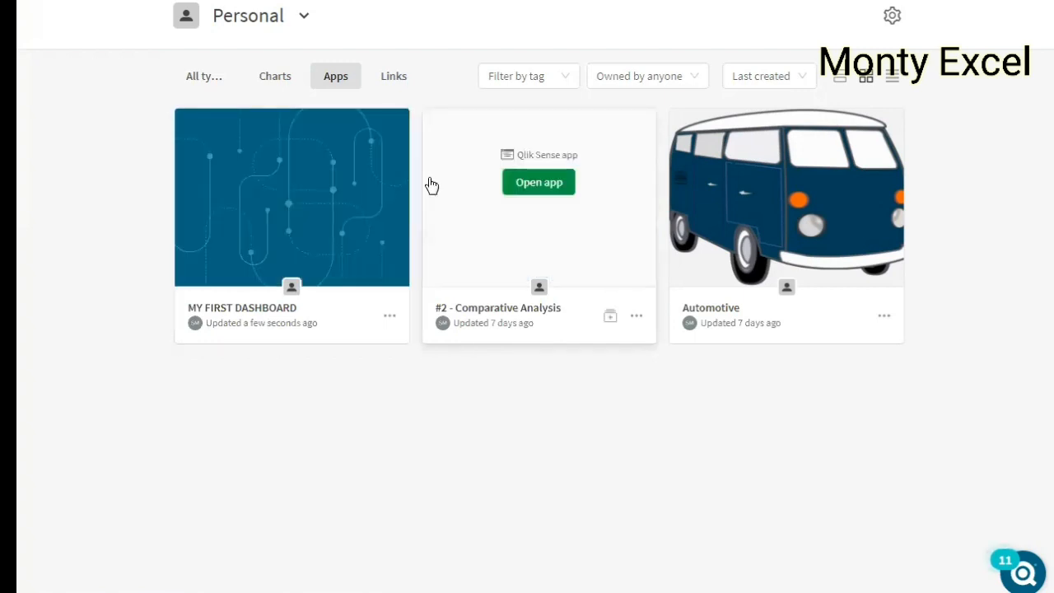
click(431, 185)
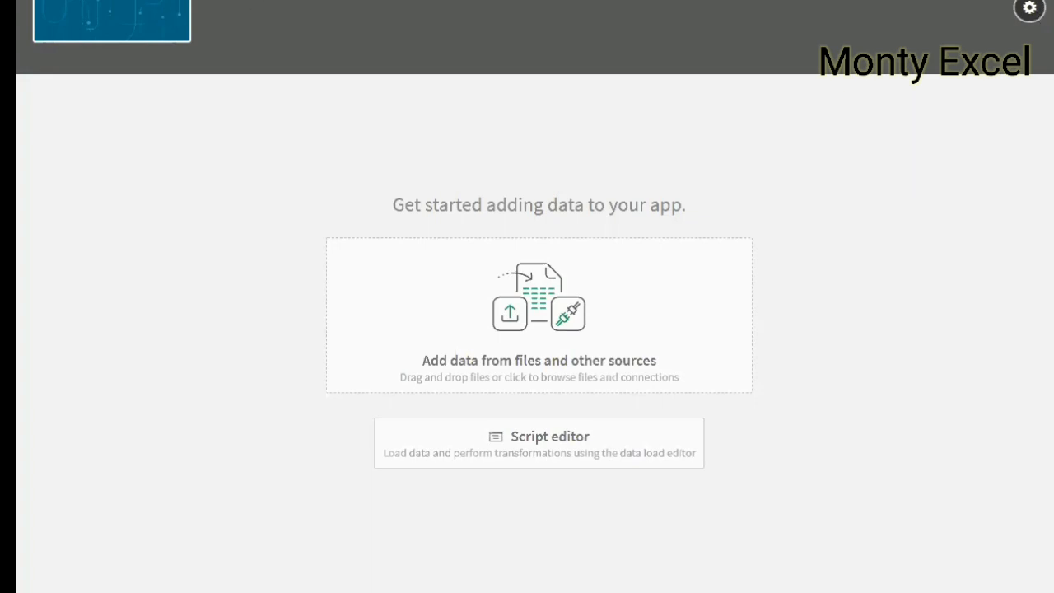
Step: Edit the app's details and correct the misspelled word in the description to "additional"
click(1030, 0)
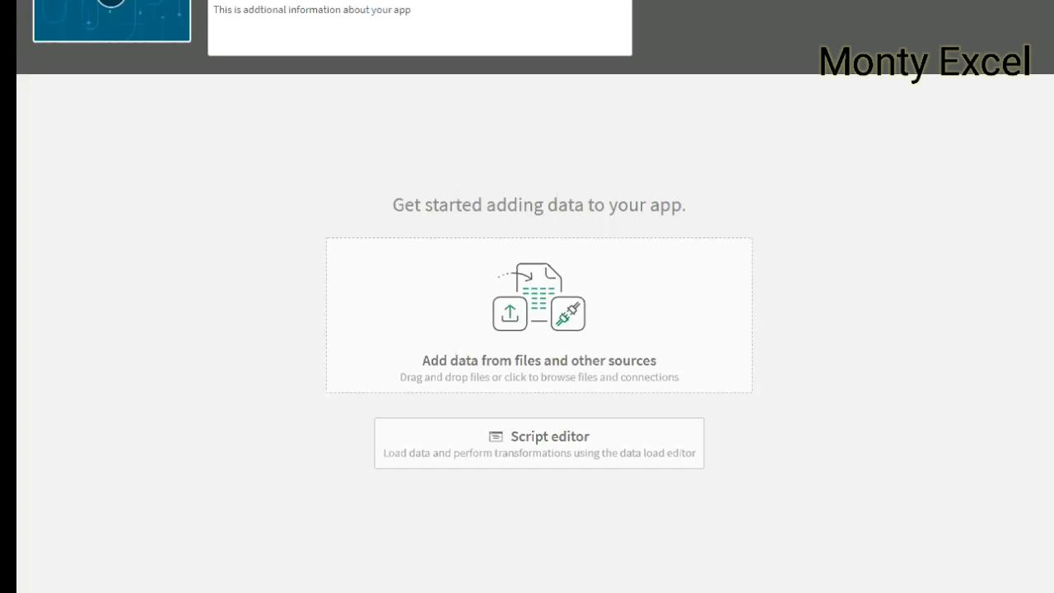
drag(412, 9, 208, 10)
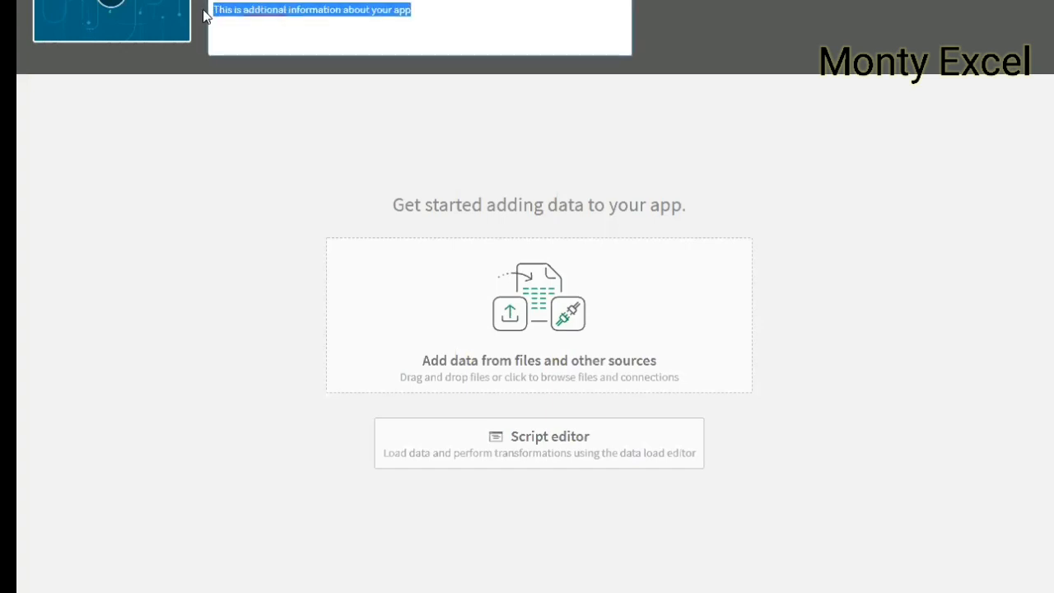
click(273, 11)
right_click(272, 12)
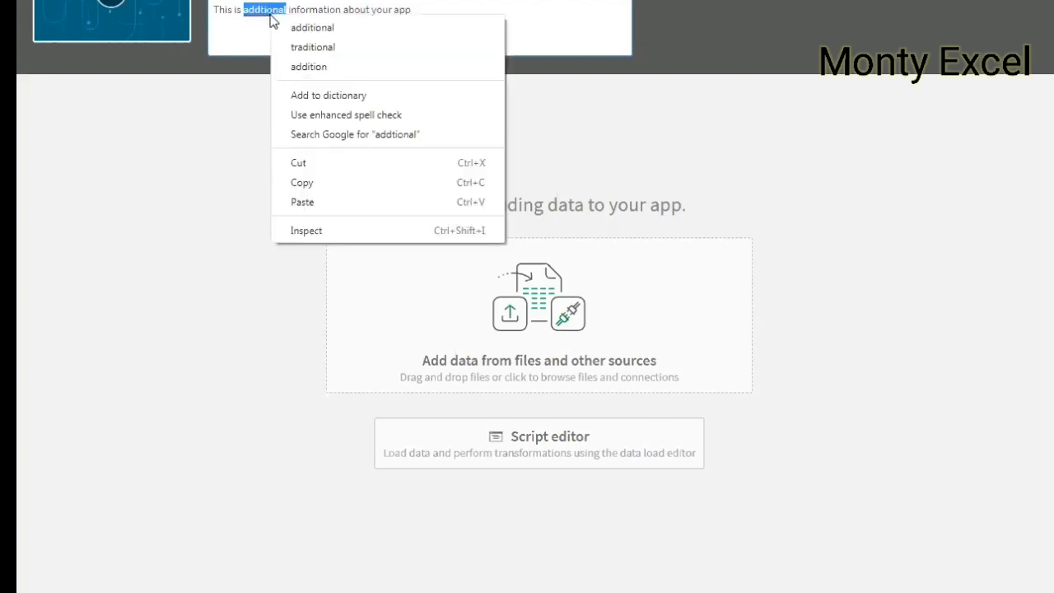
click(319, 30)
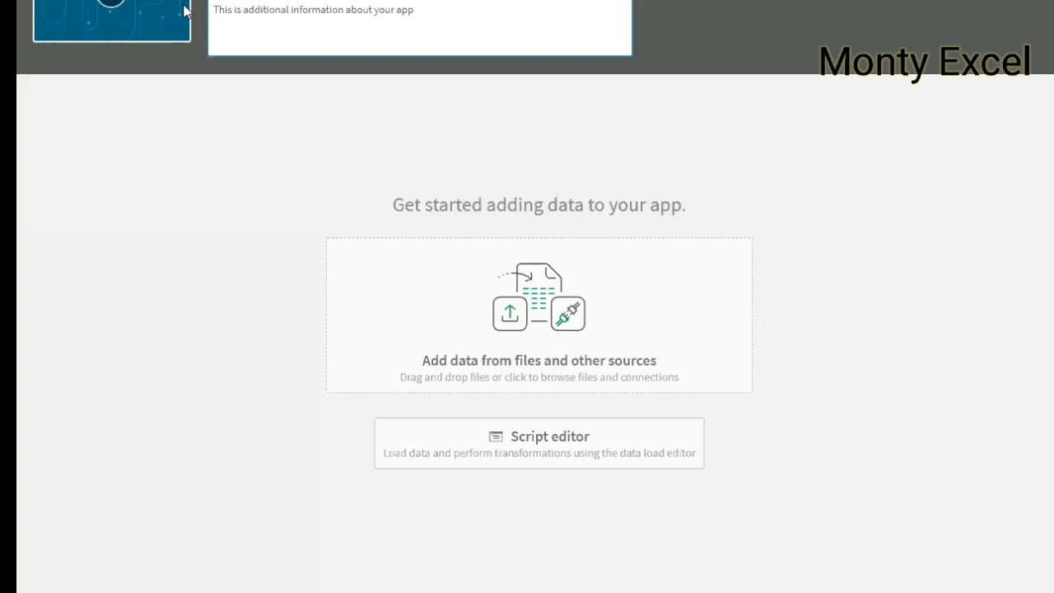
Step: Upload image 1 from the QS folder to the app's media library
click(114, 4)
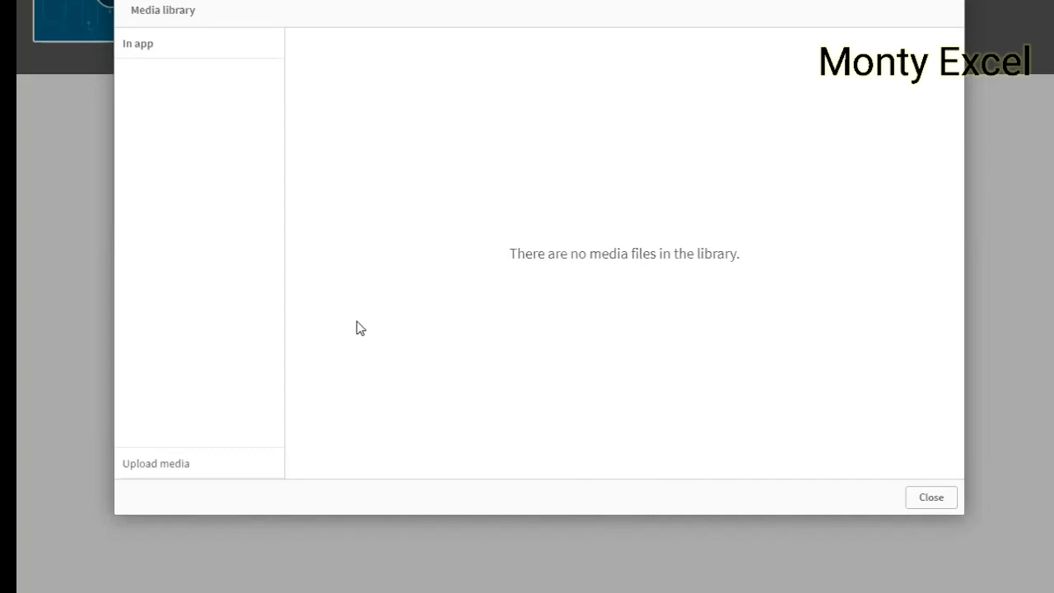
click(158, 468)
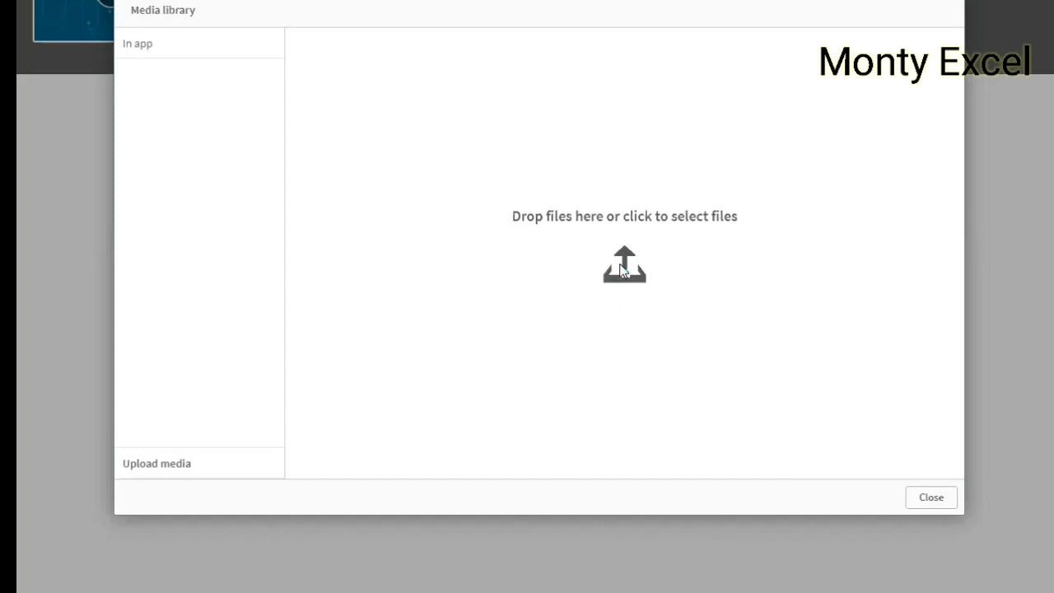
click(624, 268)
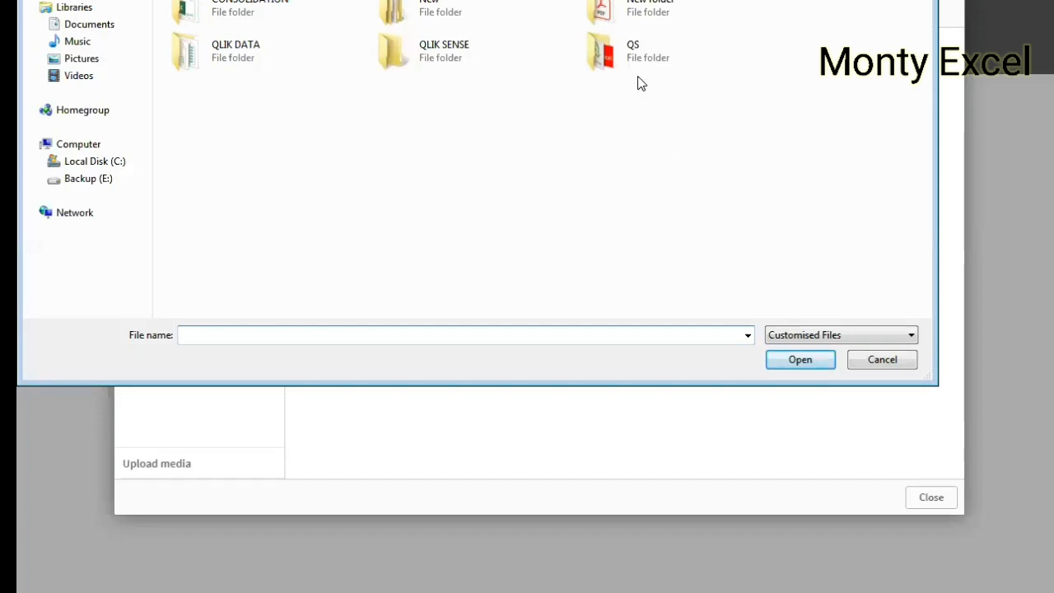
click(633, 47)
double_click(634, 47)
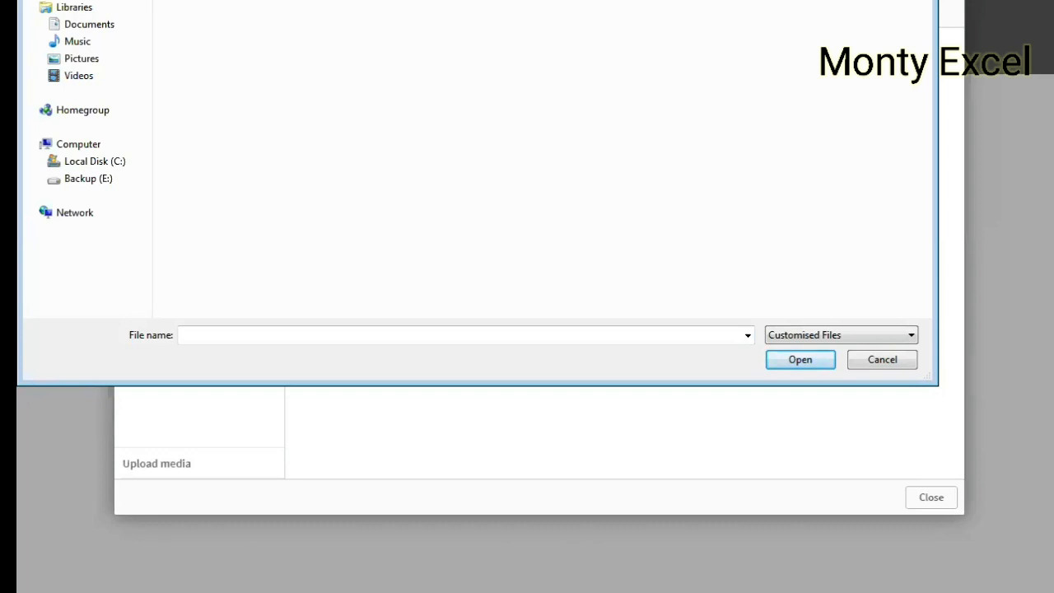
text(1)
click(801, 361)
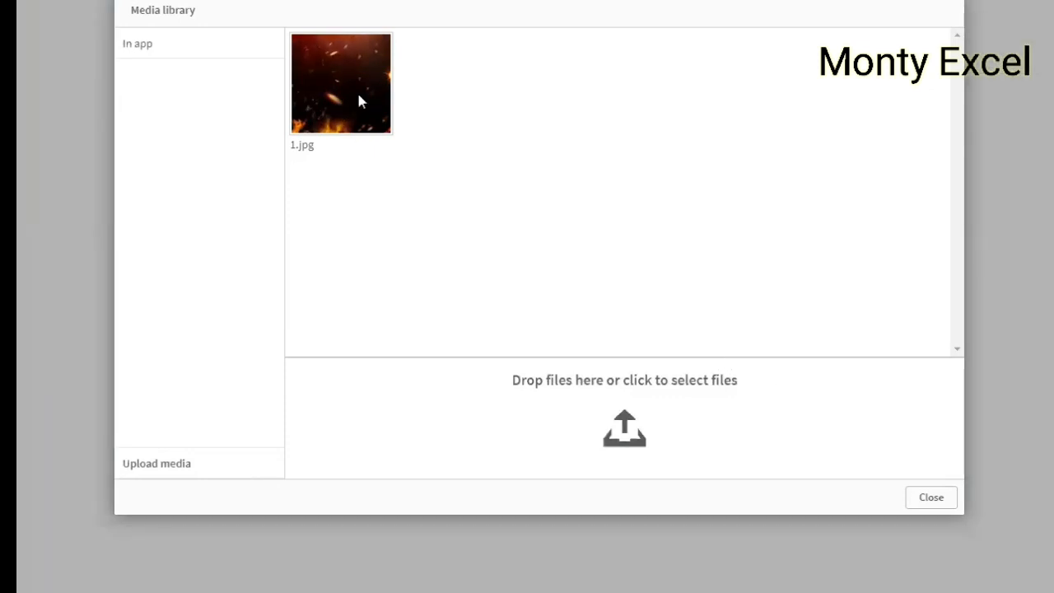
Step: Insert 1.jpg from the in-app media library as the app's thumbnail image
mouse_move(341, 87)
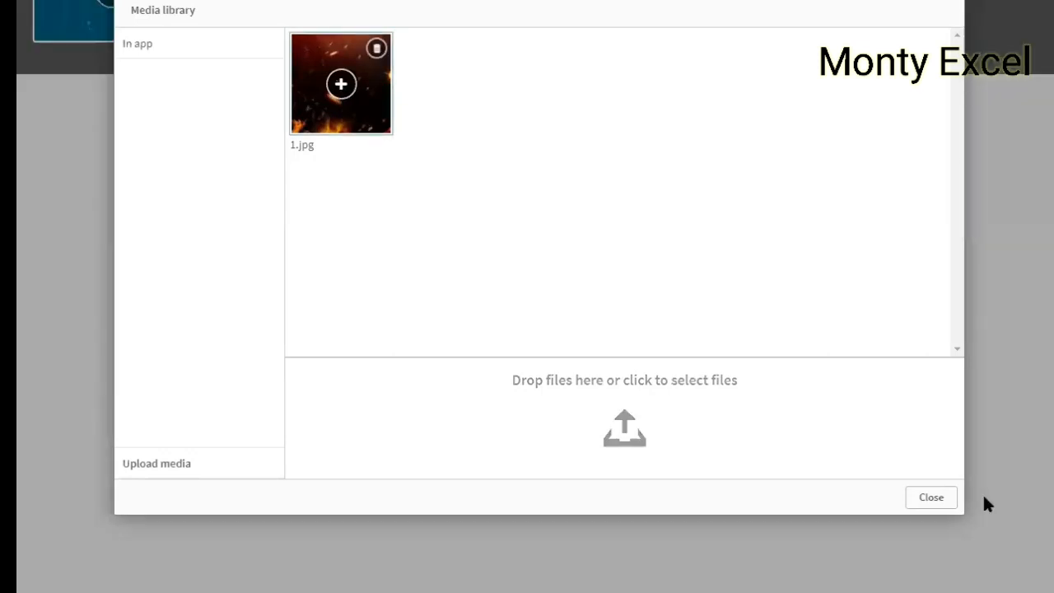
click(936, 497)
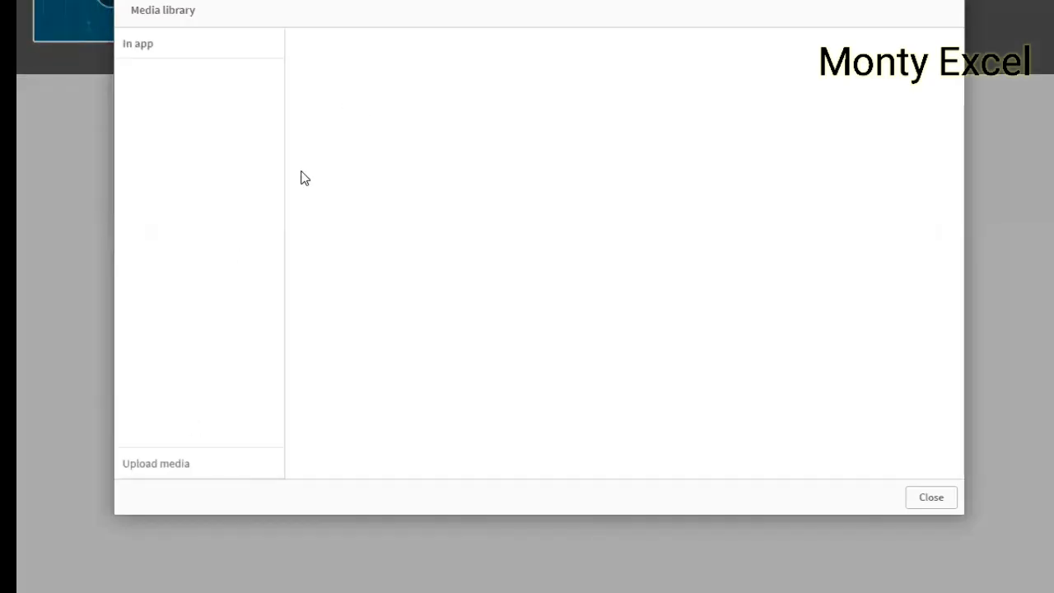
click(299, 48)
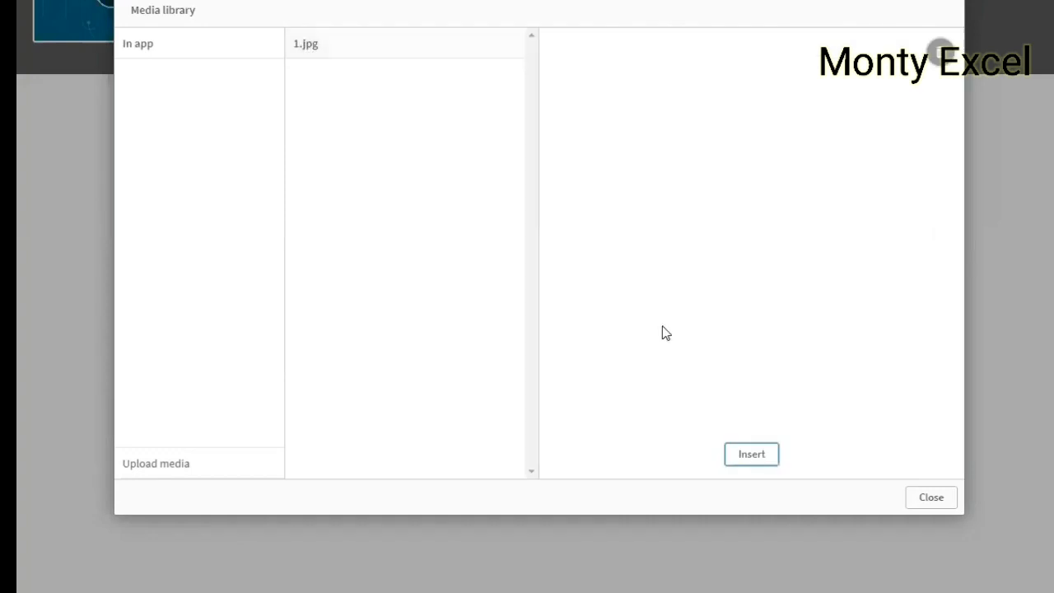
click(762, 460)
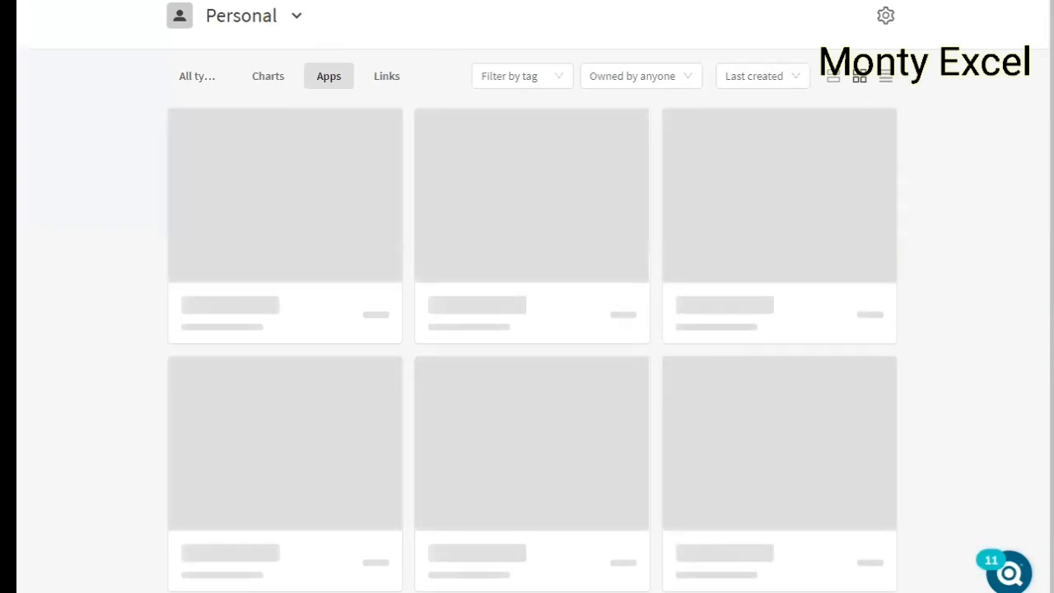
Step: Reopen MY FIRST DASHBOARD from the Personal space and open its details for editing
key(super)
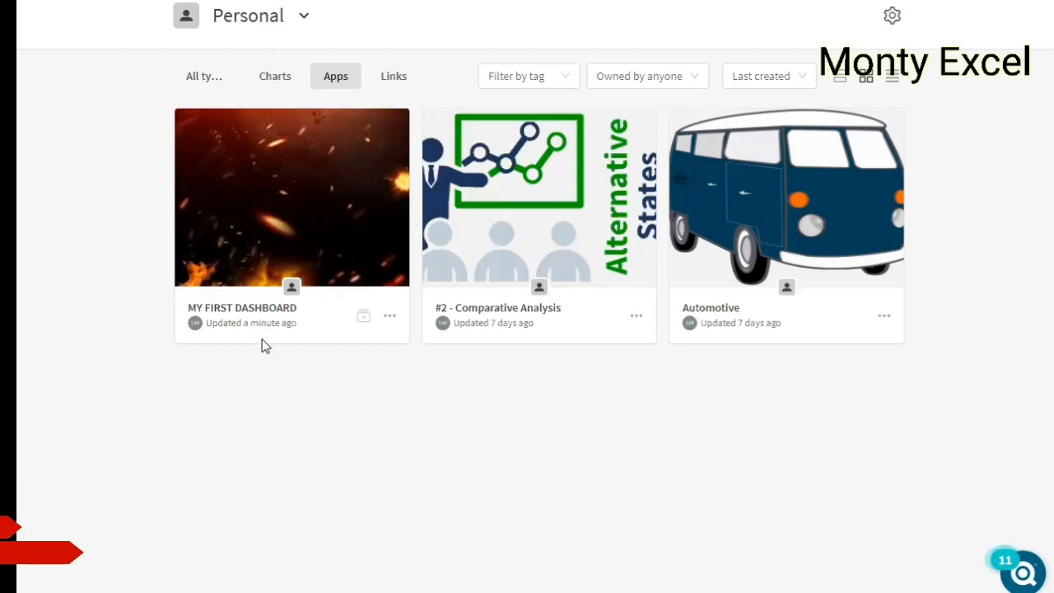
mouse_move(262, 338)
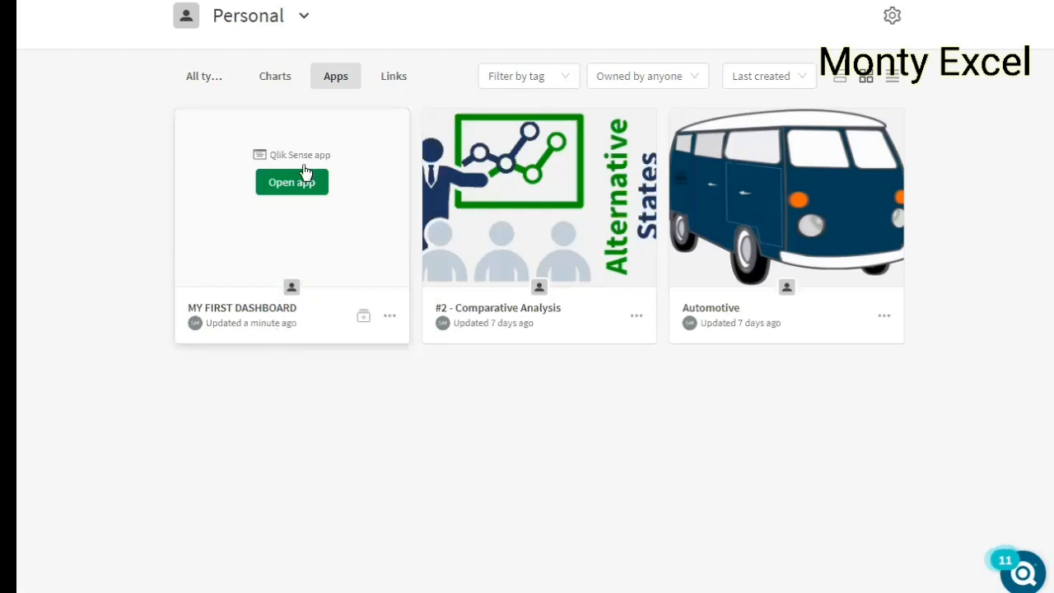
click(293, 216)
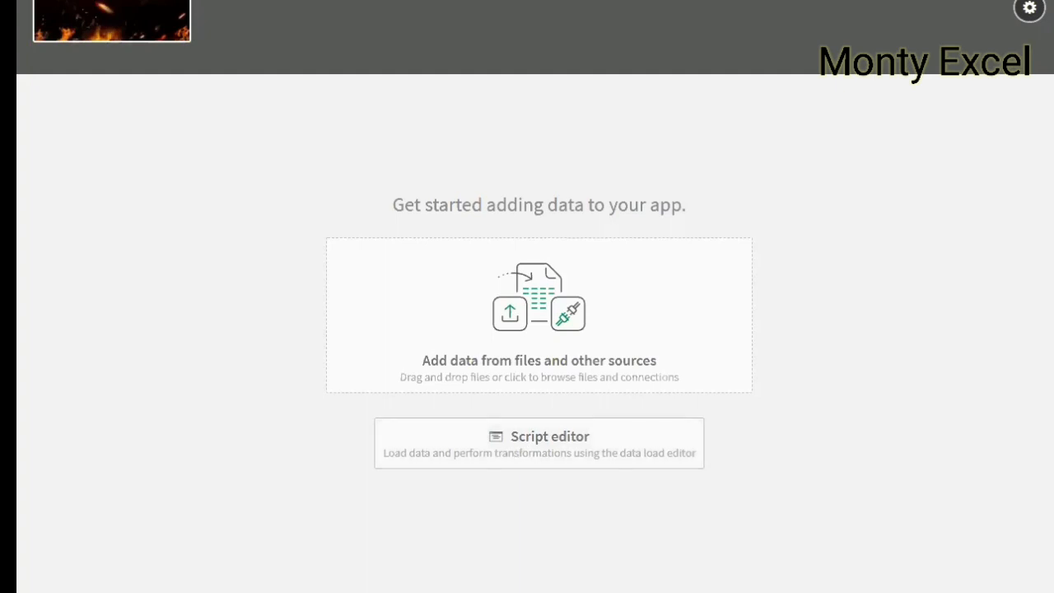
click(1030, 1)
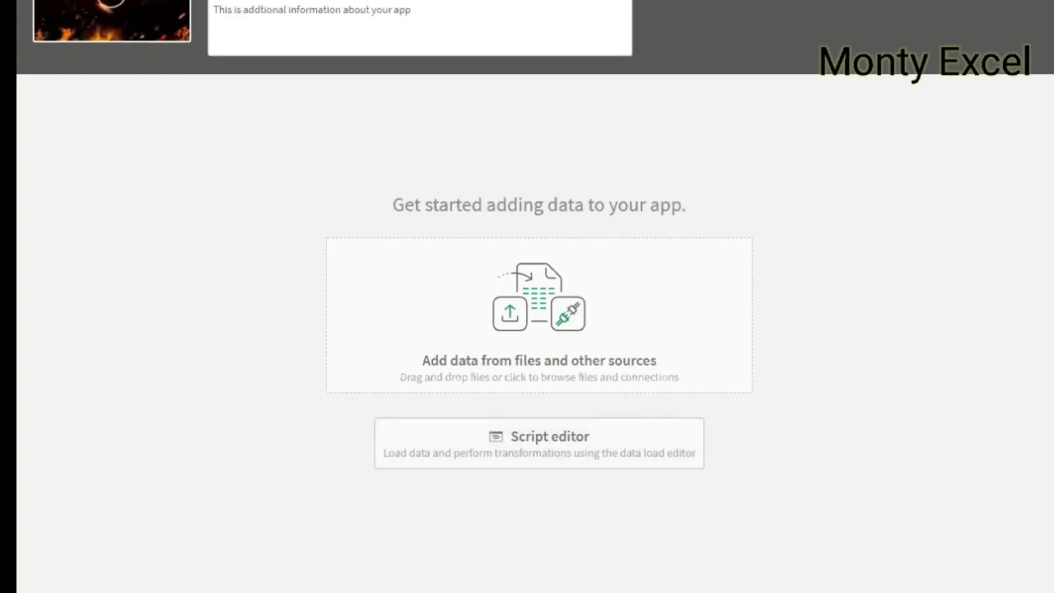
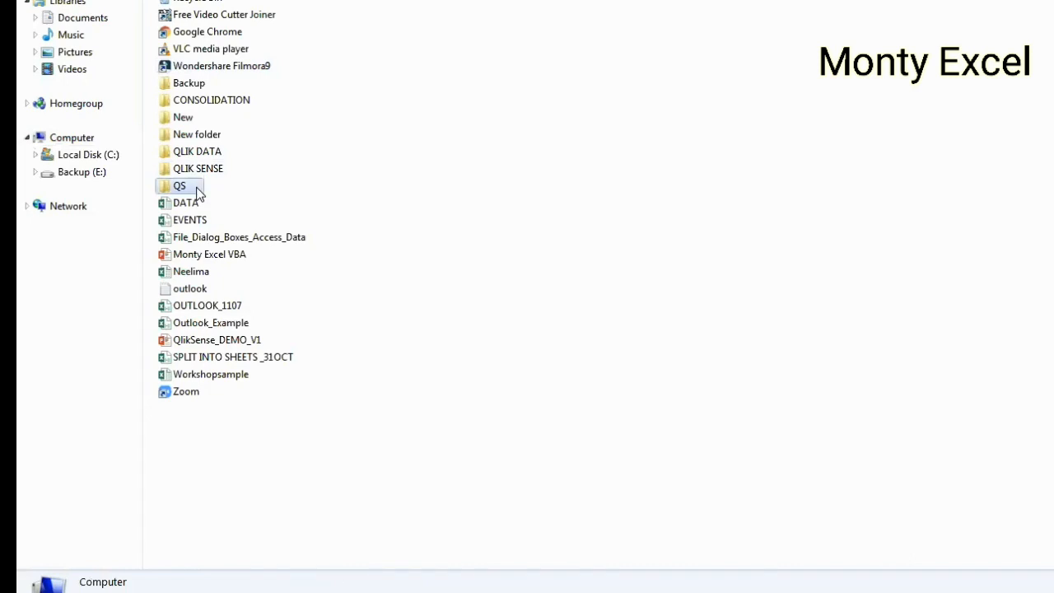
Step: Load the Sales Excel file from the QS folder into the app as its data source
click(197, 192)
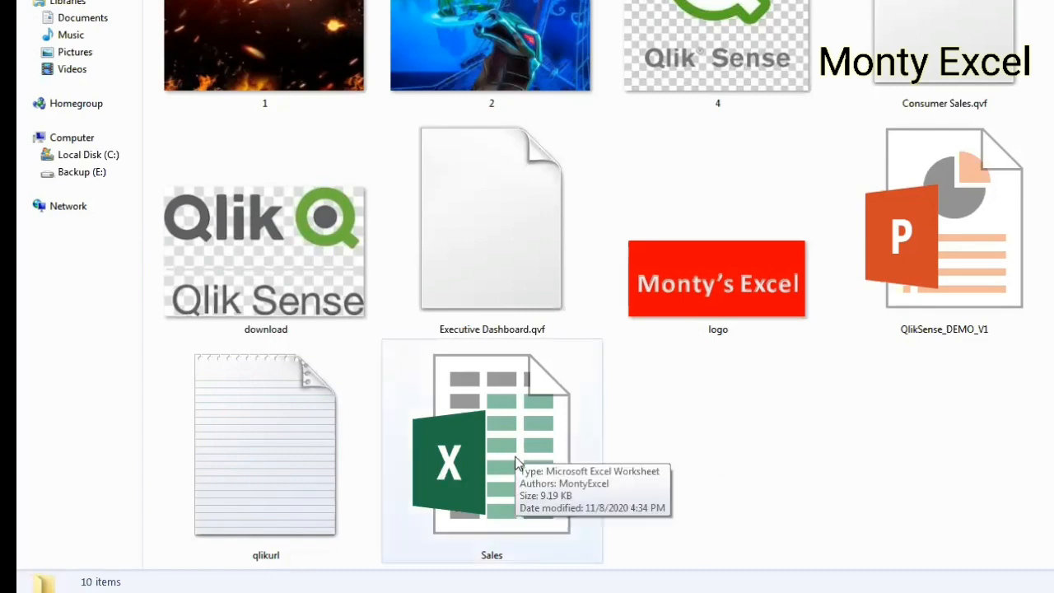
drag(517, 464, 652, 313)
key(alt+Tab)
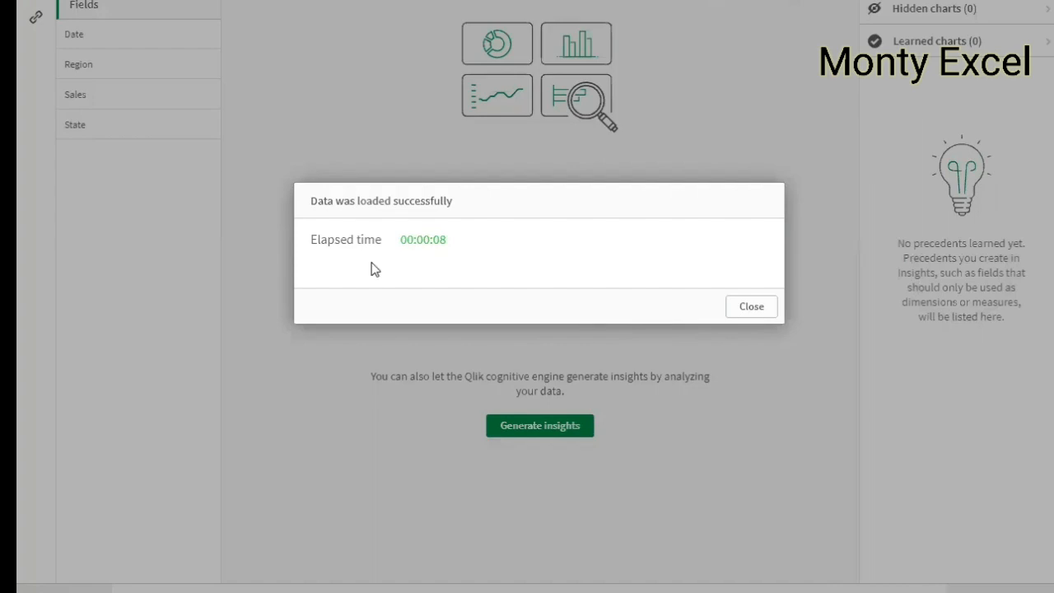
click(753, 313)
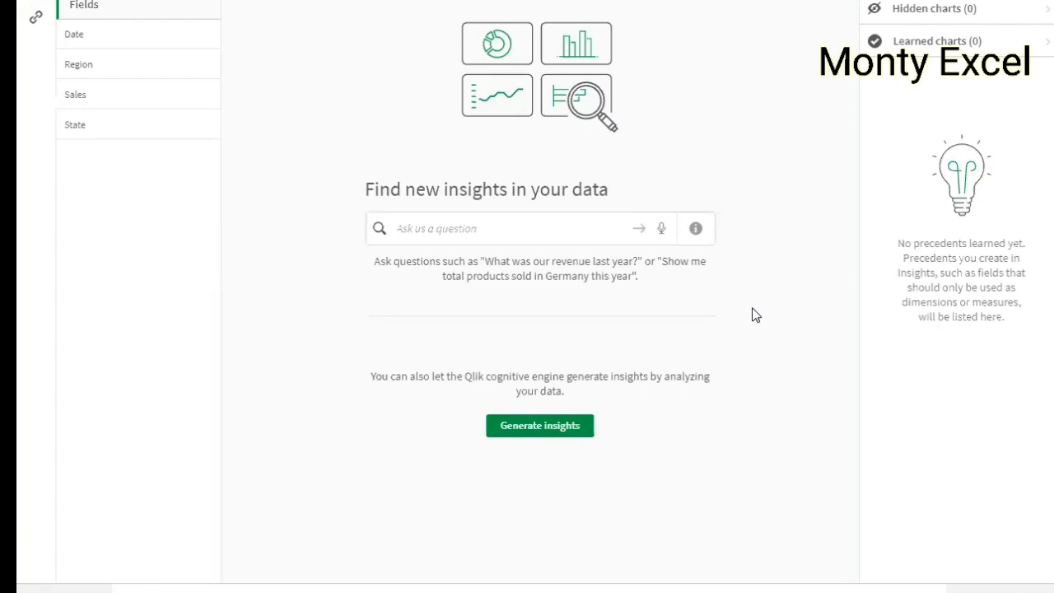
Step: Review the Date, State, Region and Sales columns of the Sales workbook in Excel and close it without saving
mouse_move(82, 592)
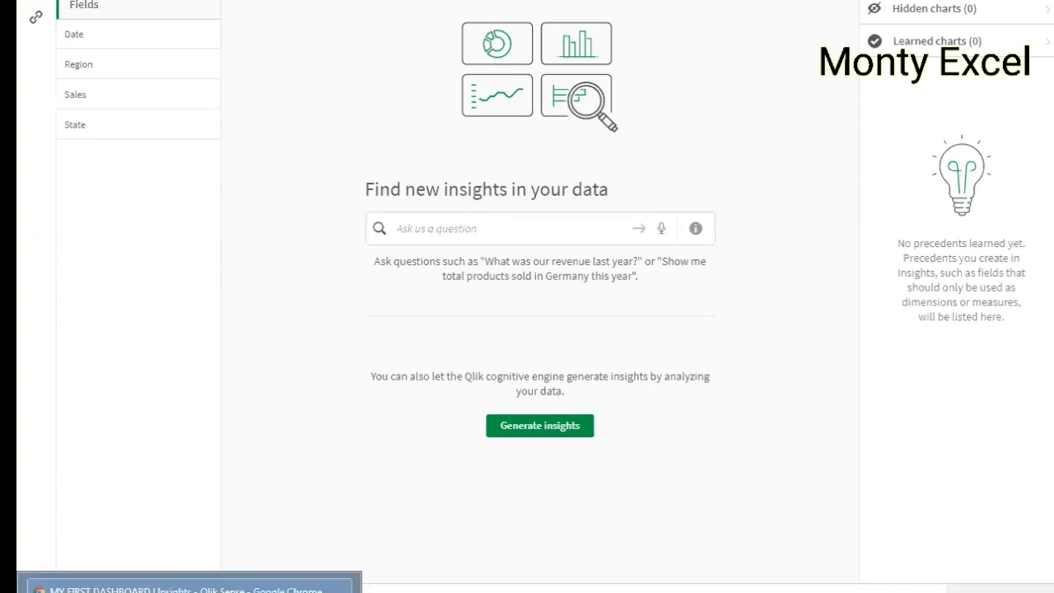
key(alt+Tab)
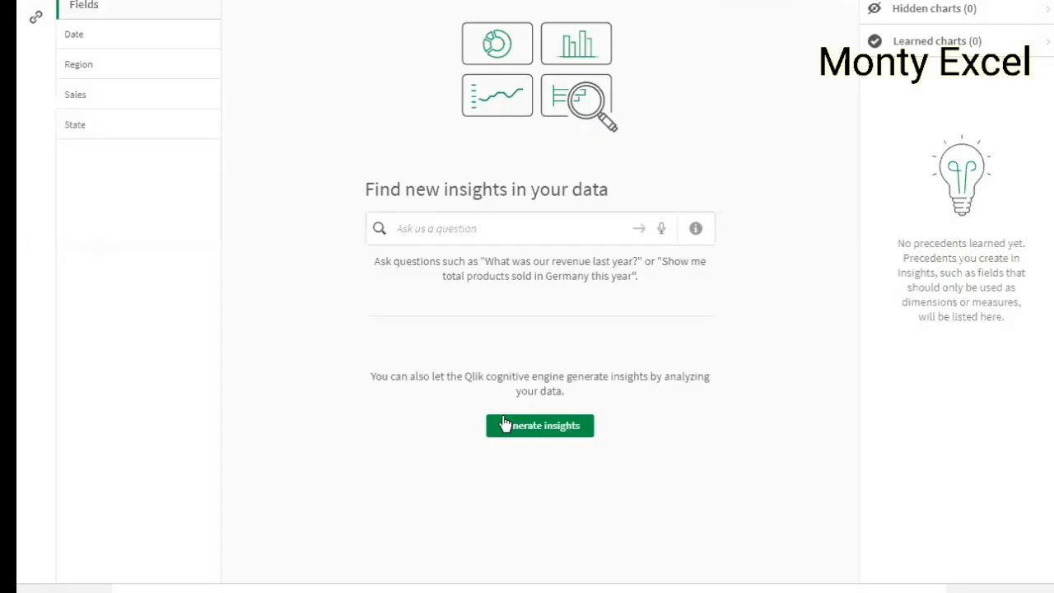
key(alt+Tab)
double_click(497, 488)
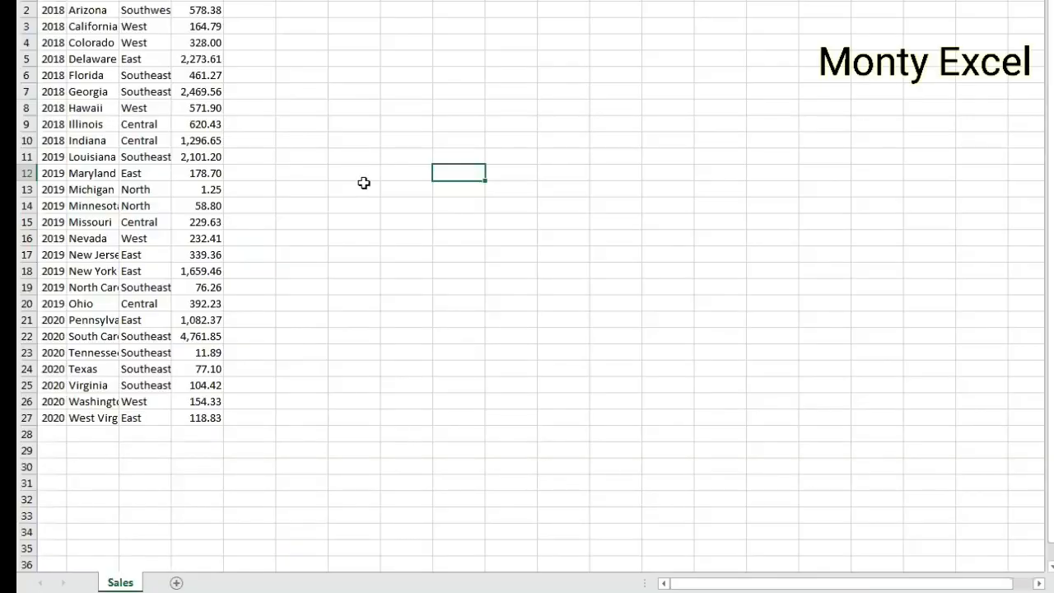
scroll(374, 170, up, 3)
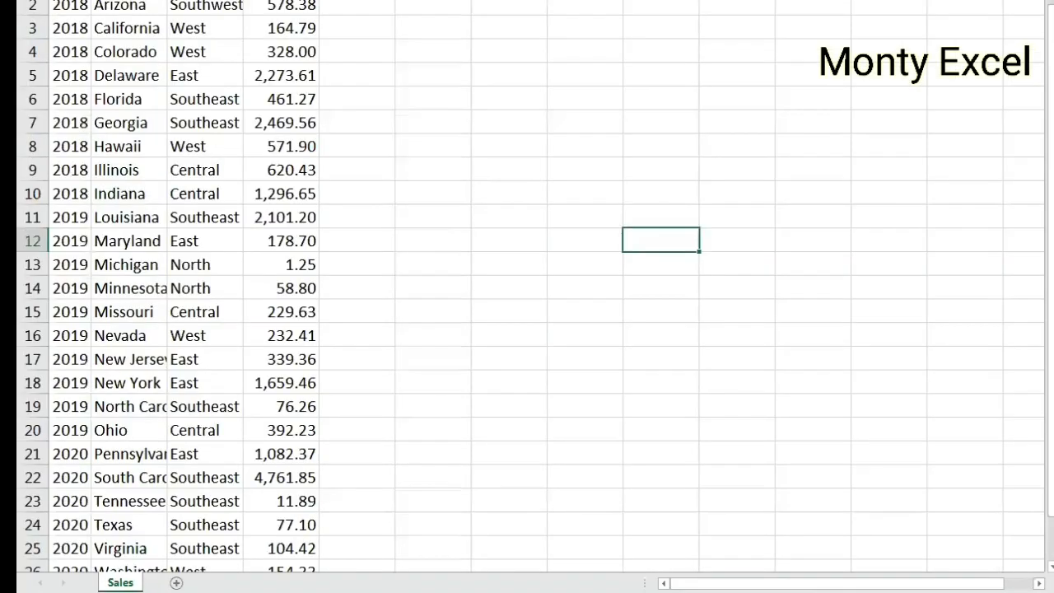
scroll(259, 118, up, 1)
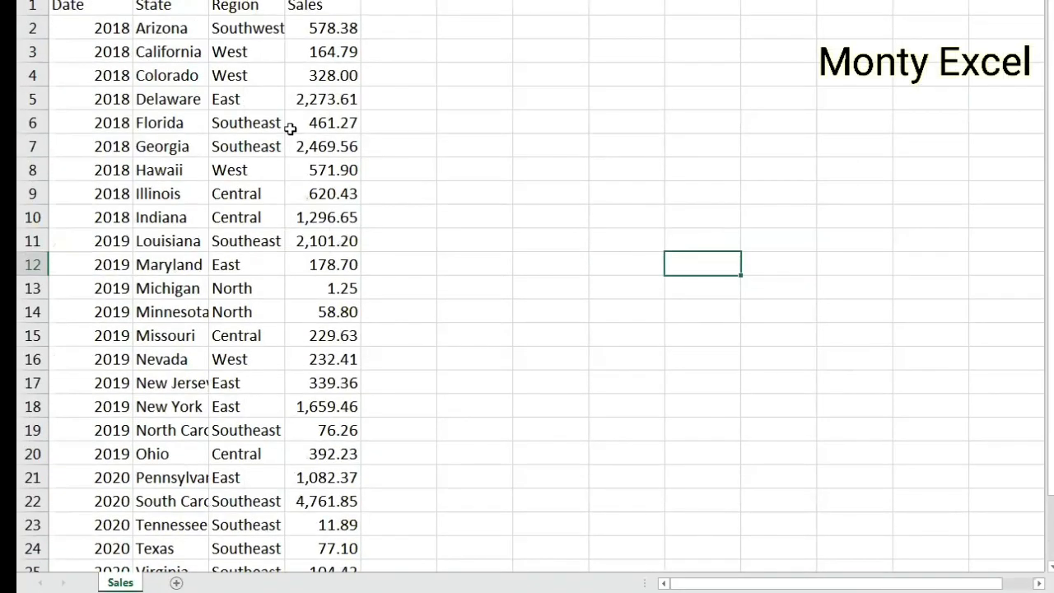
key(ctrl+Home)
key(Right)
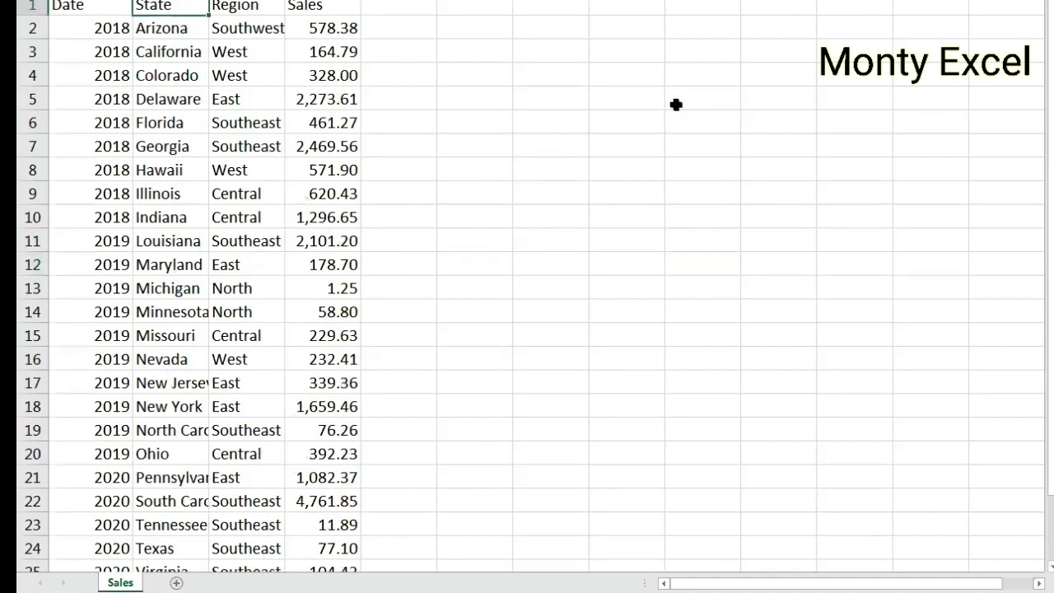
key(Right)
key(Right)
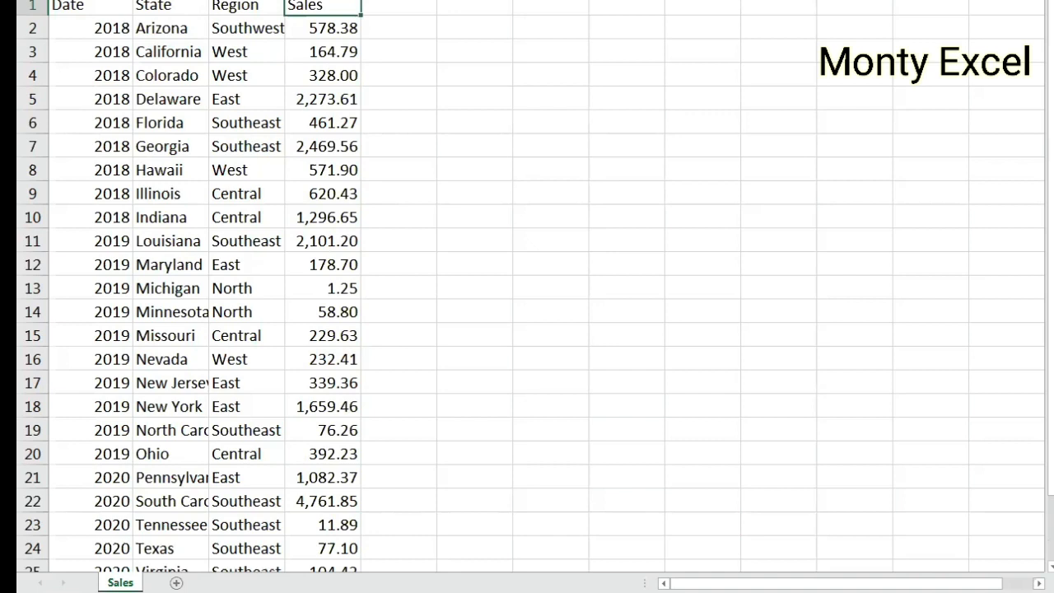
key(ctrl+w)
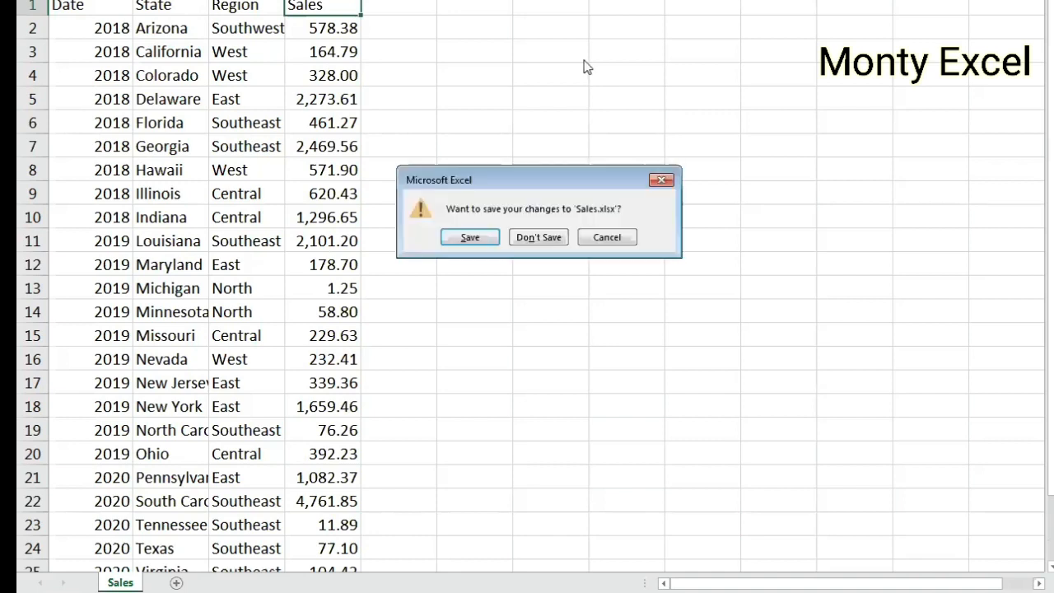
click(541, 237)
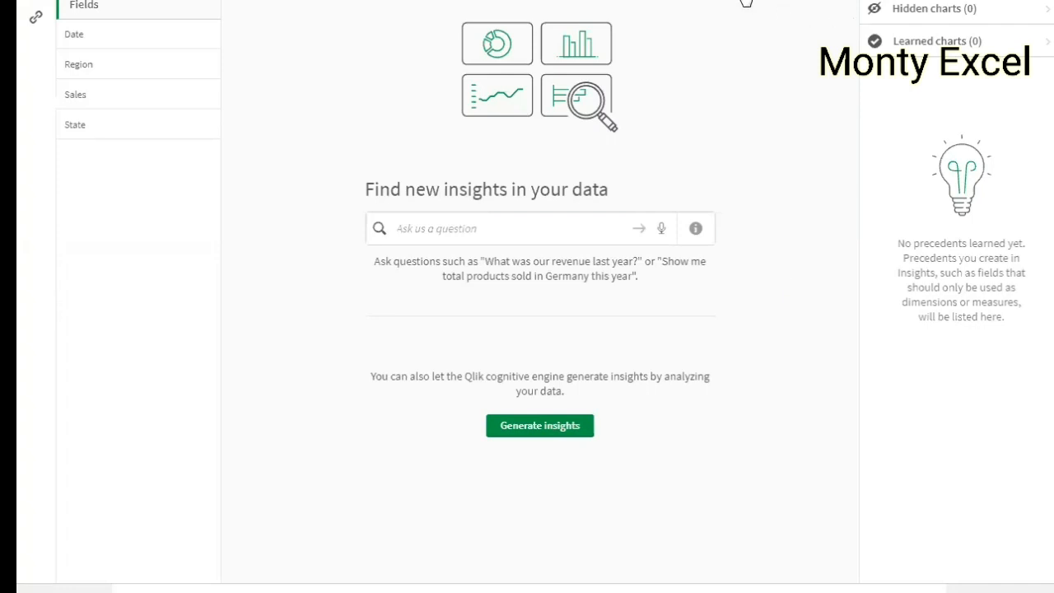
Step: Return to the Qlik Sense app's sheets and add another new sheet under My sheets
click(745, 1)
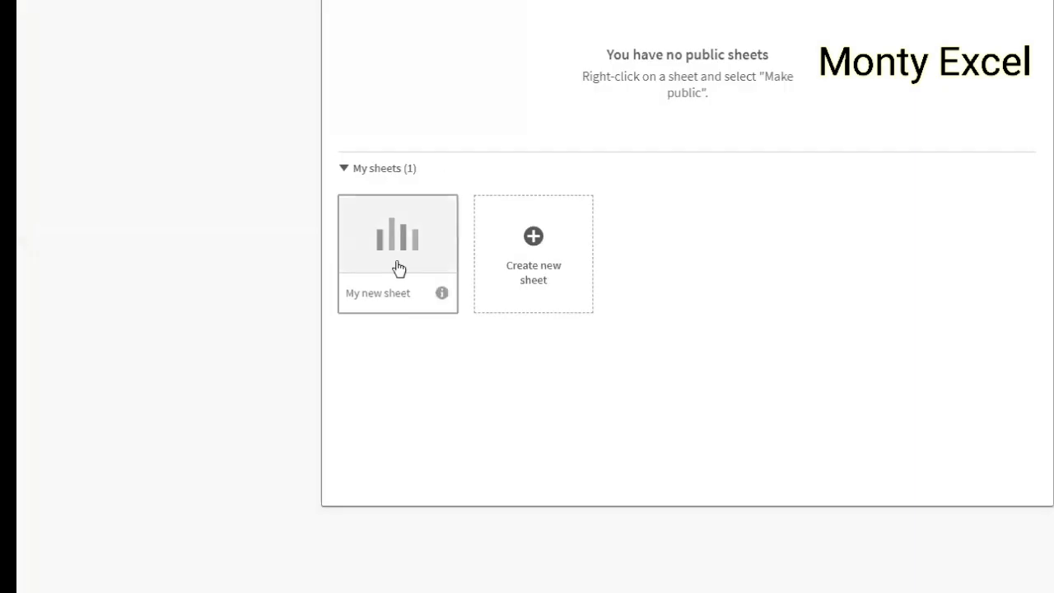
click(533, 246)
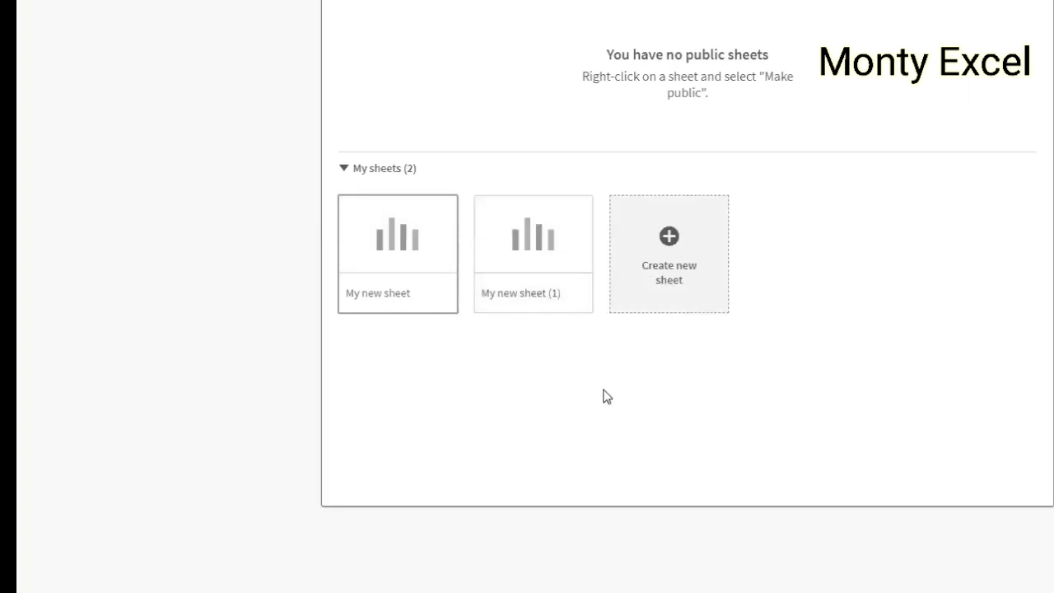
Step: Create two more new sheets under My sheets
click(637, 438)
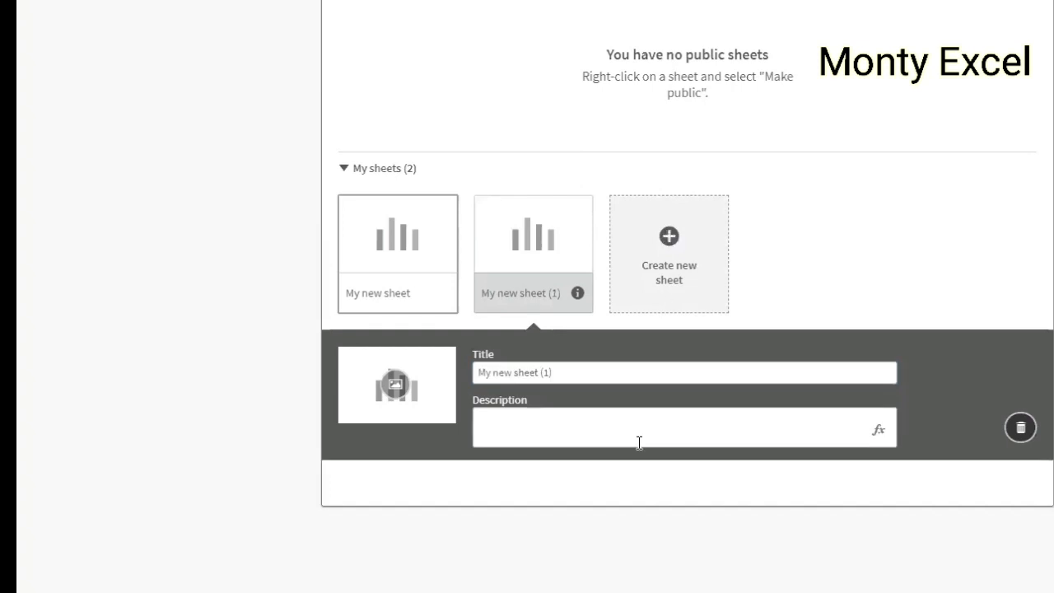
click(669, 254)
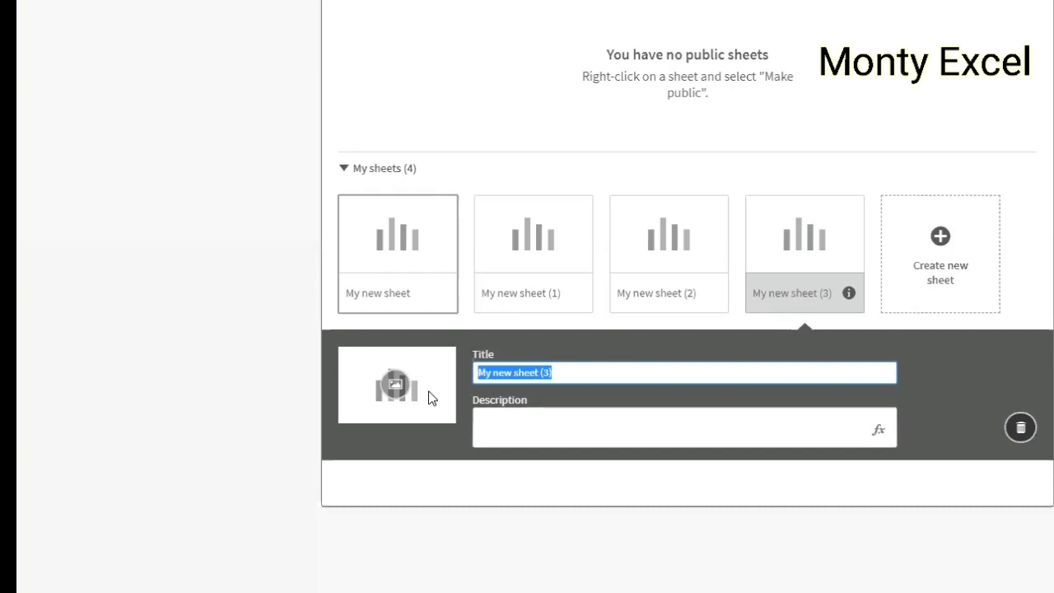
click(393, 260)
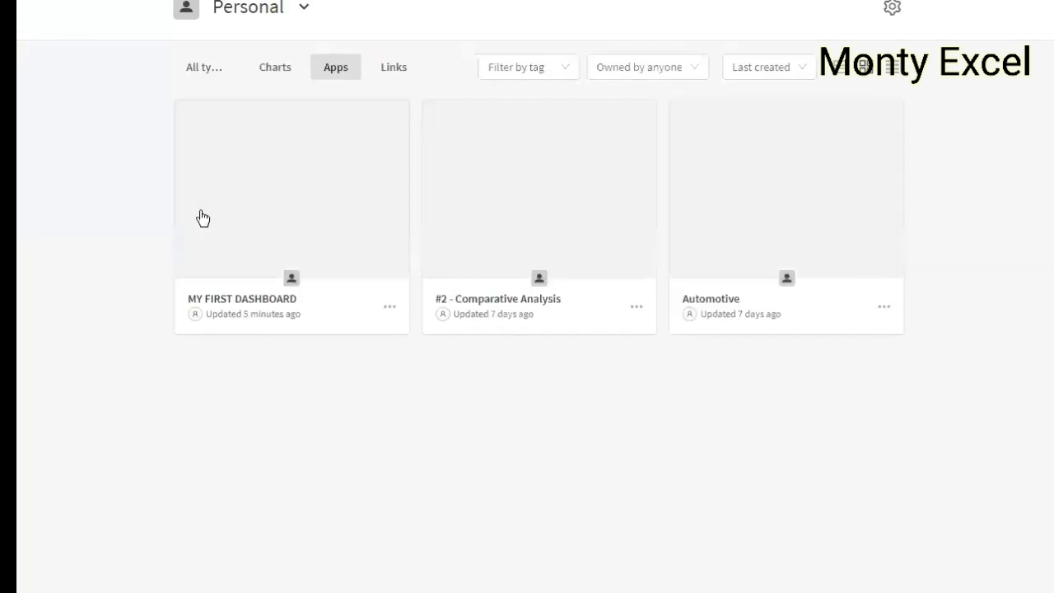
Step: Reopen the MY FIRST DASHBOARD app from the apps in the Personal space
mouse_move(203, 219)
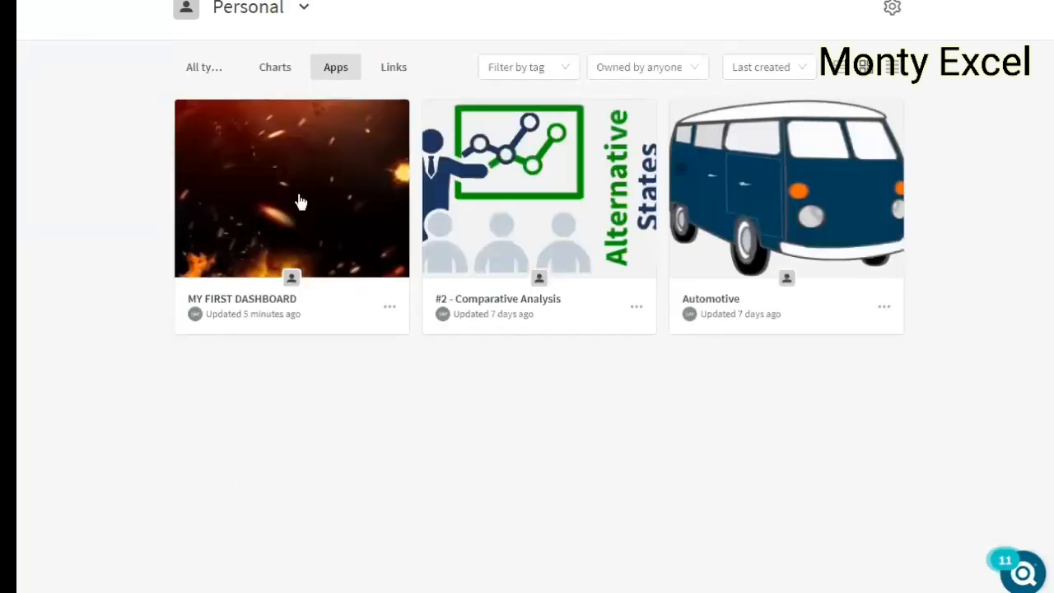
mouse_move(293, 224)
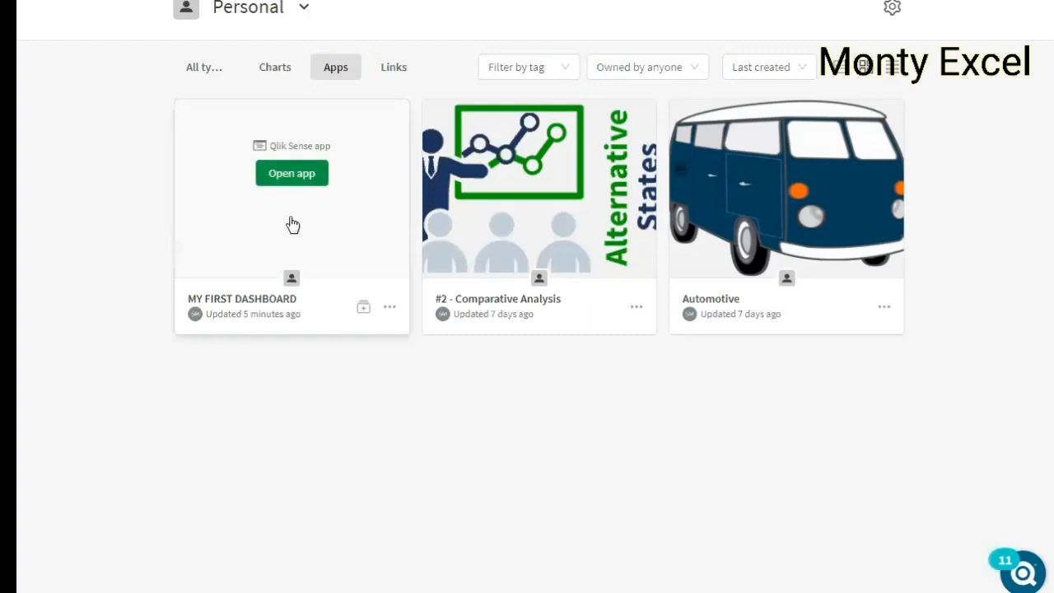
click(292, 224)
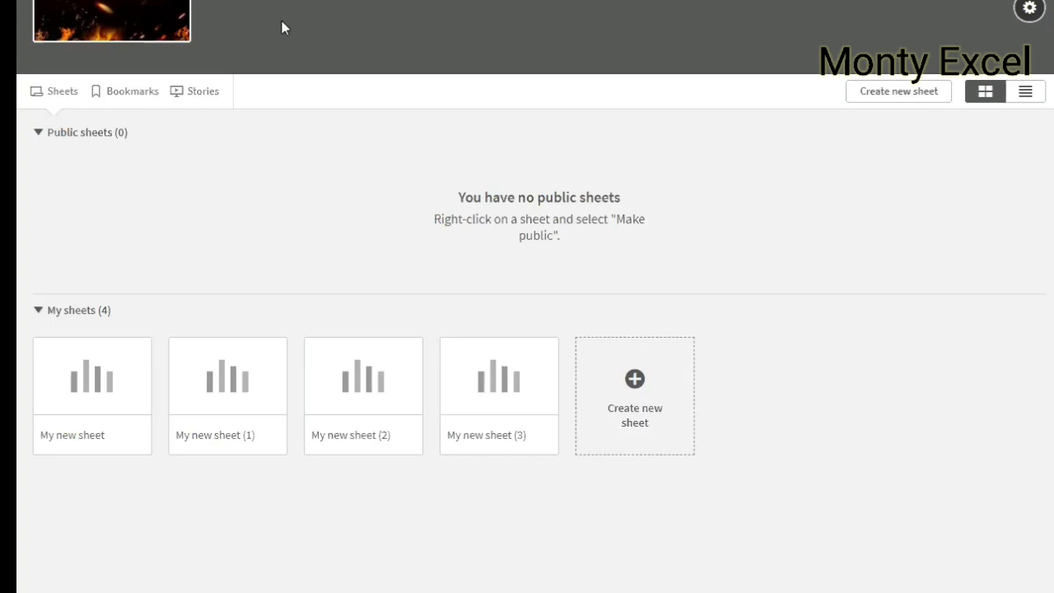
Step: Add a fifth and a sixth sheet under My sheets and close the open sheet details
click(636, 381)
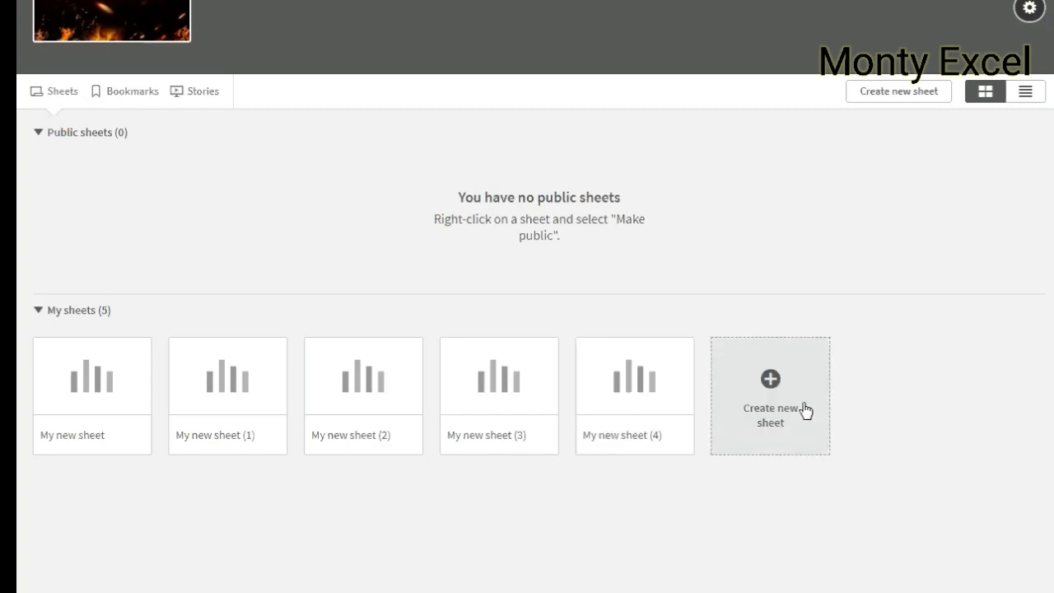
click(875, 355)
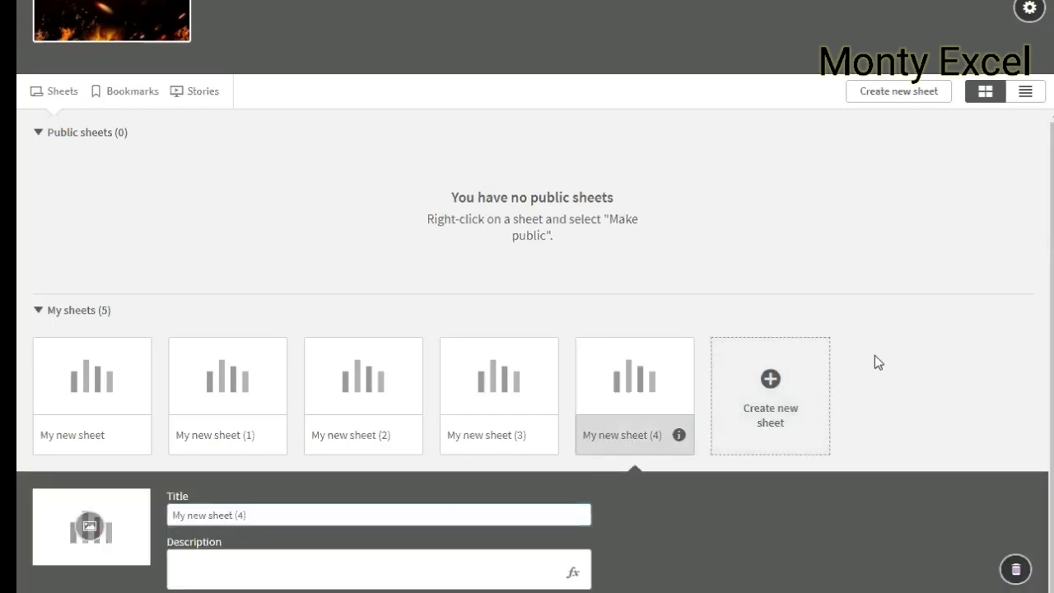
click(903, 93)
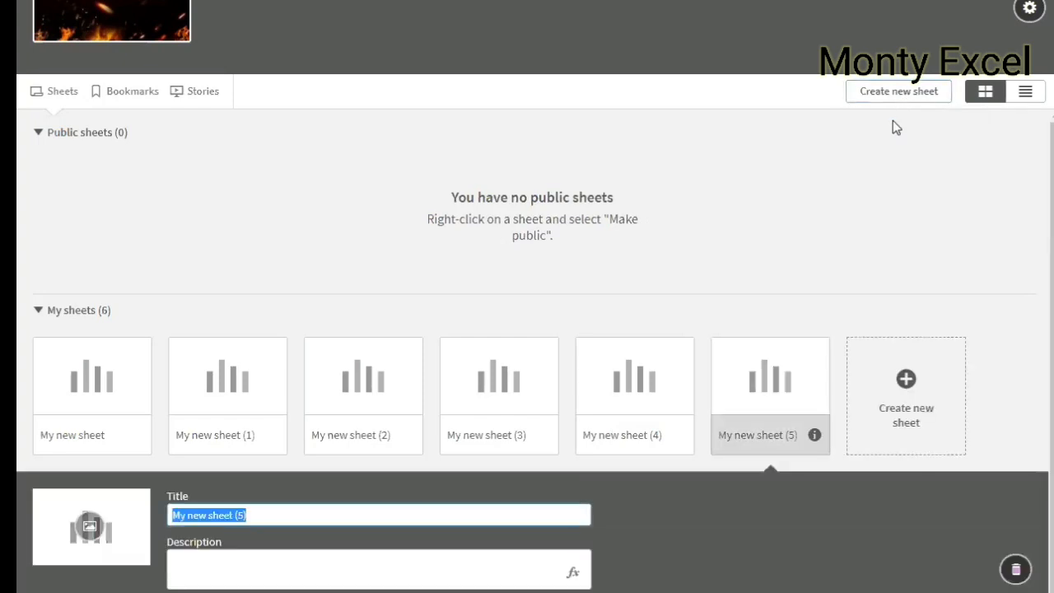
click(804, 259)
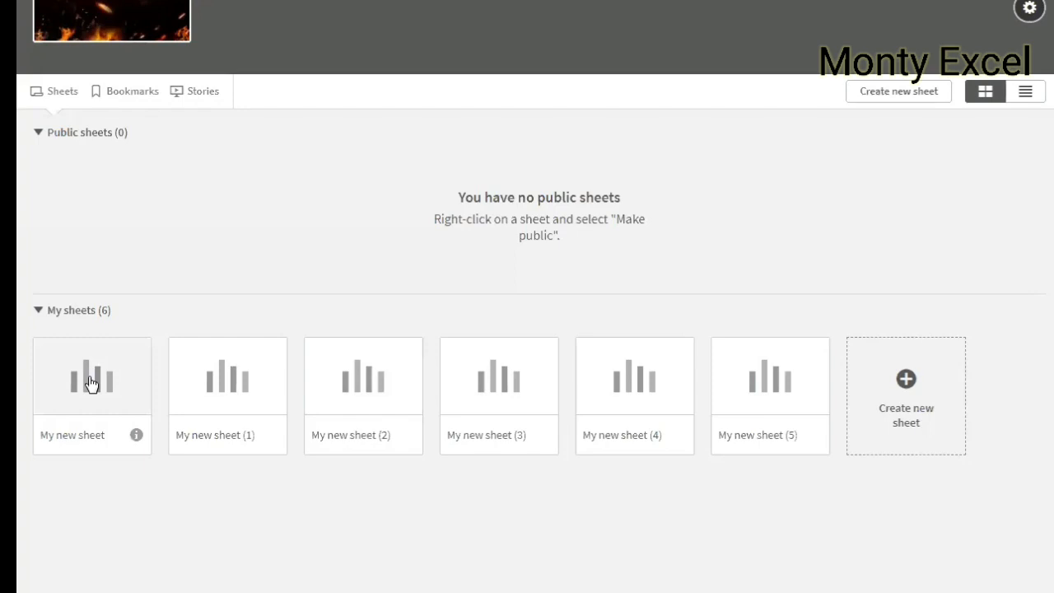
Step: Open the details of the first sheet, My new sheet, for editing and change its title to HOME PAGE
click(137, 436)
click(137, 436)
click(136, 436)
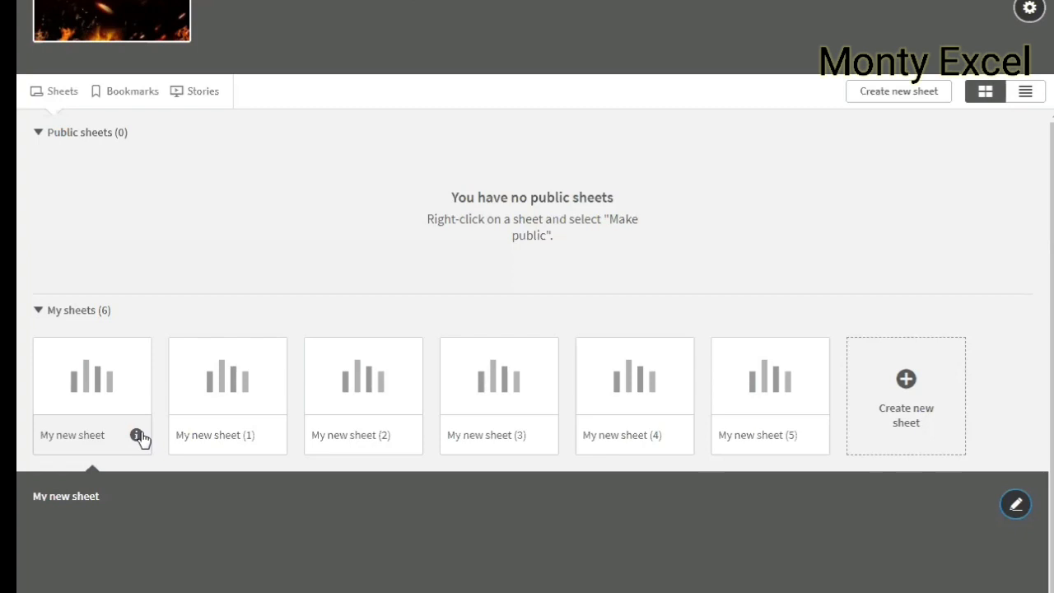
click(1015, 505)
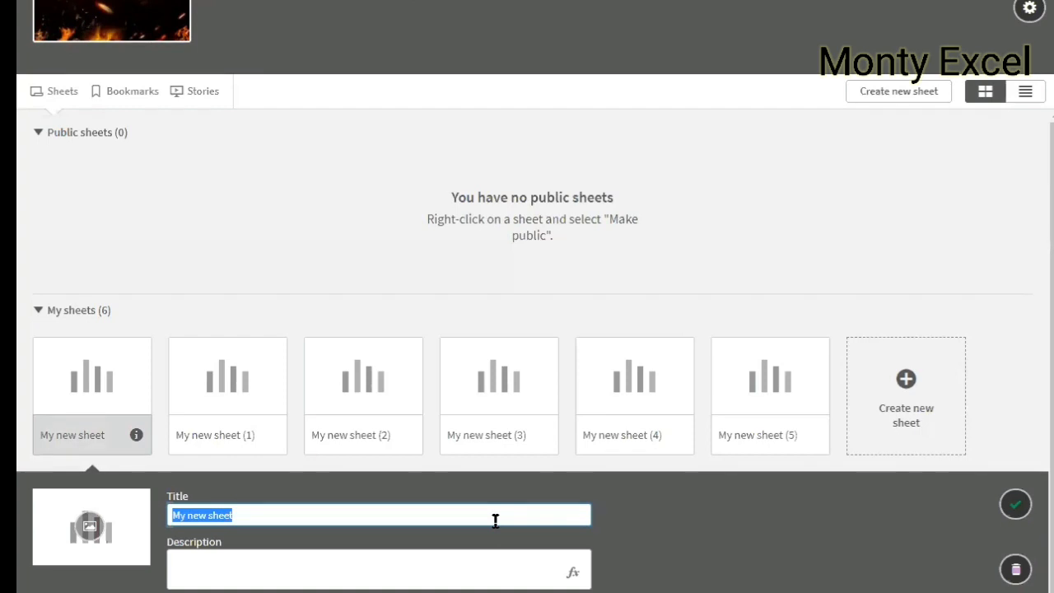
text(Sales)
key(BackSpace)
key(BackSpace)
key(BackSpace)
key(BackSpace)
key(BackSpace)
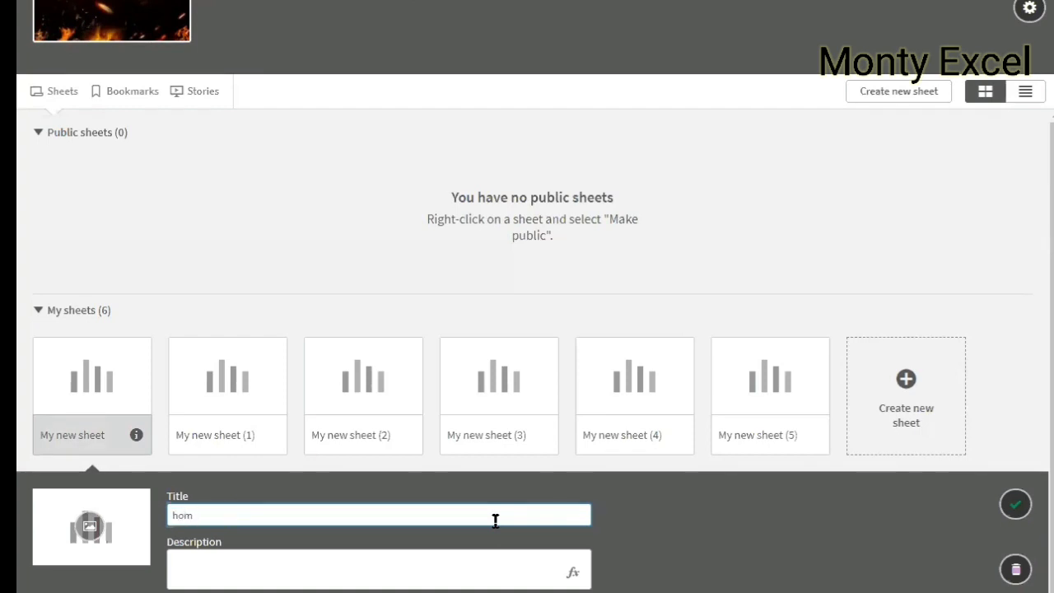
text(HOME PAGE)
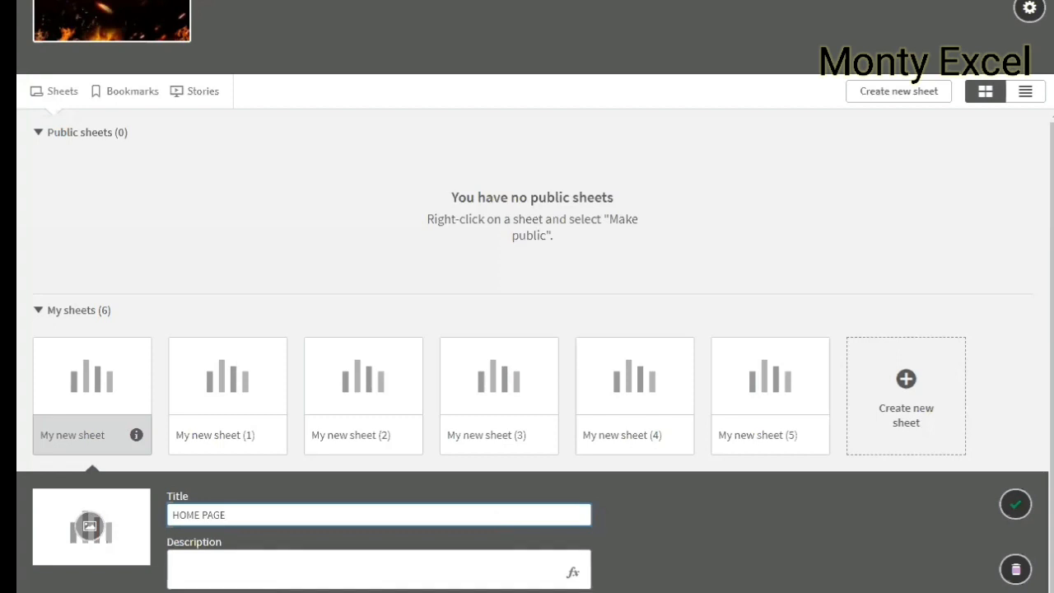
click(297, 570)
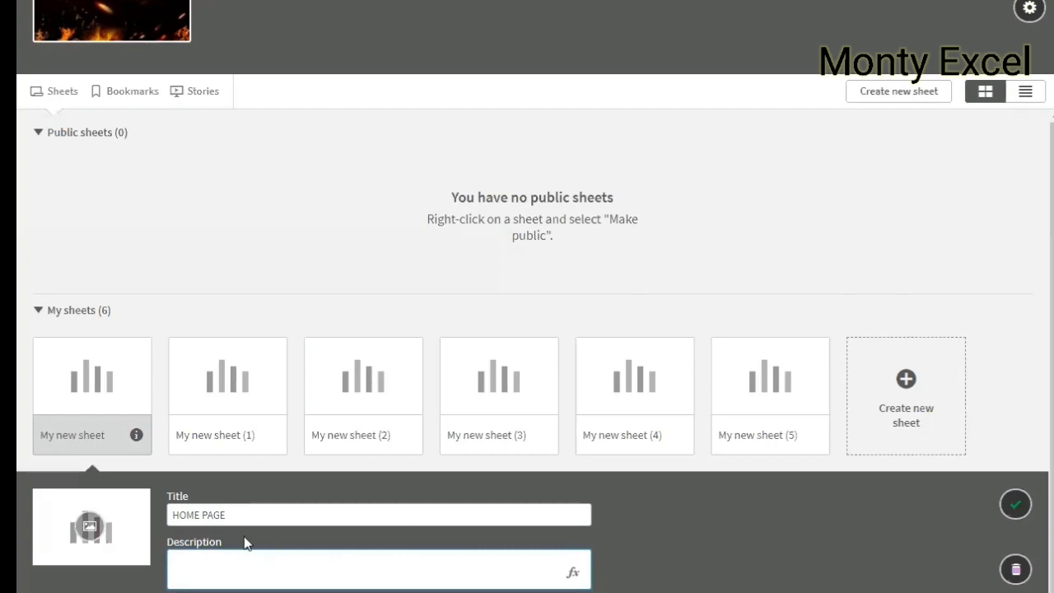
Step: Upload the image file 4 to the app's media library from the first sheet's thumbnail setting
click(89, 527)
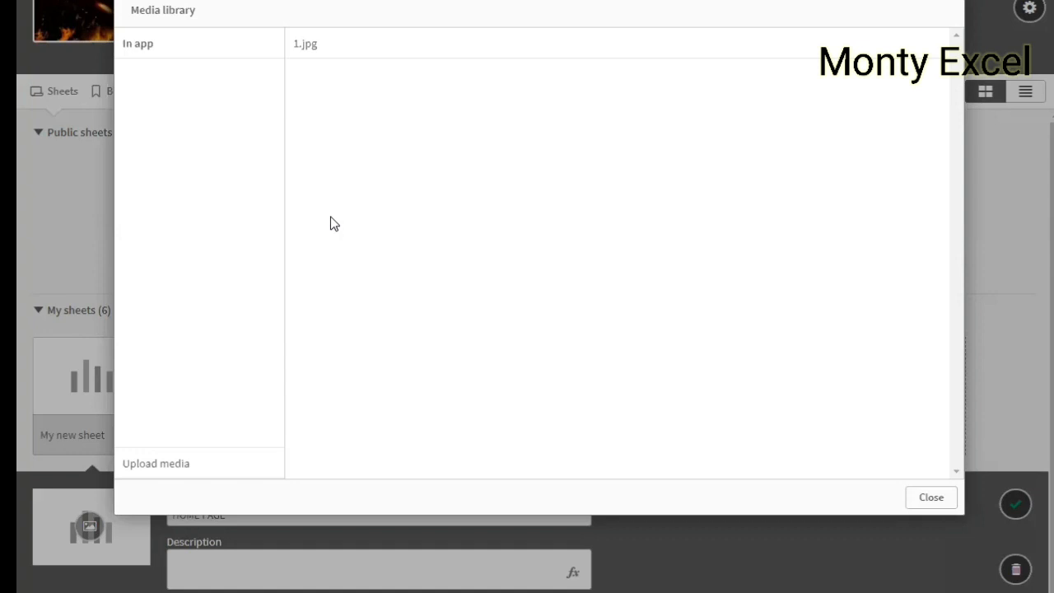
click(175, 463)
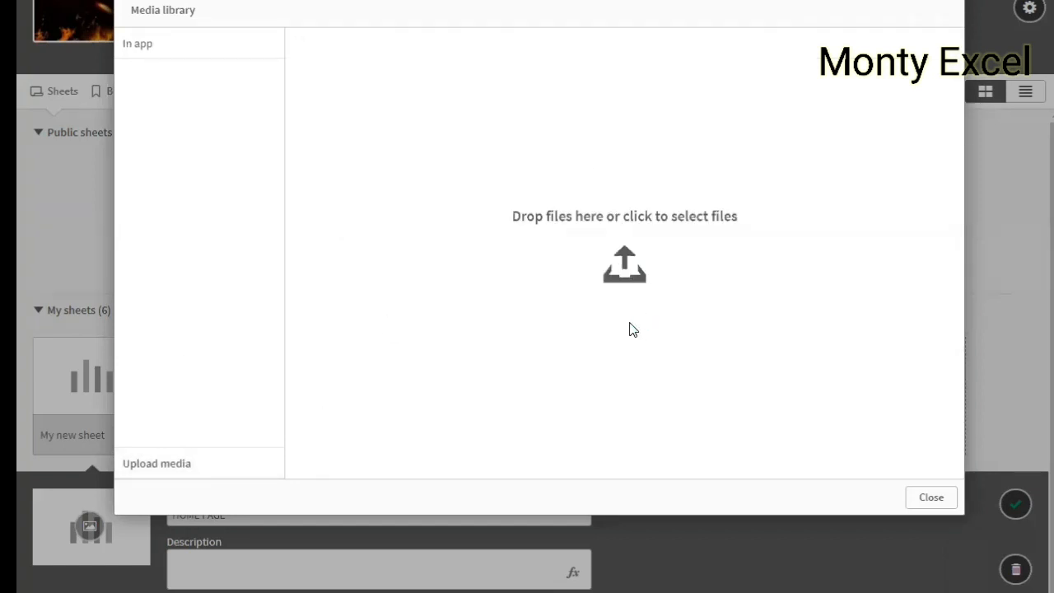
click(631, 280)
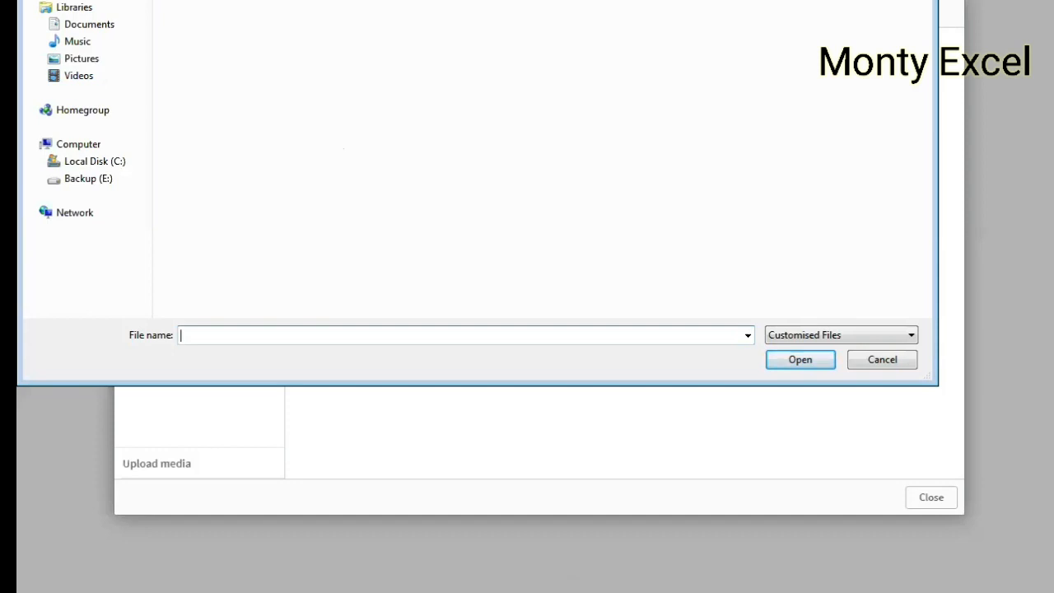
text(4)
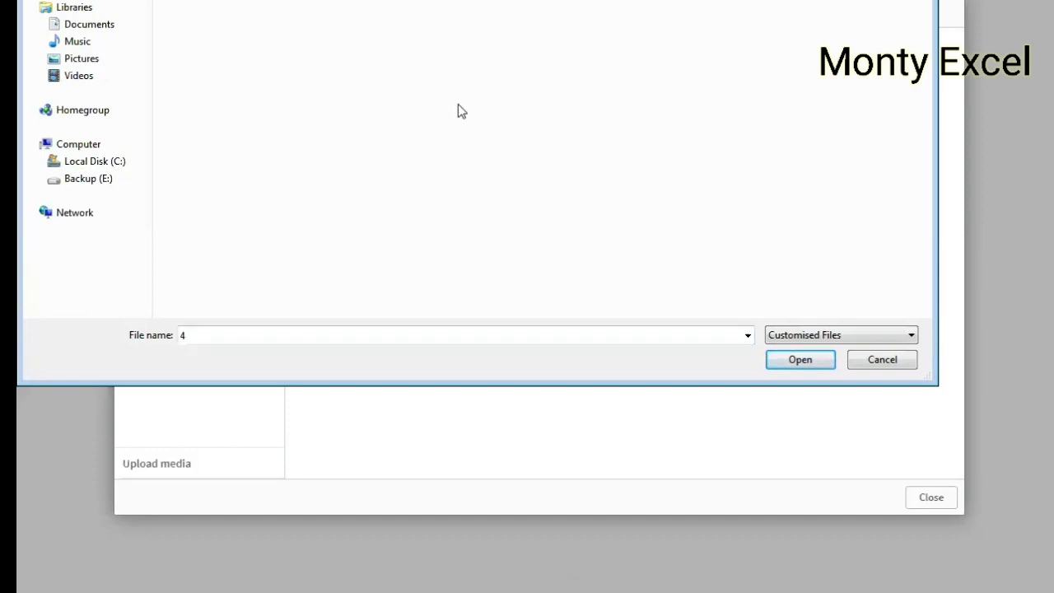
click(793, 360)
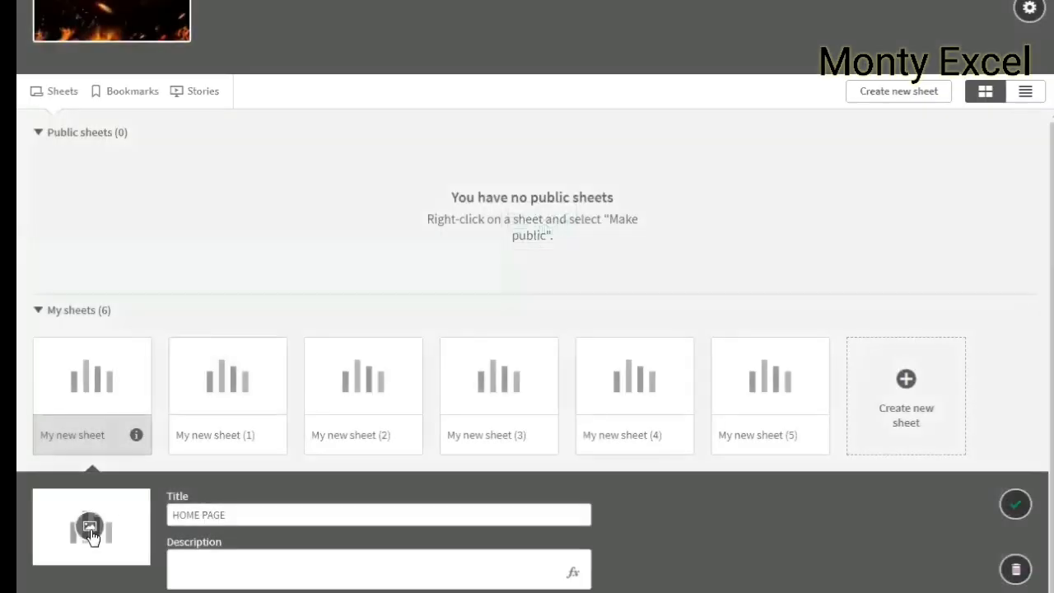
Step: Insert 4.jpg from the media library as the HOME PAGE sheet's thumbnail and finish editing its details
click(97, 527)
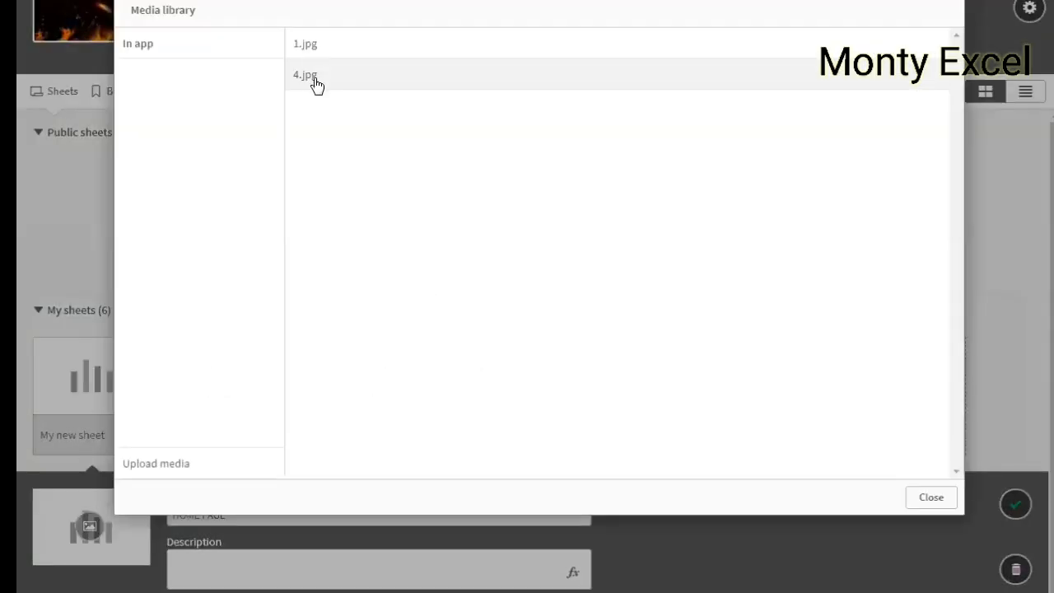
click(313, 80)
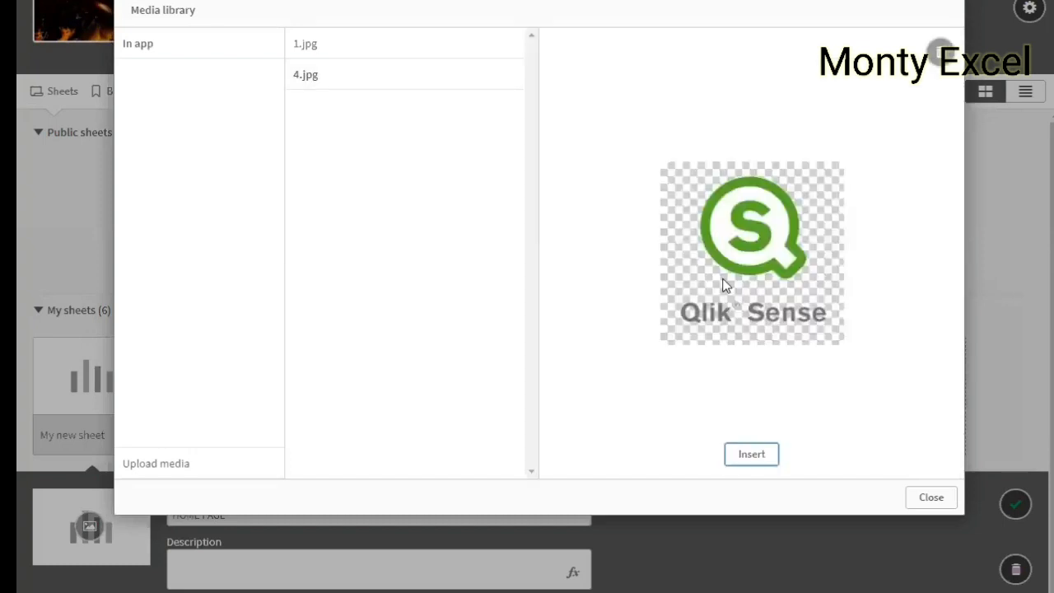
click(320, 80)
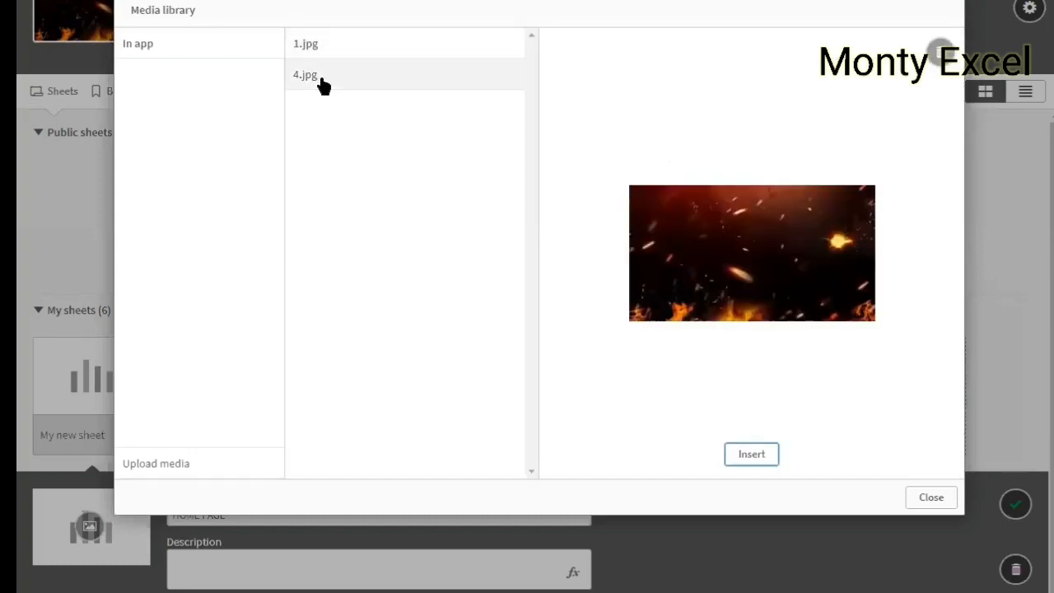
click(329, 85)
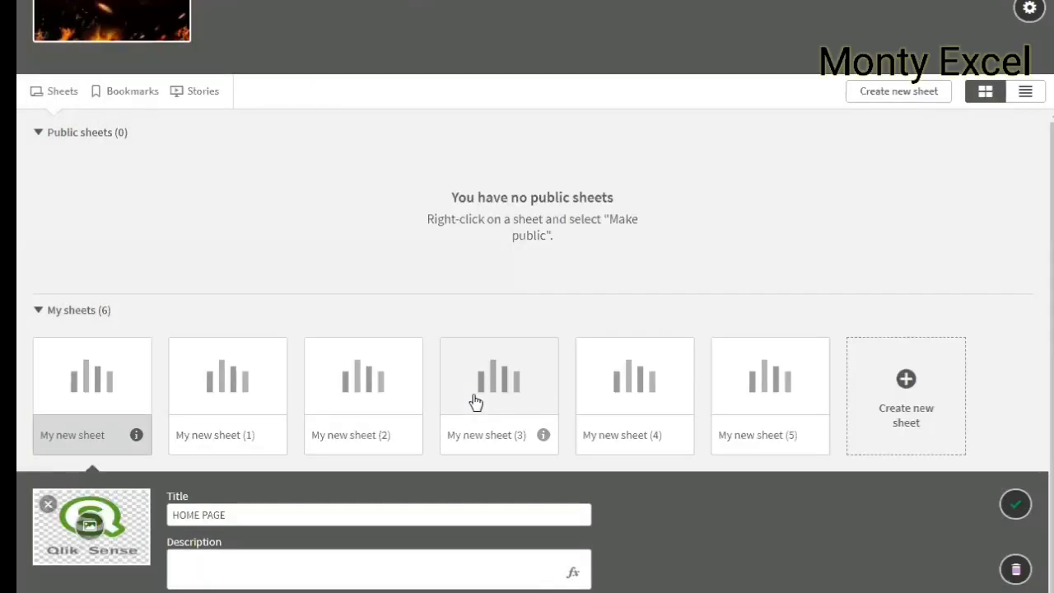
click(1015, 505)
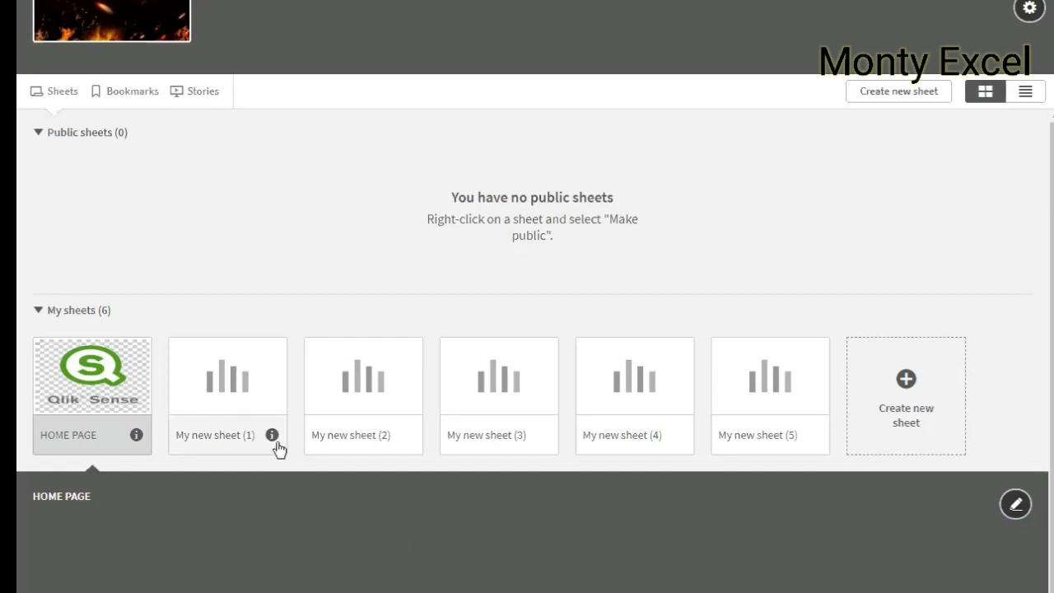
Step: Open the details of My new sheet (1) for editing and change its title to SALES PERFORMANCE
click(273, 436)
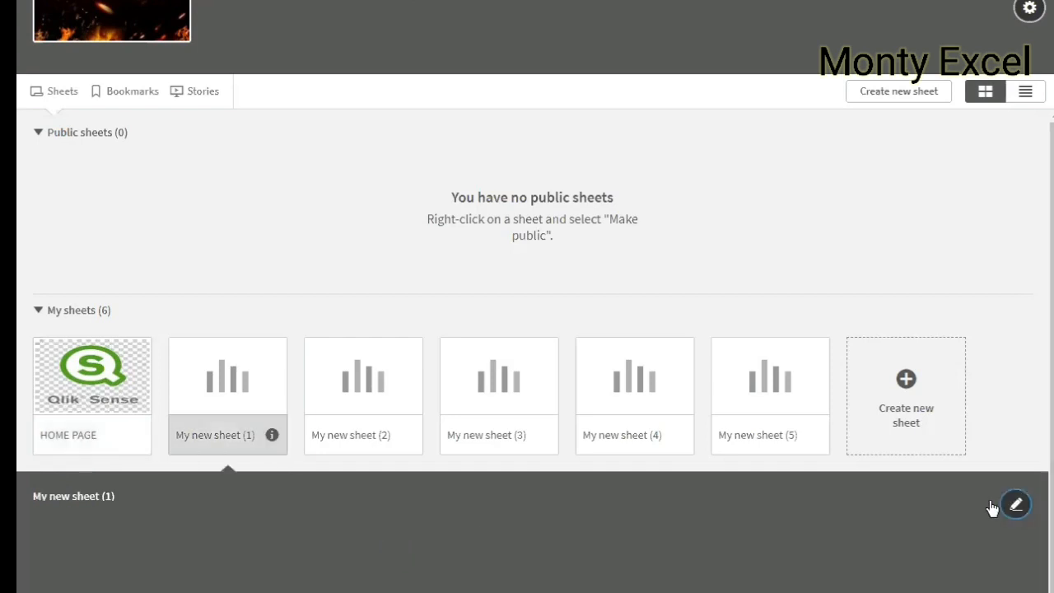
click(1019, 504)
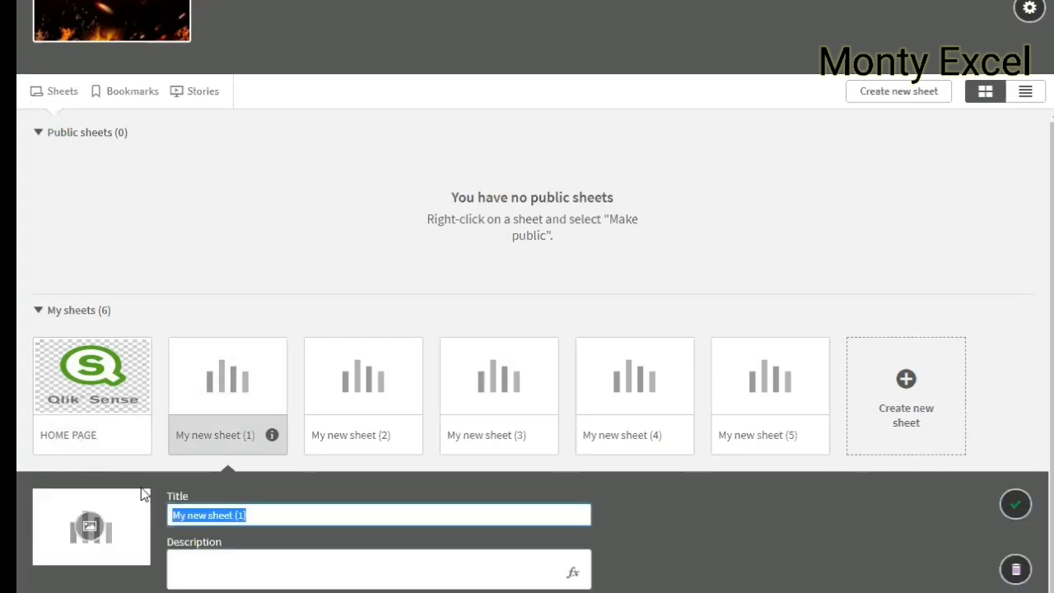
text(SALES)
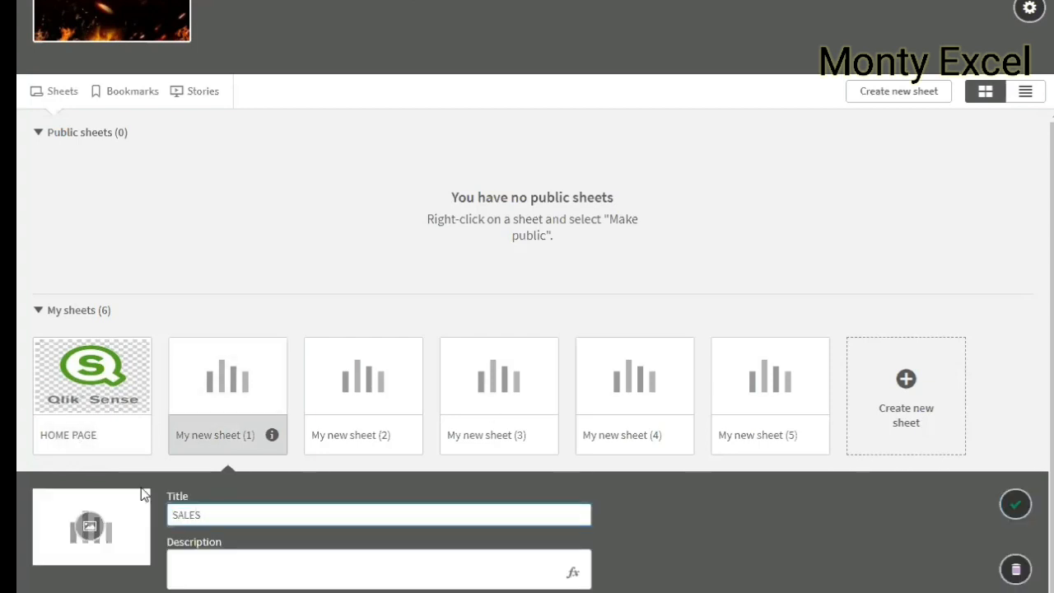
text( PERFORRMACE)
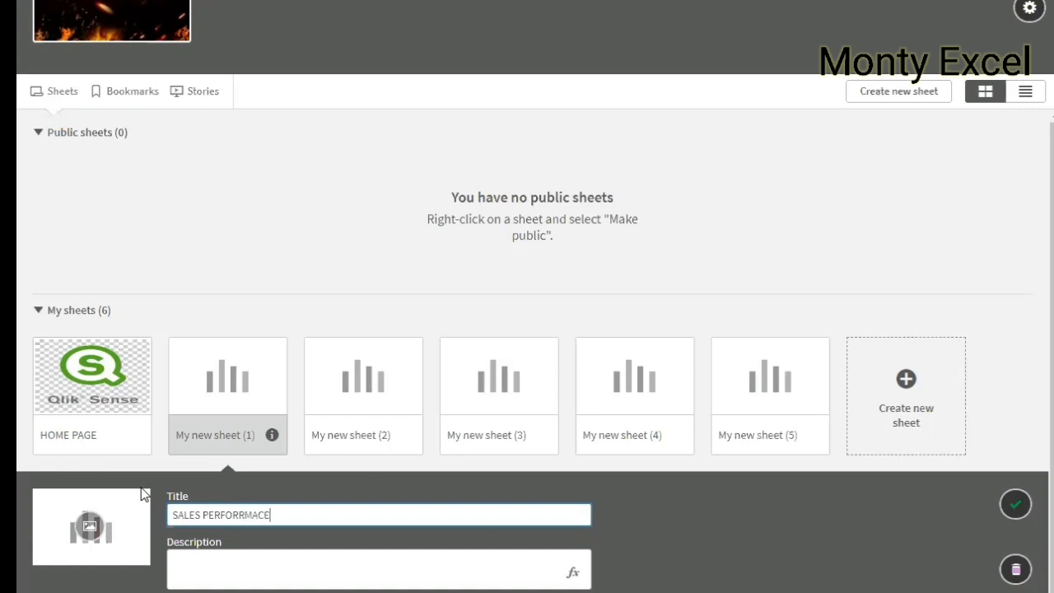
key(BackSpace)
key(BackSpace)
key(BackSpace)
key(BackSpace)
key(BackSpace)
text(MANCE)
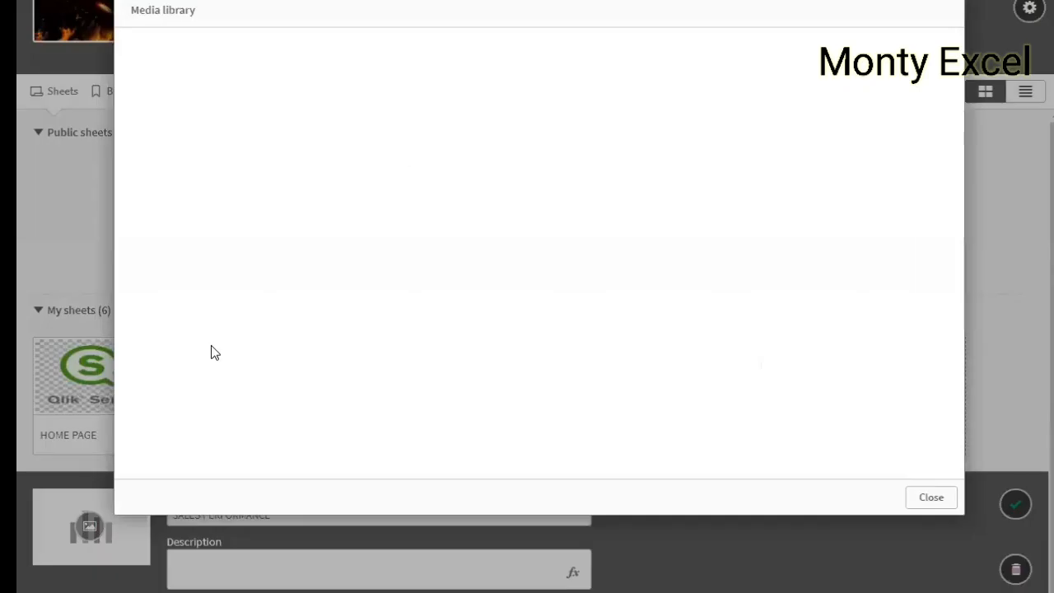
Step: Upload the image file 2, insert 2.jpg as the SALES PERFORMANCE sheet's thumbnail and finish editing its details
click(168, 471)
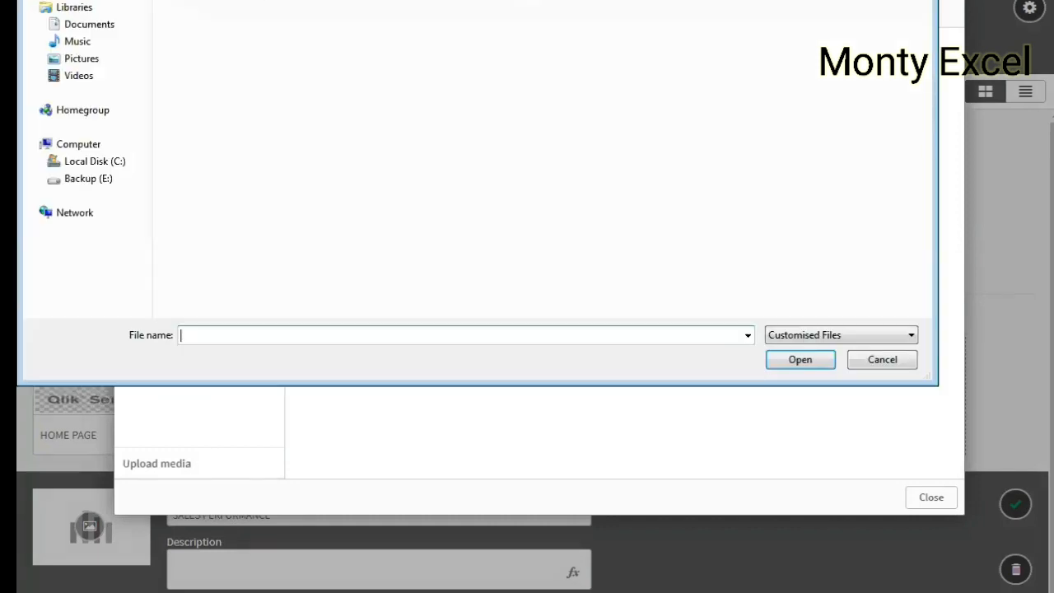
text(2)
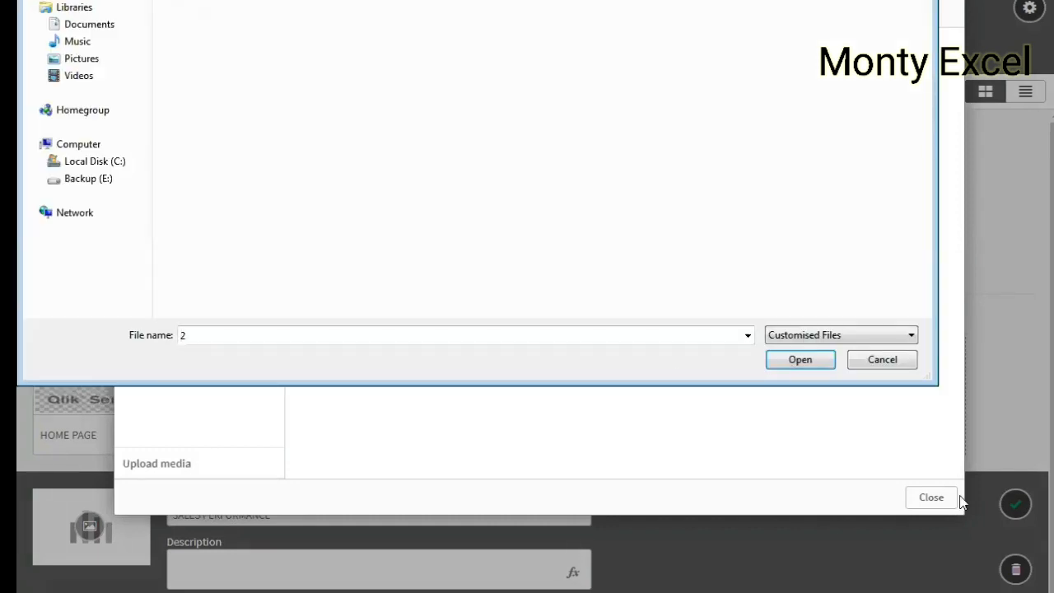
key(Return)
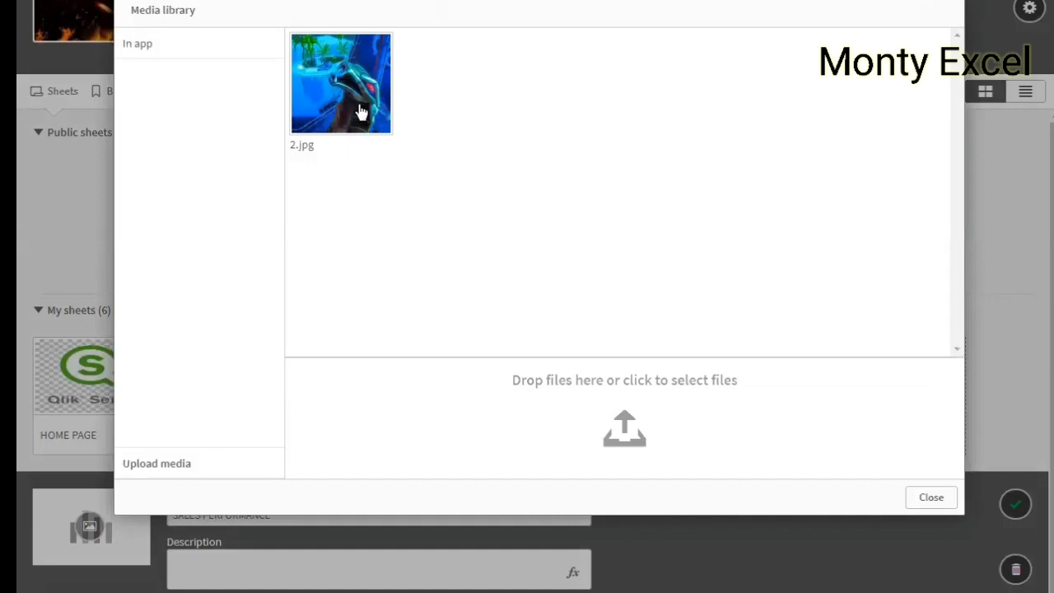
click(347, 89)
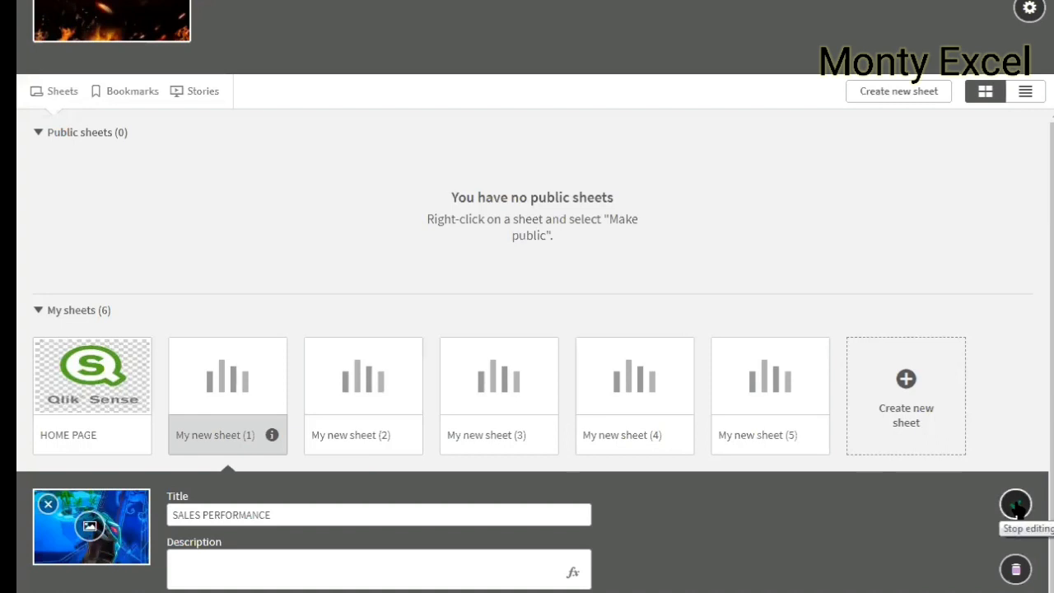
click(1017, 506)
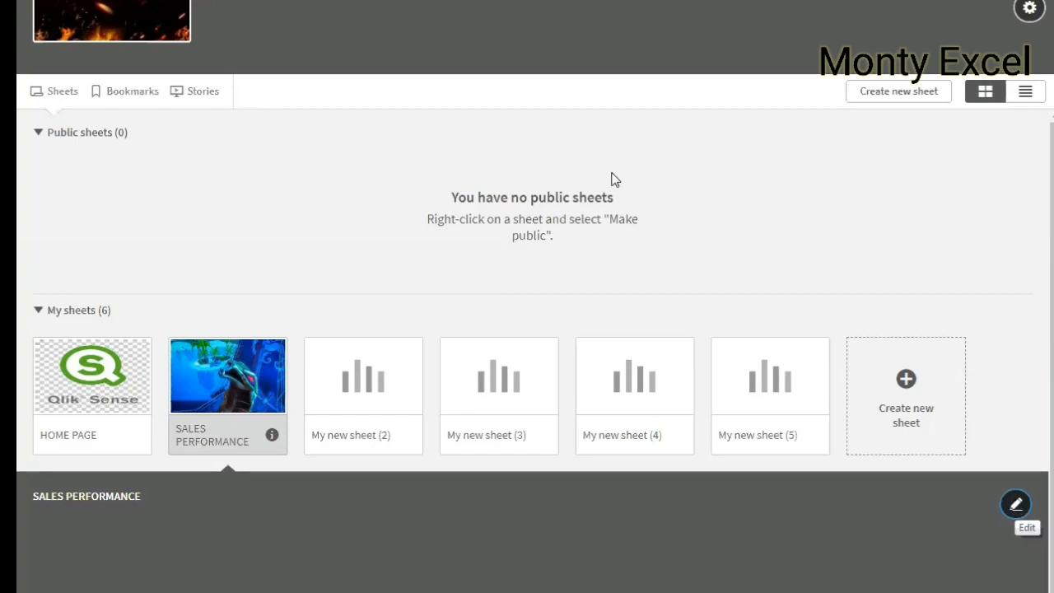
Step: Open the HOME PAGE sheet for editing and look through its fields, master items, chart types and custom objects
click(95, 390)
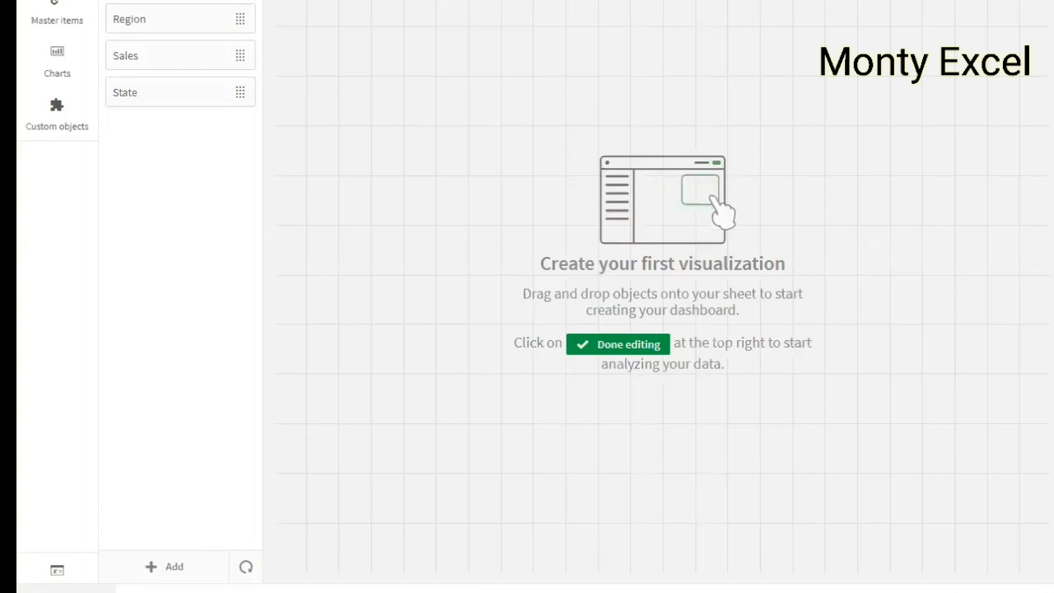
click(57, 2)
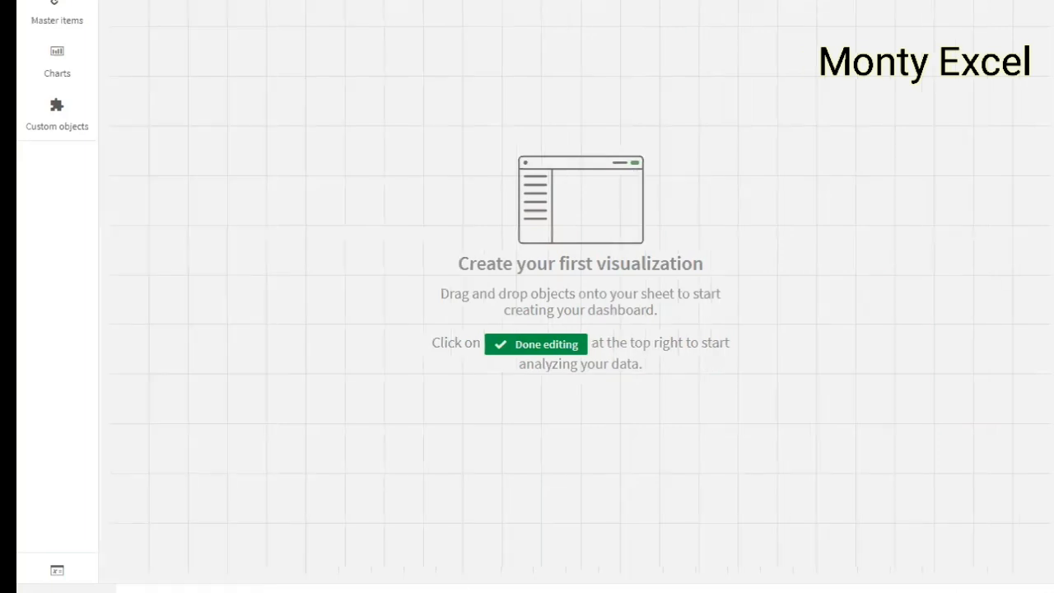
click(76, 2)
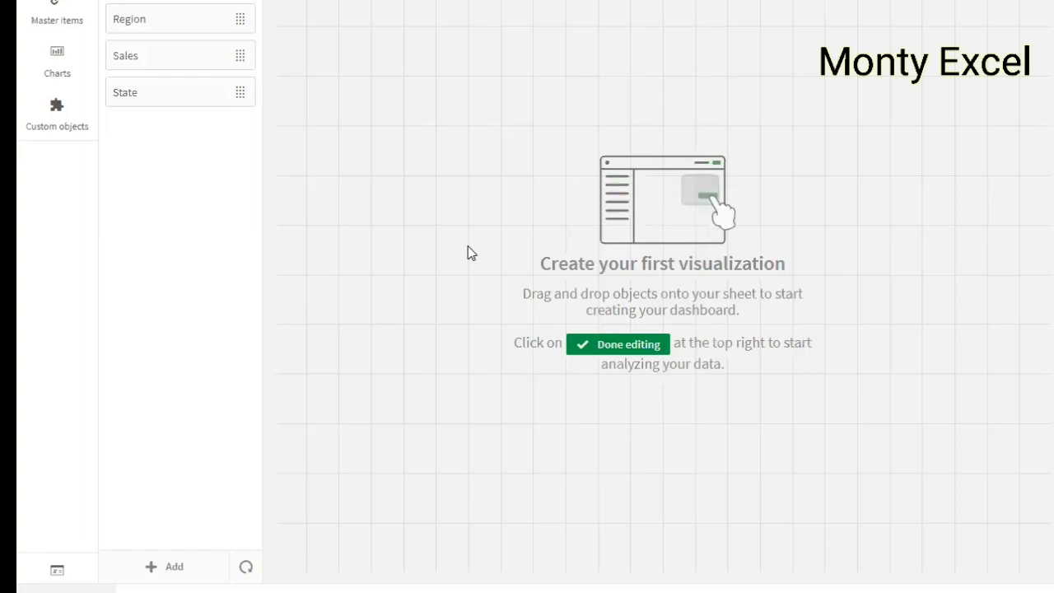
click(52, 29)
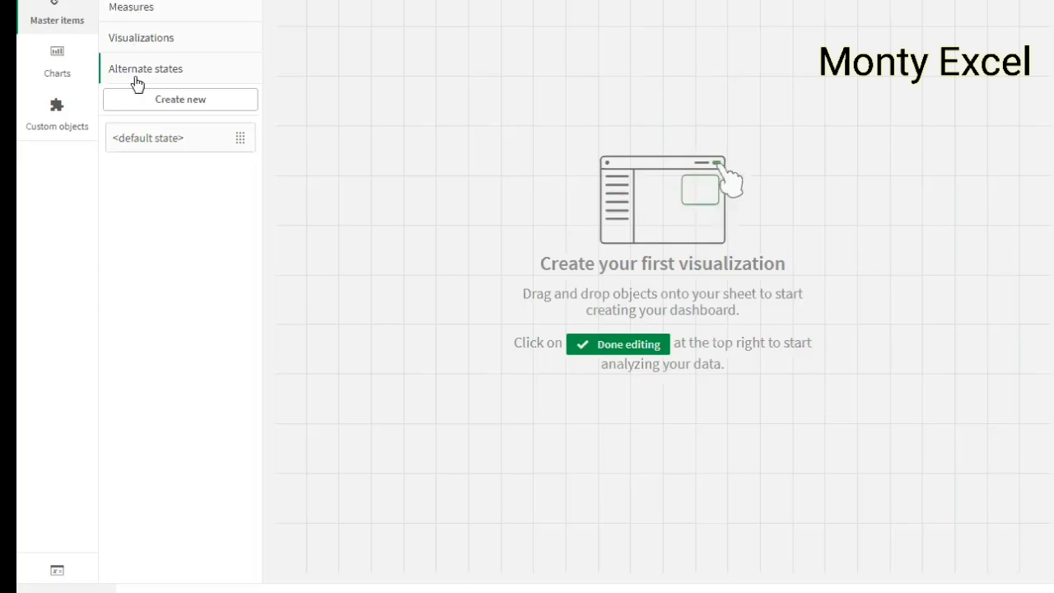
click(59, 66)
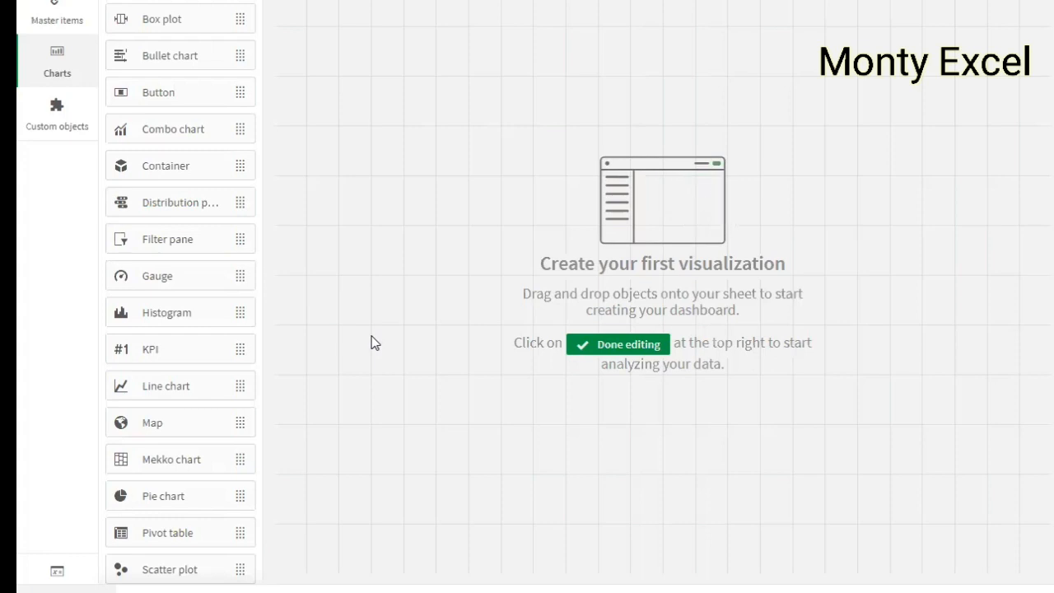
click(64, 128)
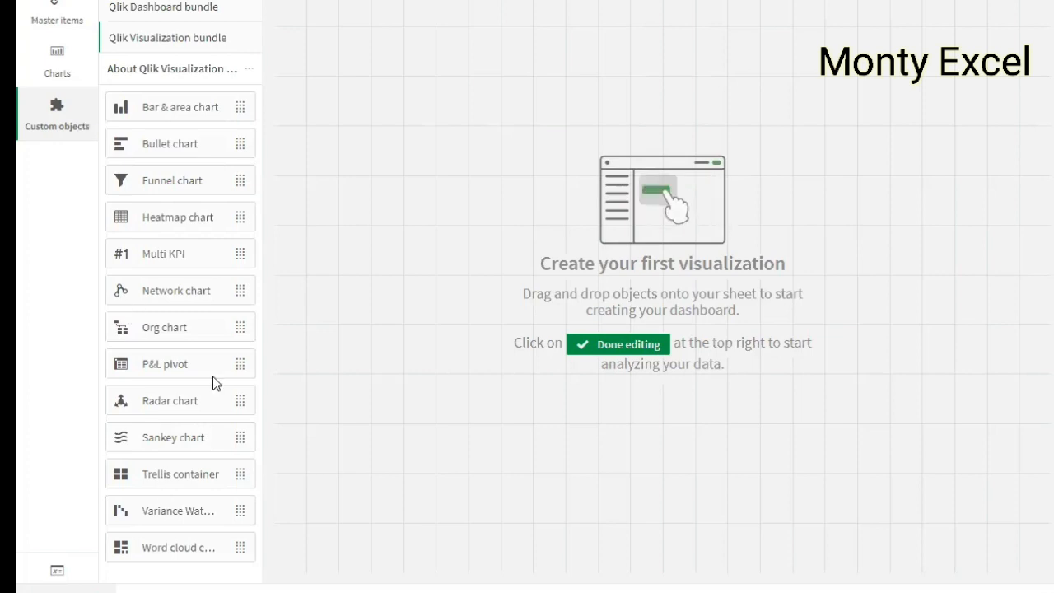
click(72, 74)
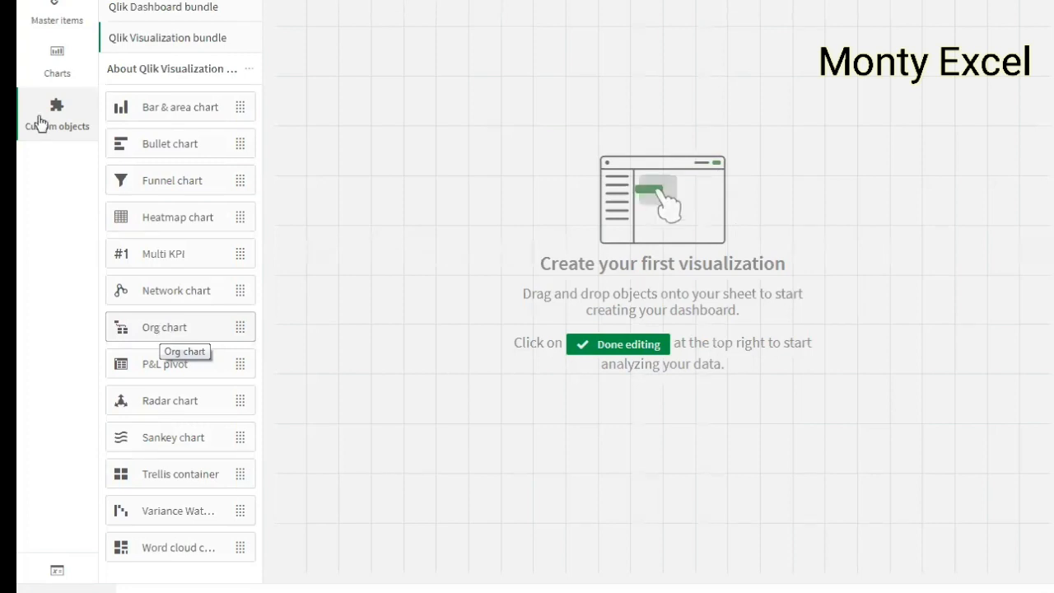
click(57, 76)
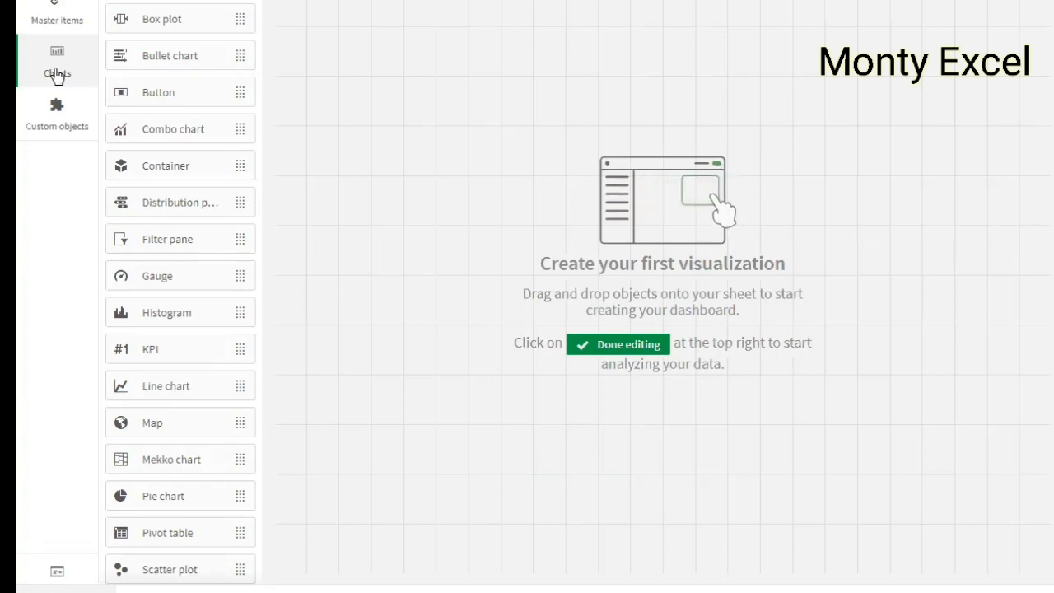
click(54, 117)
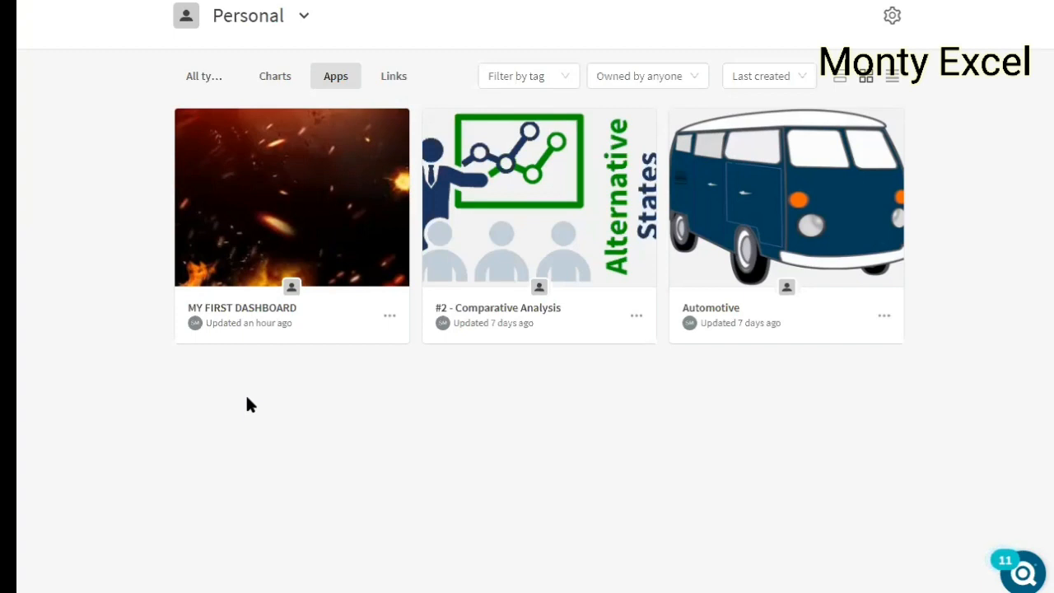
Step: Reopen the app MY FIRST DASHBOARD and open its HOME PAGE sheet for editing
mouse_move(294, 200)
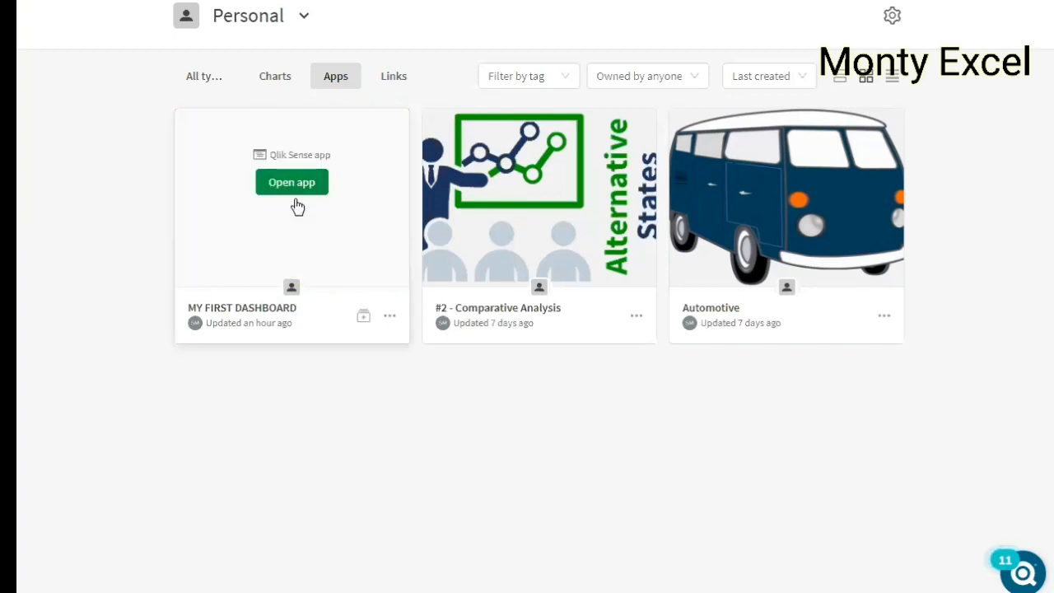
click(295, 200)
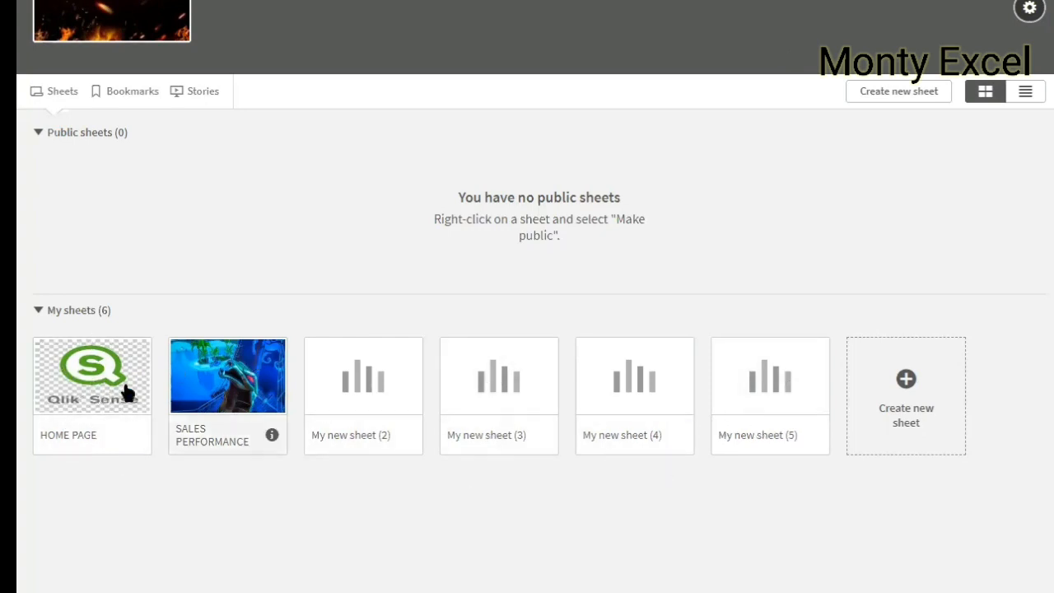
click(99, 387)
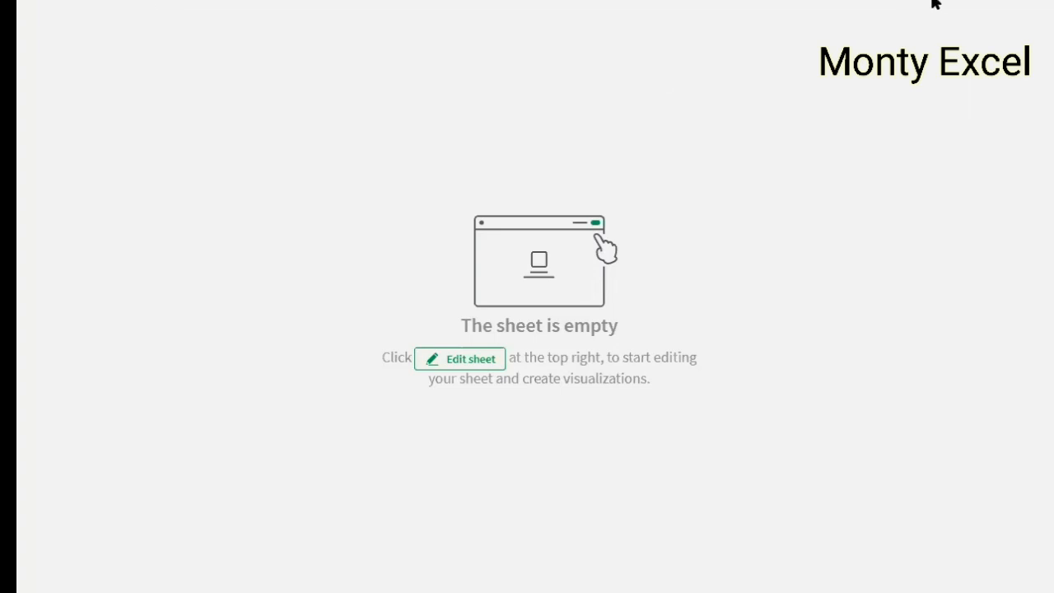
click(760, 273)
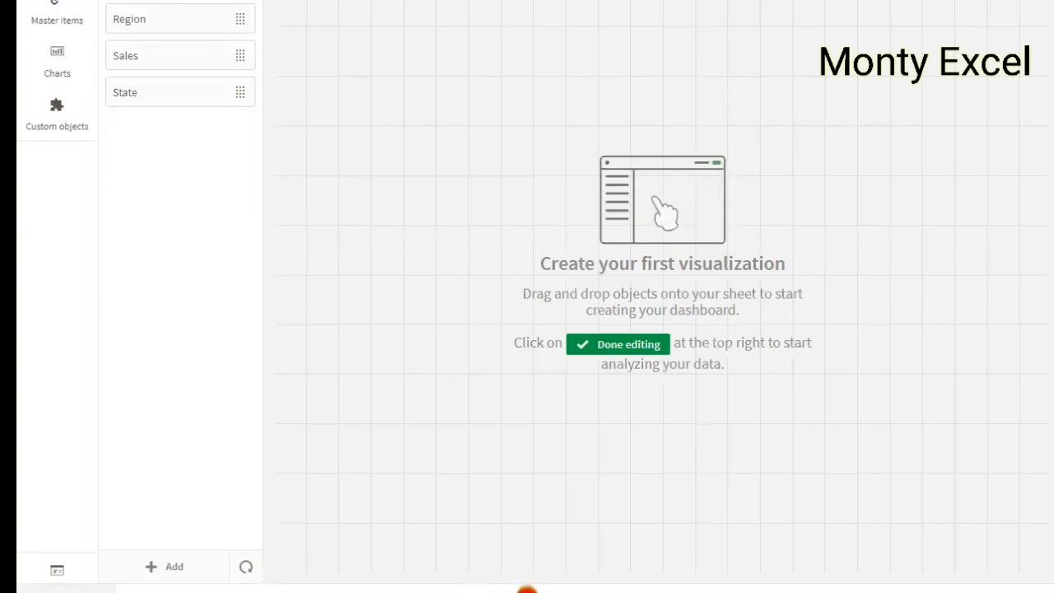
Step: Try a field search for "o", then compare the master items, charts and custom objects available for the sheet and return to the fields
click(107, 1)
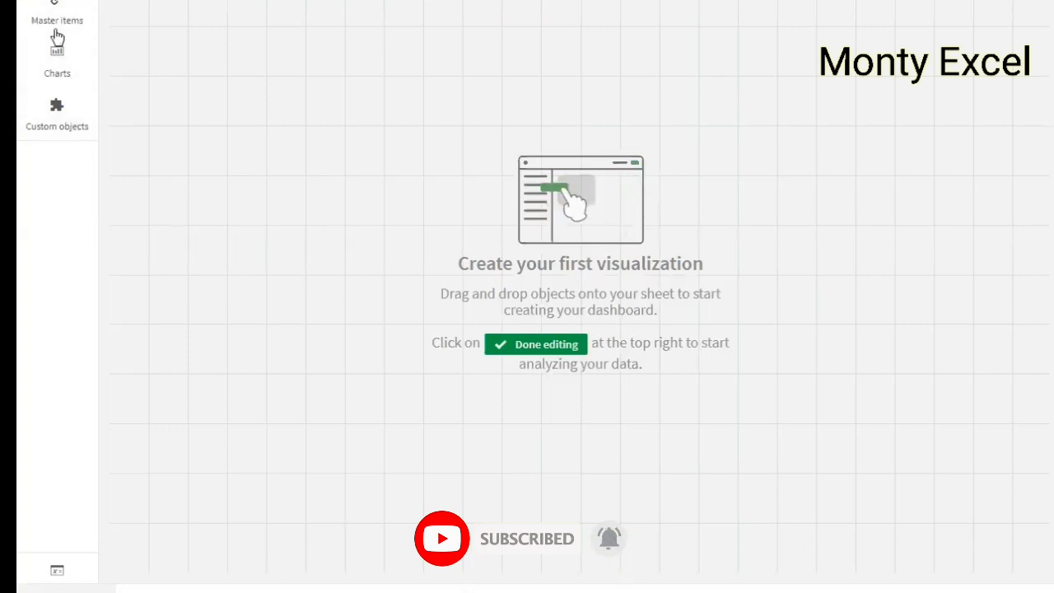
click(57, 0)
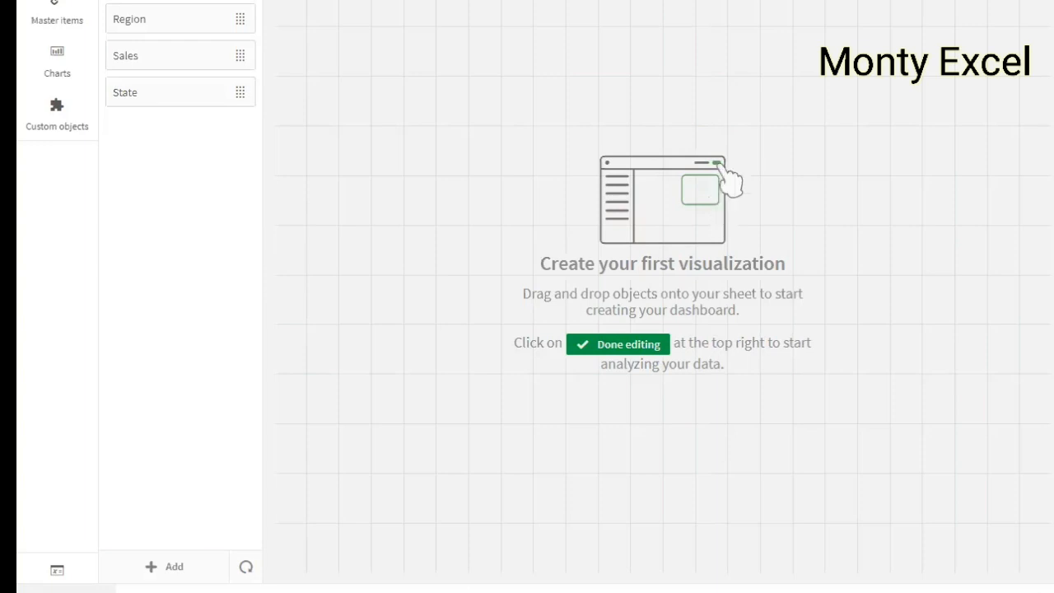
text(o)
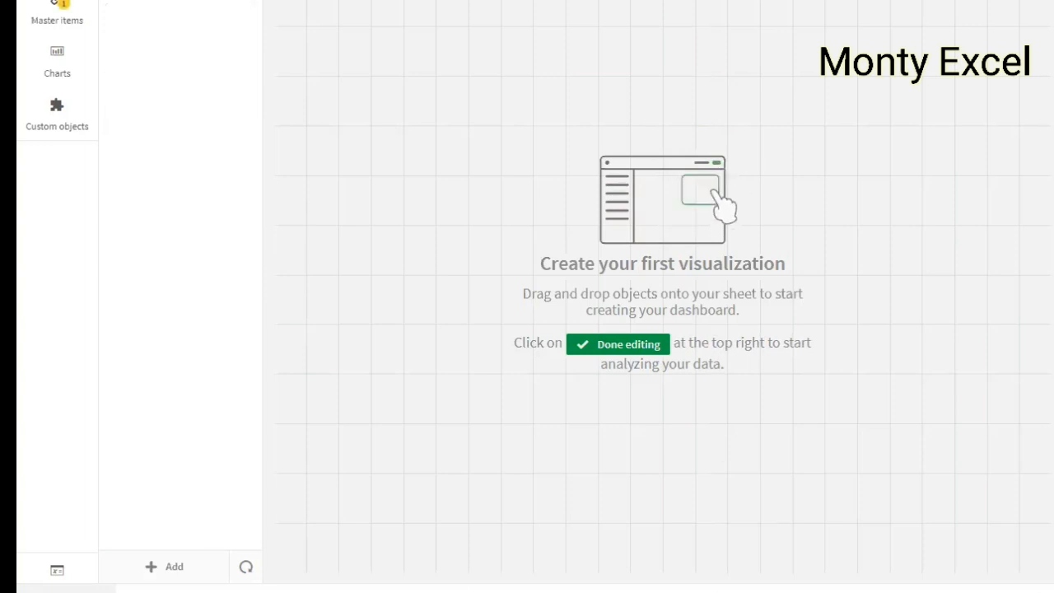
key(BackSpace)
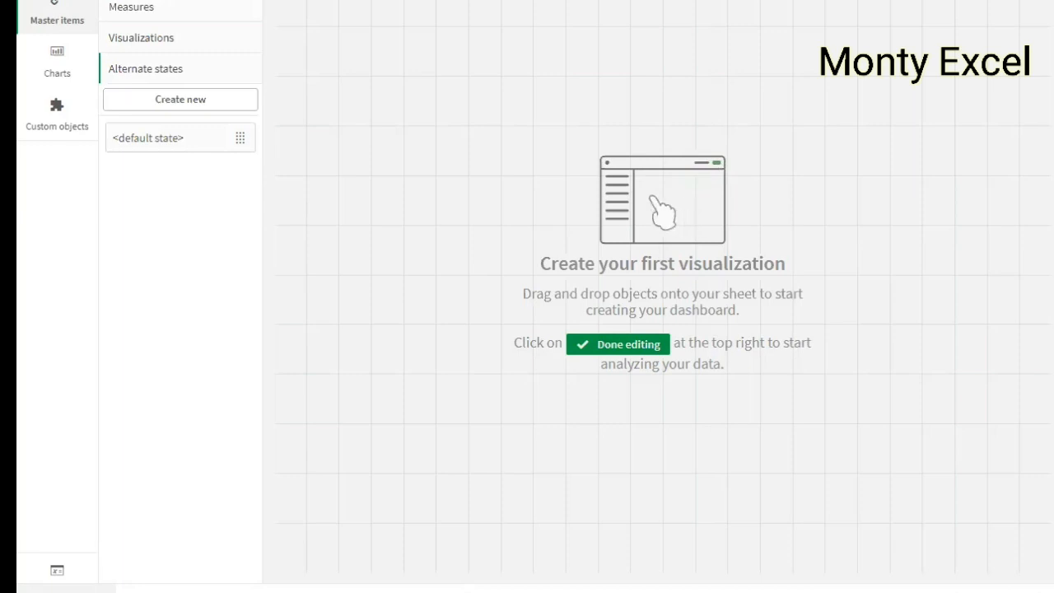
click(53, 70)
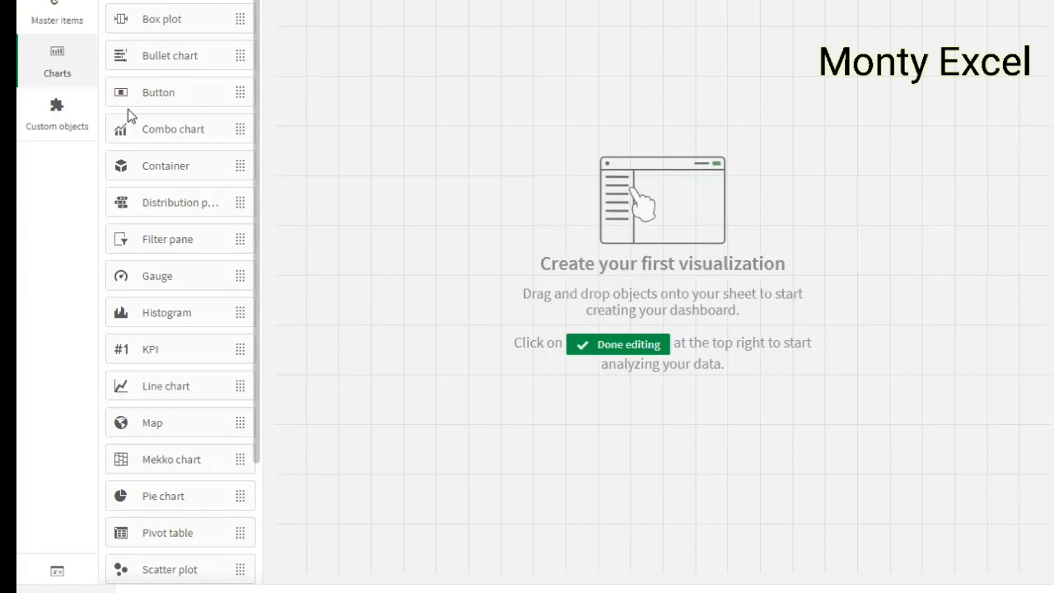
click(59, 112)
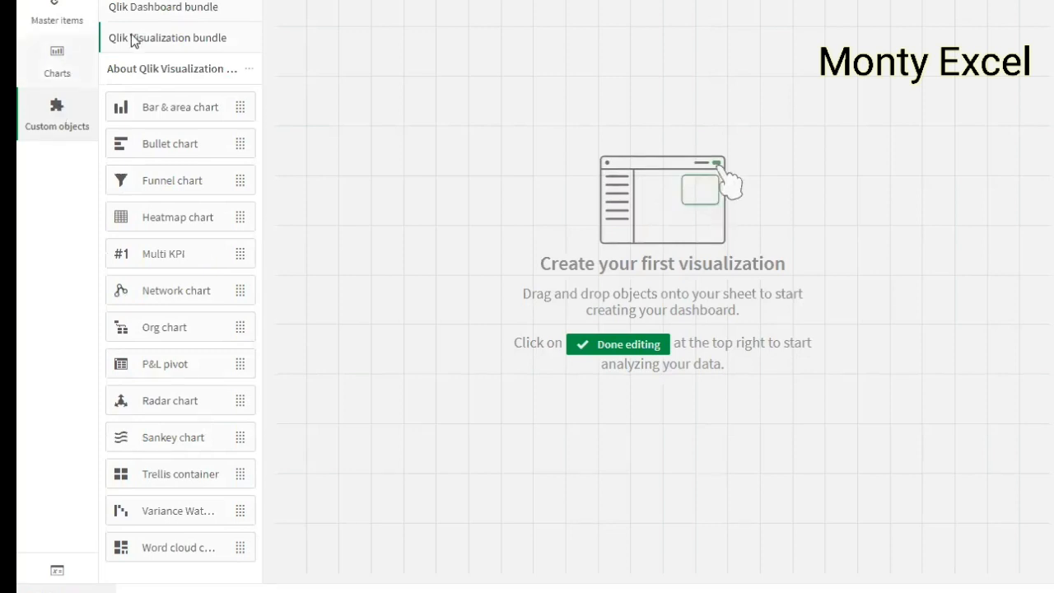
click(57, 62)
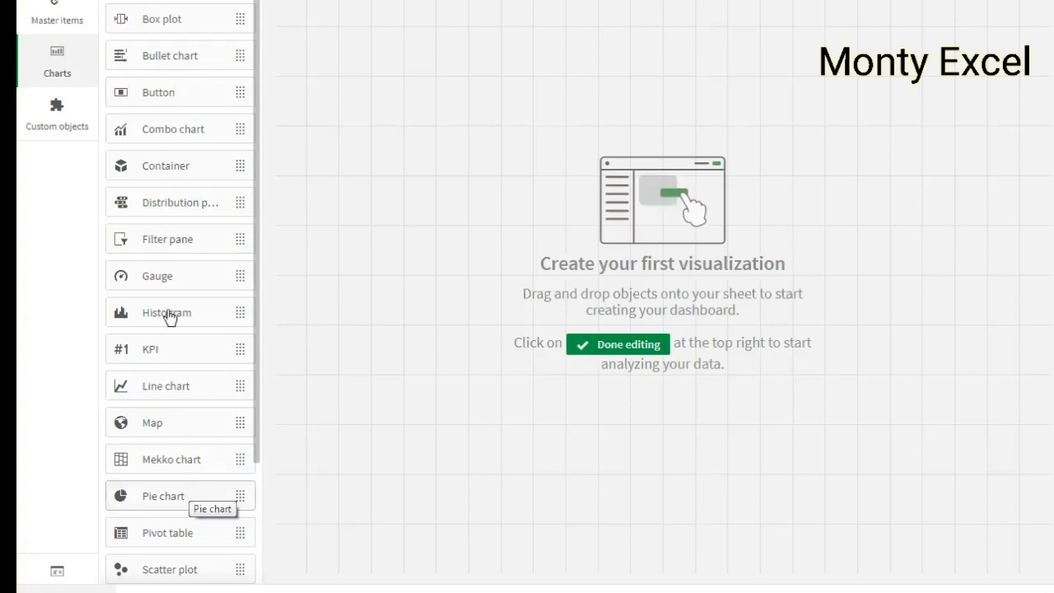
click(59, 130)
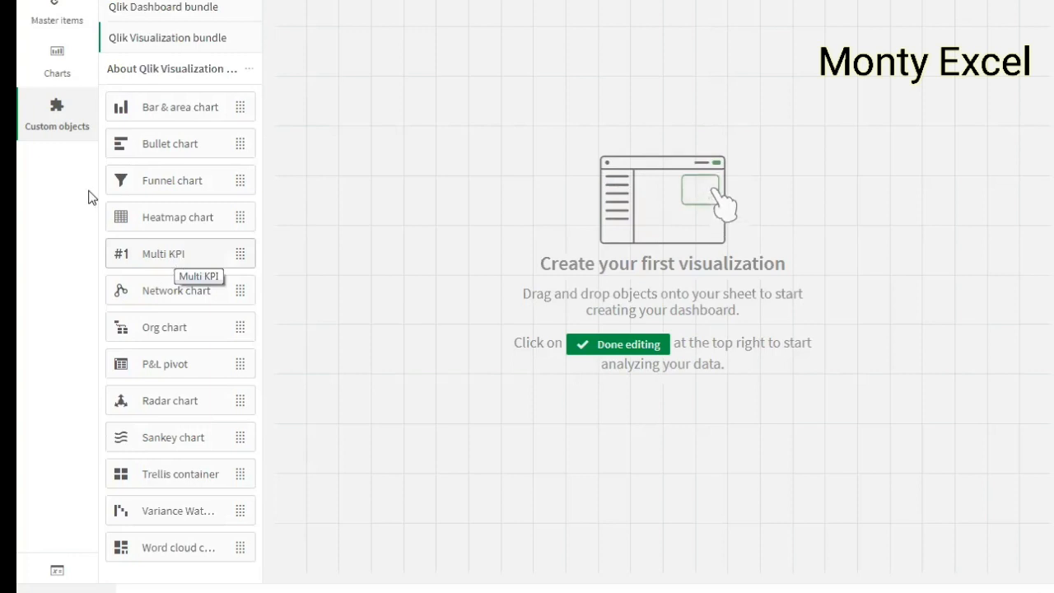
click(61, 69)
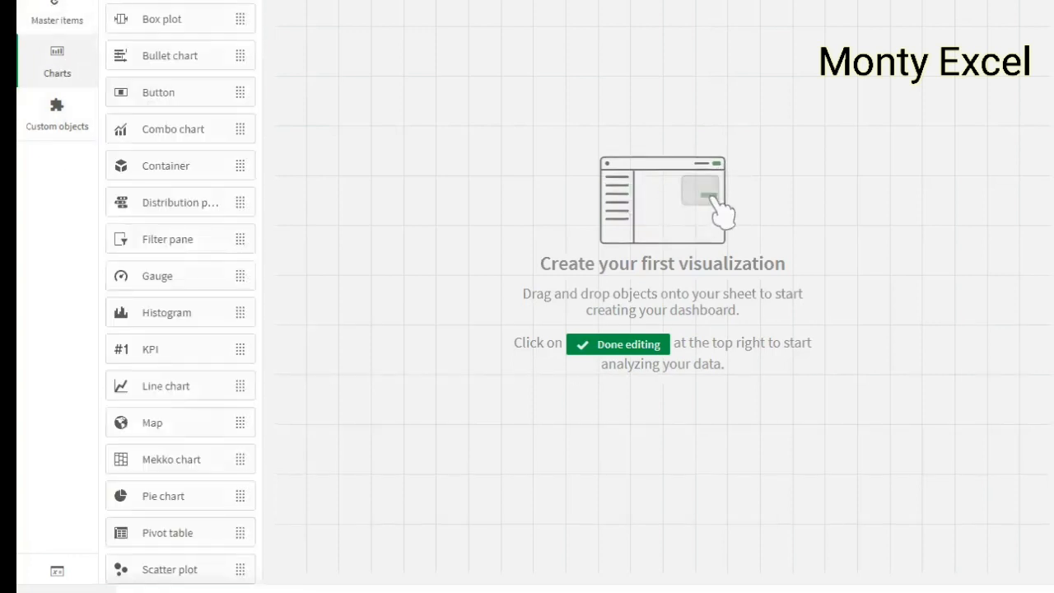
click(62, 0)
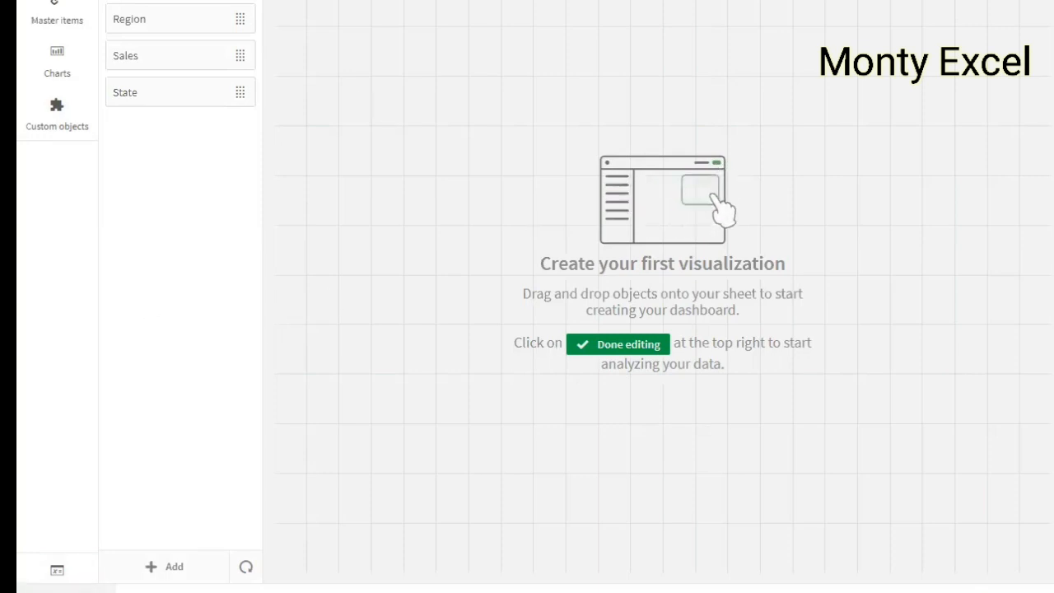
Step: Hide the sheet editor's assets panel and show it again, twice
click(66, 590)
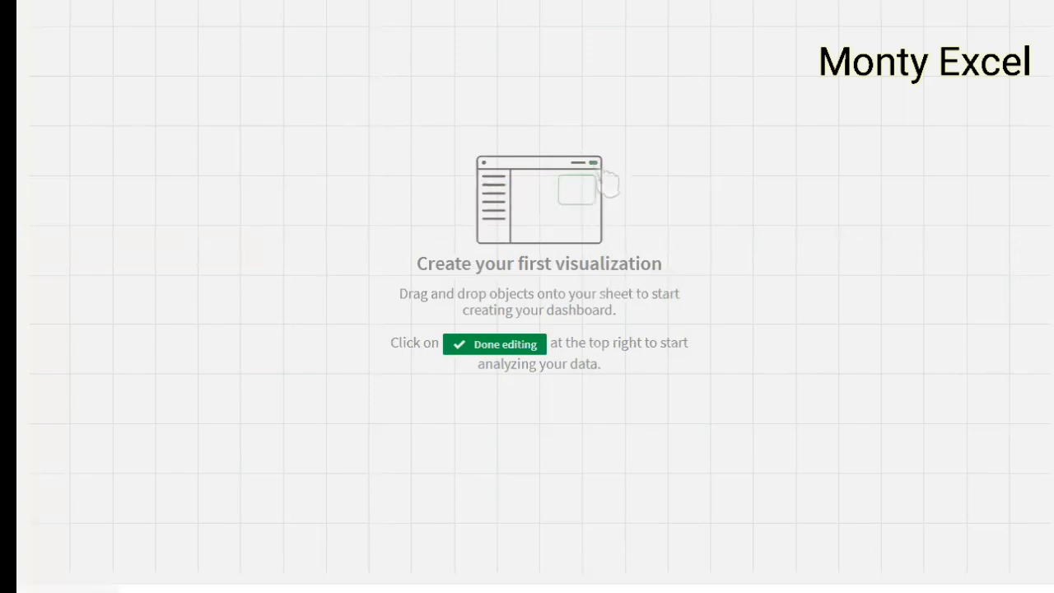
click(67, 590)
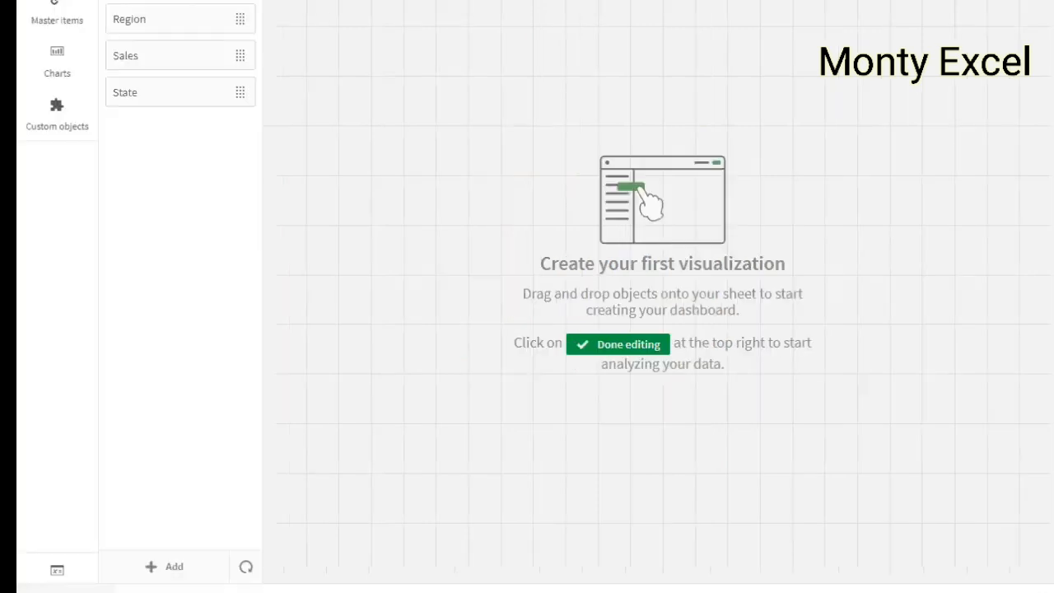
click(68, 590)
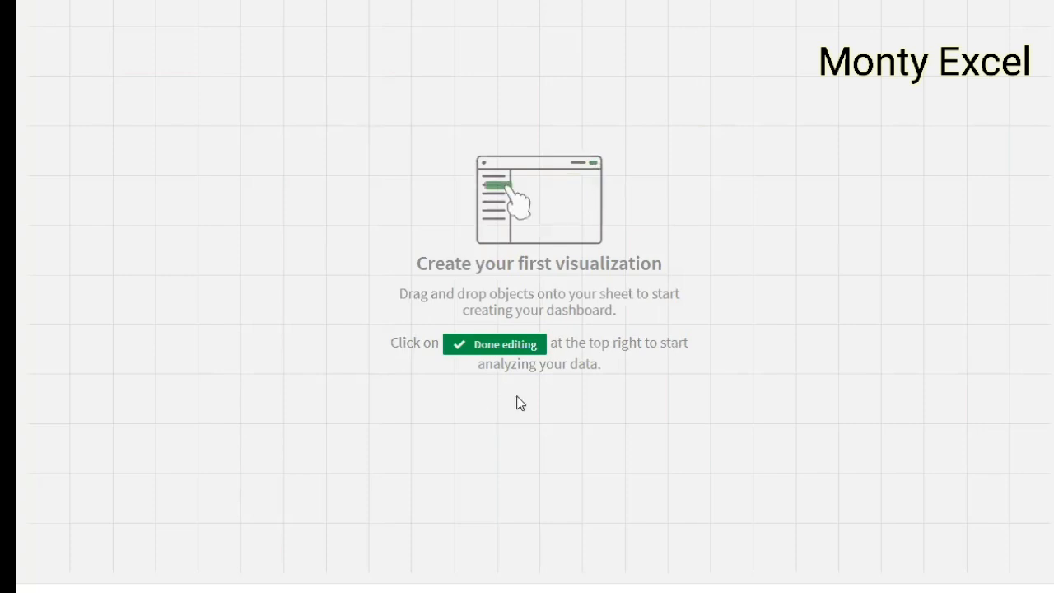
click(70, 589)
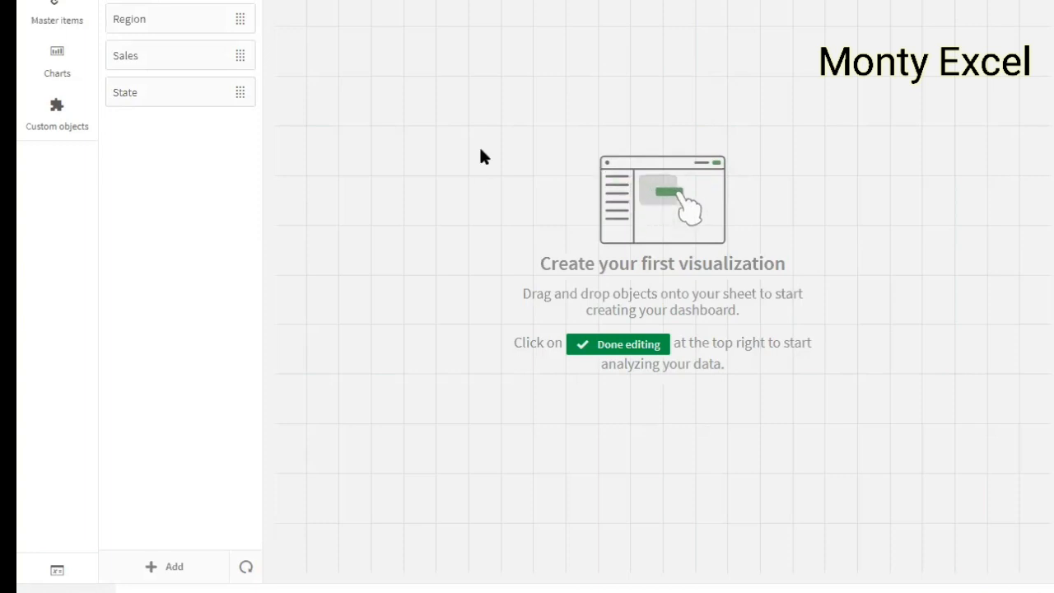
Step: Examine the HOME PAGE sheet's properties: title, title expression, description, thumbnail, grid spacing, sheet size, small screen layout and sheet extension
click(484, 157)
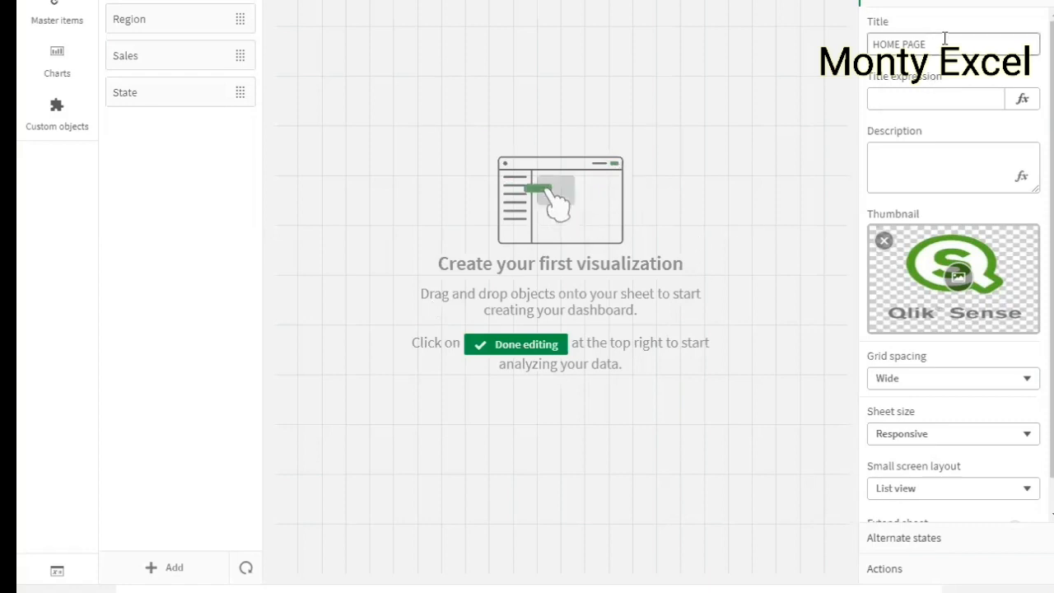
drag(946, 40, 823, 42)
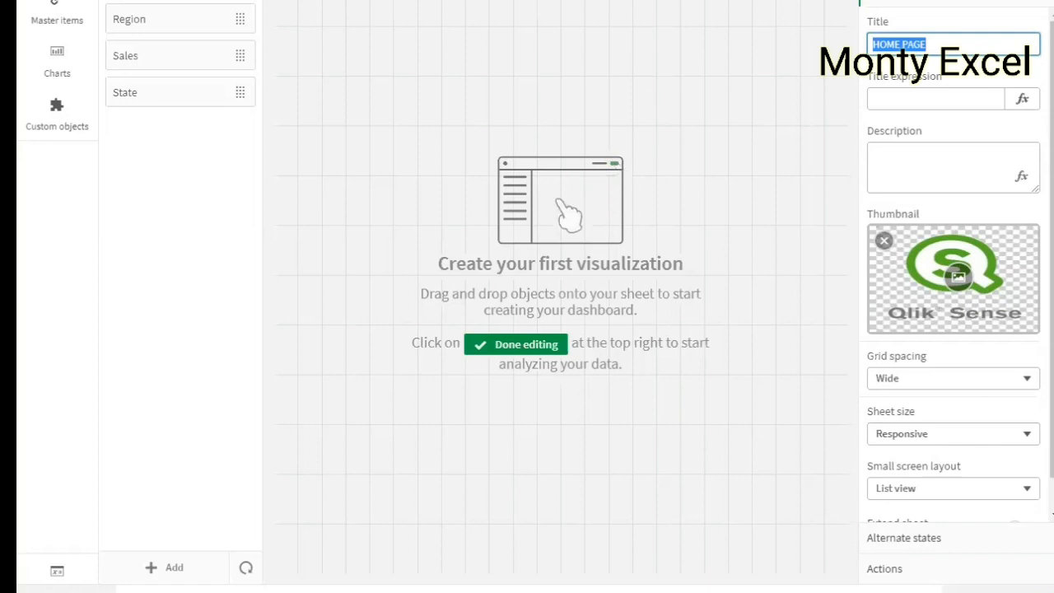
click(900, 99)
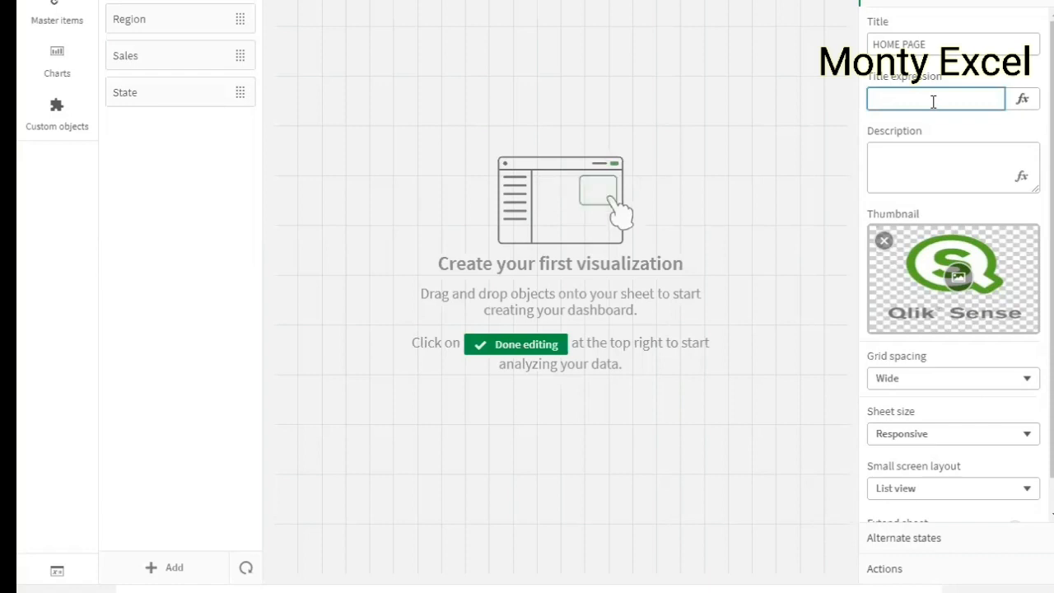
click(937, 39)
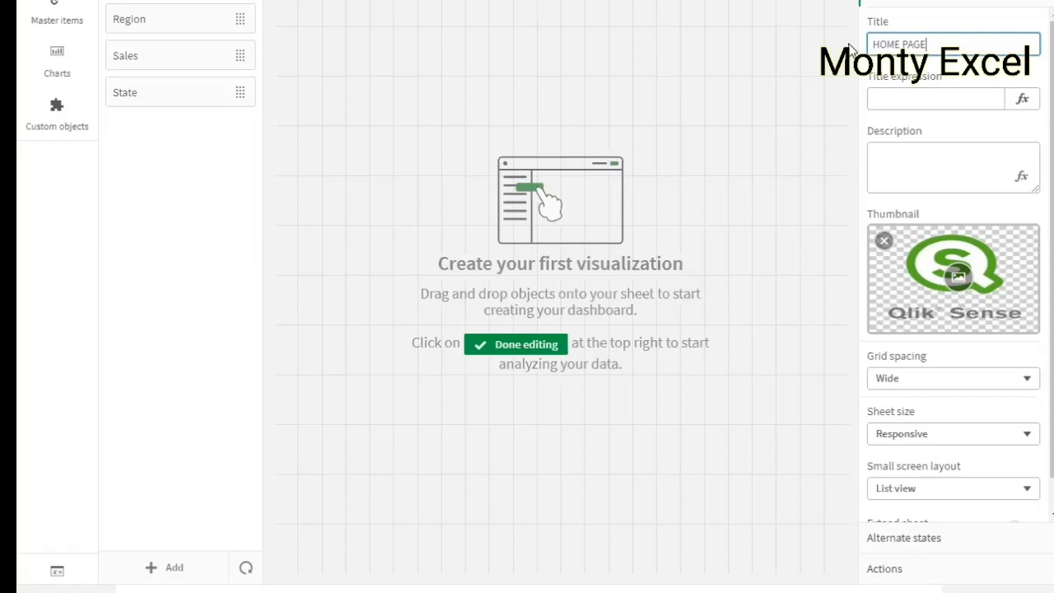
key(ctrl+a)
click(905, 99)
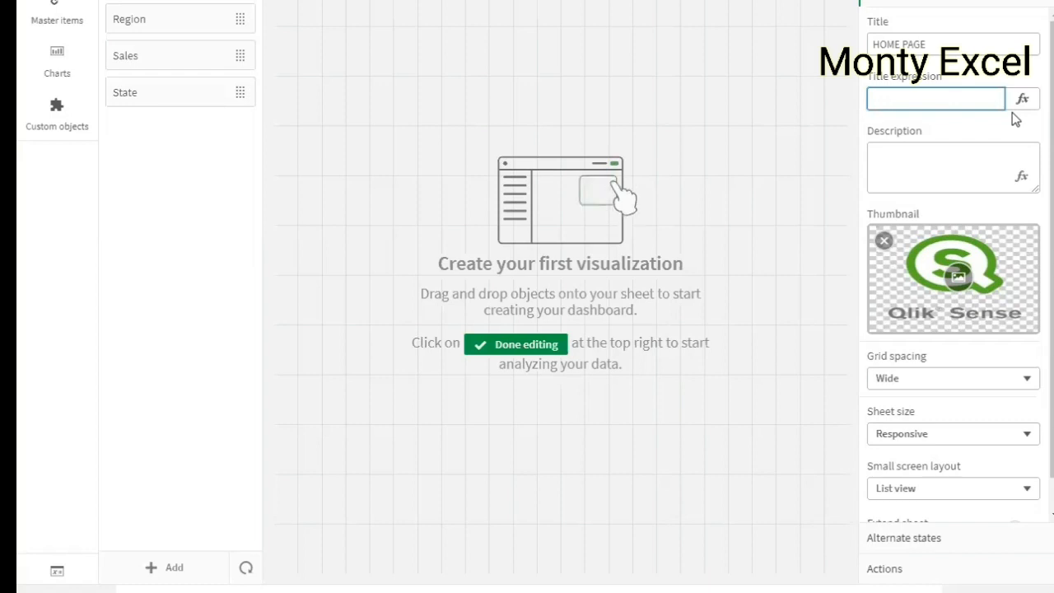
click(931, 168)
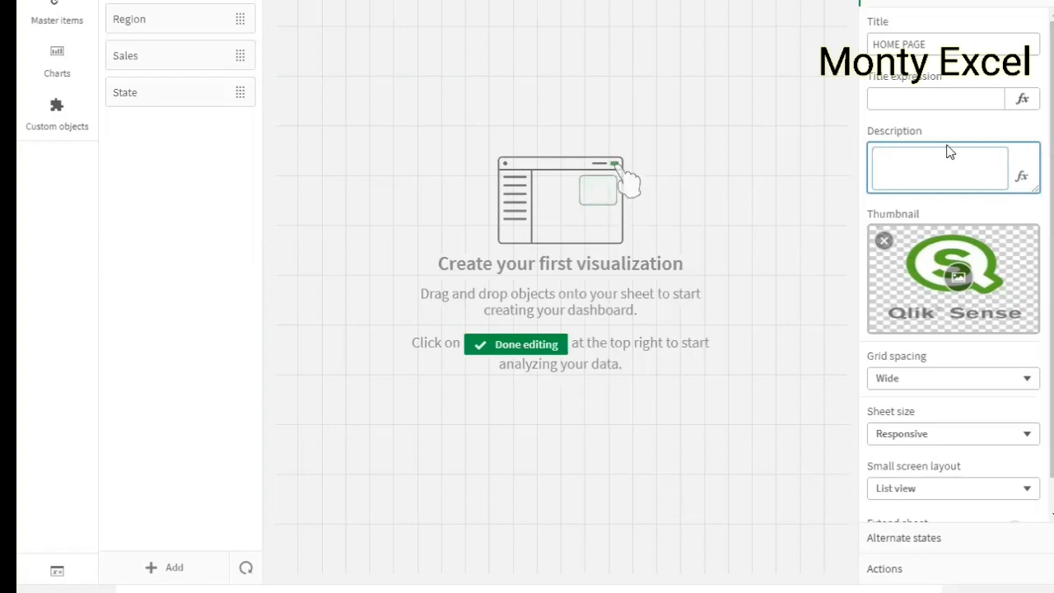
click(799, 338)
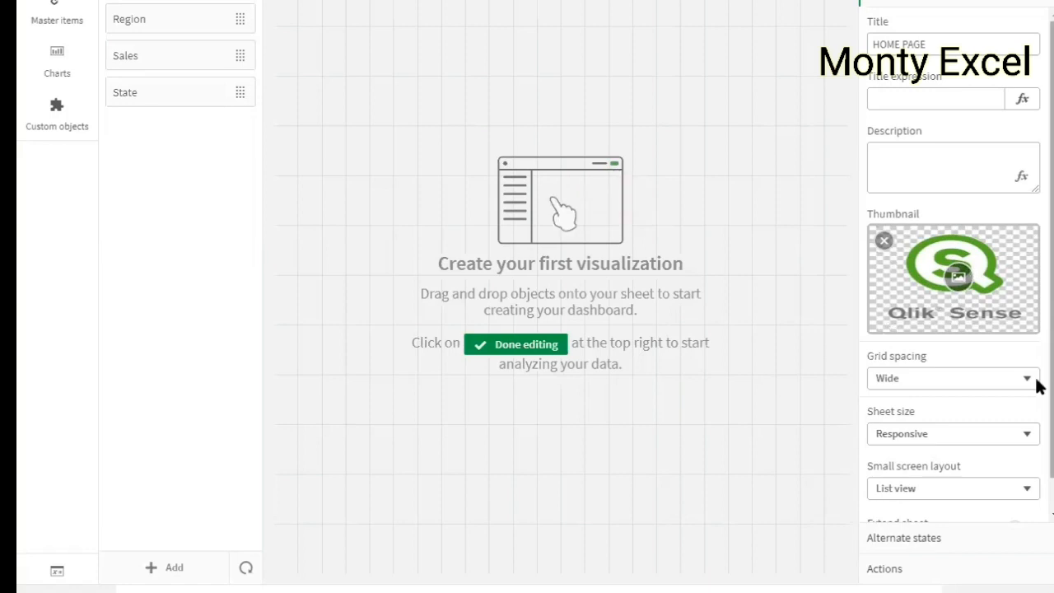
scroll(1037, 430, down, 1)
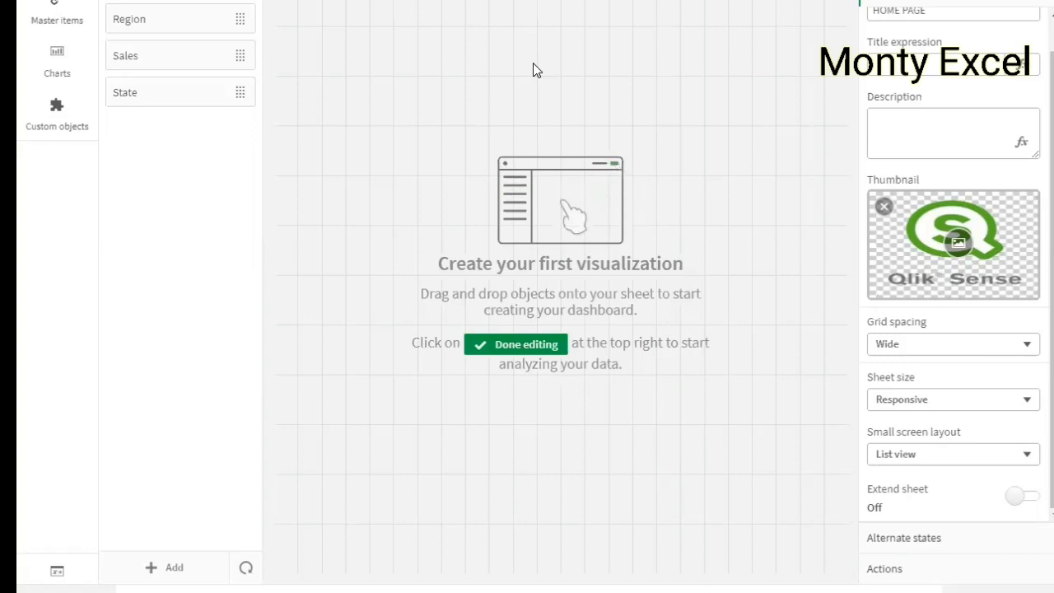
Step: Try Medium and Narrow grid spacing on the HOME PAGE sheet, then return it to Wide
click(941, 345)
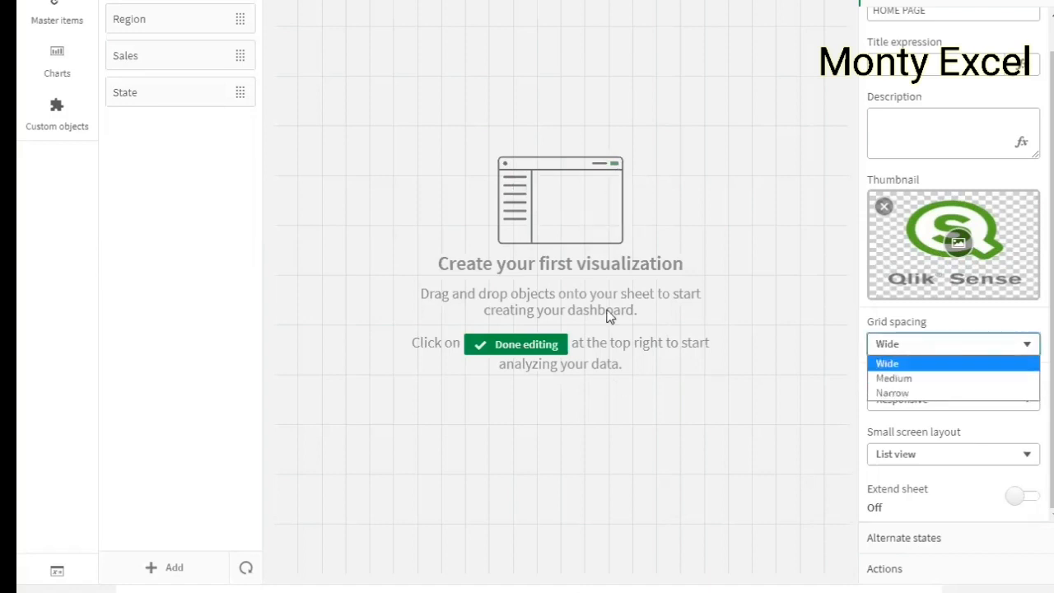
click(909, 378)
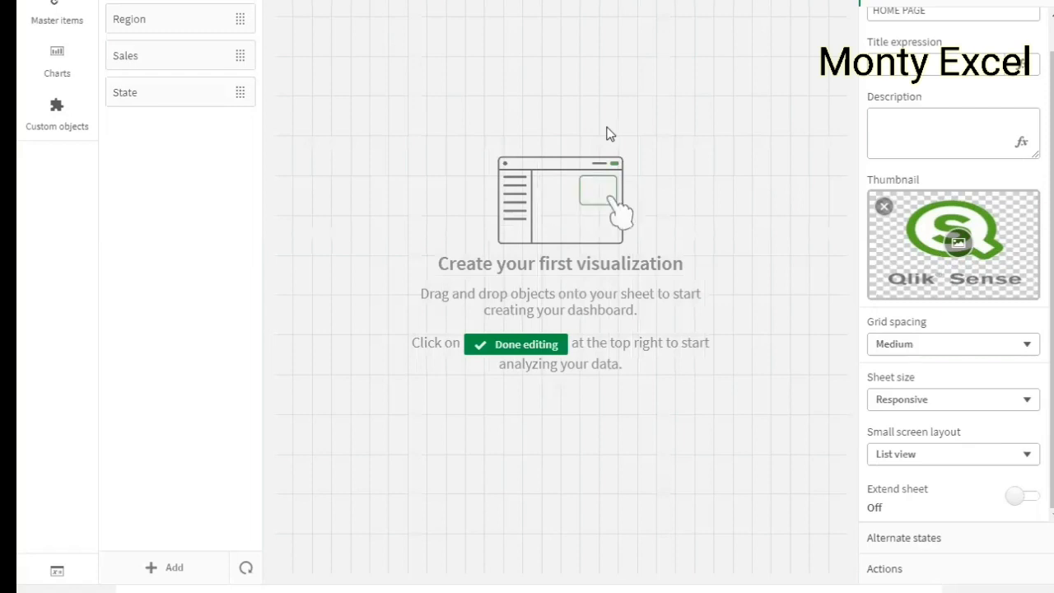
click(907, 349)
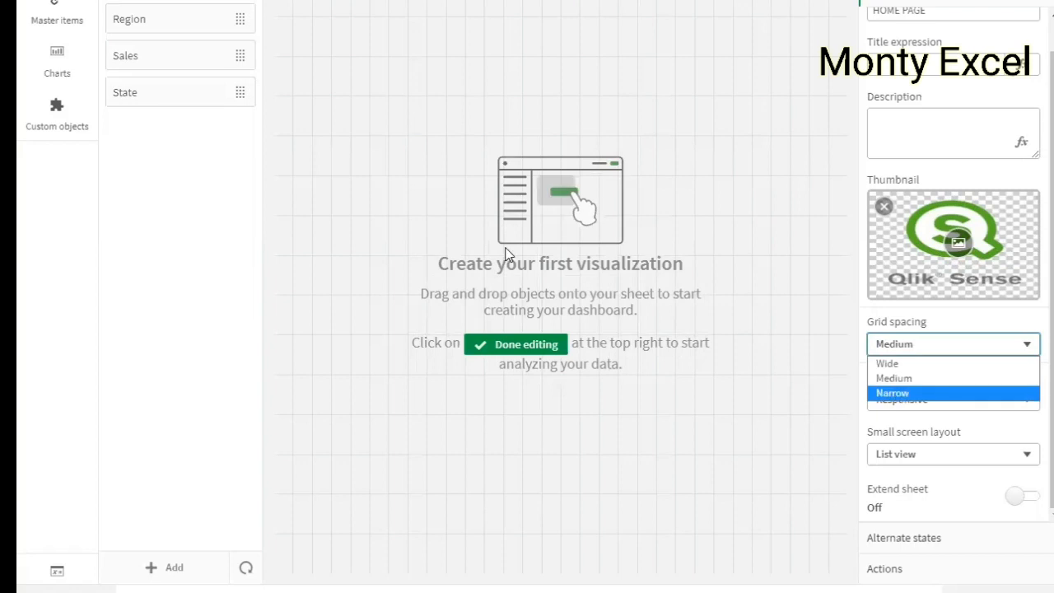
key(Return)
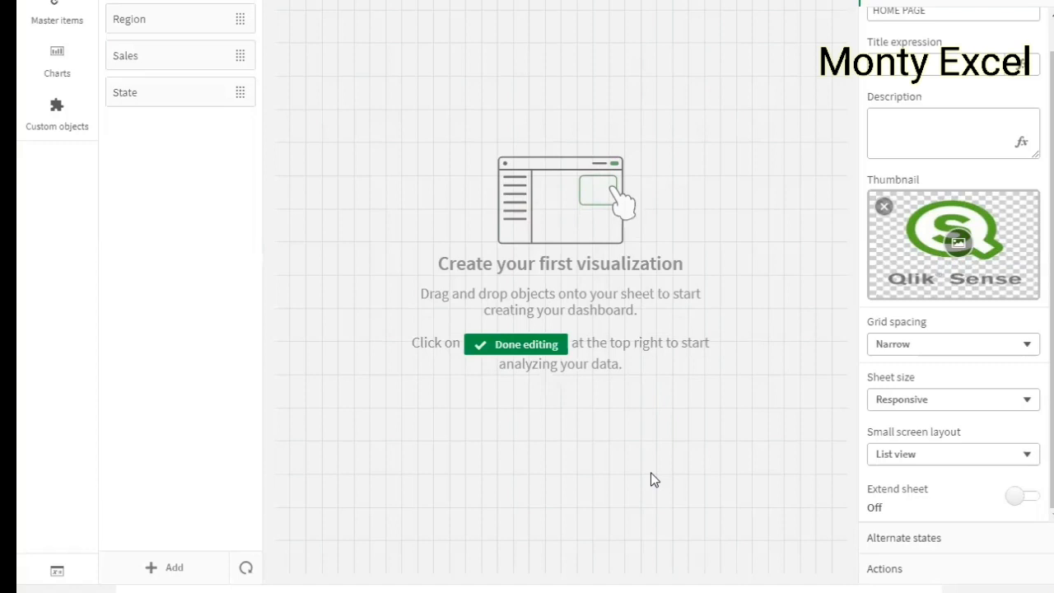
click(912, 348)
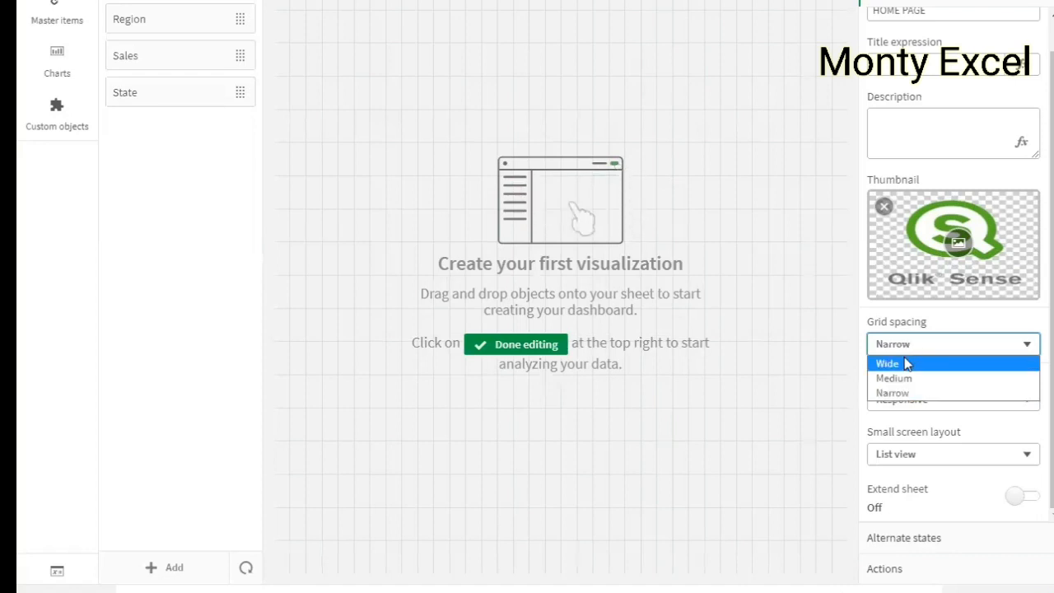
click(907, 364)
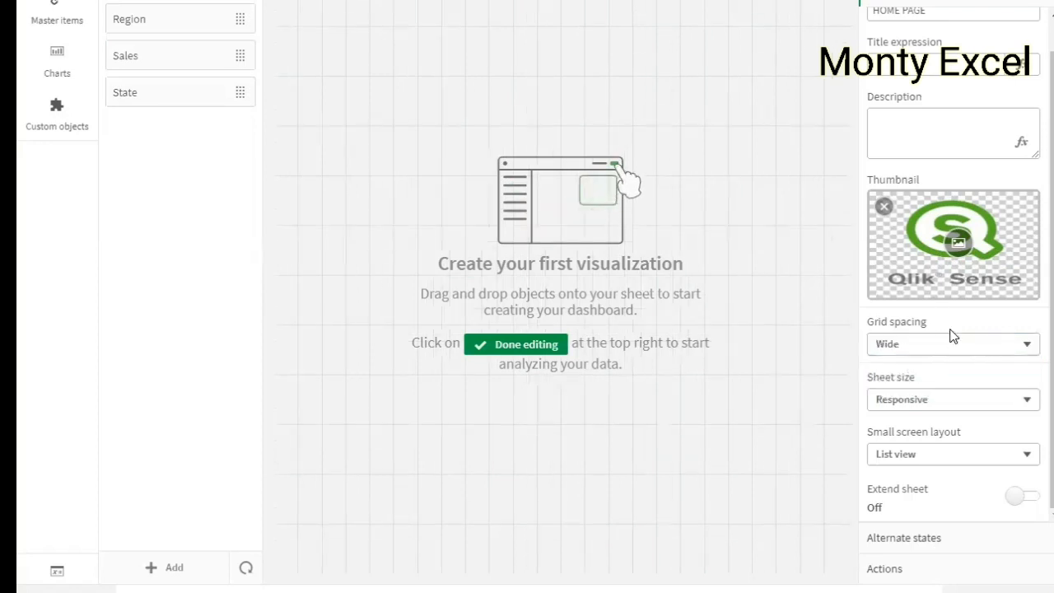
Step: Change the sheet's grid spacing to Medium, then set it to Narrow
click(937, 347)
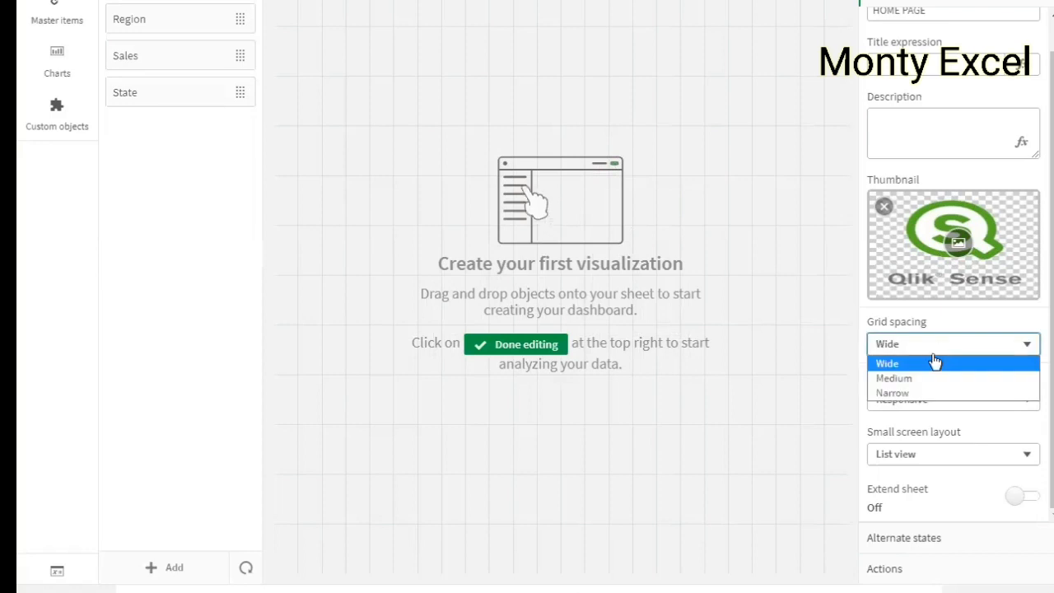
click(921, 380)
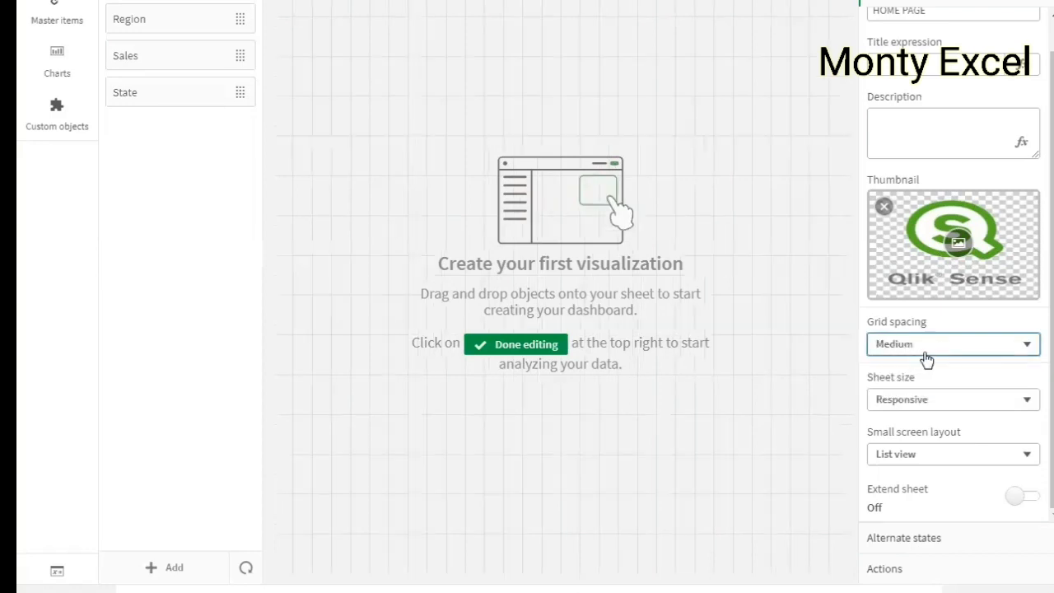
click(927, 355)
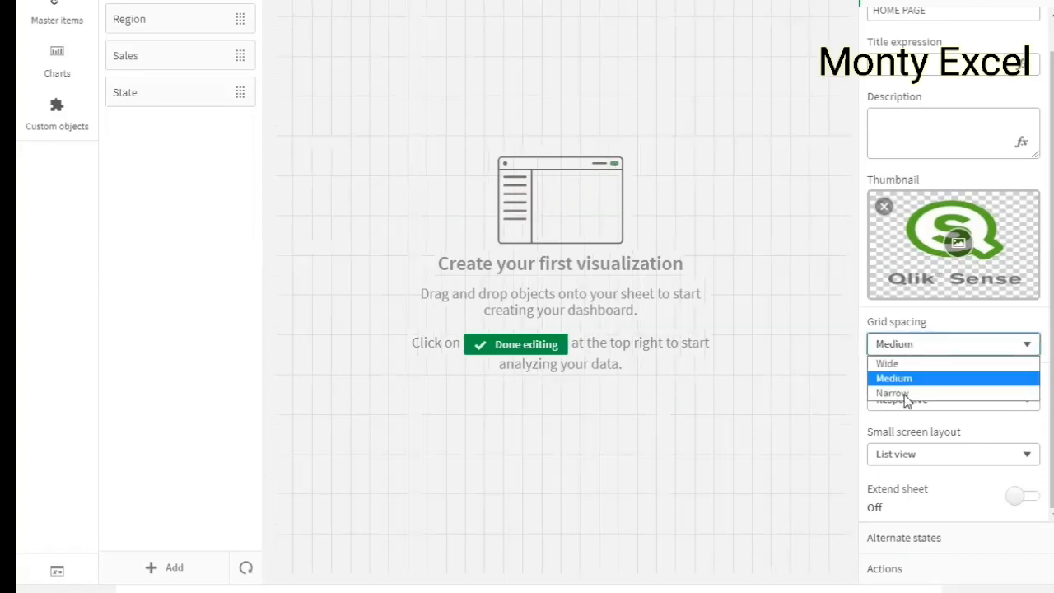
click(907, 396)
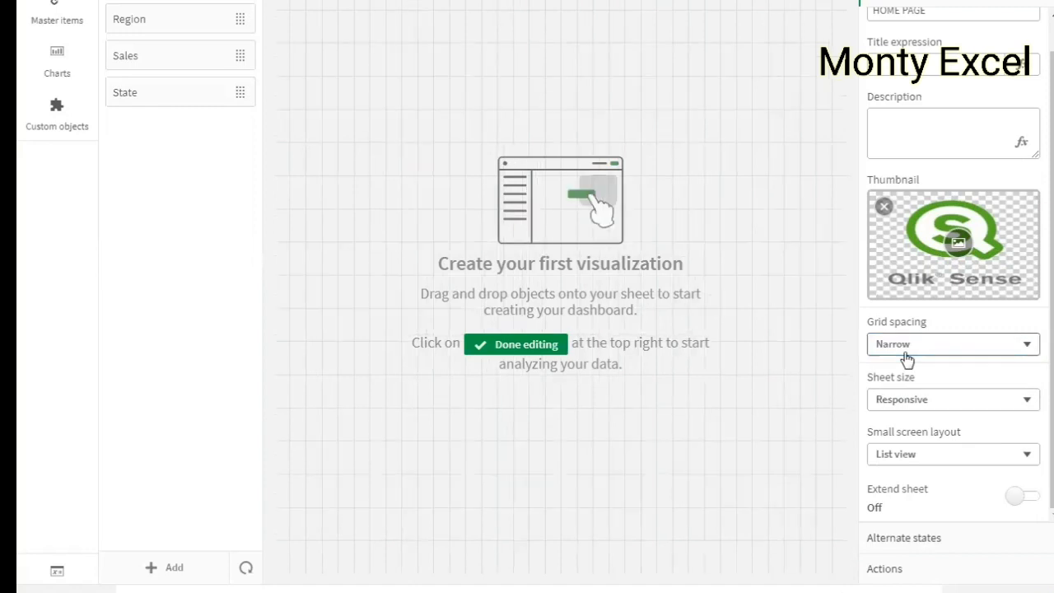
click(920, 351)
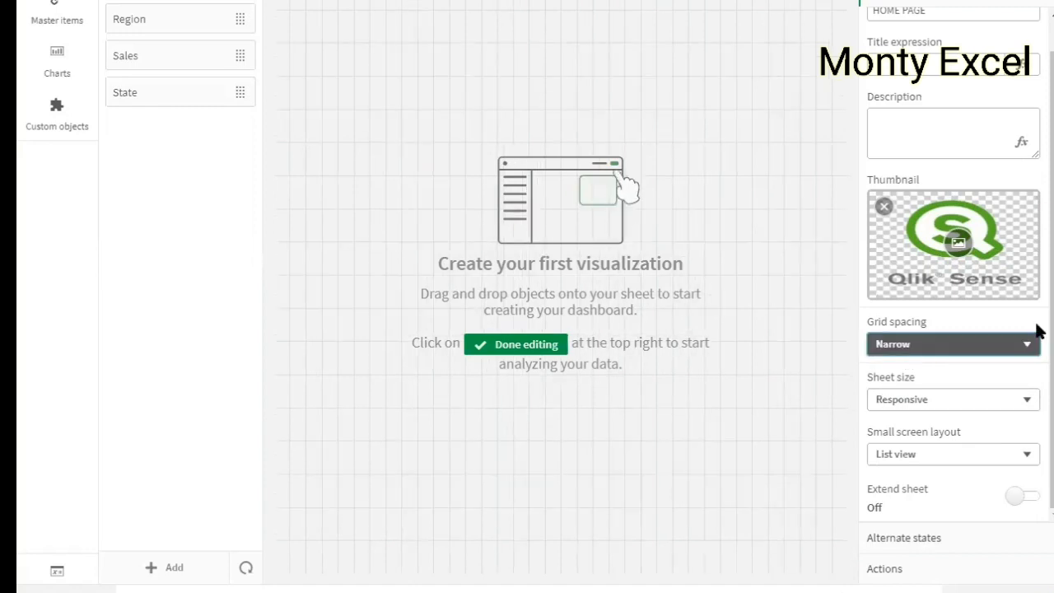
click(1038, 312)
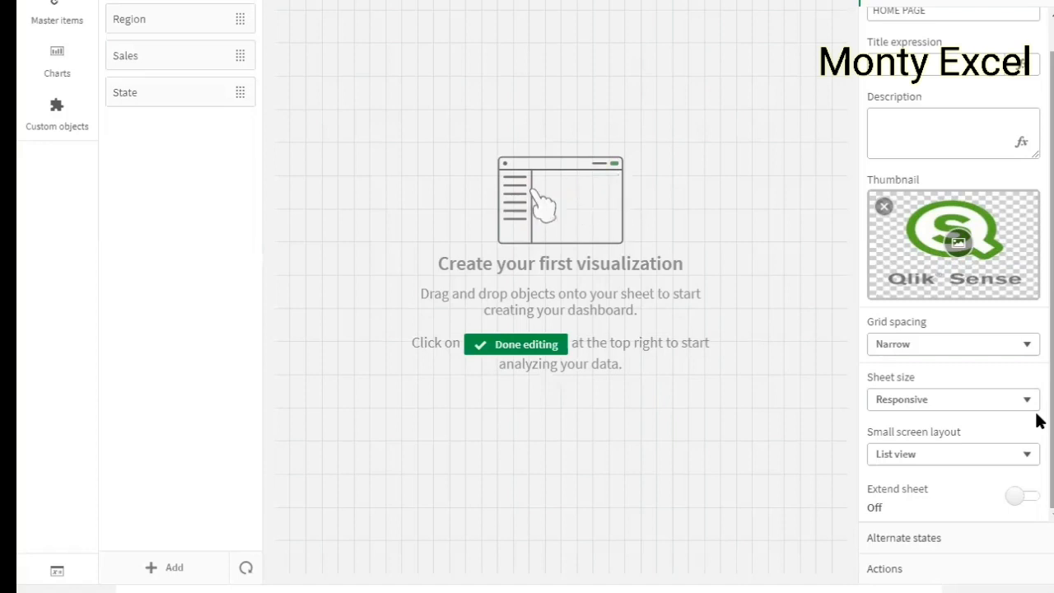
Step: Examine the available sheet size options and keep Responsive selected
click(944, 397)
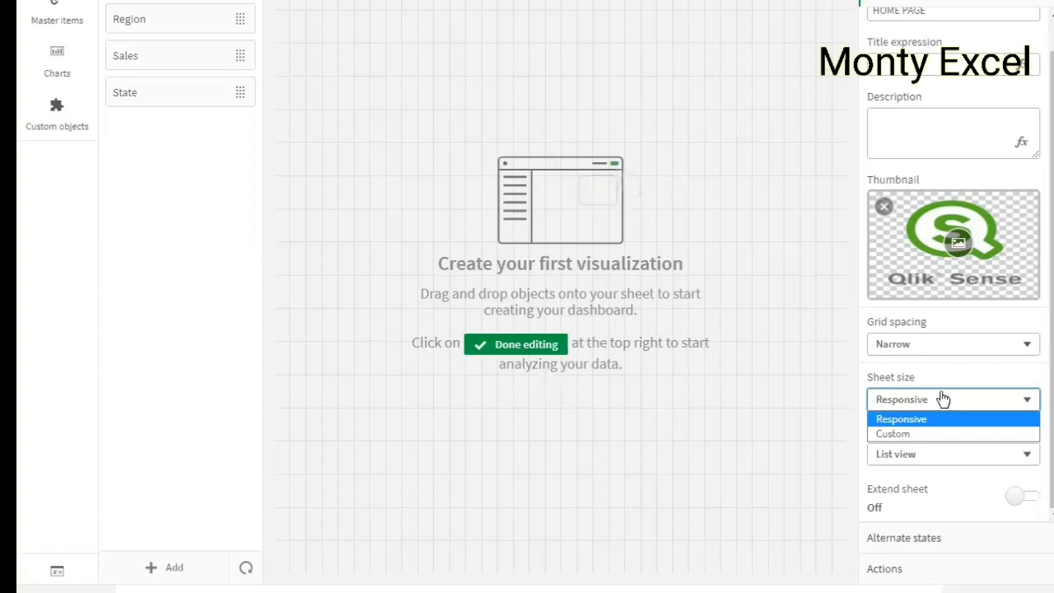
click(1038, 110)
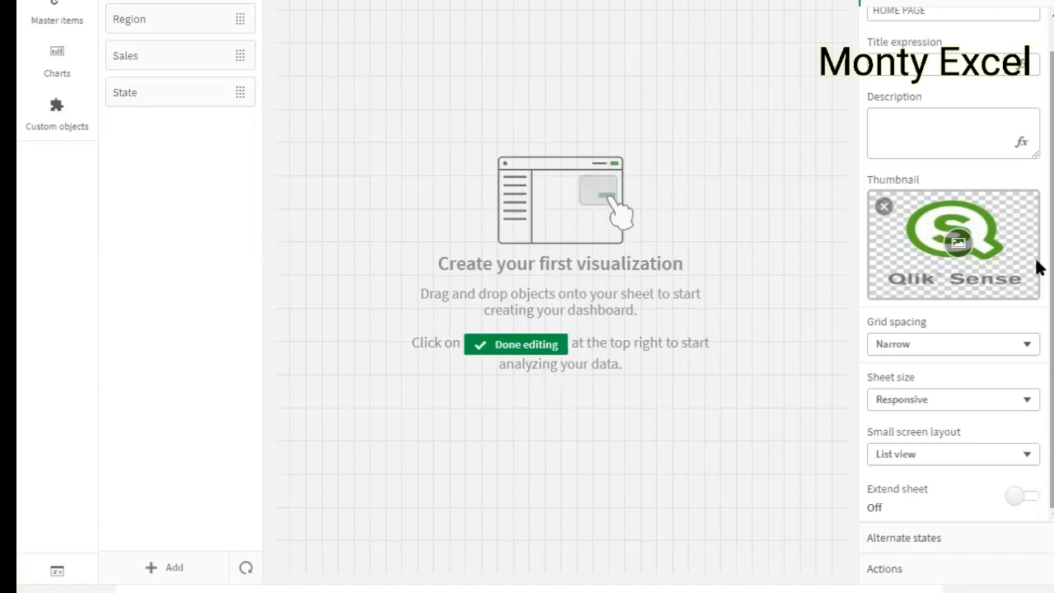
scroll(1038, 90, up, 1)
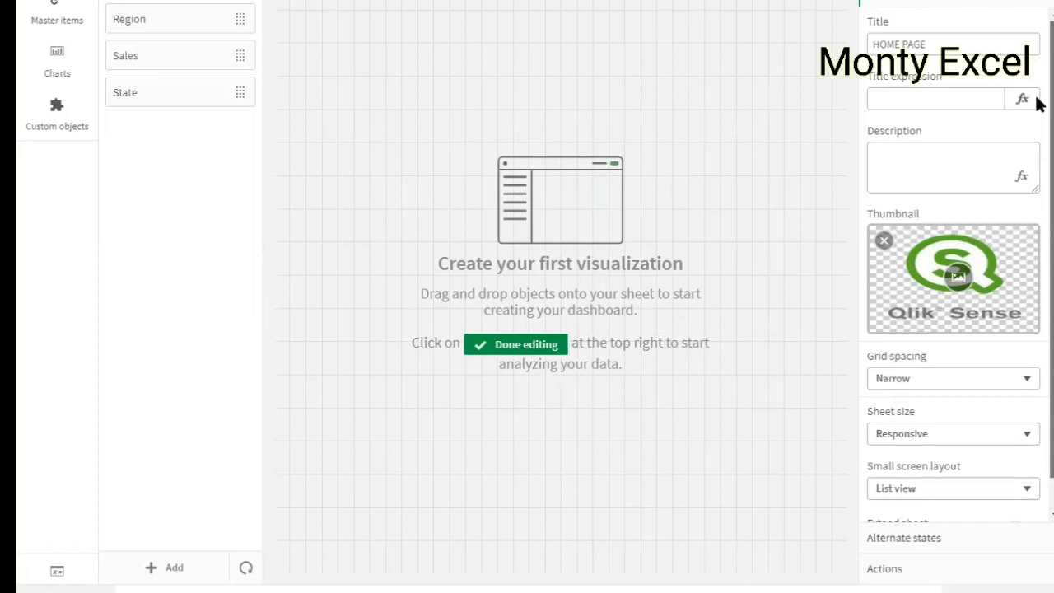
scroll(1038, 101, down, 1)
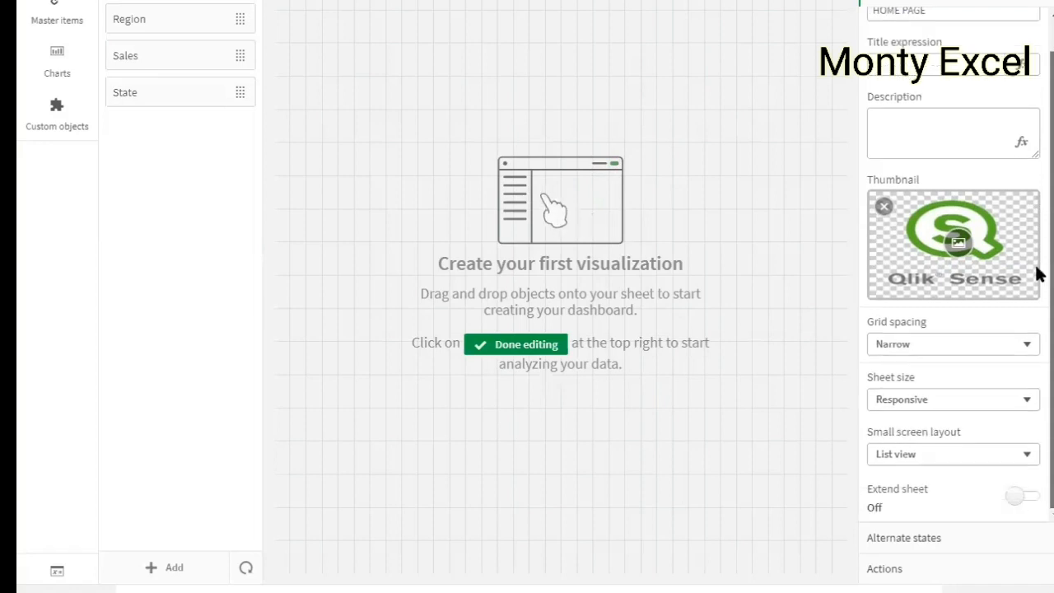
click(901, 403)
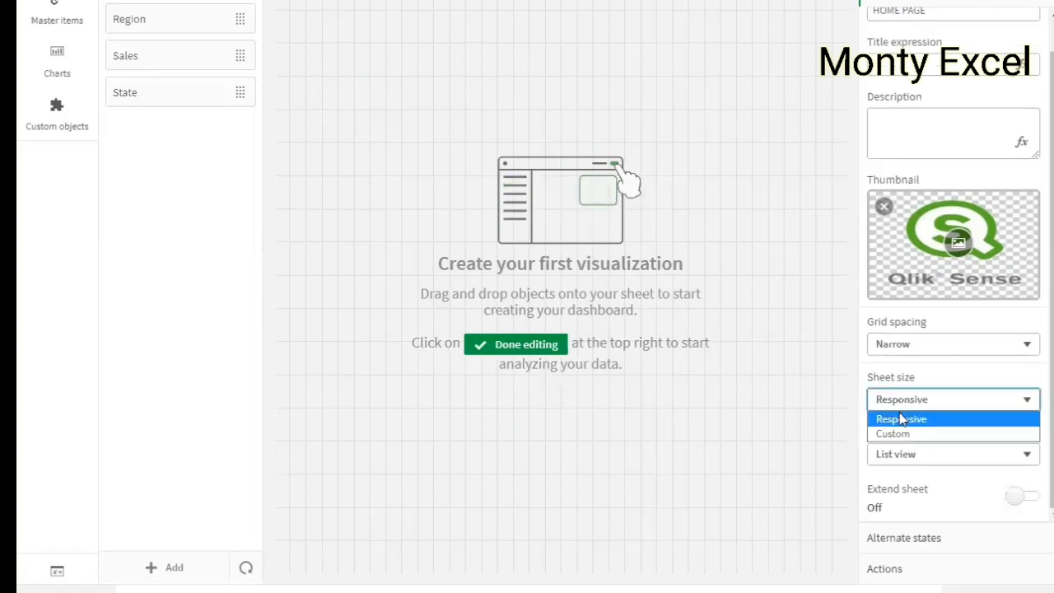
click(902, 418)
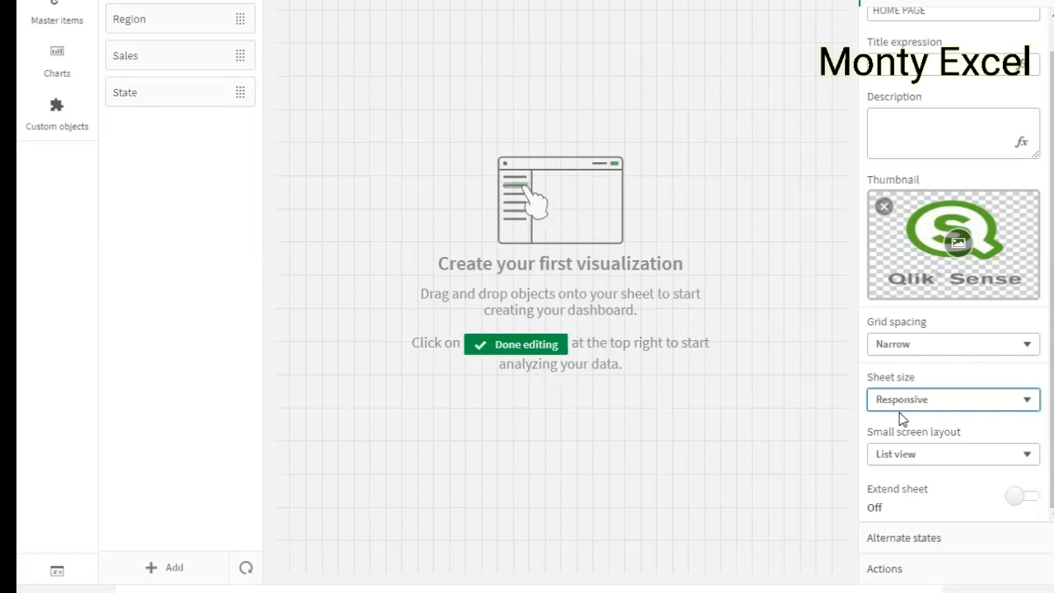
Step: Switch the sheet size to Custom and back to Responsive twice, comparing how the sheet canvas behaves
click(900, 403)
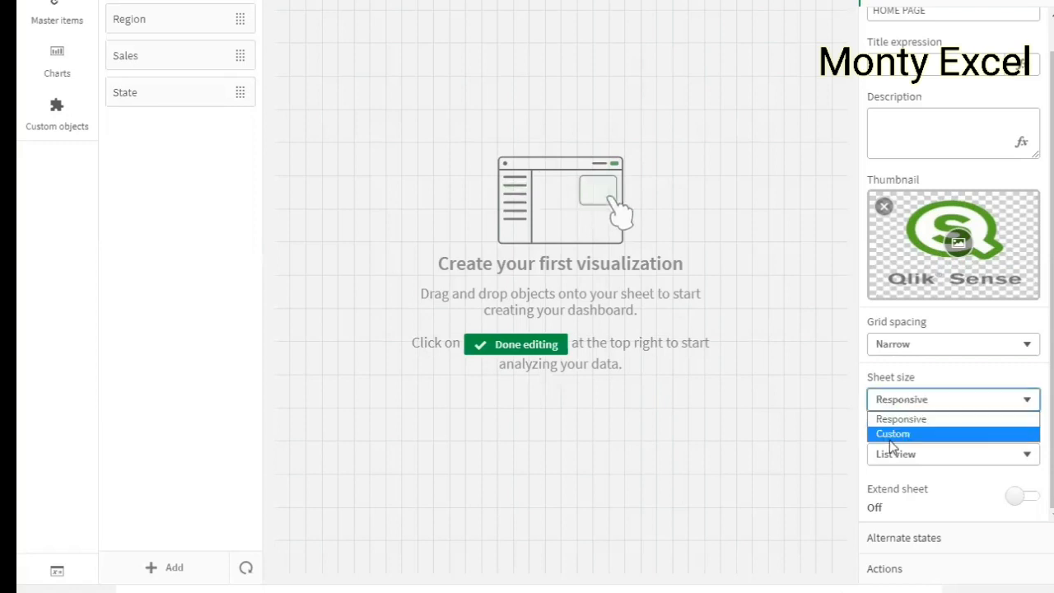
click(889, 440)
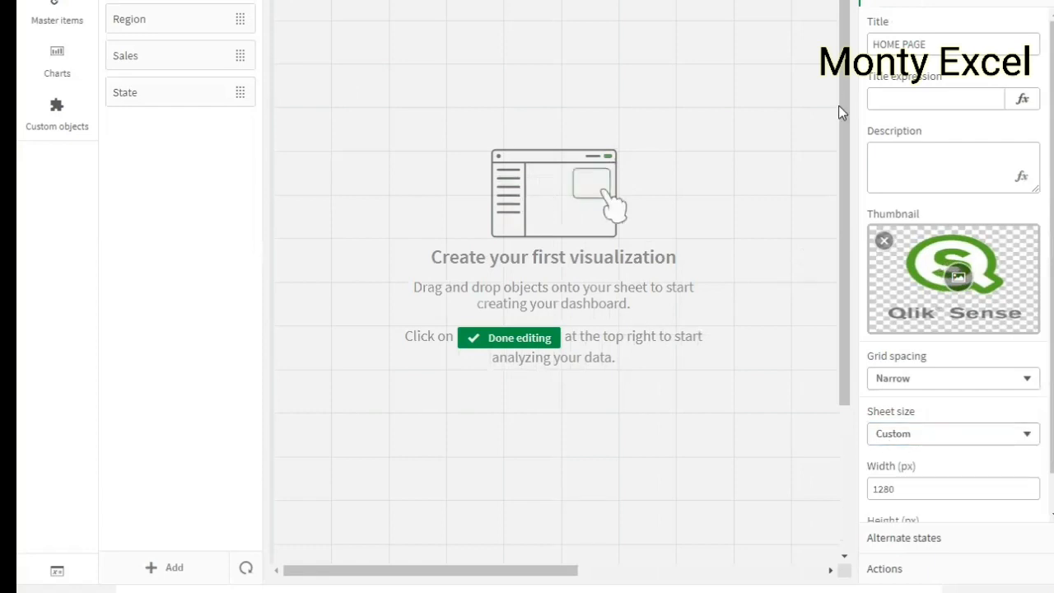
drag(840, 282, 847, 34)
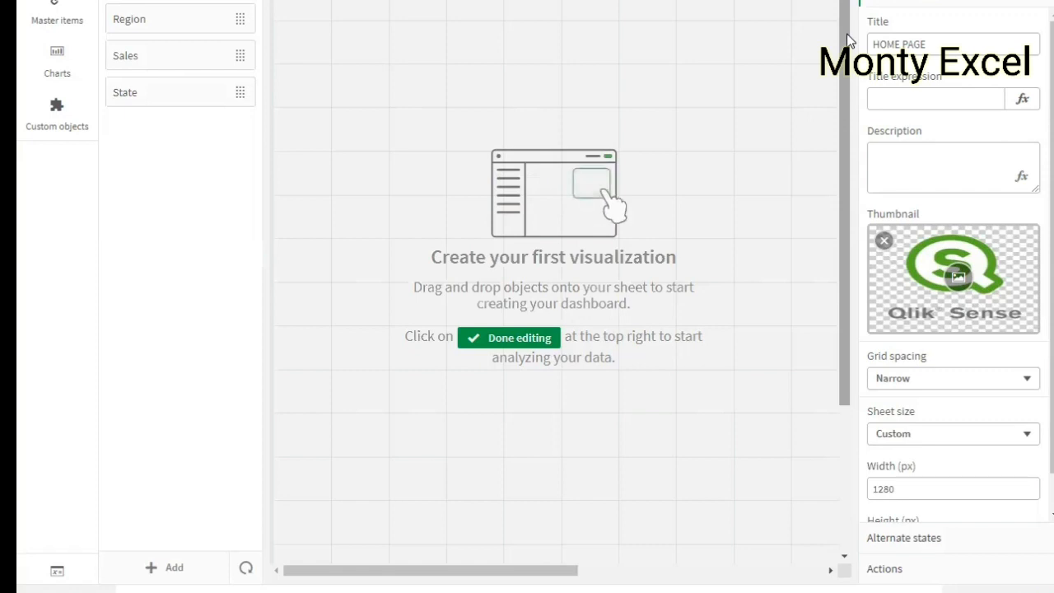
click(970, 437)
click(898, 451)
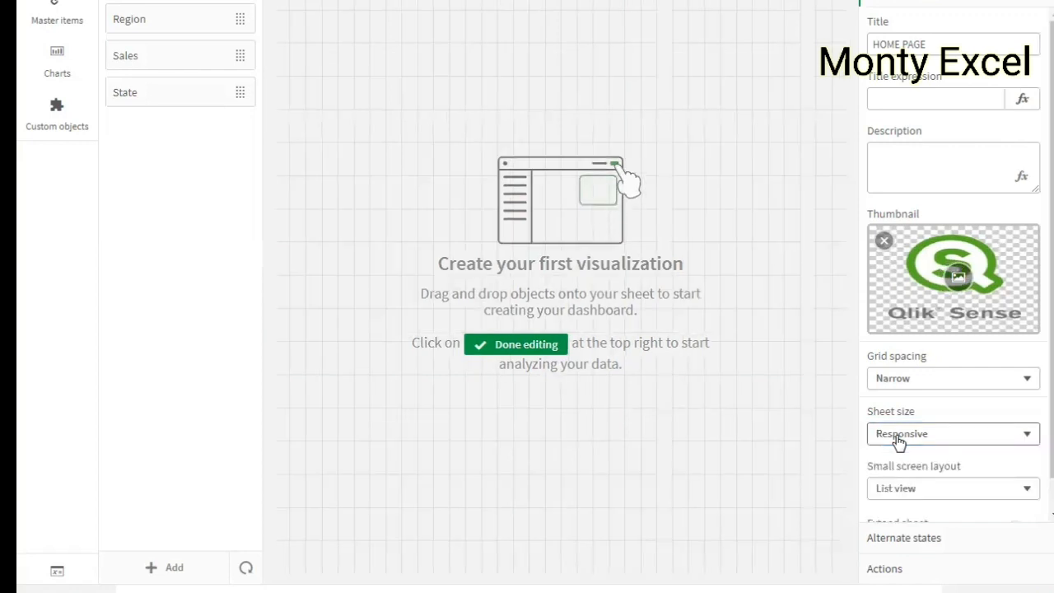
click(898, 443)
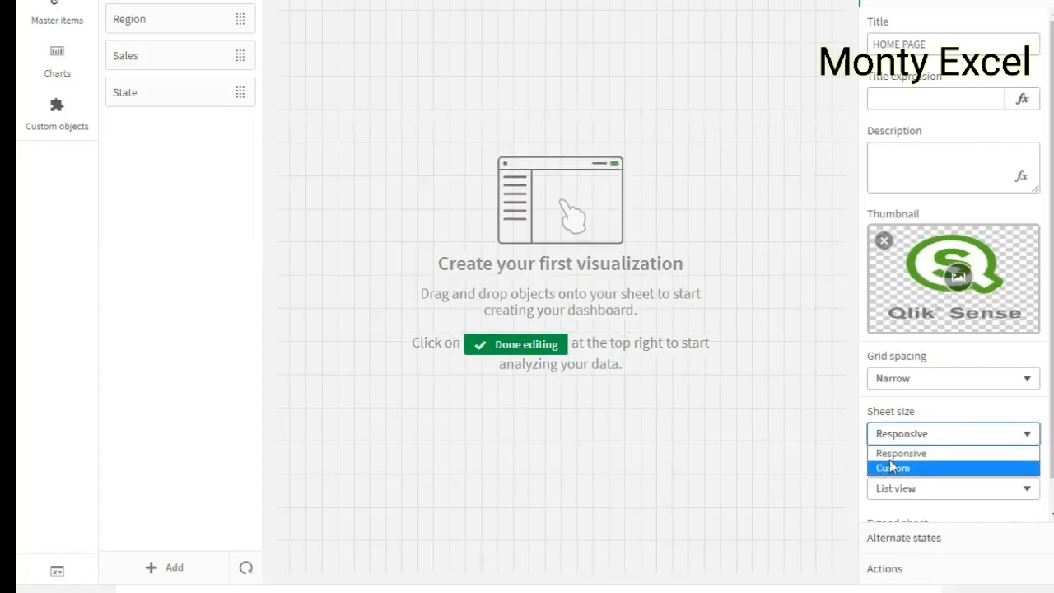
click(892, 467)
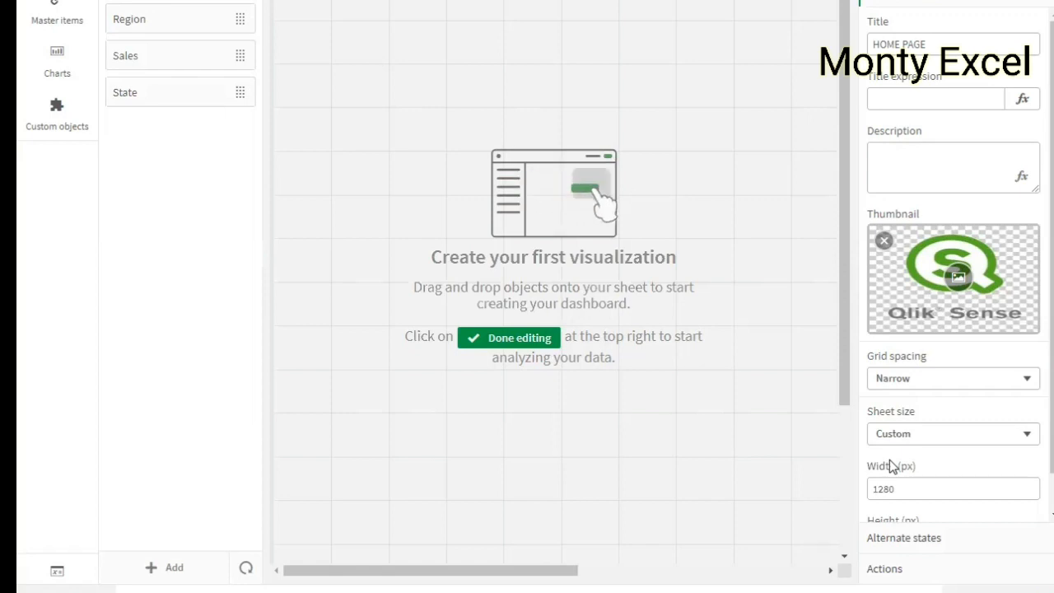
click(911, 442)
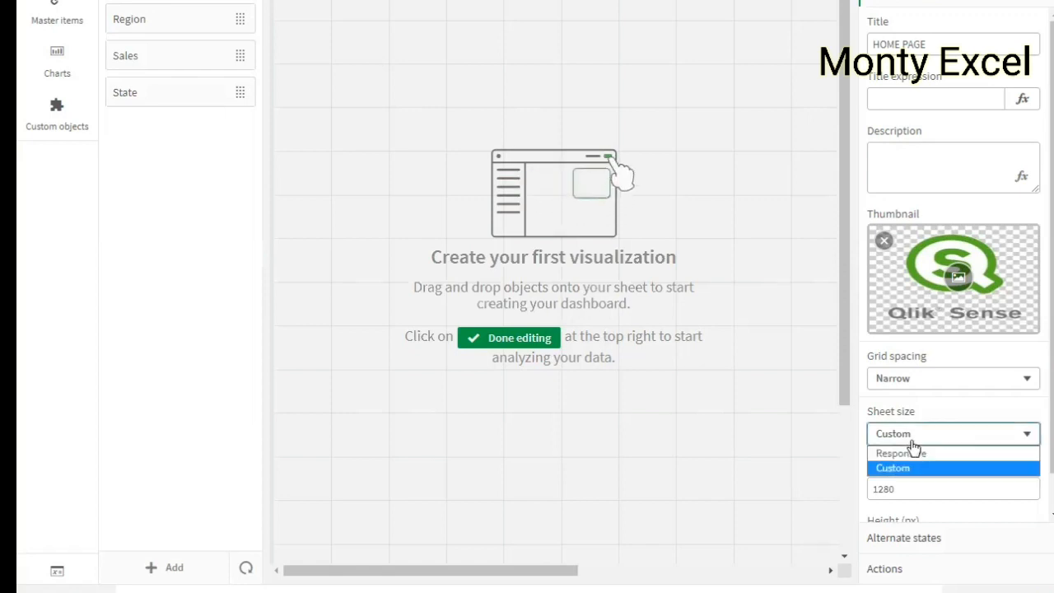
click(923, 455)
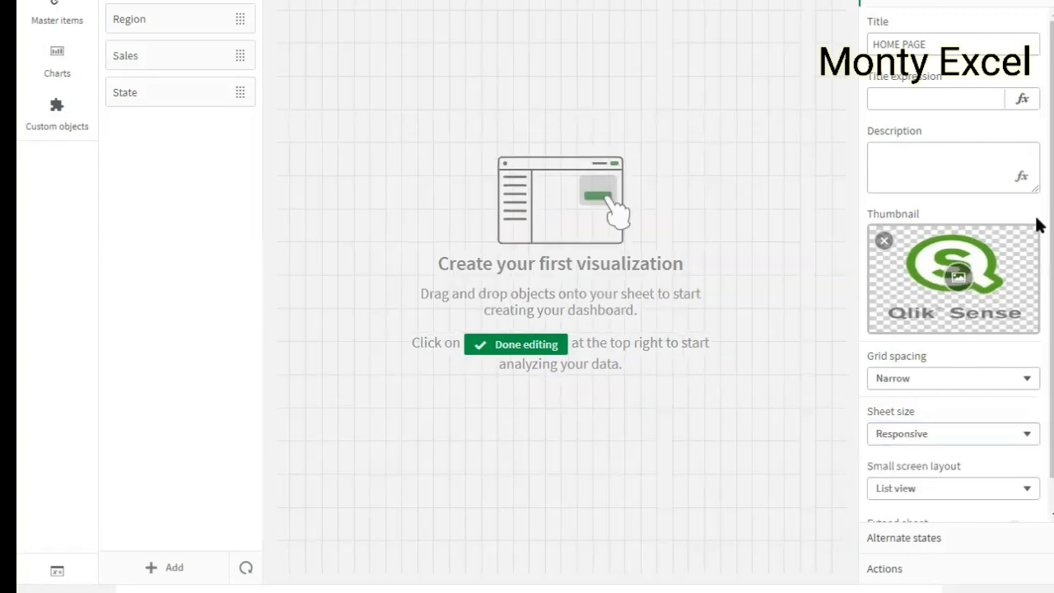
Step: Try Grid view as the sheet's small screen layout, then restore List view
scroll(1001, 422, down, 1)
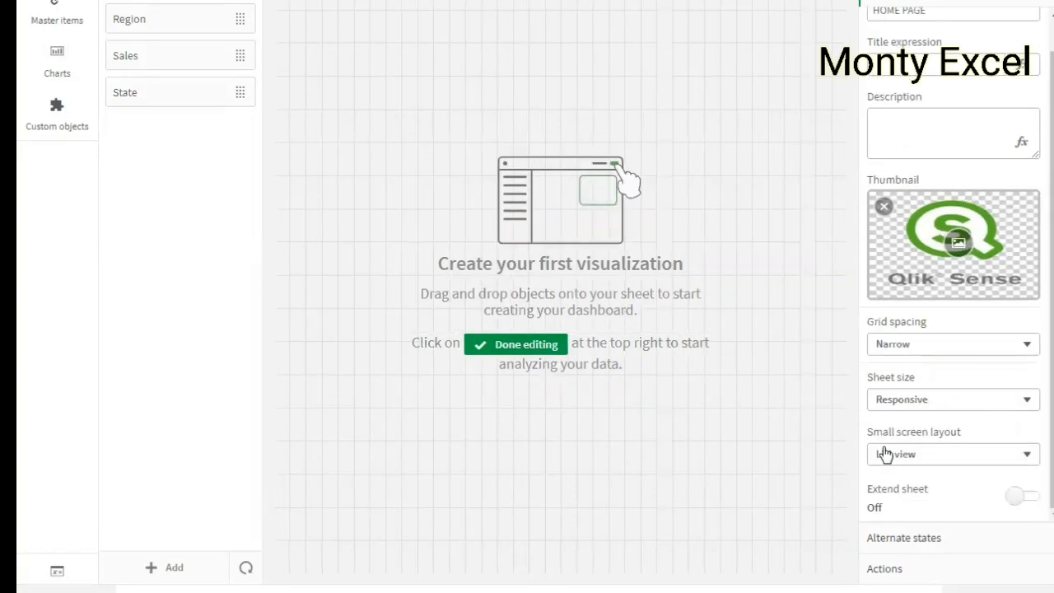
click(936, 463)
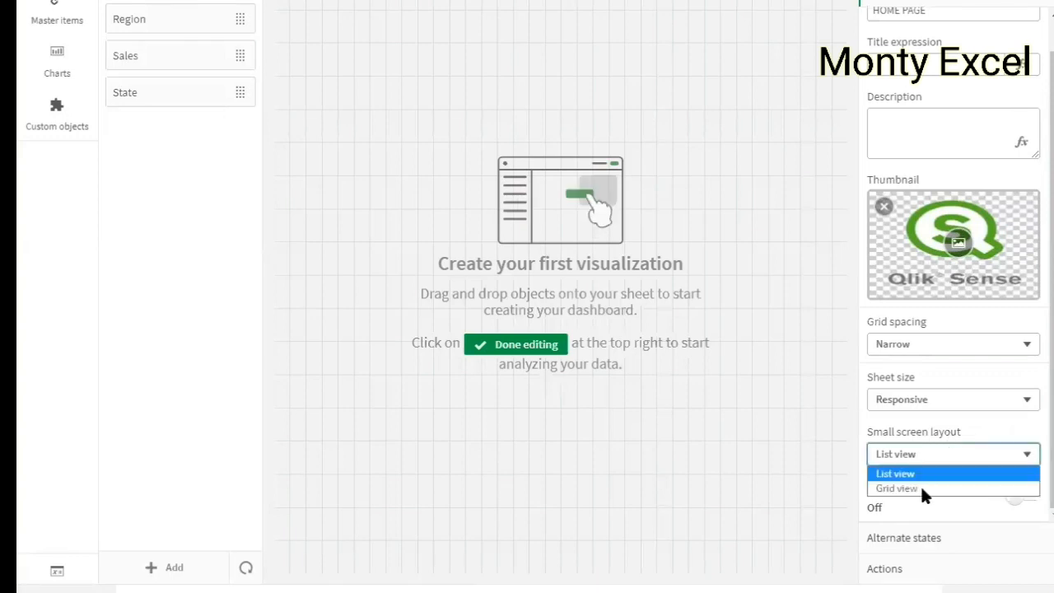
click(685, 249)
click(680, 248)
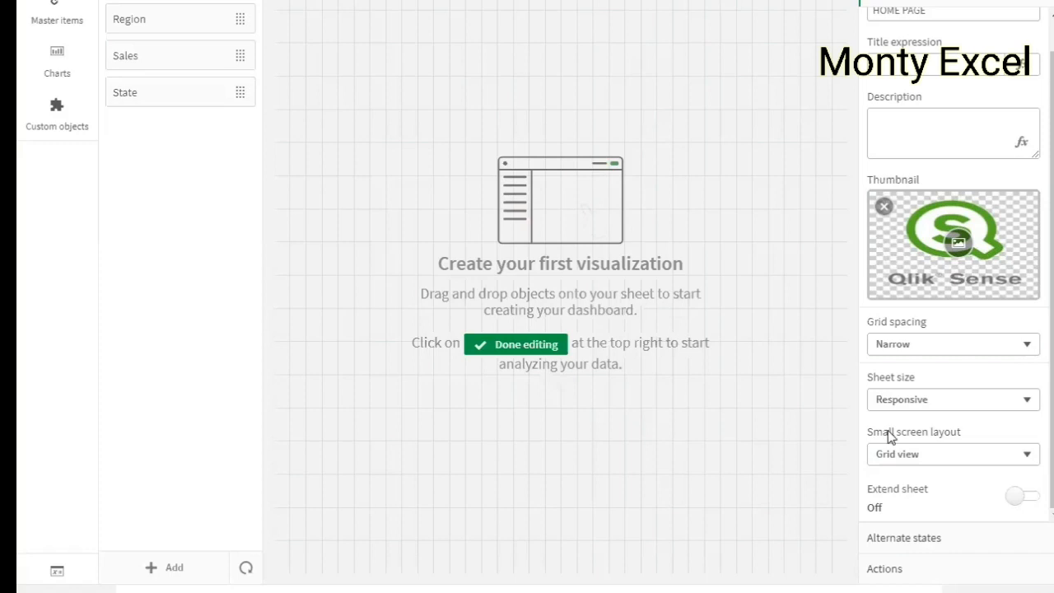
click(909, 460)
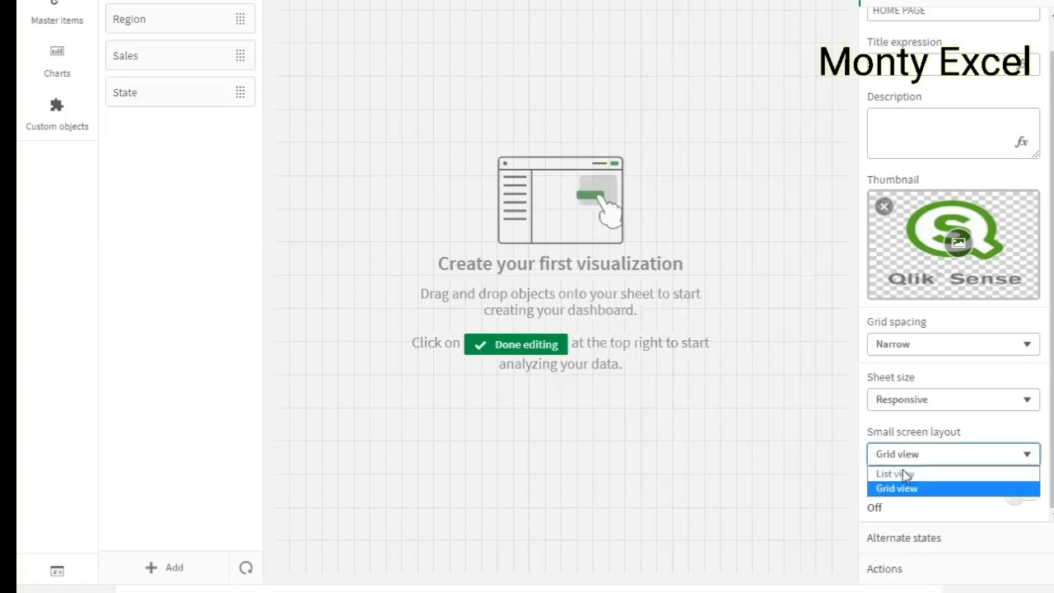
click(569, 427)
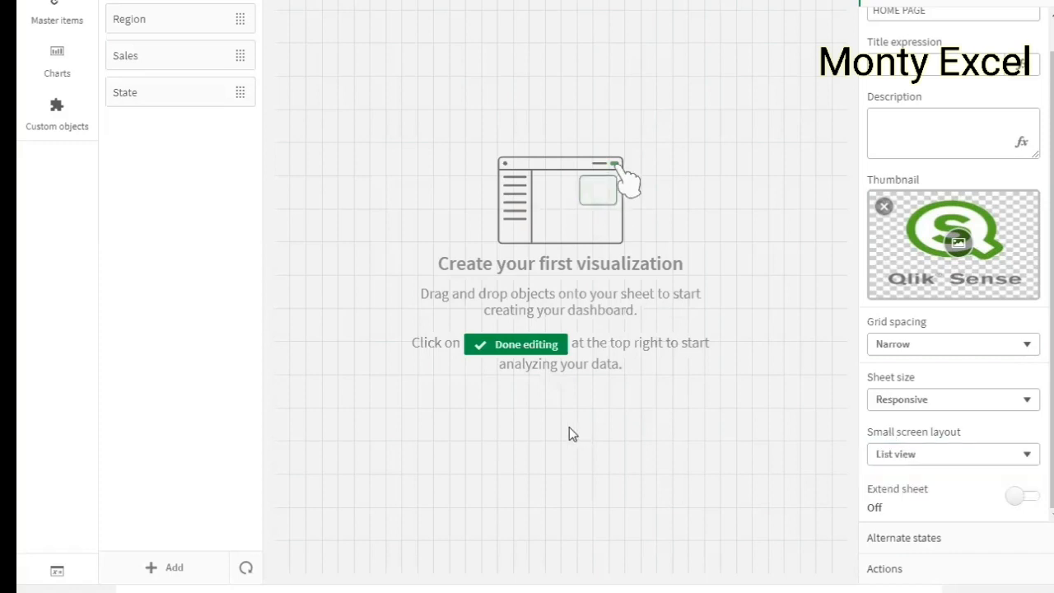
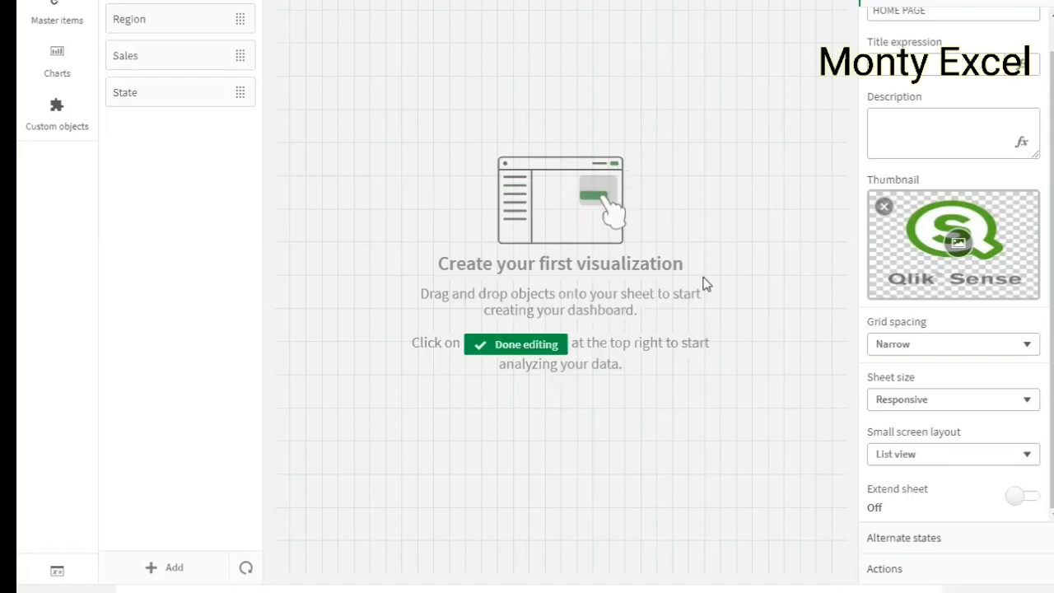
Step: Review the sheet's small screen layout and sheet size options, keeping List view and Responsive
click(952, 460)
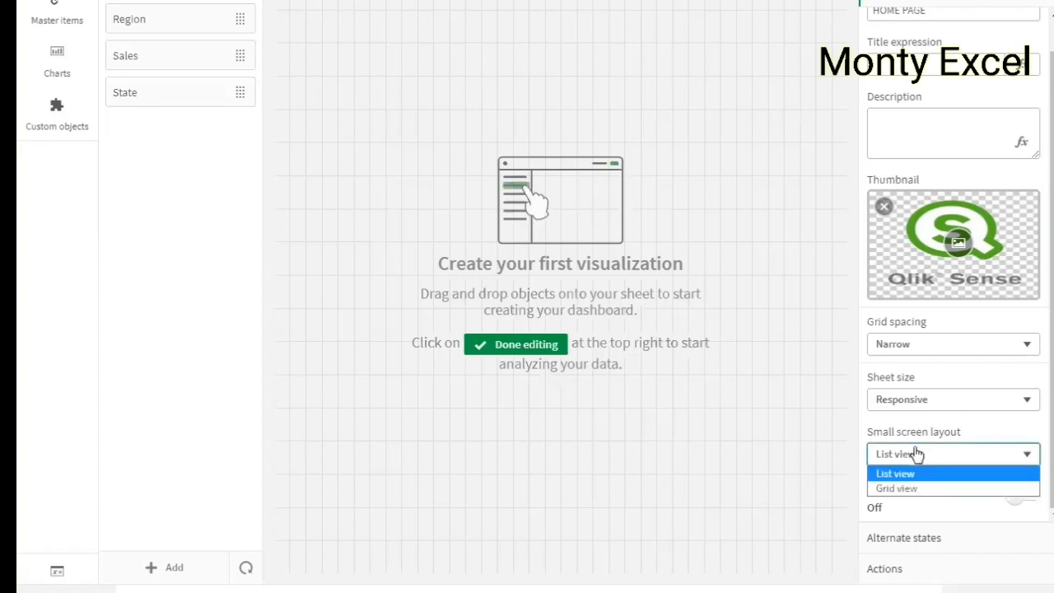
click(915, 453)
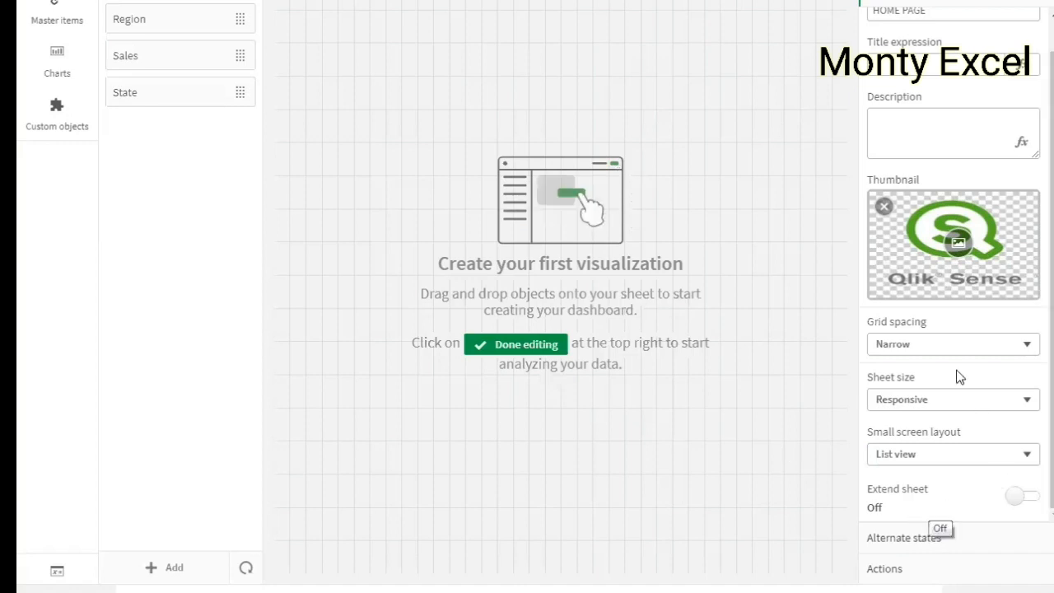
click(914, 404)
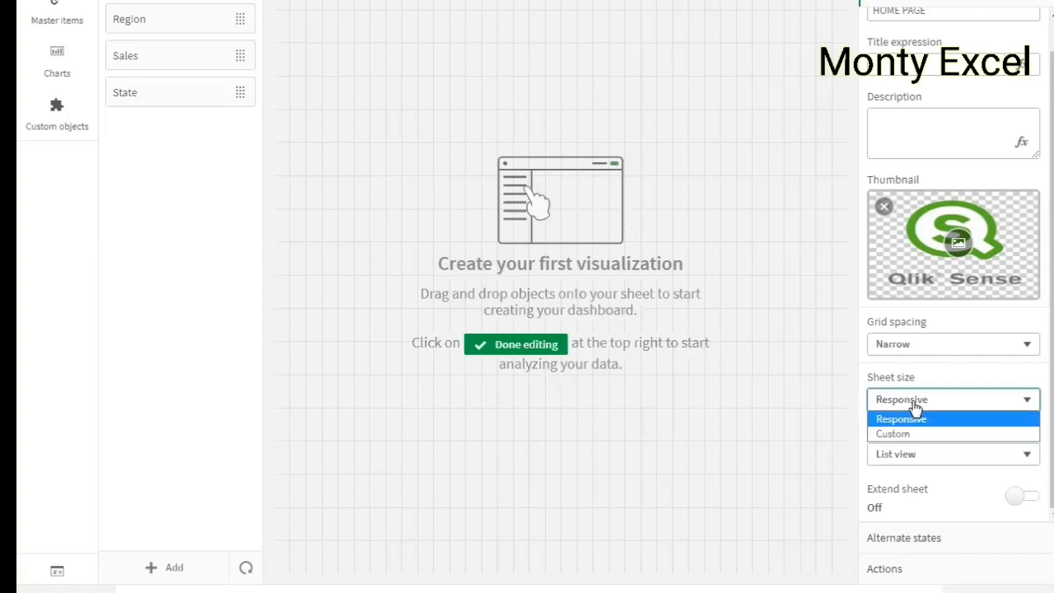
click(952, 515)
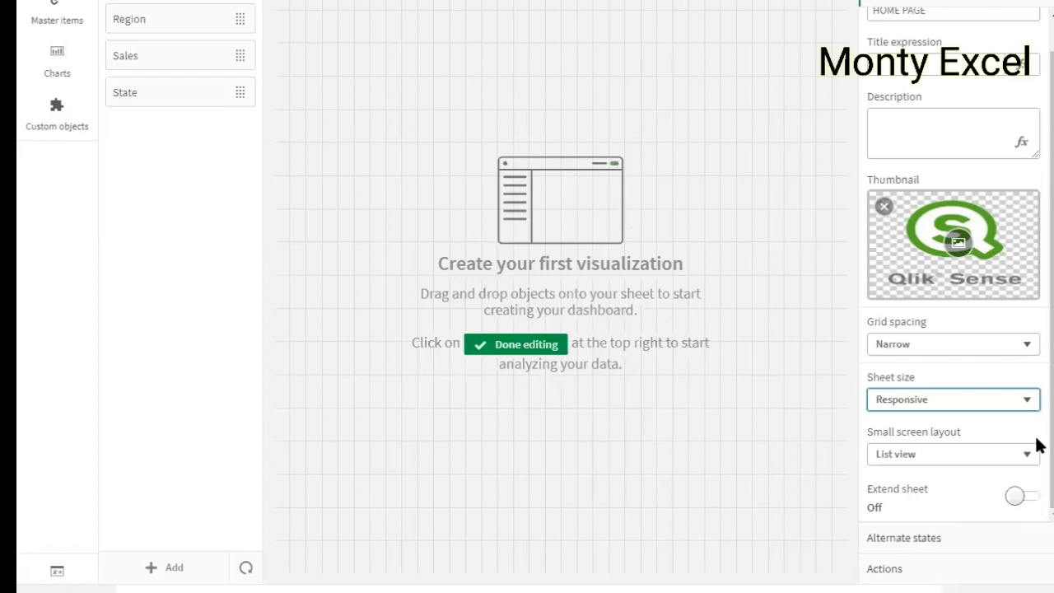
Step: Turn on Extend sheet, inspect the full length of the extended canvas, and turn the option back off
click(1036, 486)
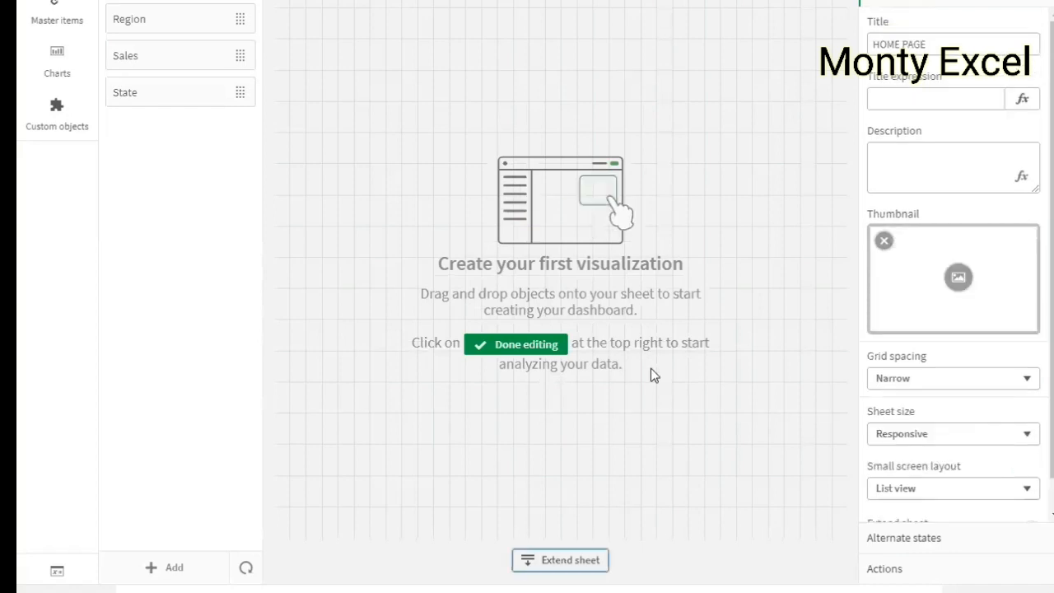
scroll(651, 368, down, 4)
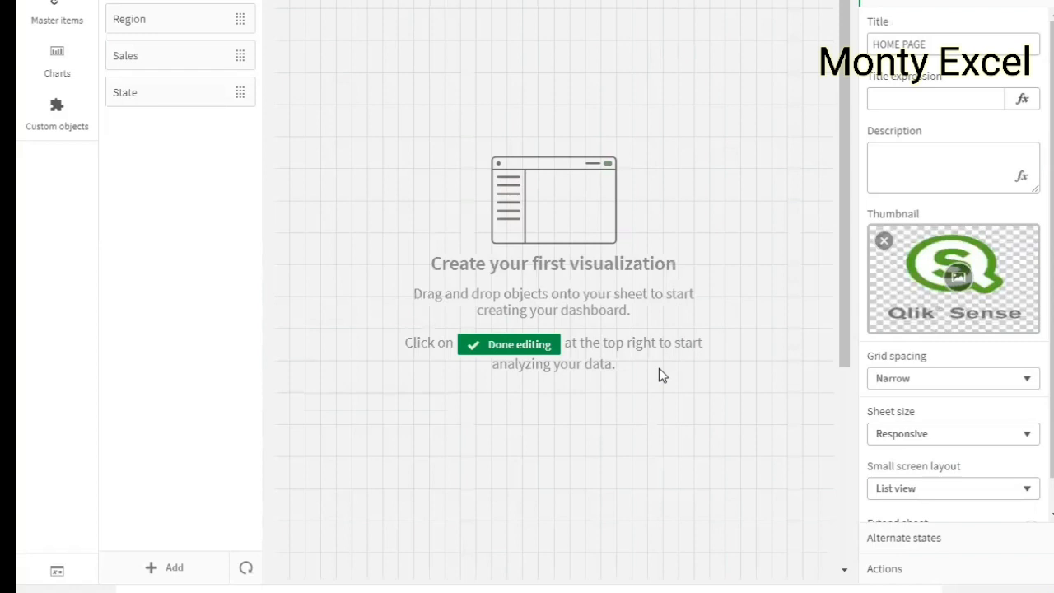
scroll(659, 372, down, 4)
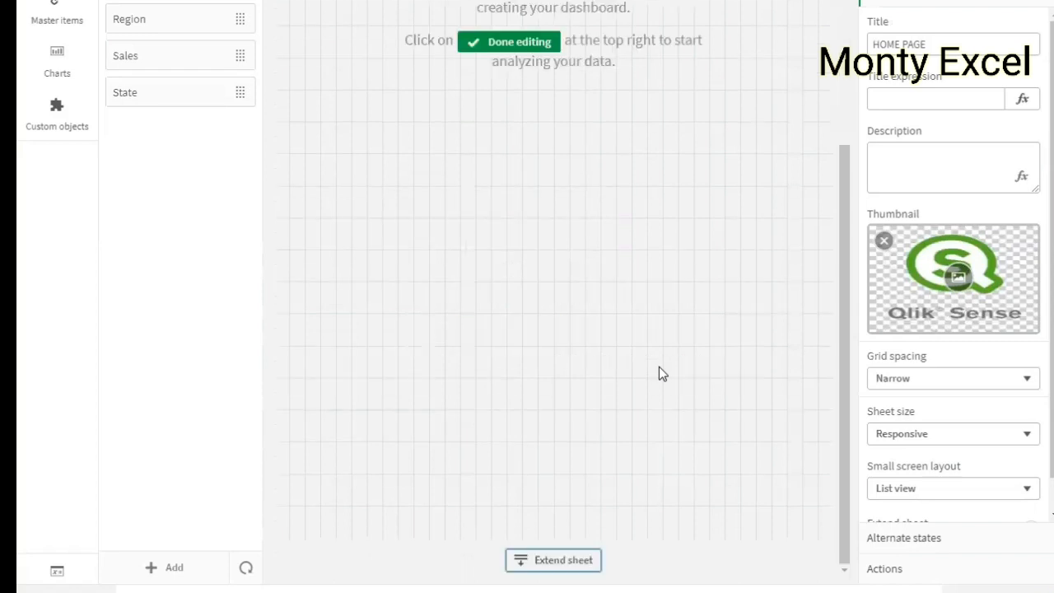
scroll(659, 368, up, 4)
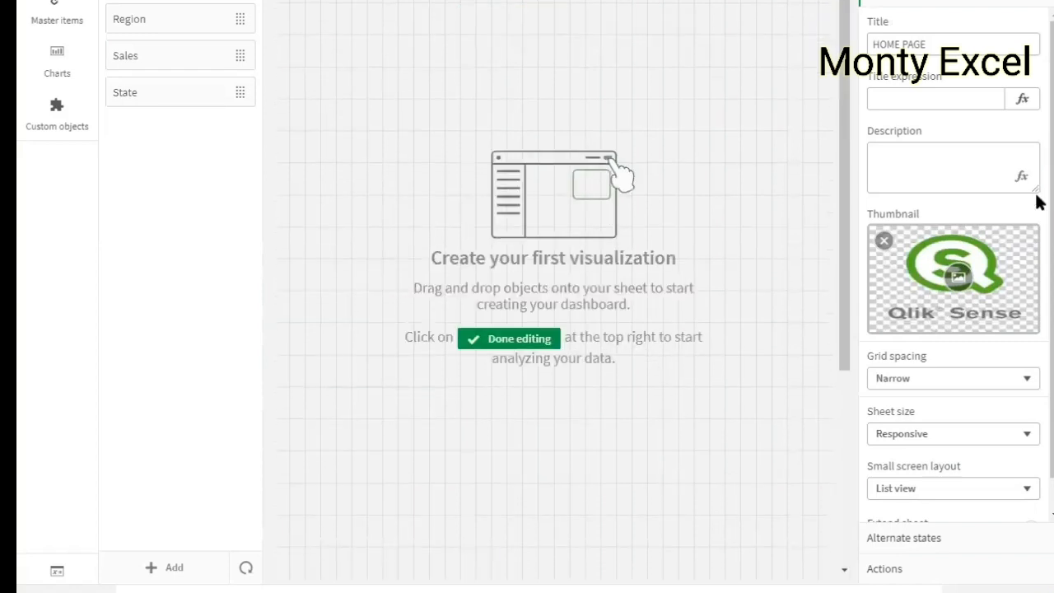
scroll(1031, 379, down, 1)
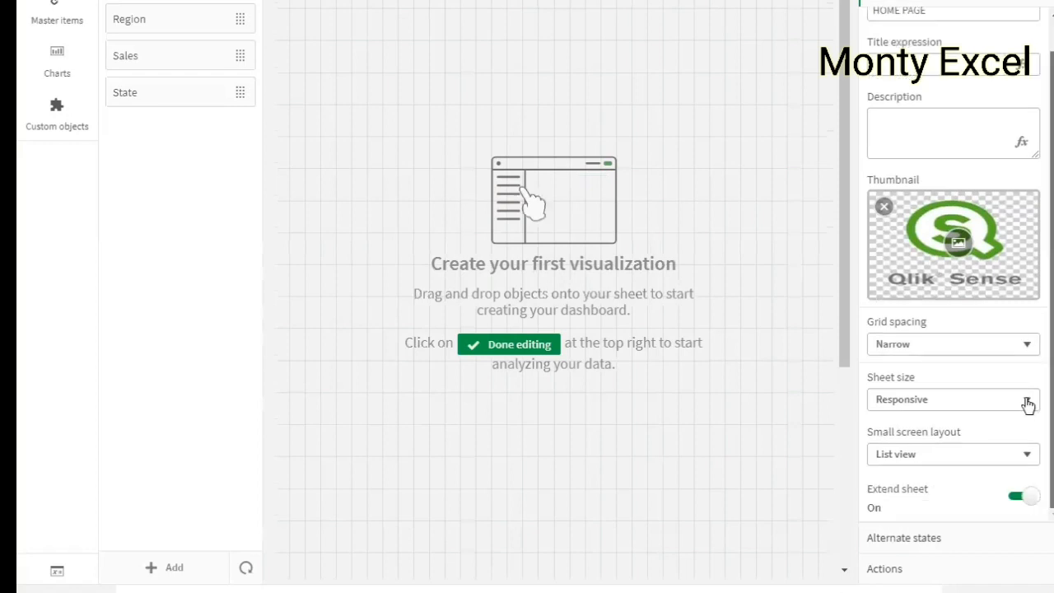
click(1016, 497)
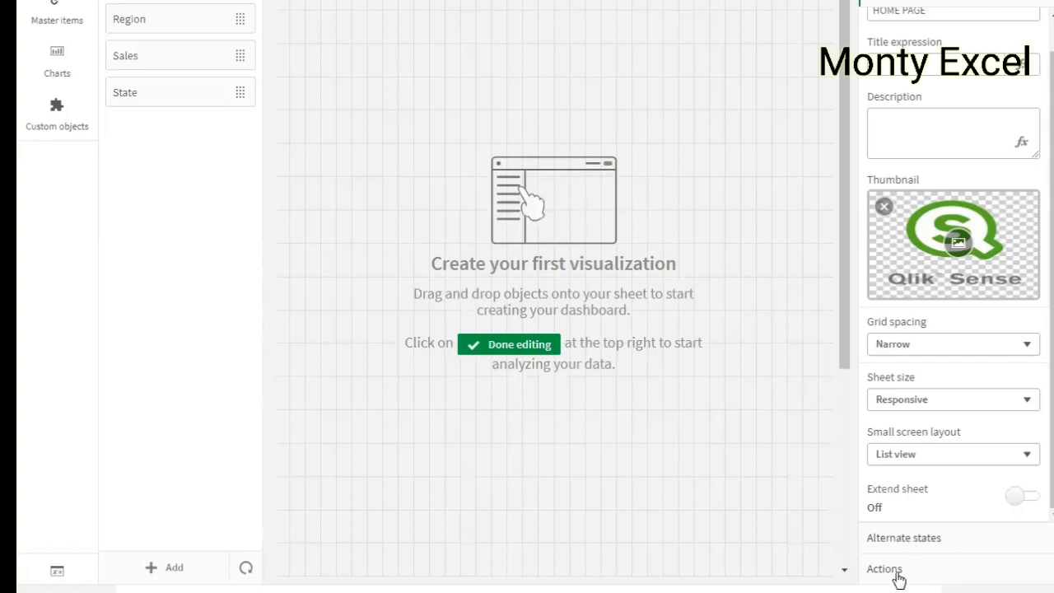
Step: Add a new blank action to the sheet and place the cursor in its Label field
scroll(1030, 247, down, 6)
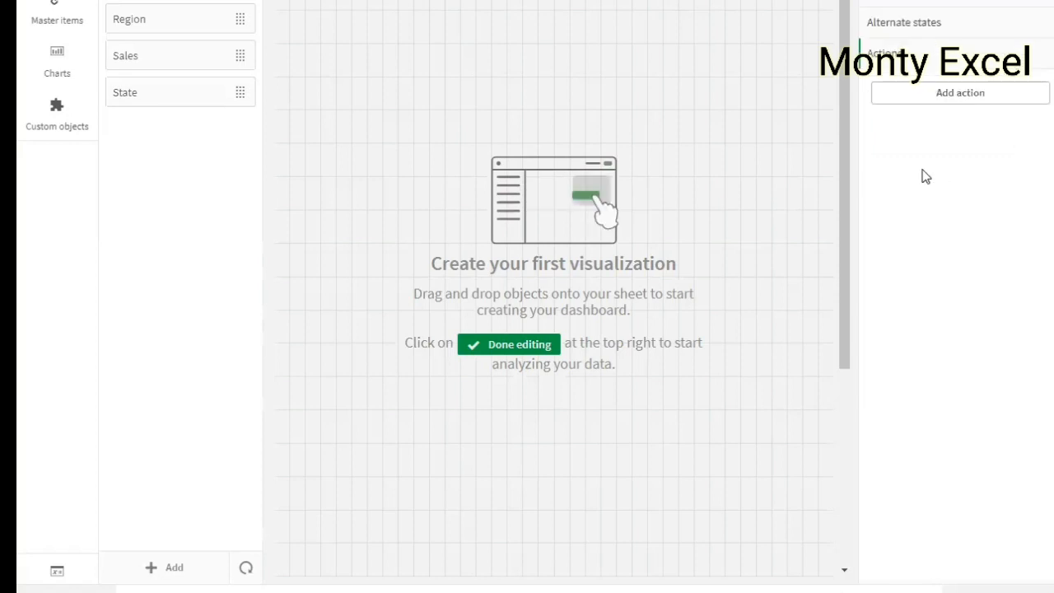
click(948, 96)
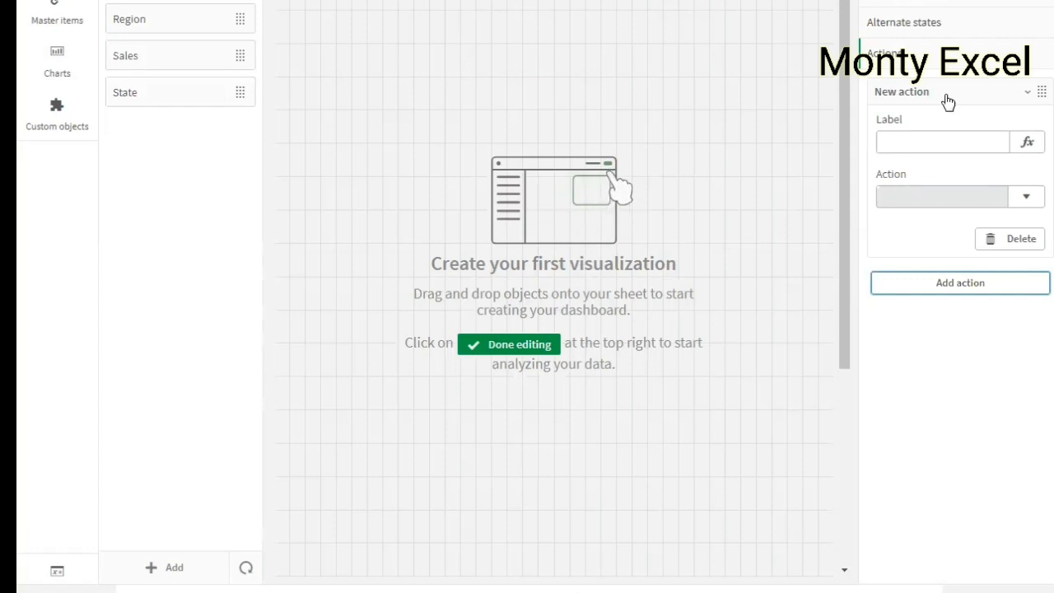
click(927, 147)
click(926, 147)
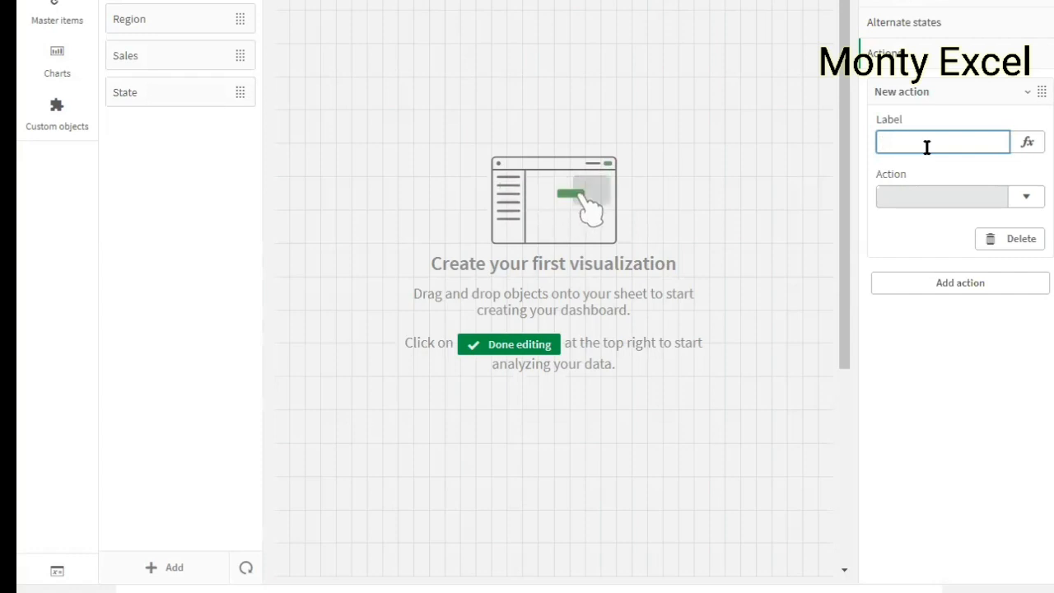
Step: Return to the general sheet properties and review the grid spacing choices, keeping Narrow
click(956, 4)
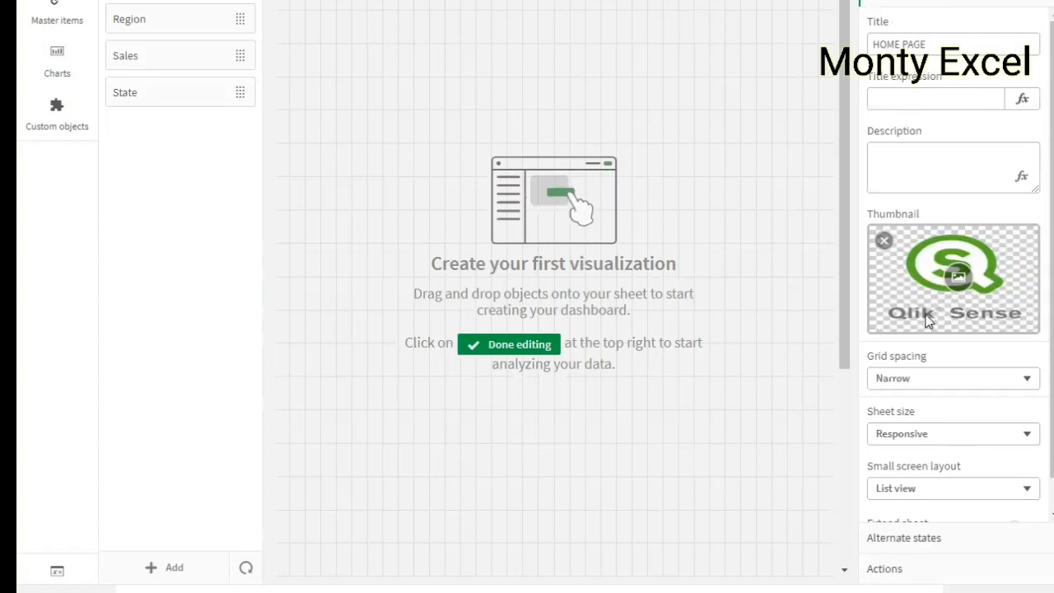
scroll(929, 320, down, 1)
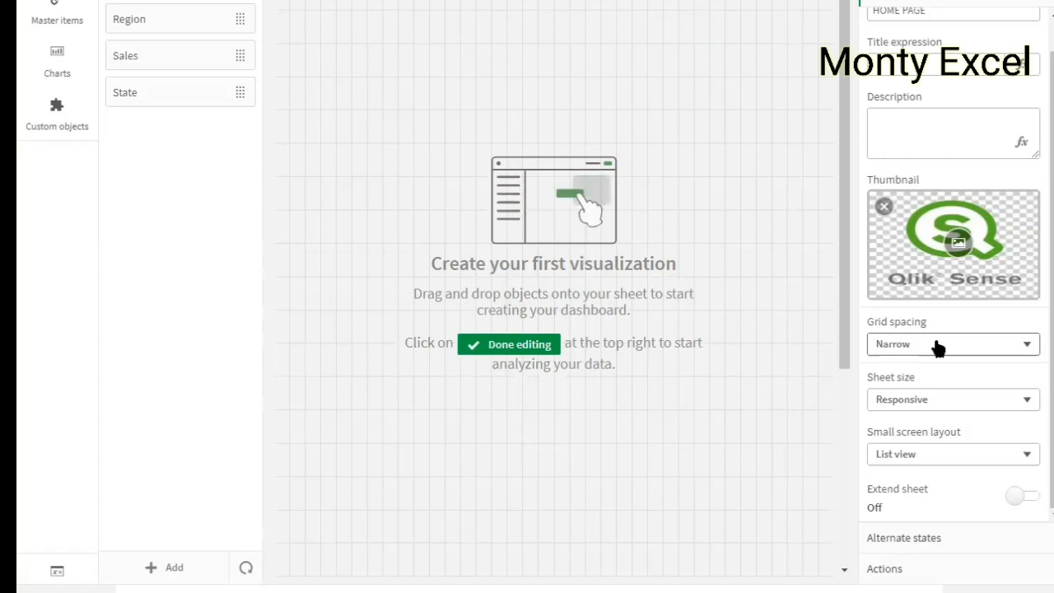
click(939, 346)
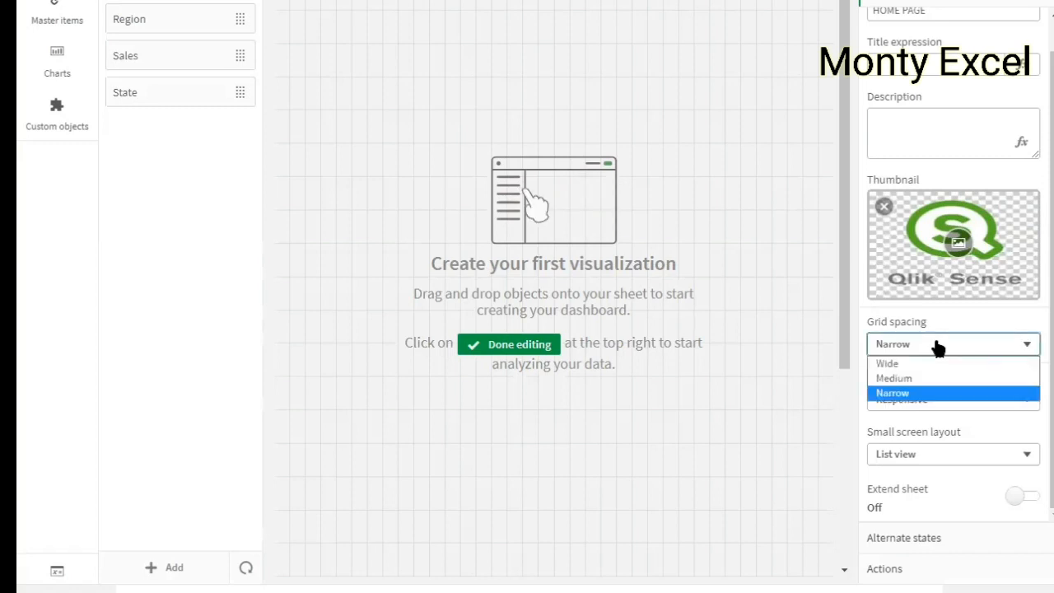
click(664, 227)
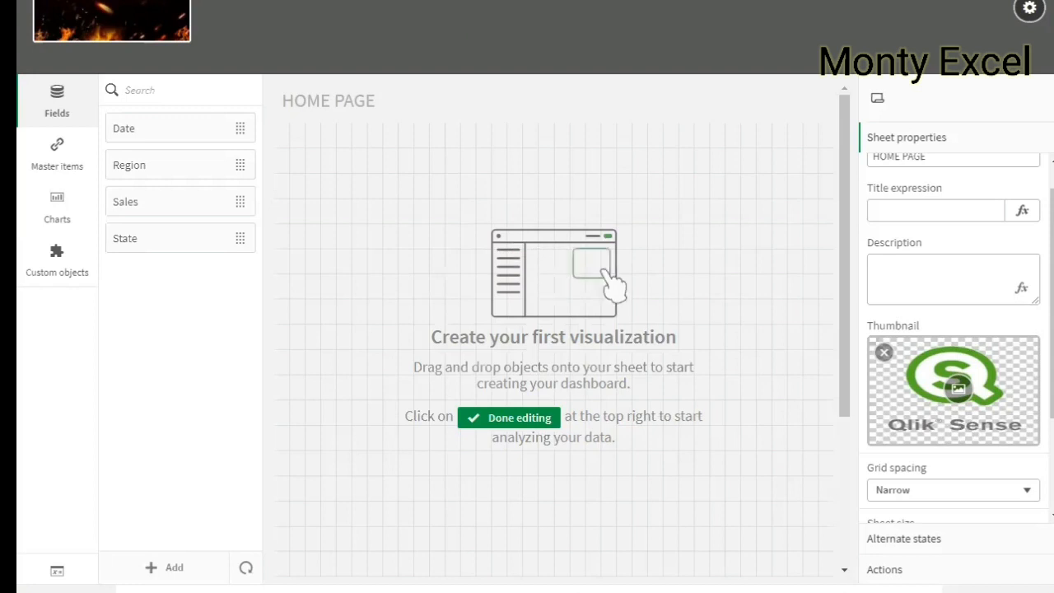
Step: Open the app options and try the Right-to-left appearance setting, switching it on and back off
click(1028, 9)
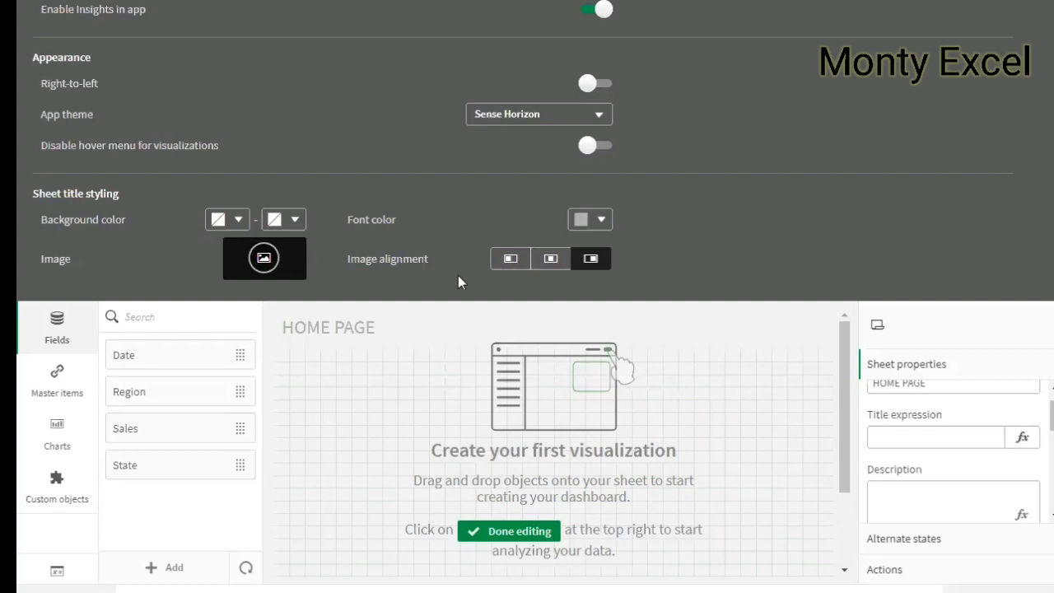
click(596, 86)
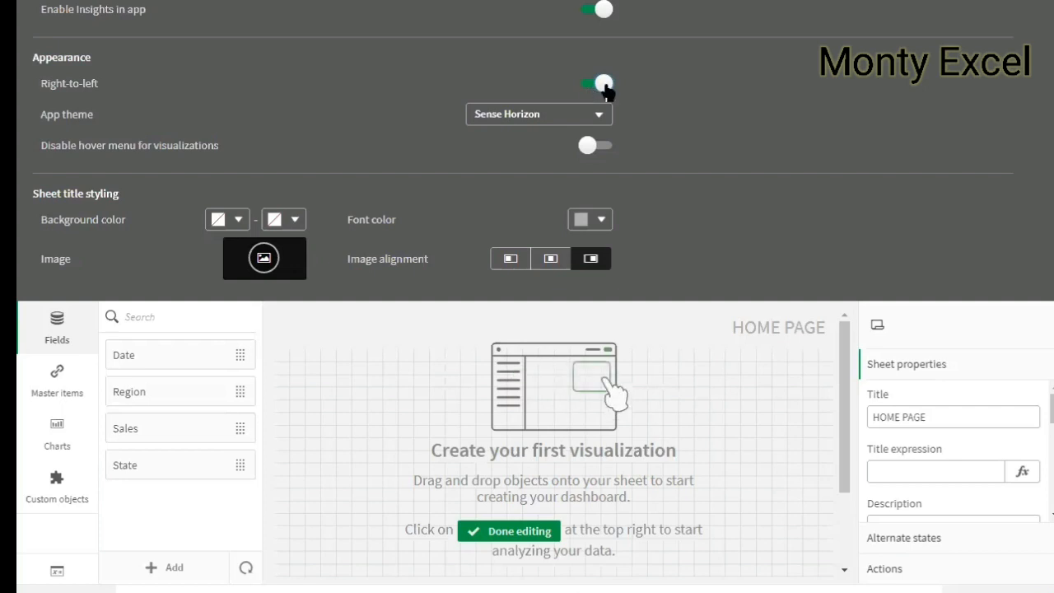
click(605, 86)
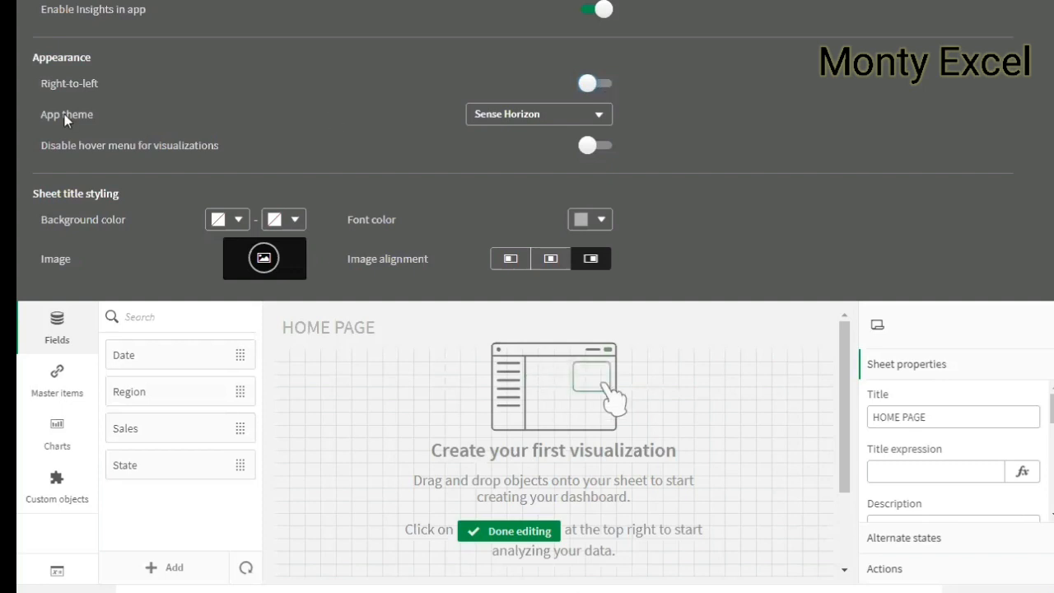
Step: Review the available app themes, keeping Sense Horizon, and switch Disable hover menu for visualizations on and back off
click(540, 126)
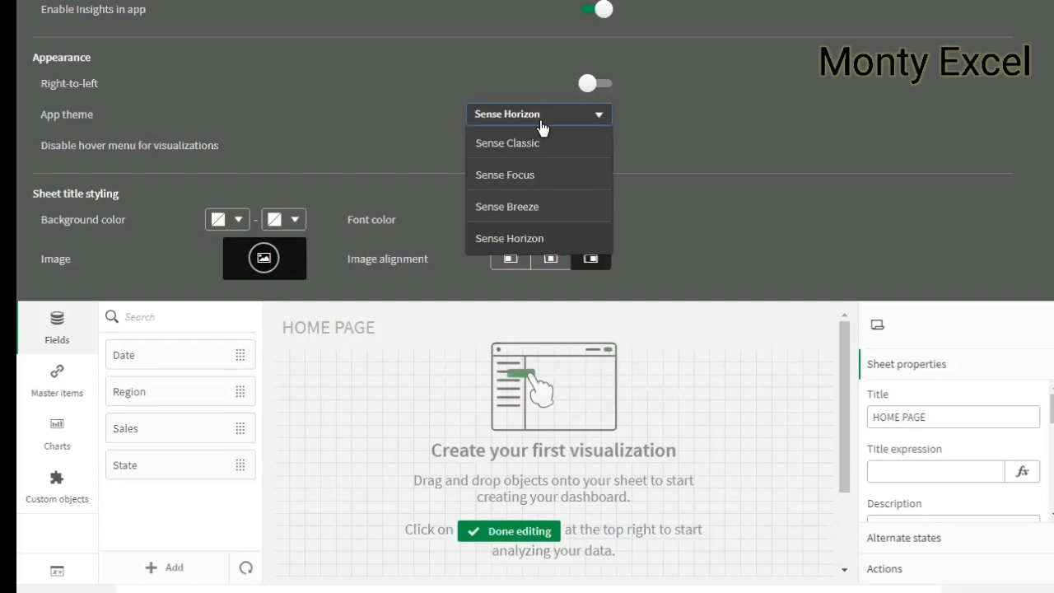
click(663, 145)
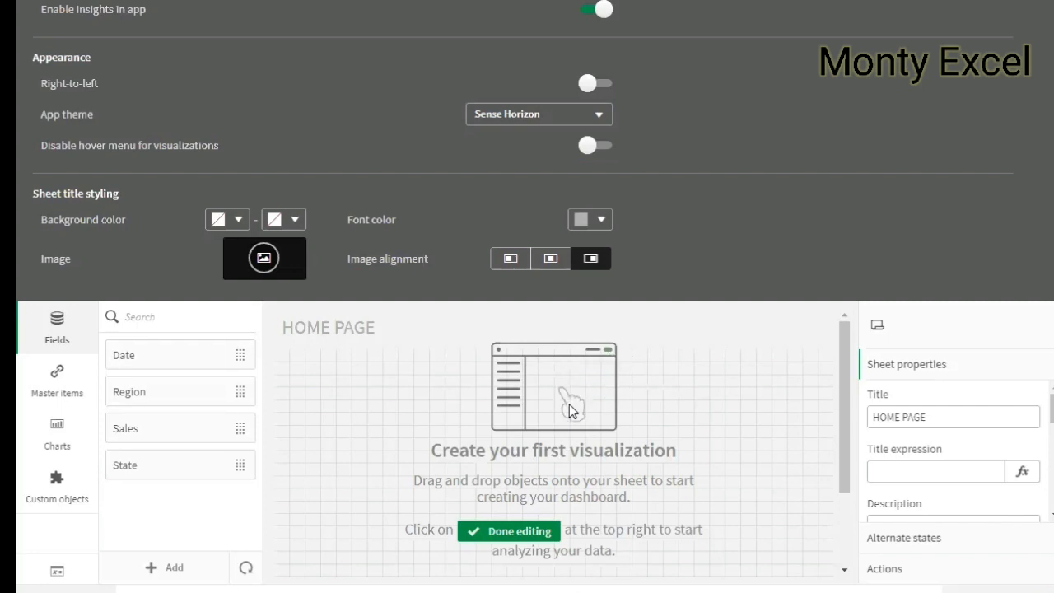
click(594, 146)
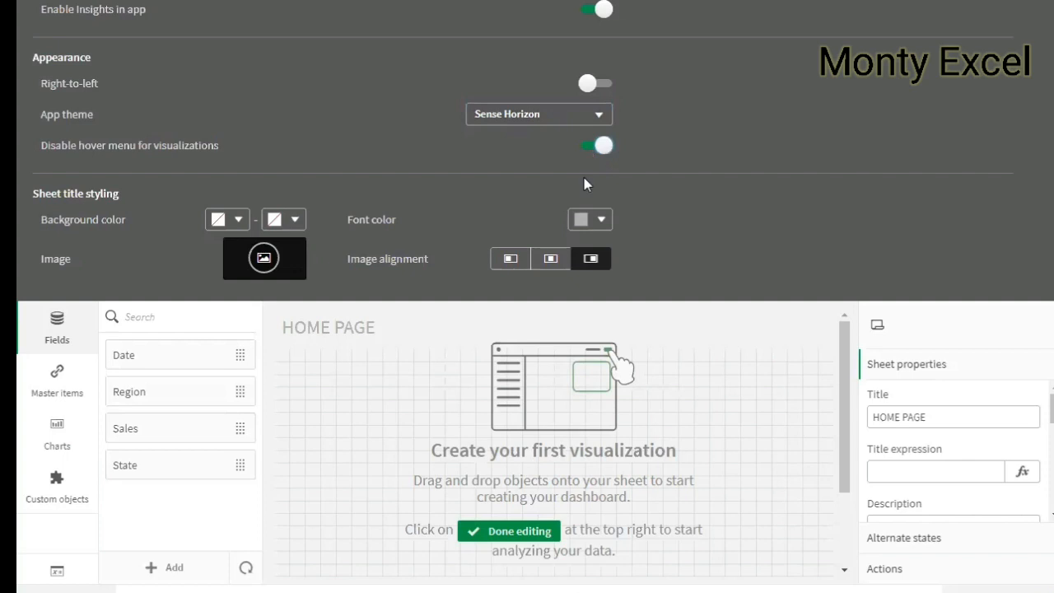
click(597, 146)
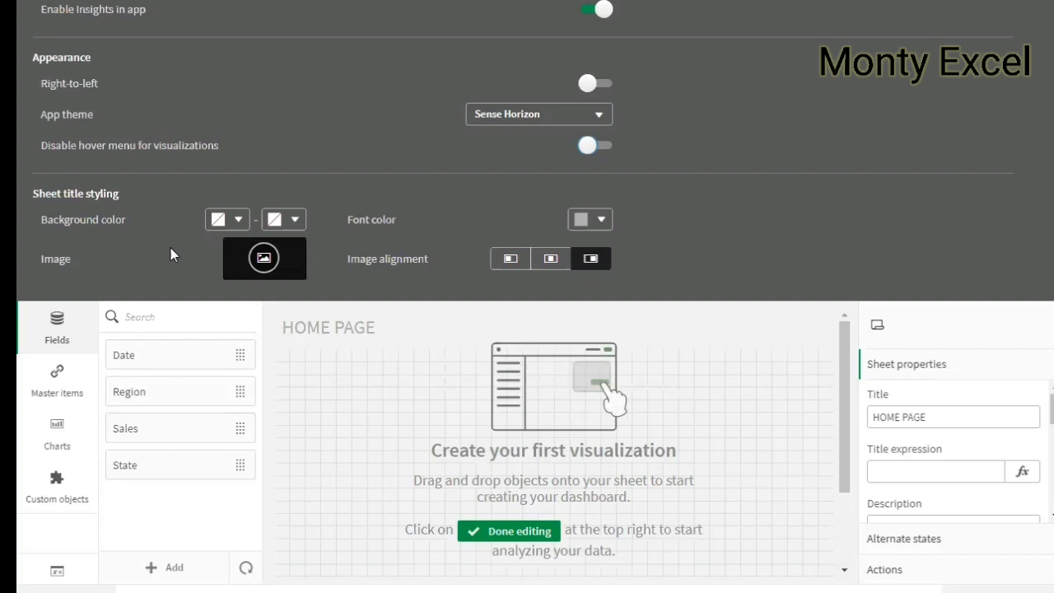
Step: Set the first sheet title background color to the red swatch and open the SALES PERFORMANCE sheet to check it
click(241, 224)
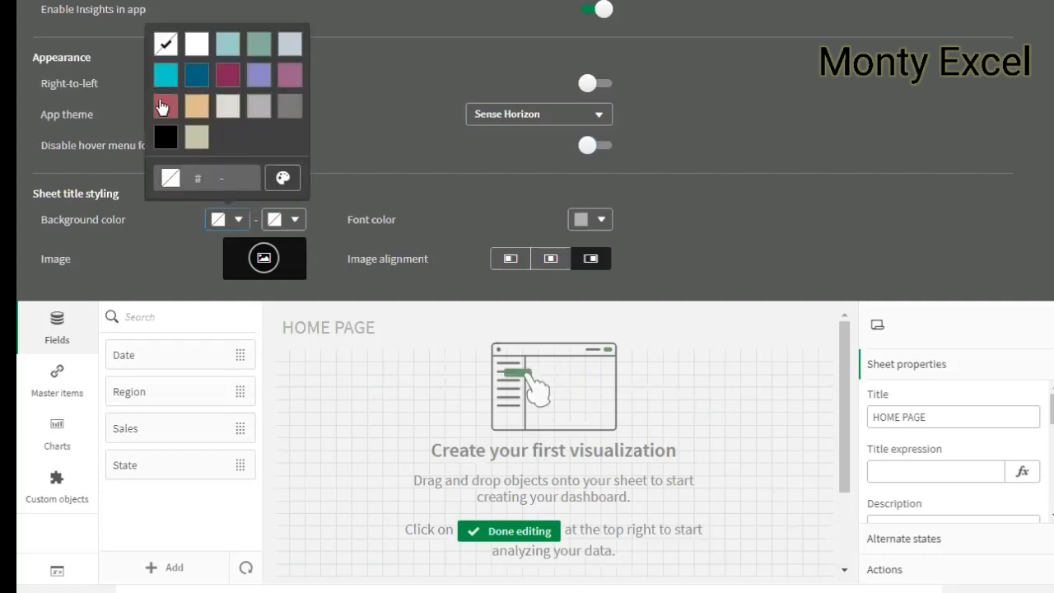
click(162, 108)
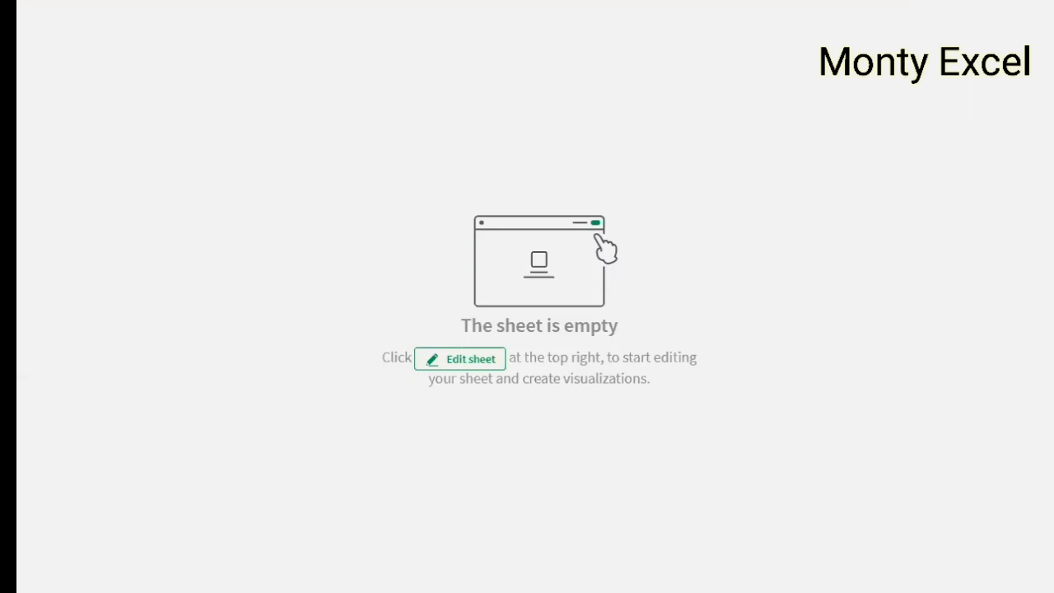
click(857, 1)
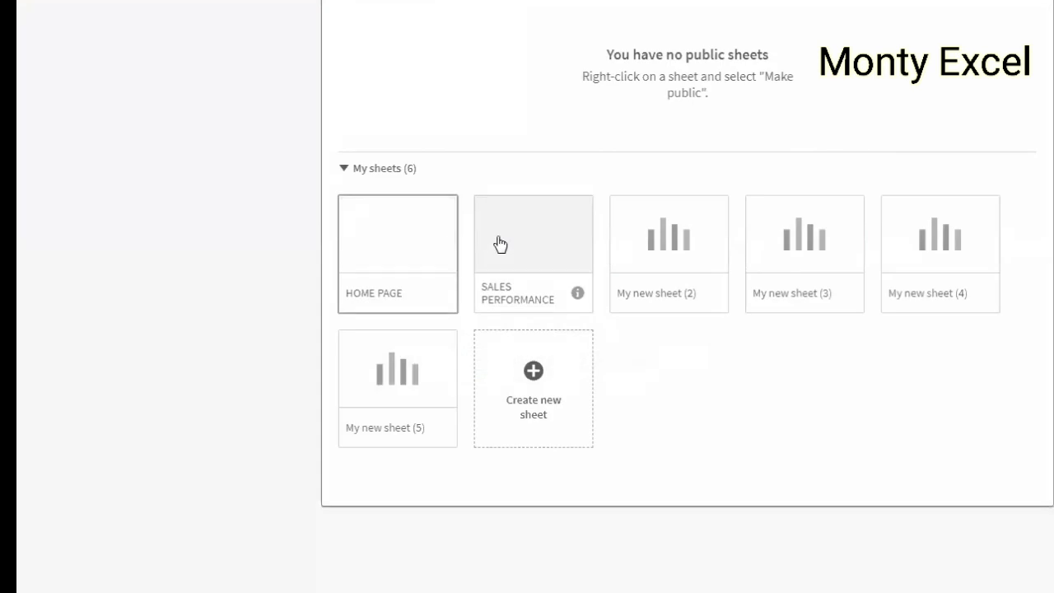
click(542, 253)
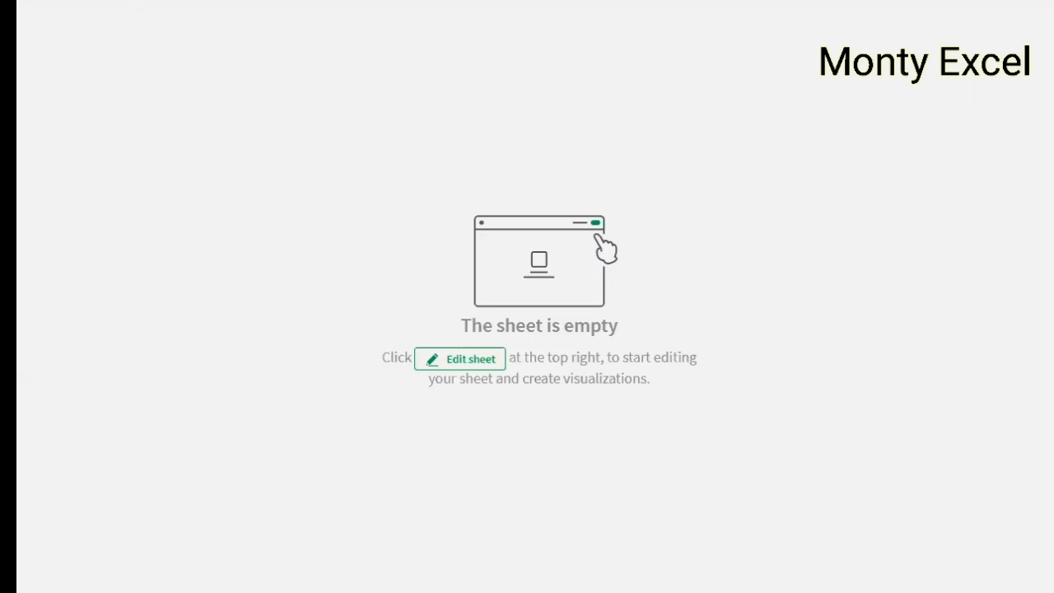
Step: Try #e1dad5 and #87205d as the second sheet title background color in the app options, then set it to #a16090
click(1042, 81)
click(1033, 7)
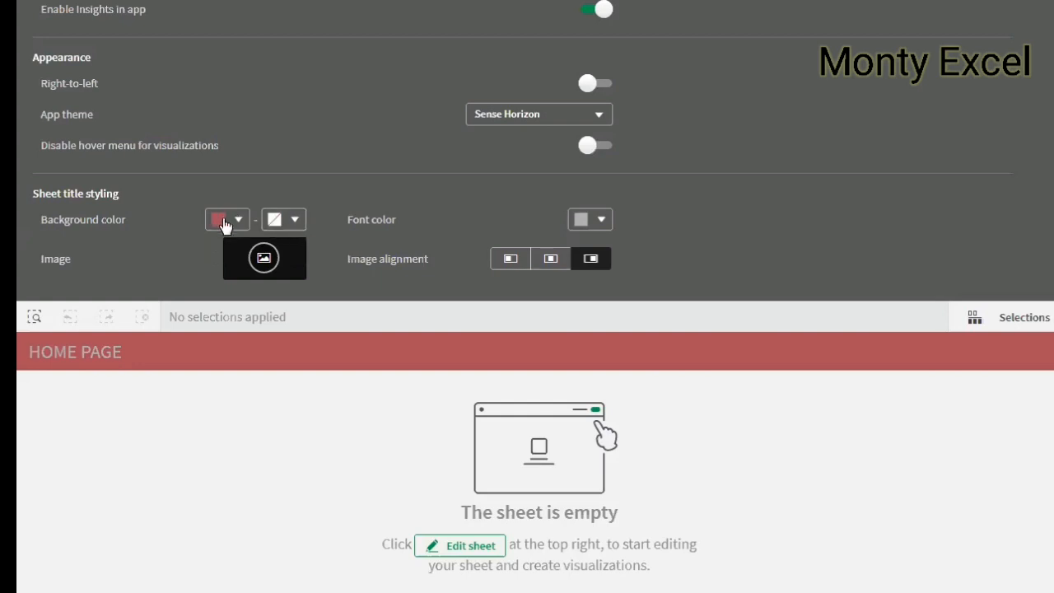
click(297, 221)
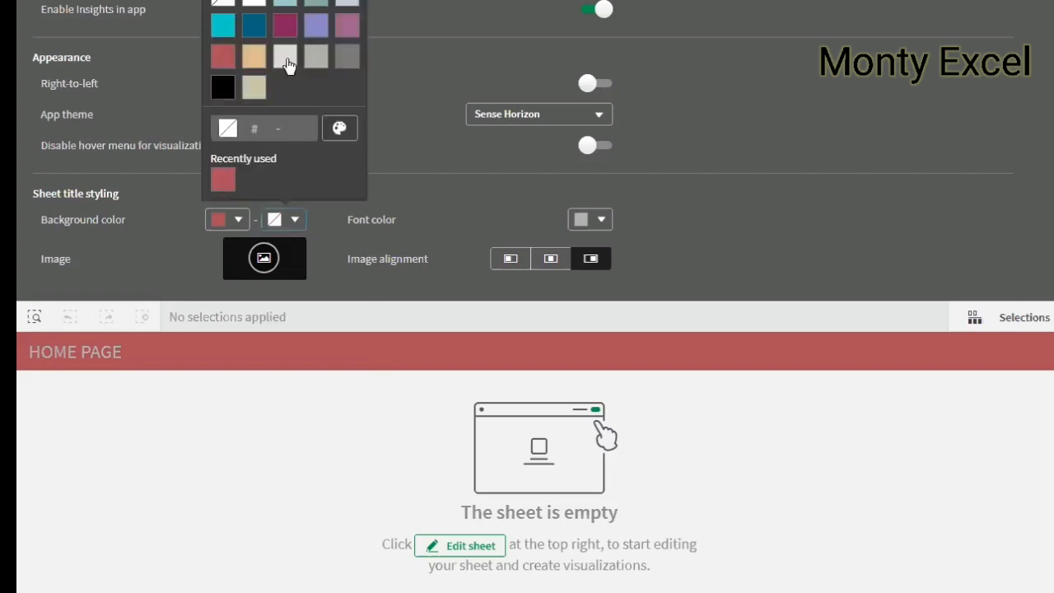
click(286, 58)
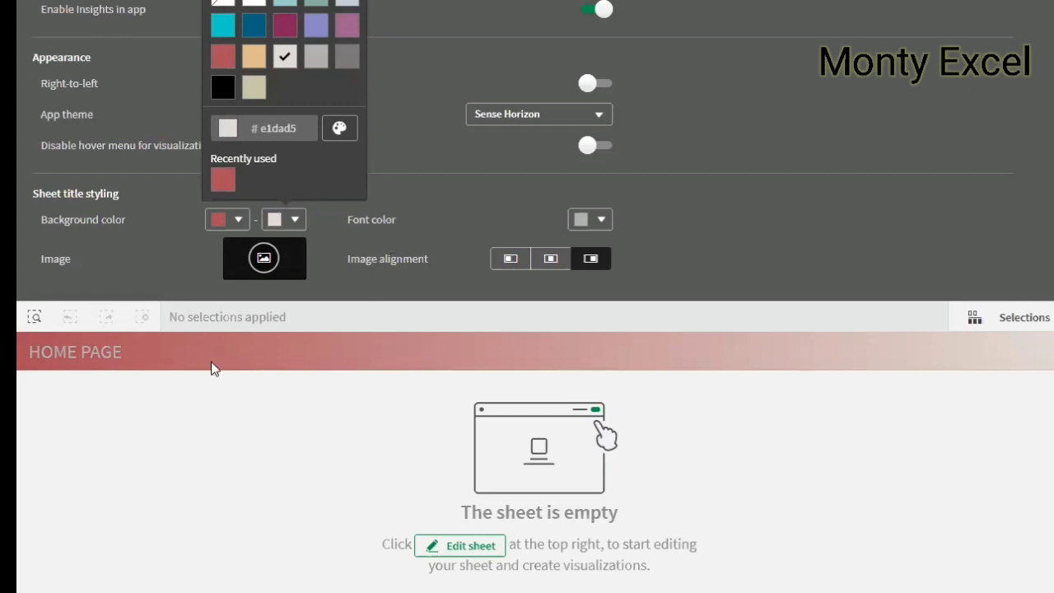
click(224, 3)
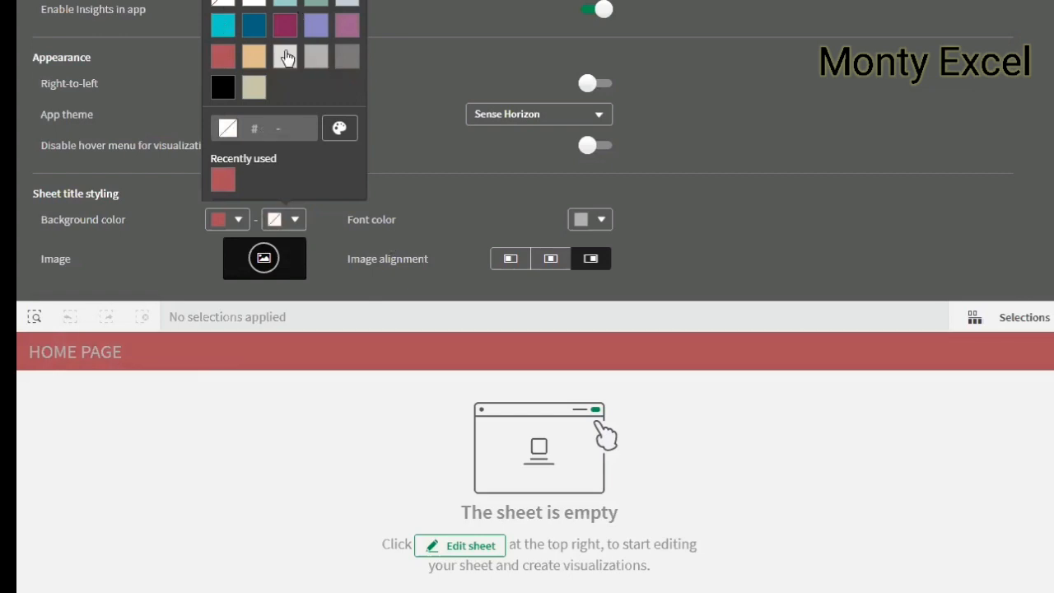
click(285, 56)
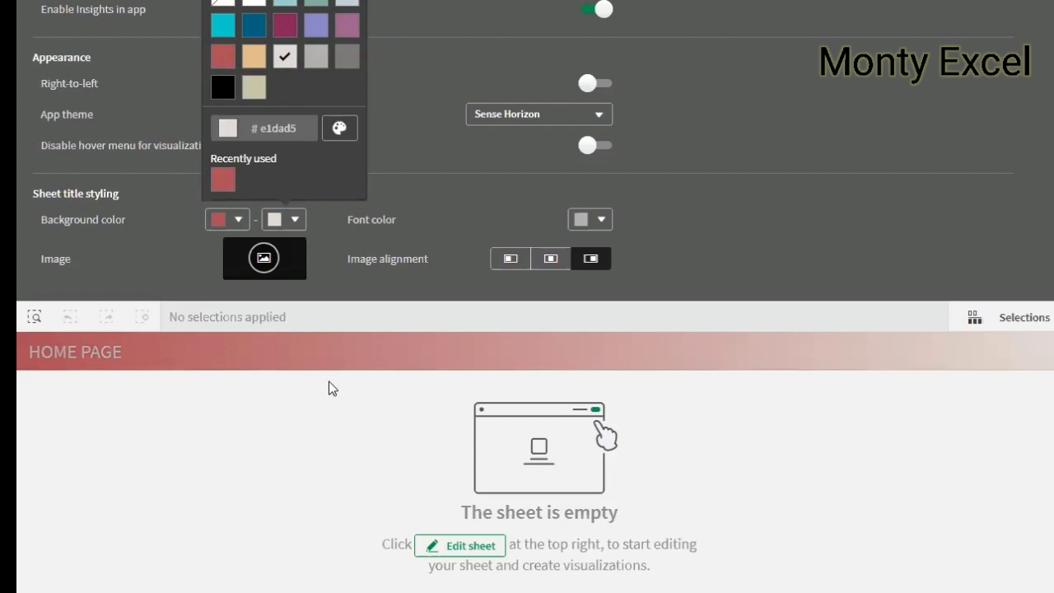
click(285, 26)
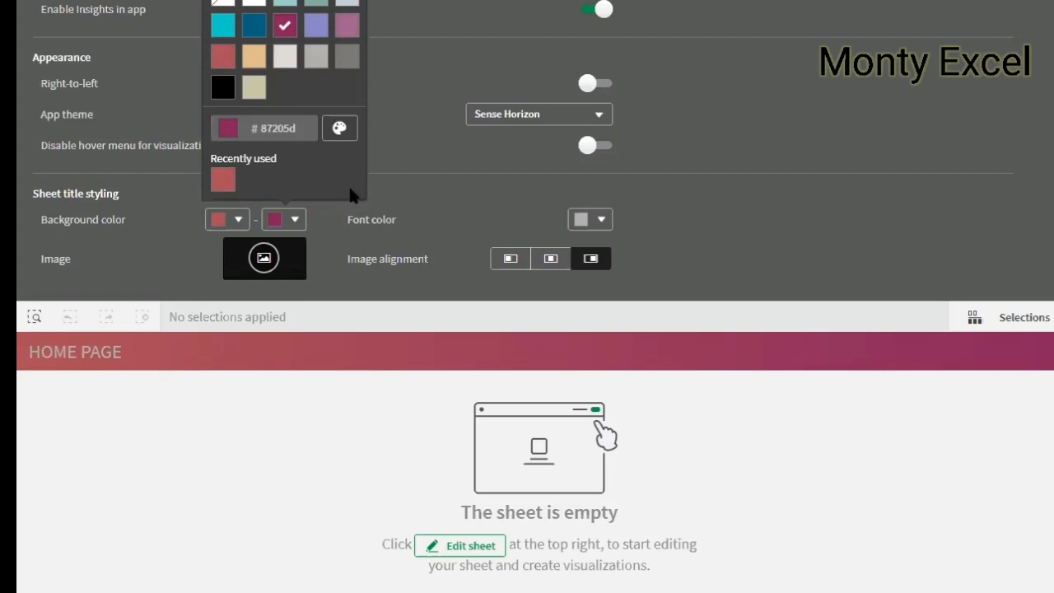
click(347, 25)
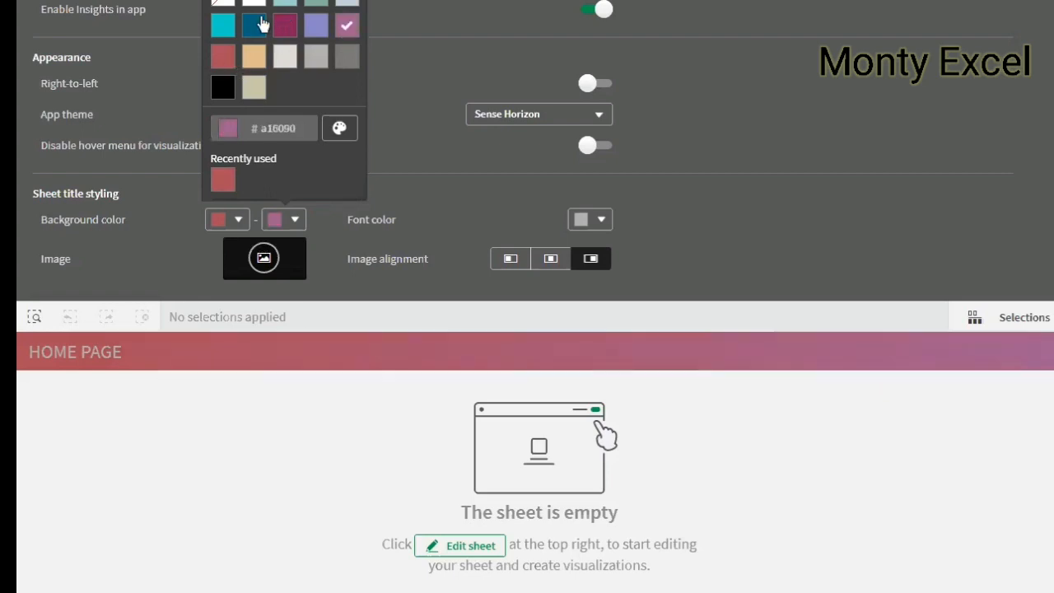
Step: Try #99cfcd and #87205d as the second sheet title background color, then set it to the same red #ac4d58 as the first
click(285, 3)
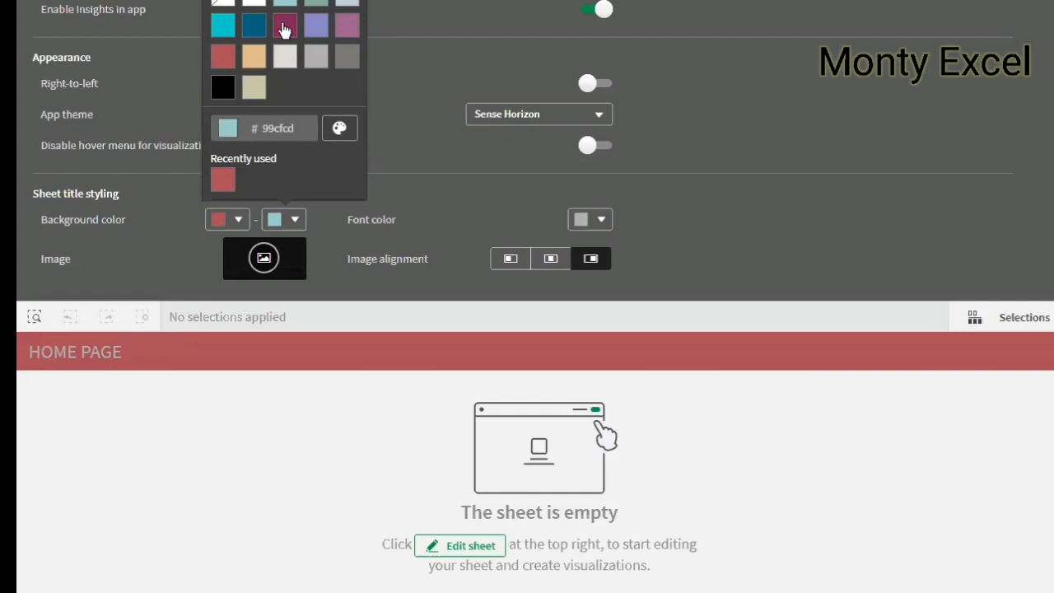
click(283, 27)
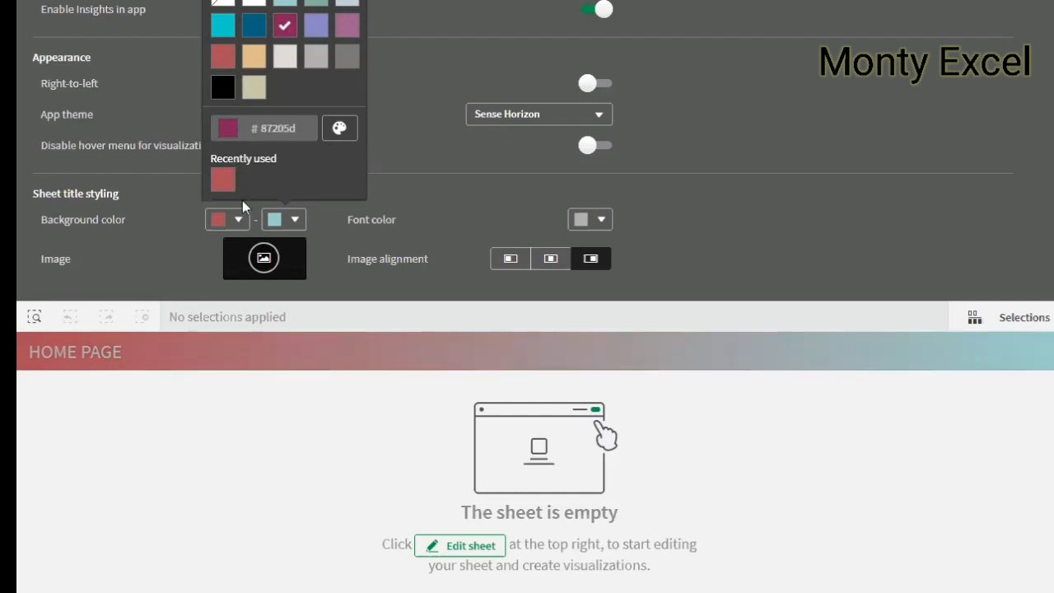
click(296, 221)
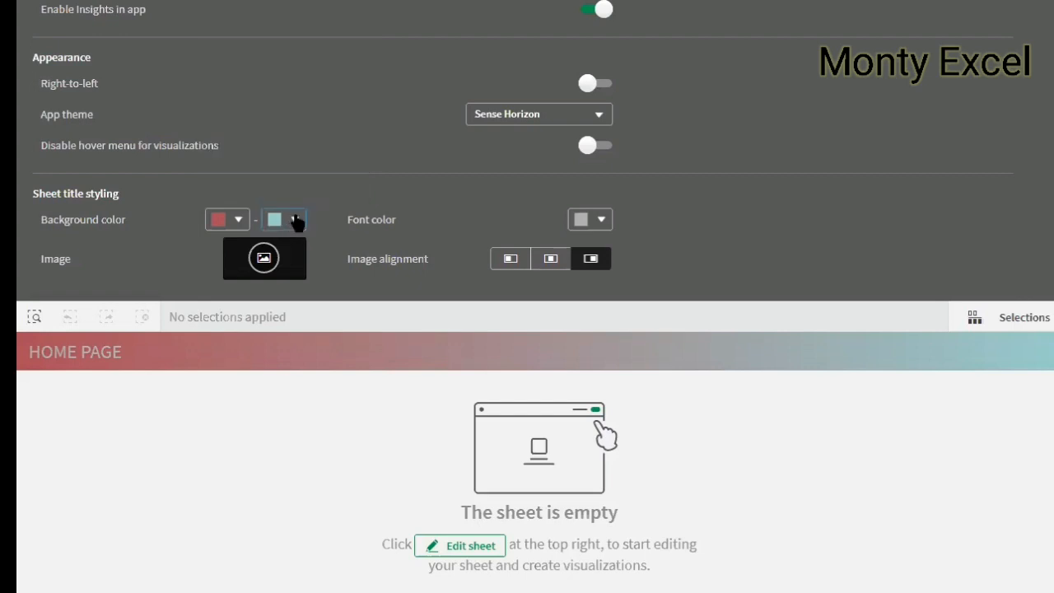
click(296, 222)
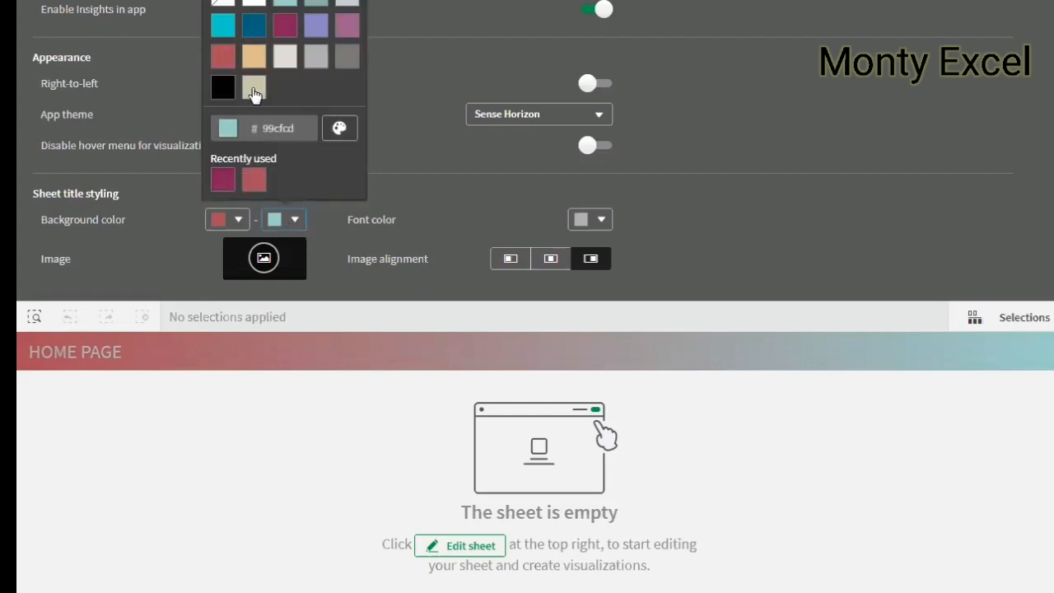
click(253, 400)
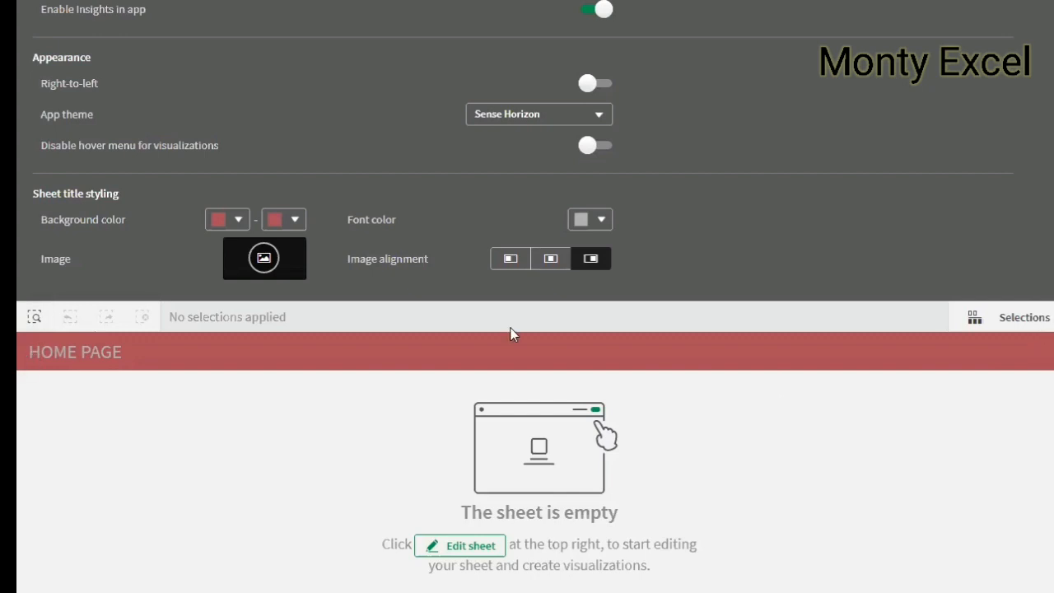
Step: Upload logo.png to the media library and use it as the sheet title image
click(265, 261)
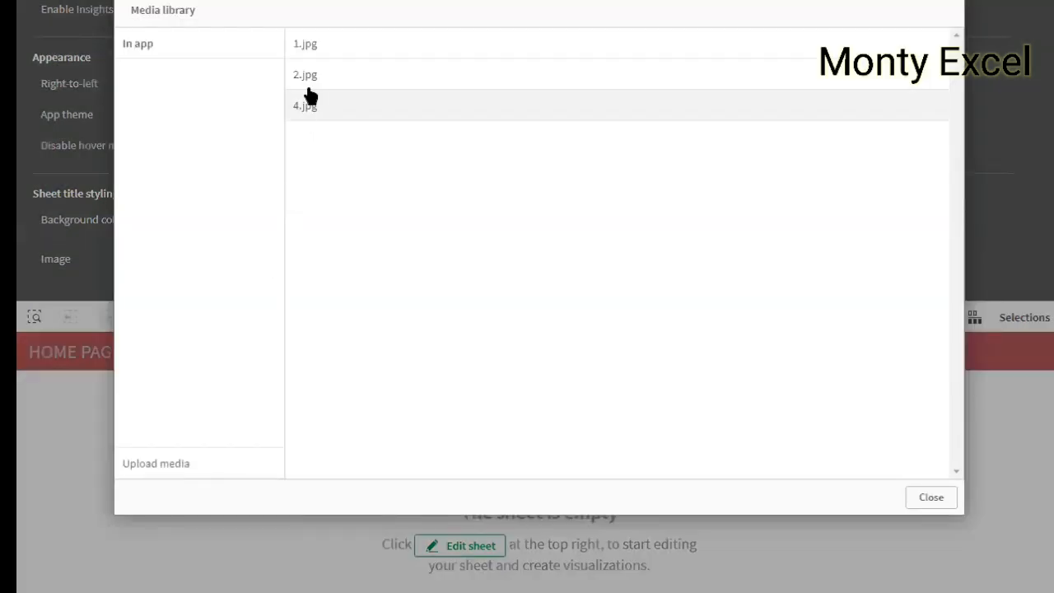
click(309, 78)
click(311, 53)
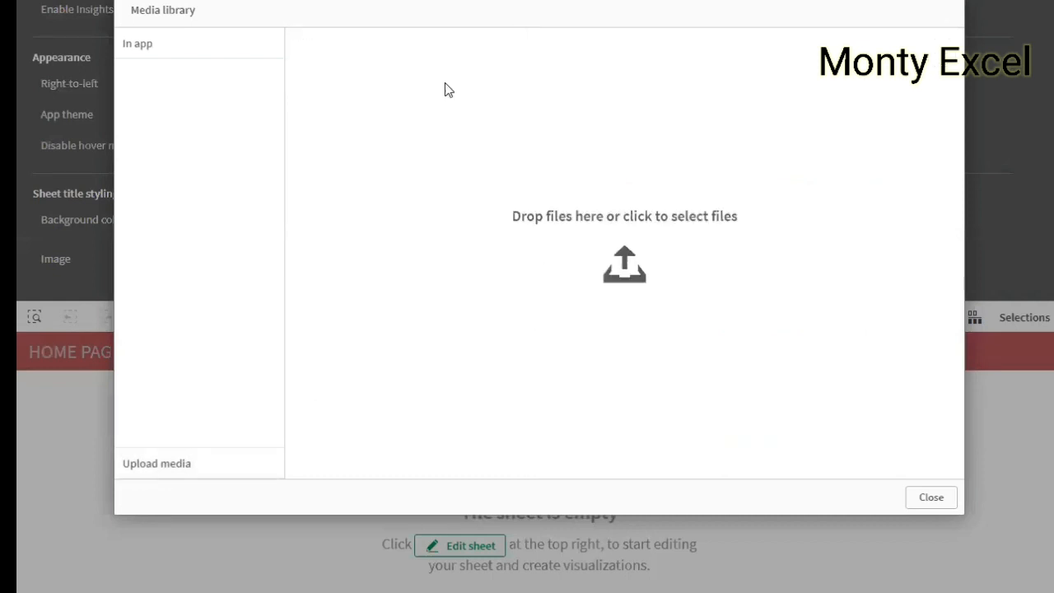
click(325, 35)
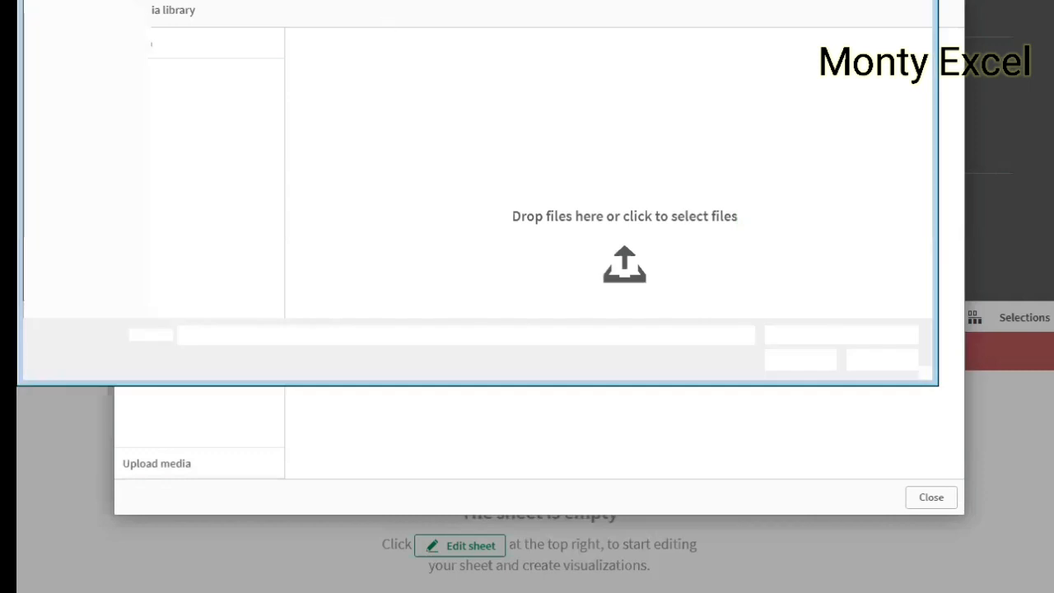
text(logo)
click(800, 360)
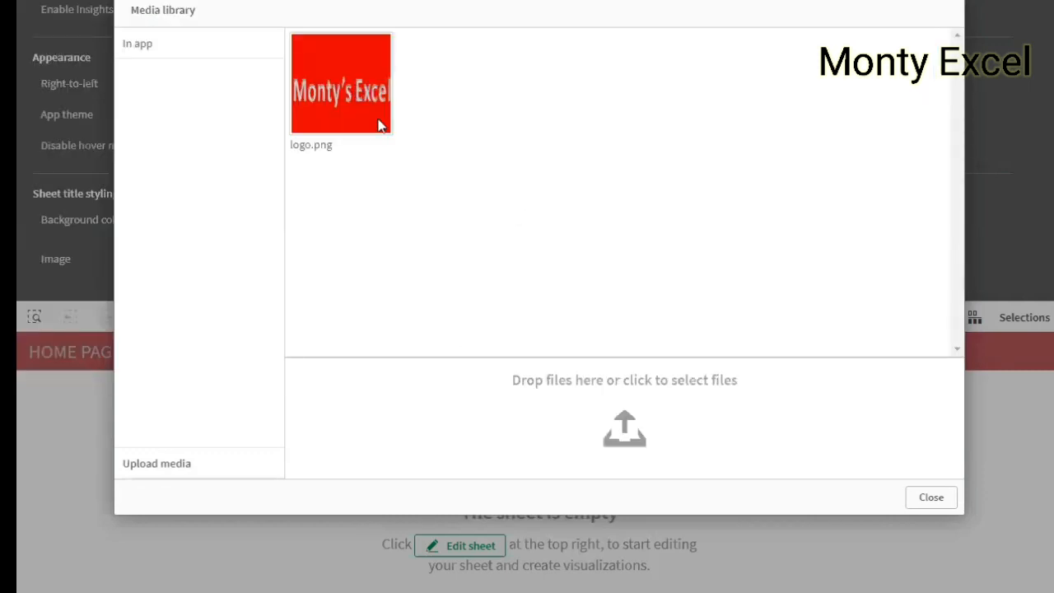
double_click(357, 94)
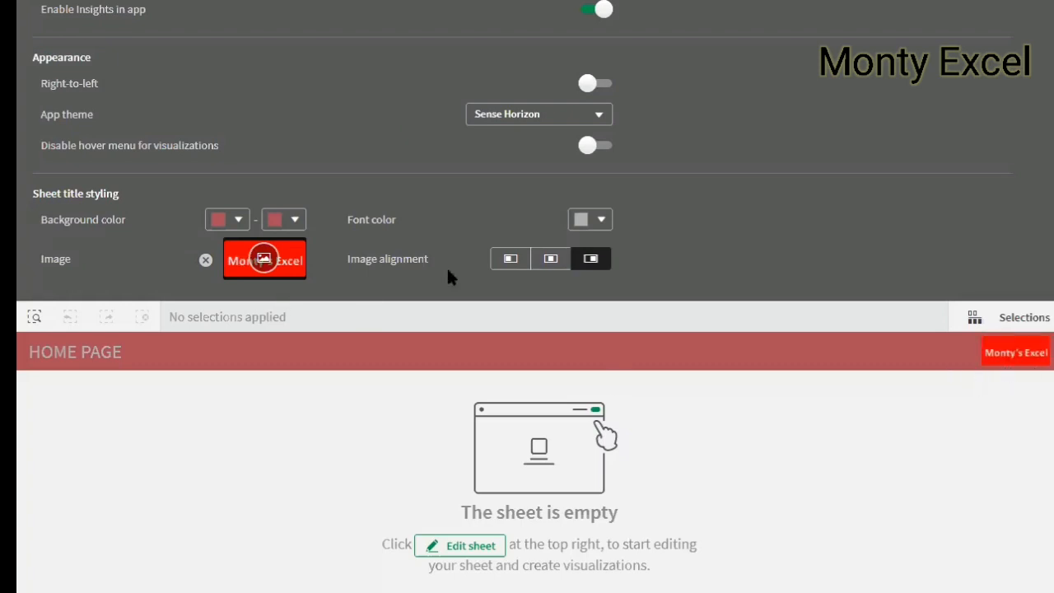
Step: Try left and center alignment for the sheet title image, then set it back to right alignment
click(512, 261)
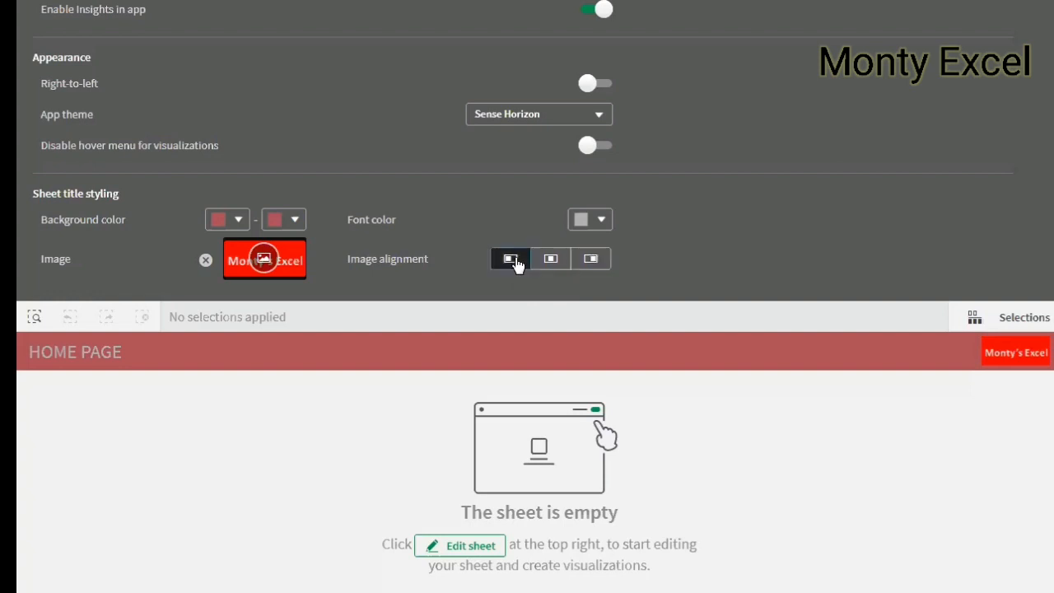
click(555, 267)
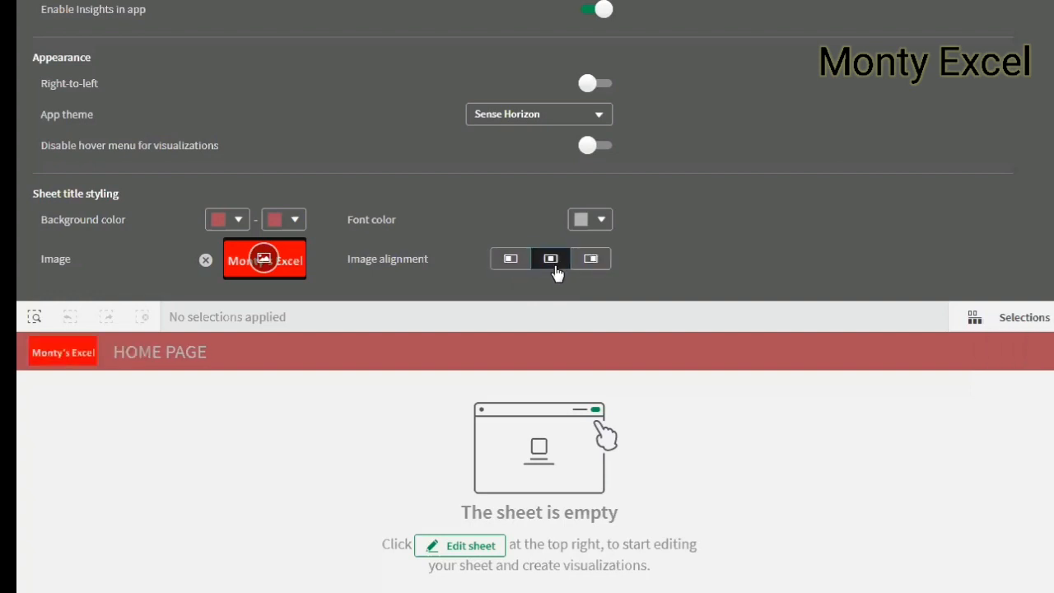
click(586, 261)
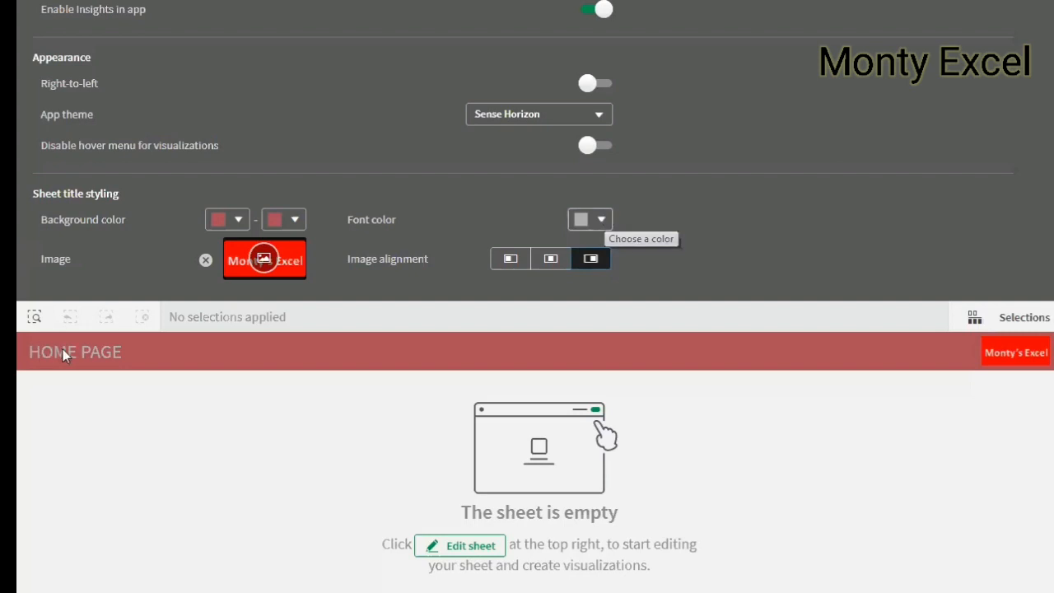
Step: Set the sheet title font color to #e1dad5 and the first background color to the custom red #ac1d2d
click(600, 223)
click(560, 59)
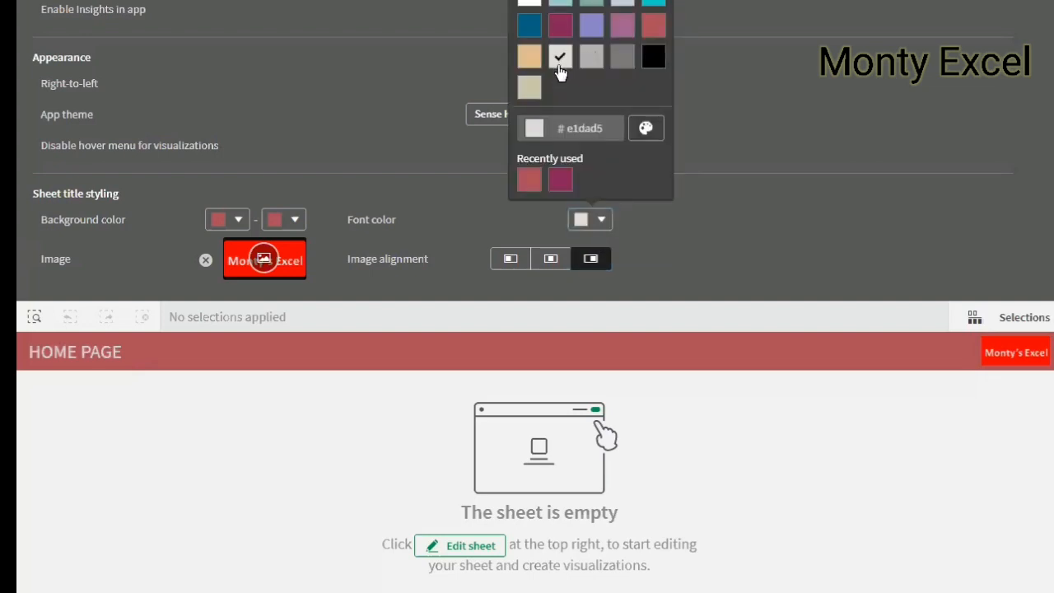
click(239, 221)
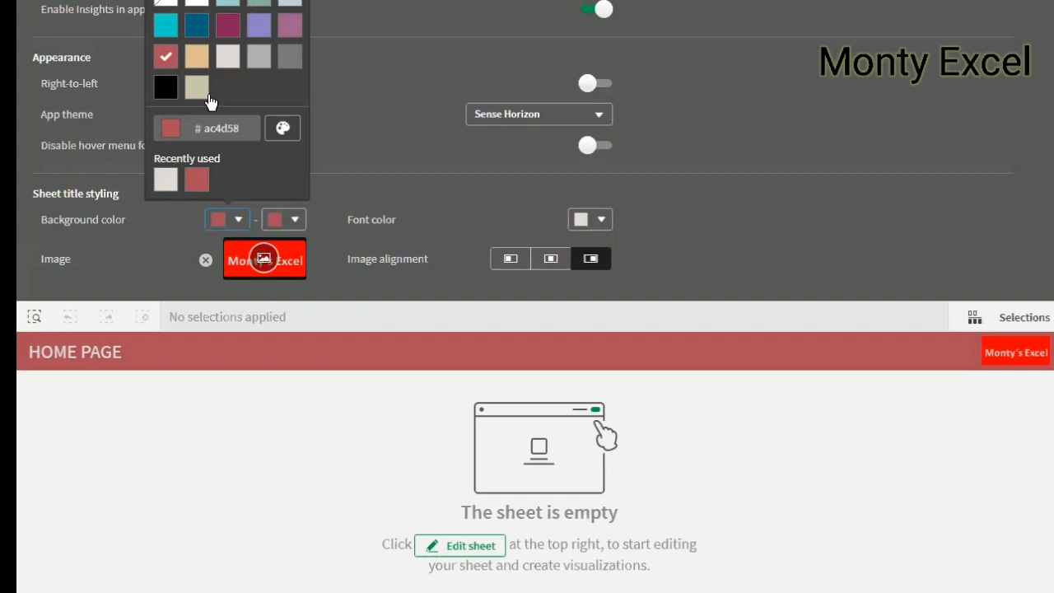
click(285, 130)
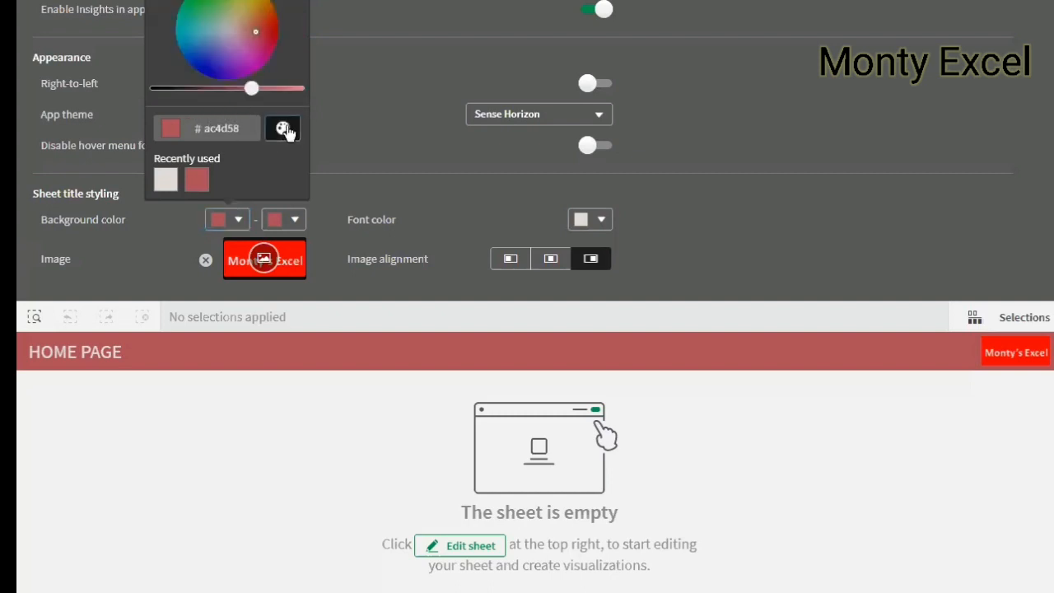
click(266, 31)
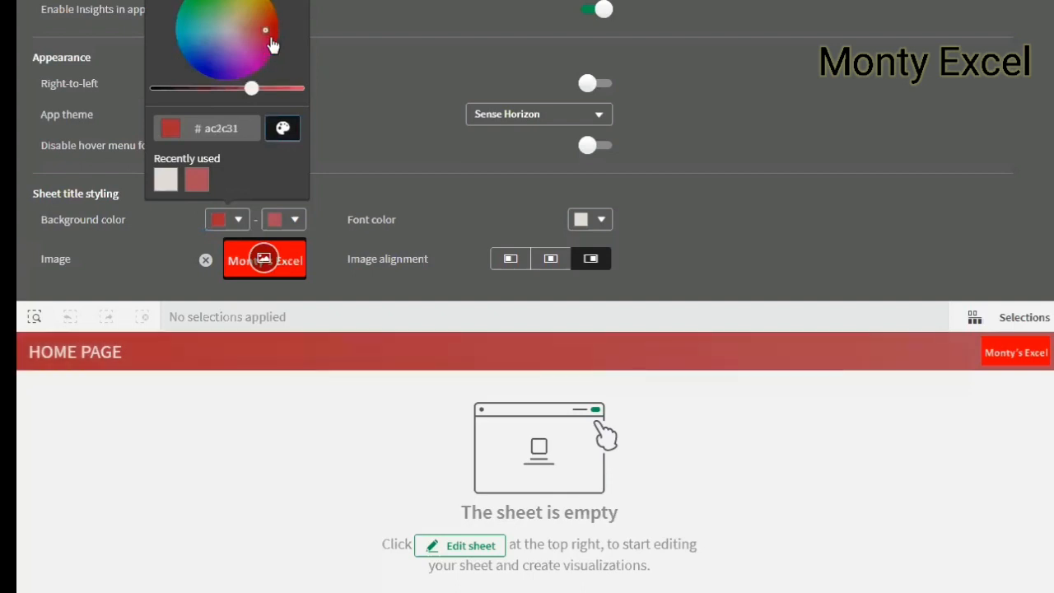
click(269, 35)
click(284, 467)
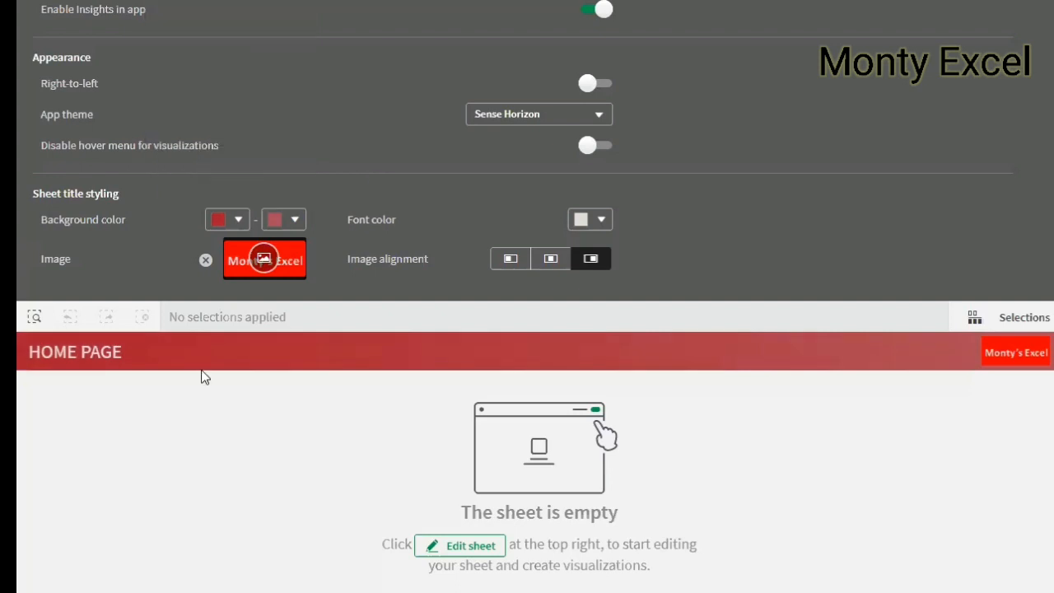
Step: Try several custom red shades for the second sheet title background color and set it to #db4022
click(295, 221)
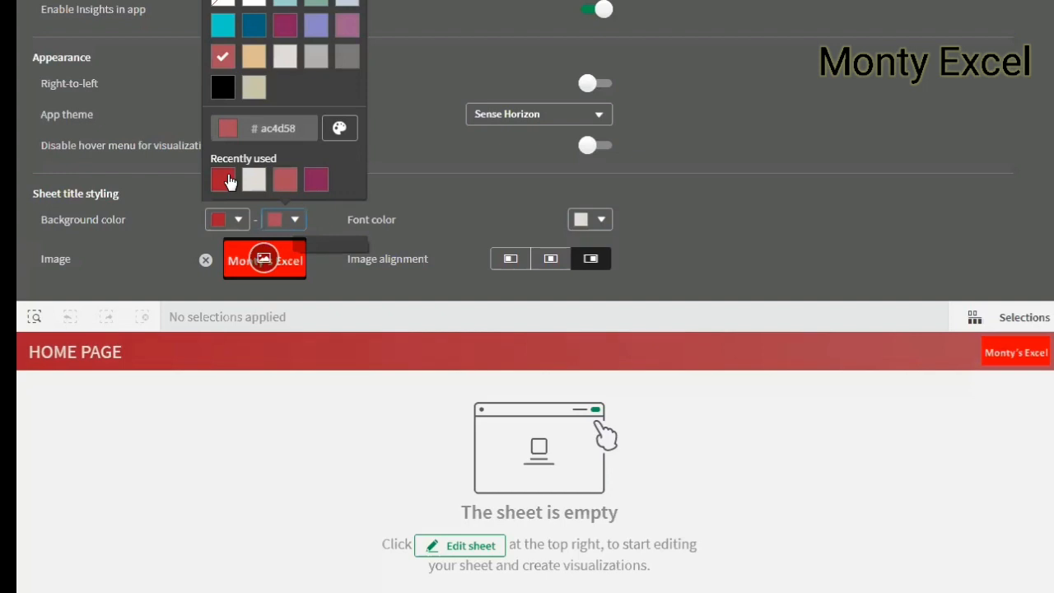
click(222, 180)
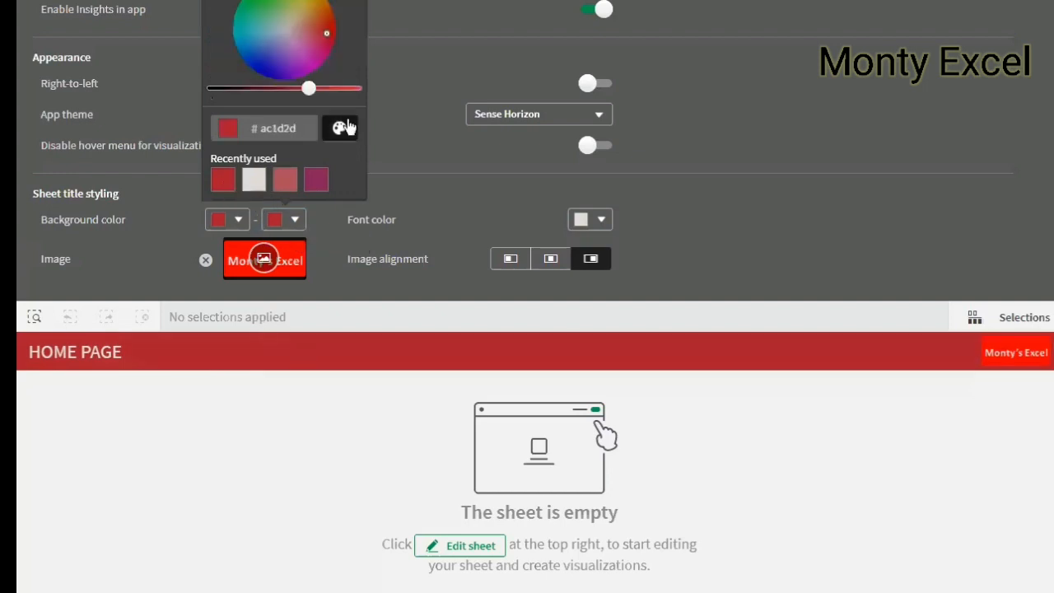
drag(311, 89, 337, 88)
click(323, 31)
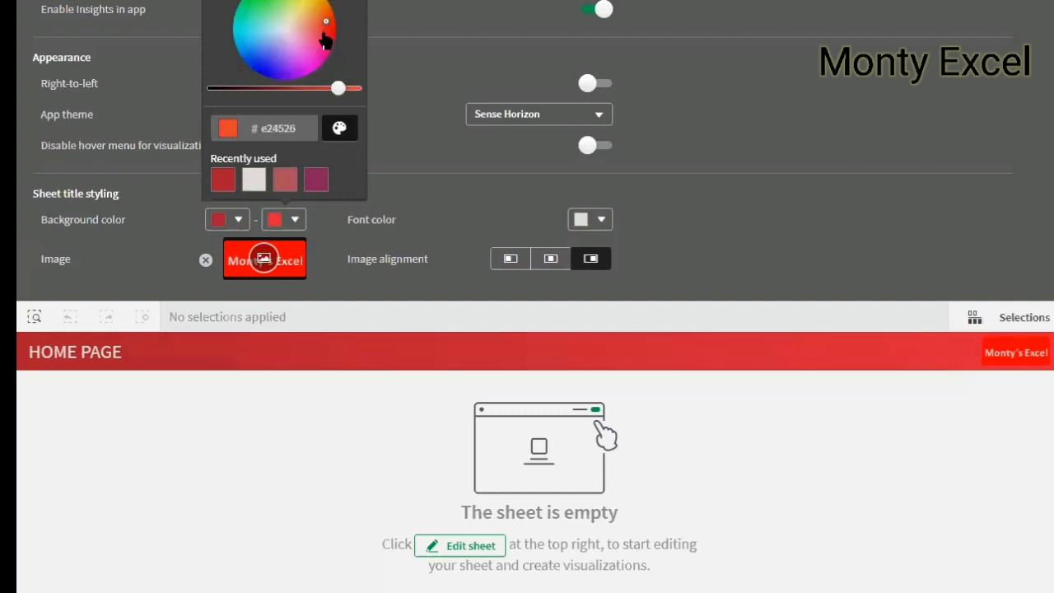
click(322, 37)
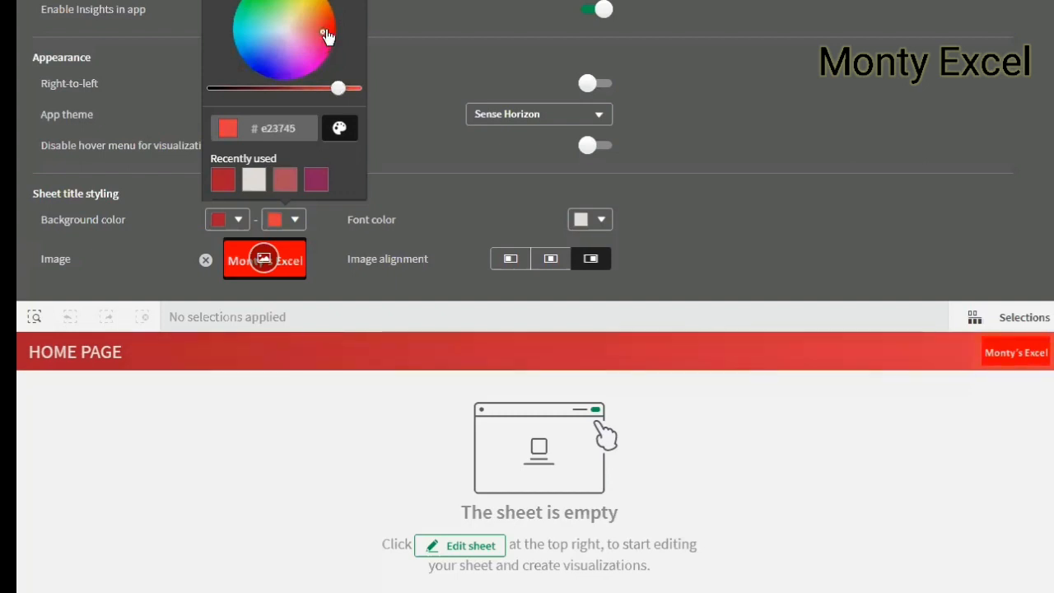
click(326, 32)
click(325, 30)
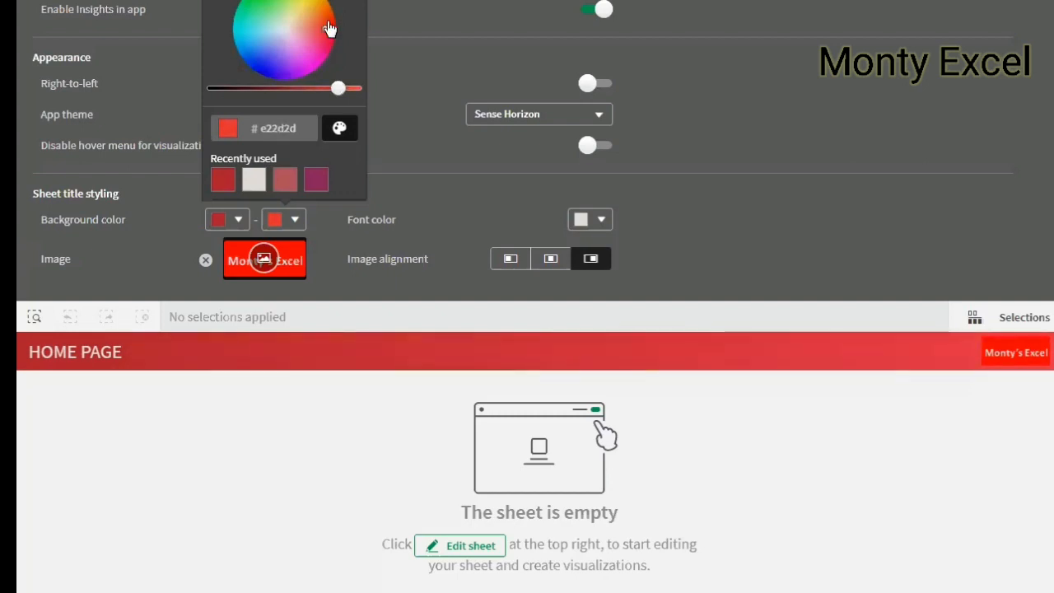
click(349, 88)
click(334, 89)
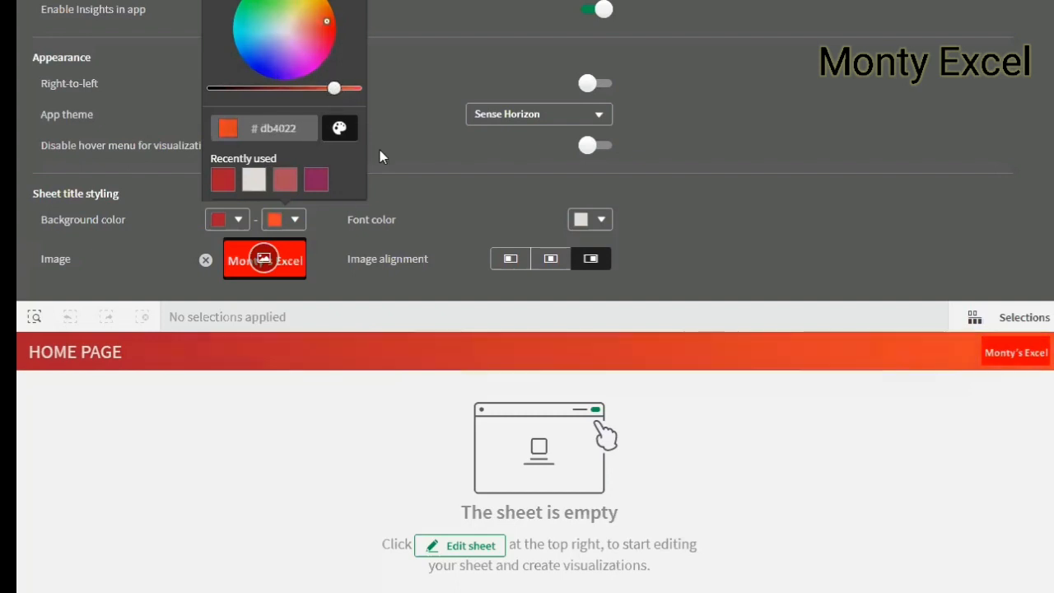
click(744, 403)
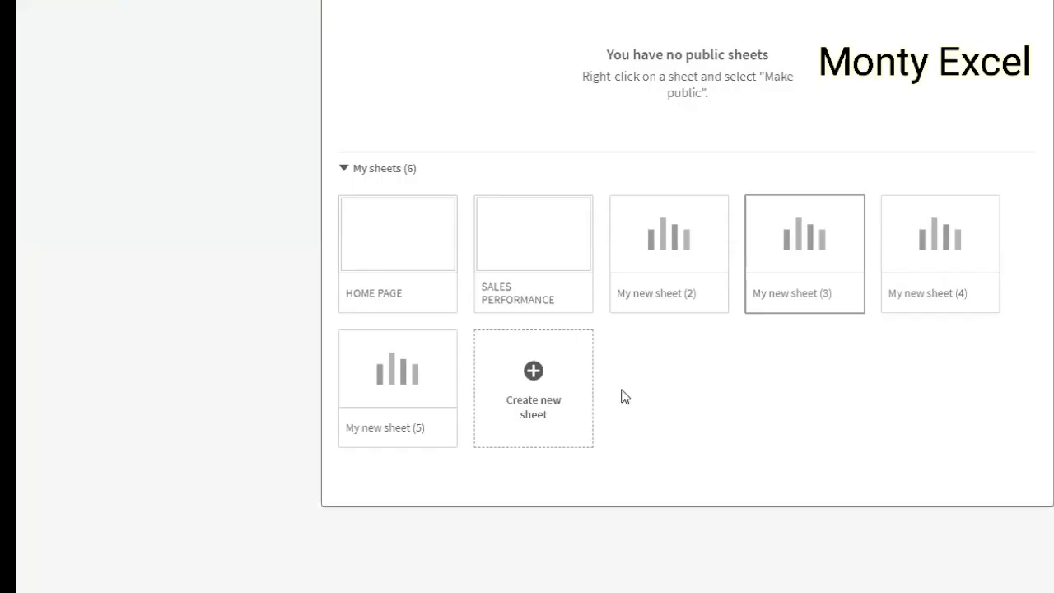
Step: Create a new sheet titled BLANK SHEET under My sheets and open it
click(533, 373)
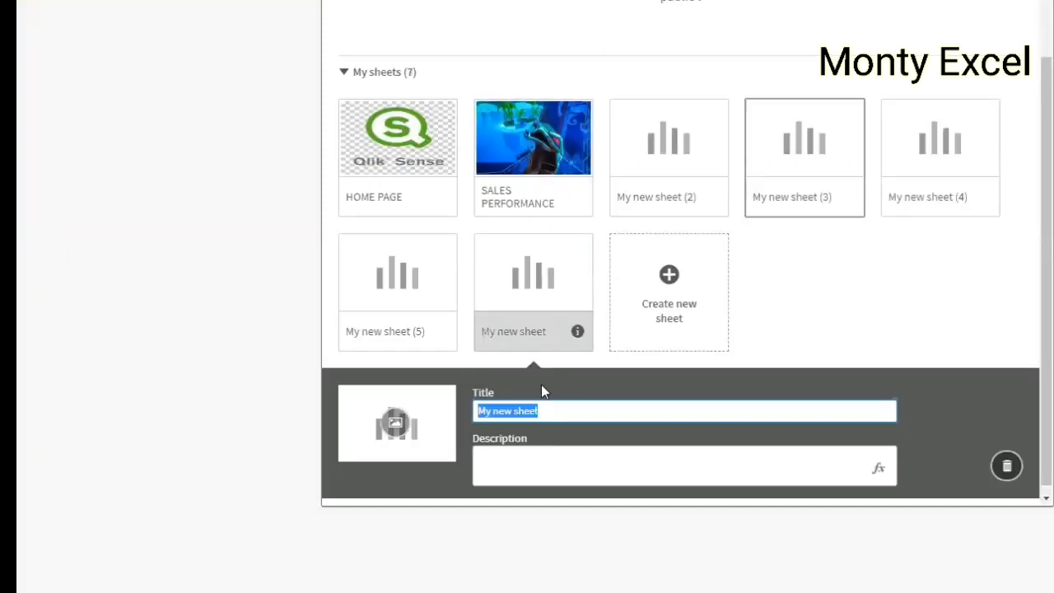
text(BLANK SHEET)
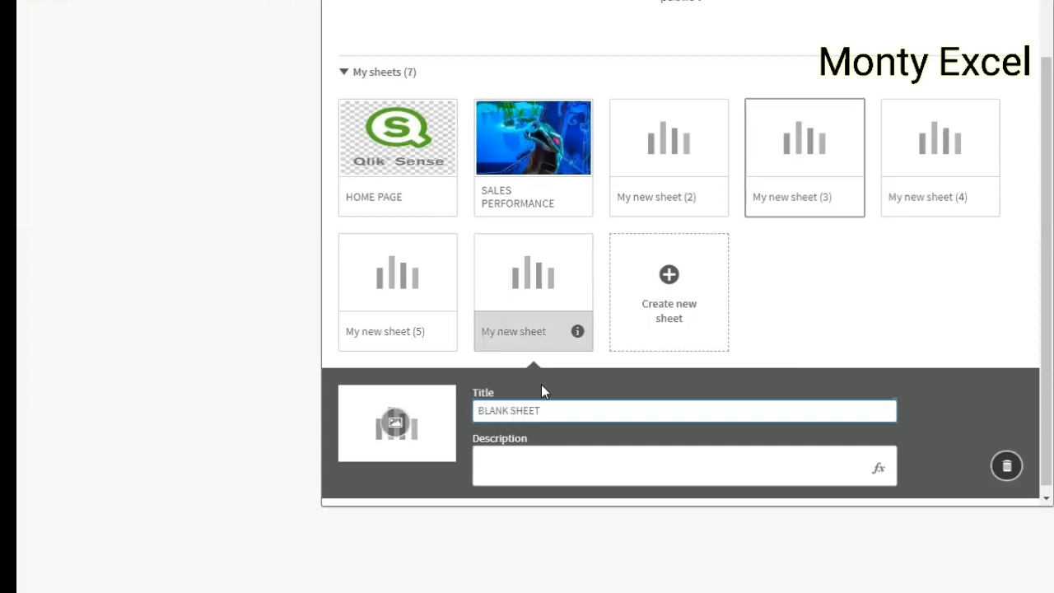
click(995, 402)
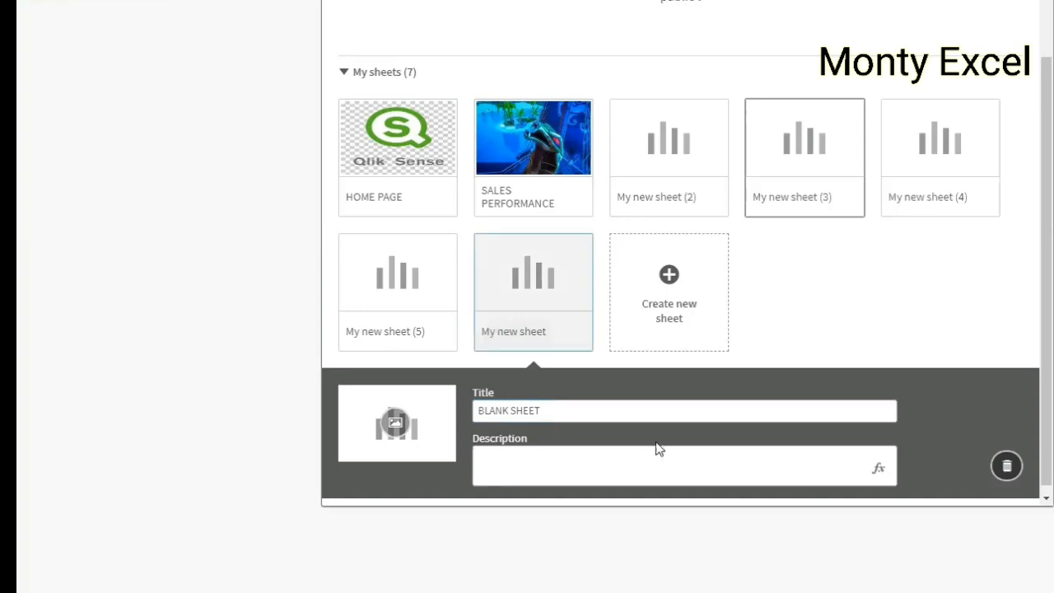
click(537, 296)
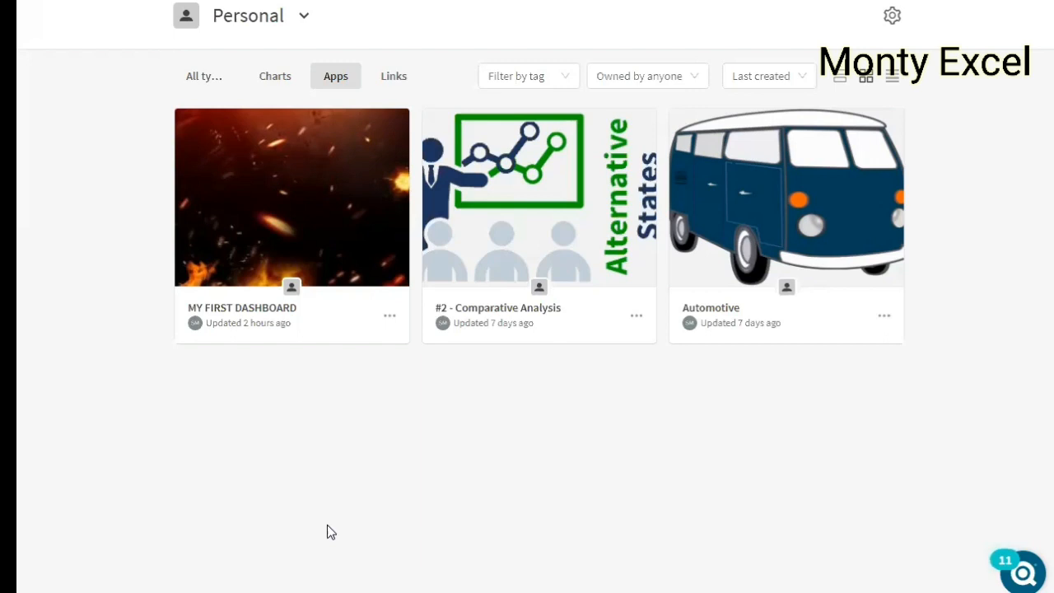
Step: Open the MY FIRST DASHBOARD app from the Personal space and go to its Insights page
click(289, 214)
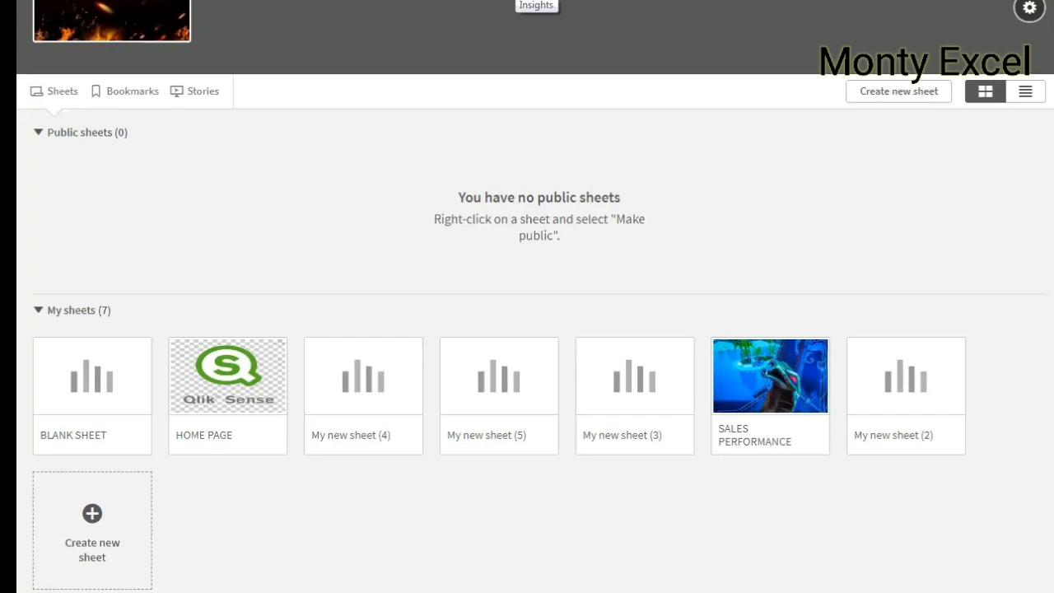
click(518, 0)
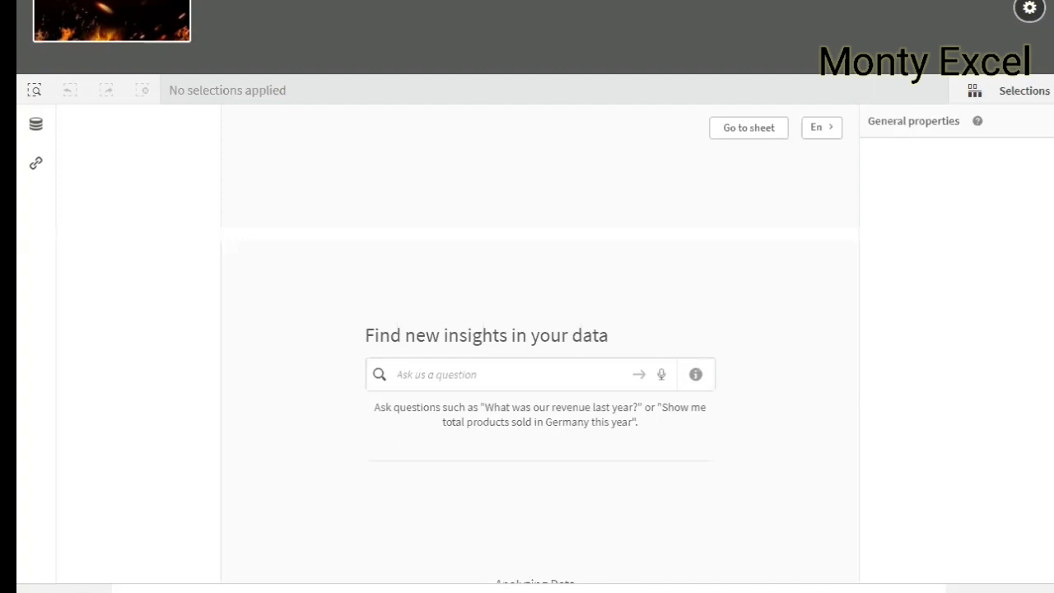
scroll(540, 329, down, 2)
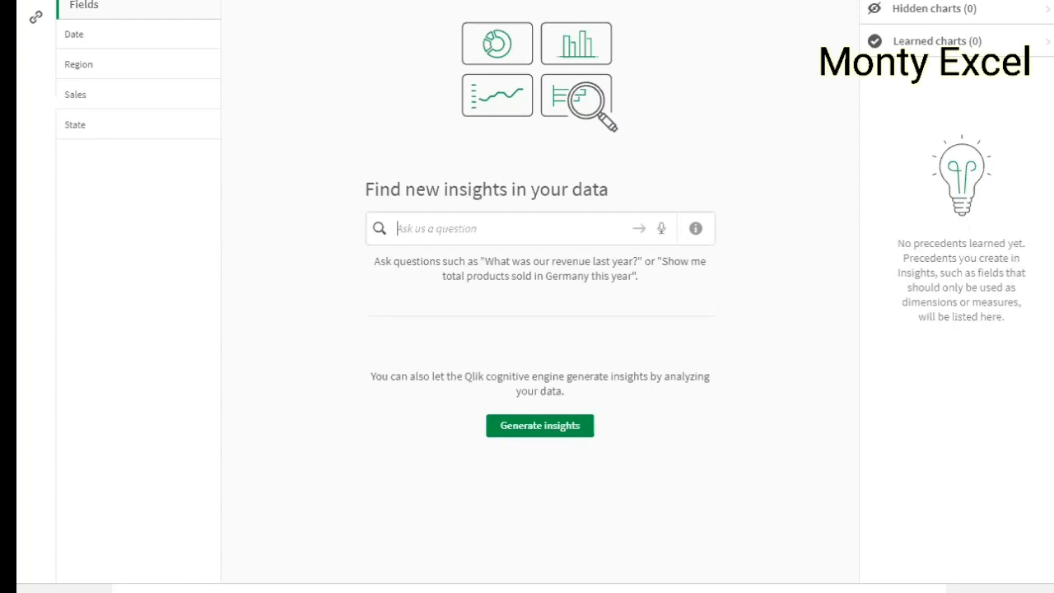
Step: Generate automatic insights from the data and look through all the resulting charts
click(523, 427)
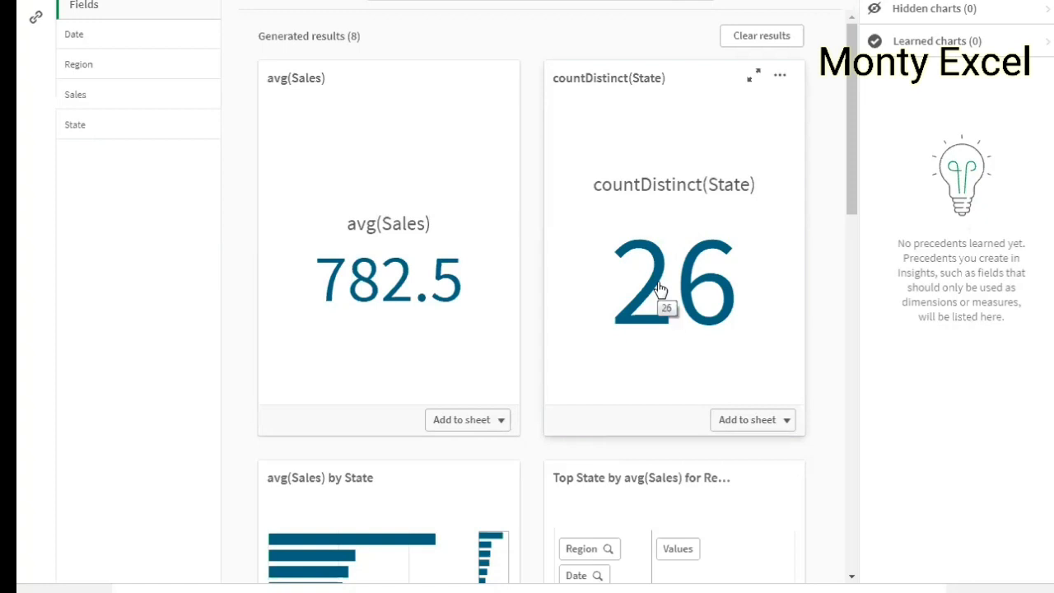
scroll(436, 387, down, 2)
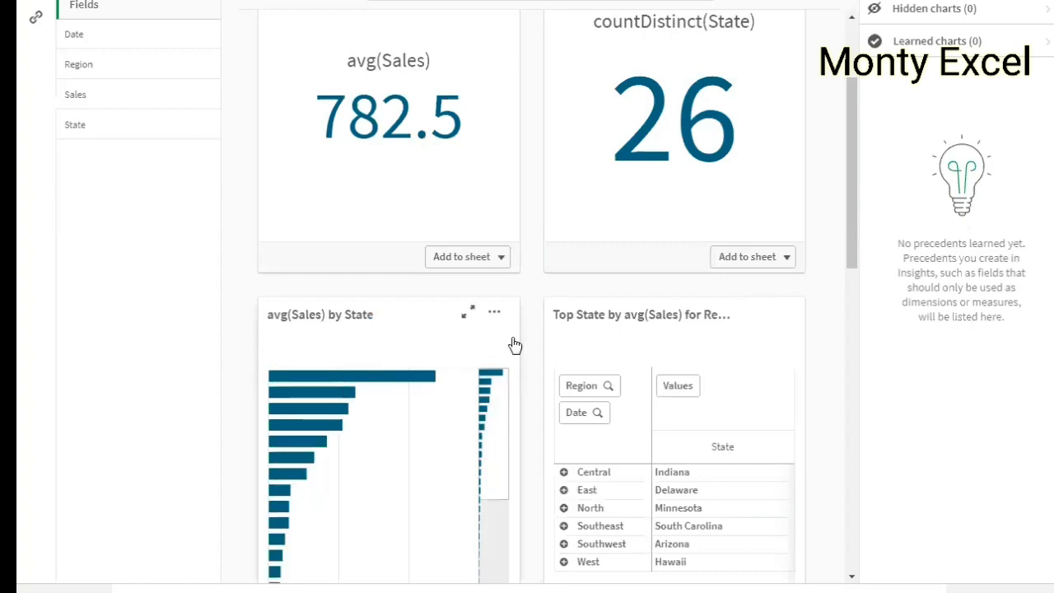
scroll(659, 255, down, 2)
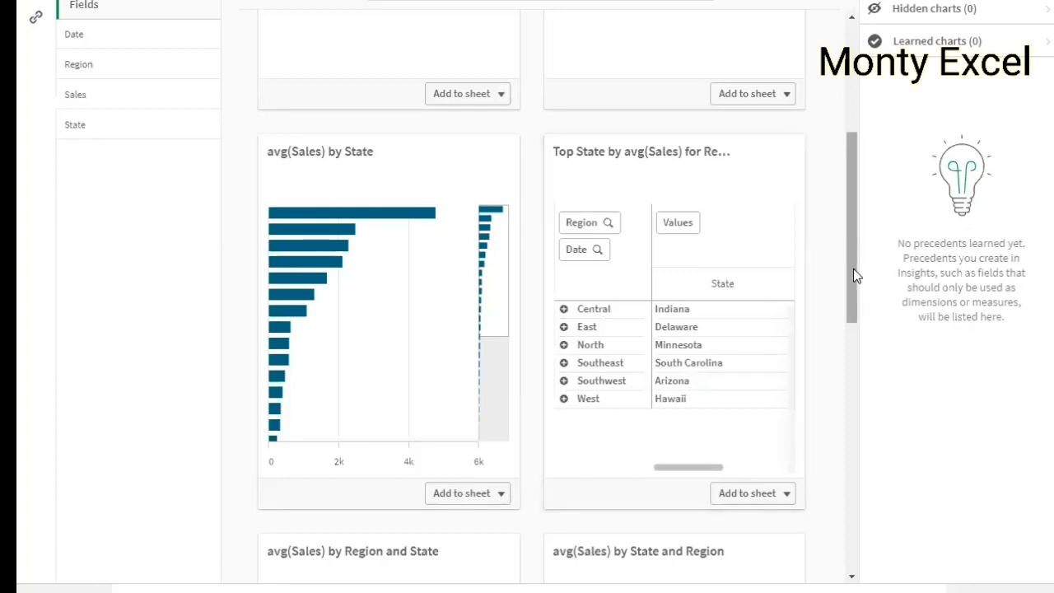
scroll(626, 346, down, 5)
scroll(437, 340, down, 1)
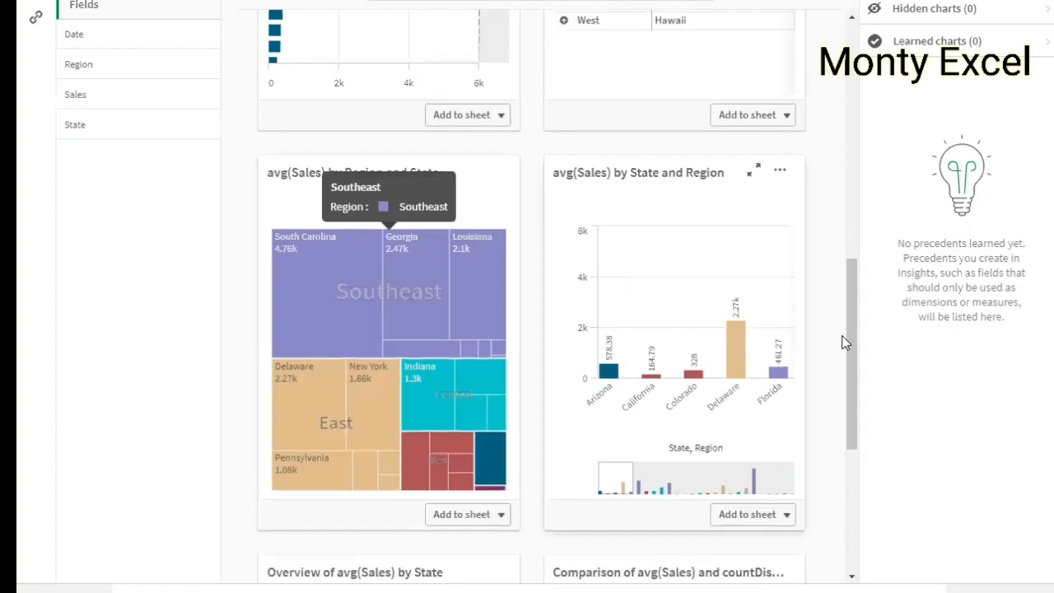
scroll(846, 470, down, 5)
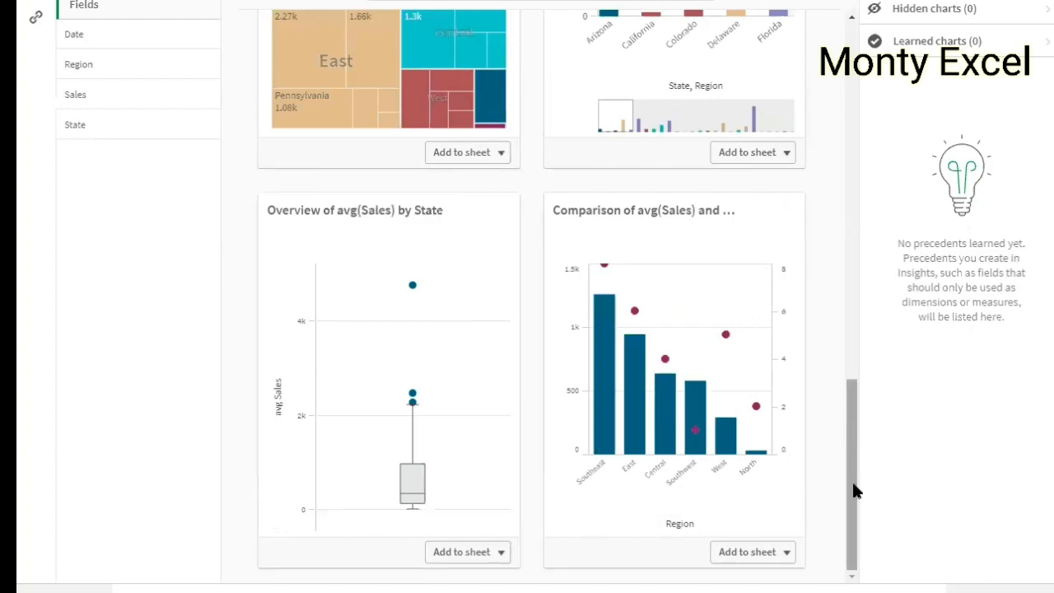
drag(854, 491, 832, 43)
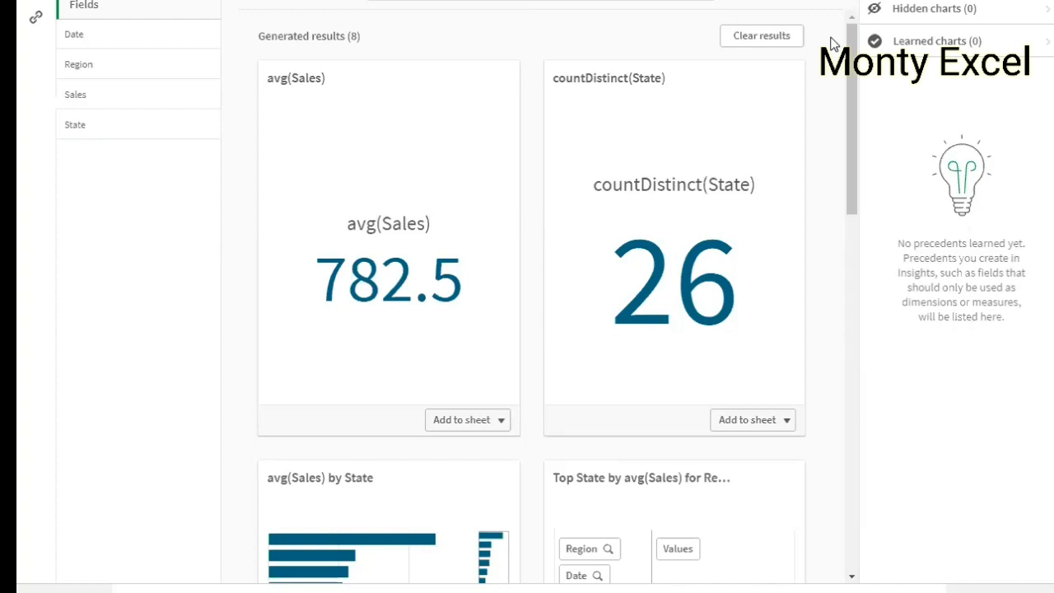
Step: Add the avg(Sales) and countDistinct(State) insights to the SALES PERFORMANCE sheet
click(501, 421)
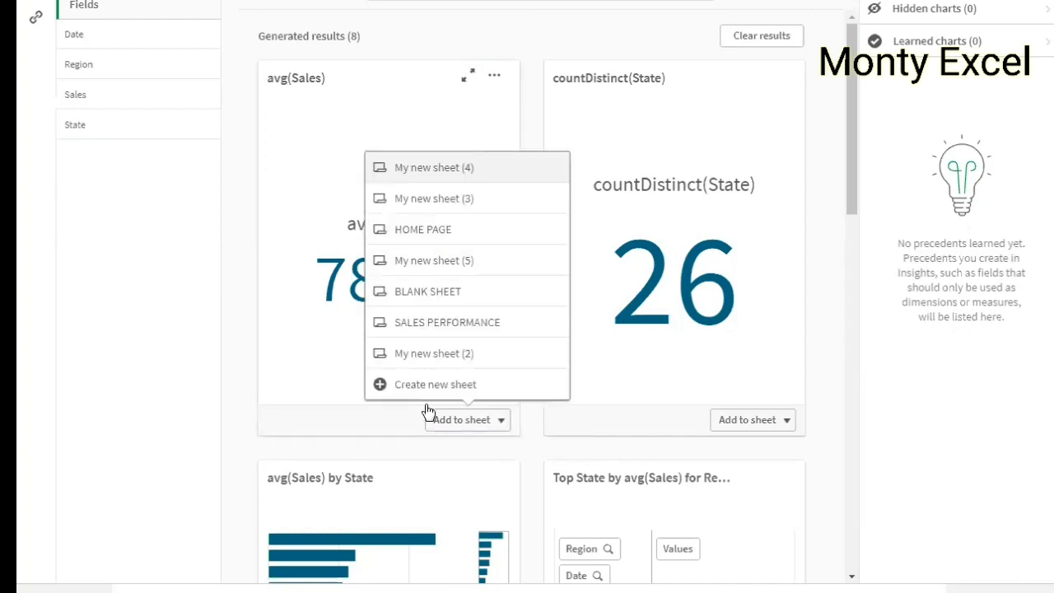
click(454, 326)
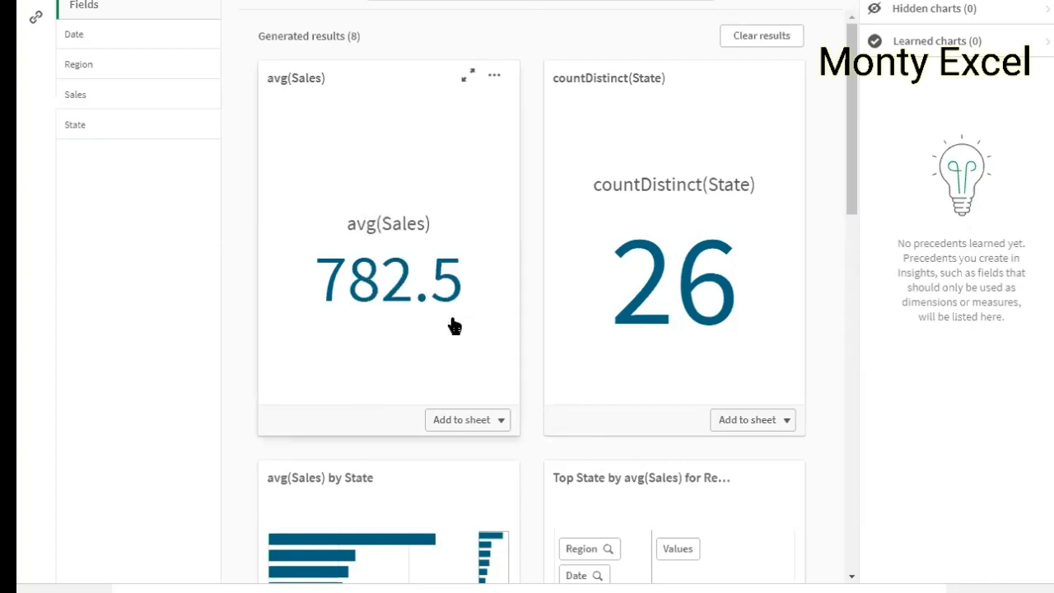
click(789, 423)
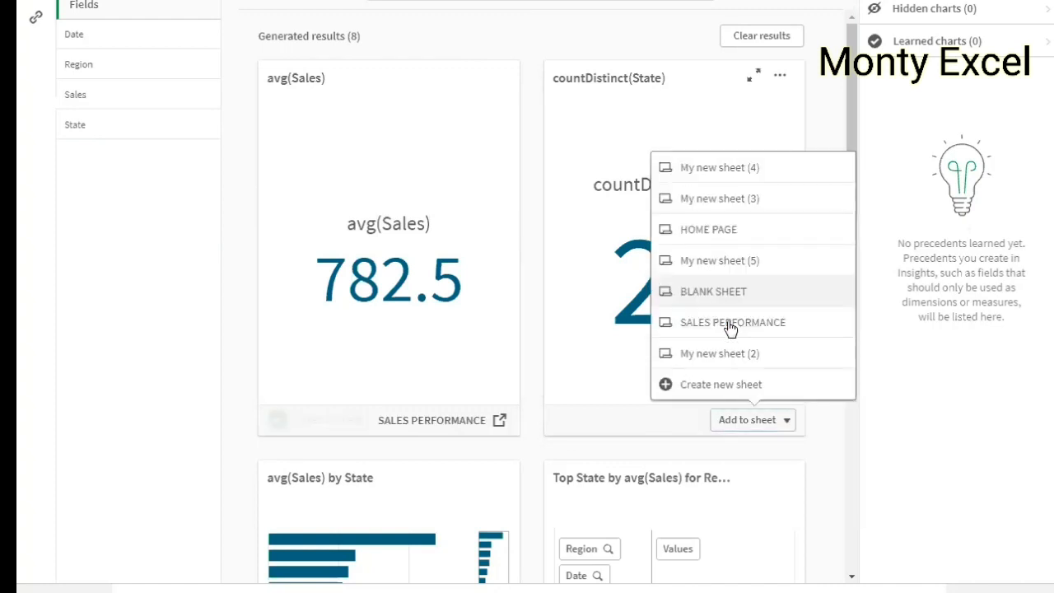
click(730, 326)
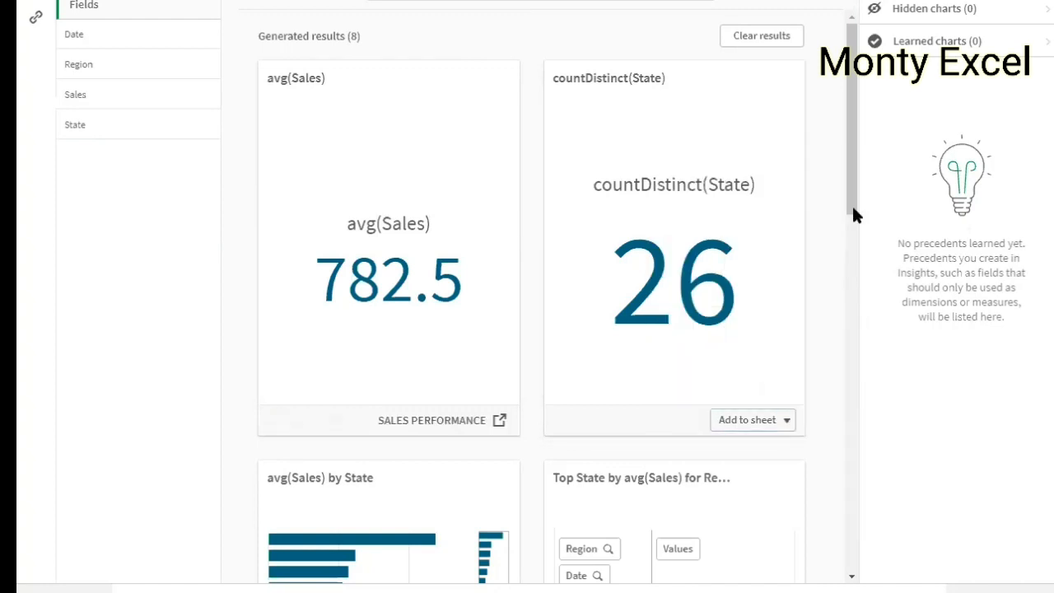
Step: Add the avg(Sales) by State chart and the Top State by avg(Sales) table to the SALES PERFORMANCE sheet
scroll(859, 352, down, 2)
scroll(520, 361, down, 4)
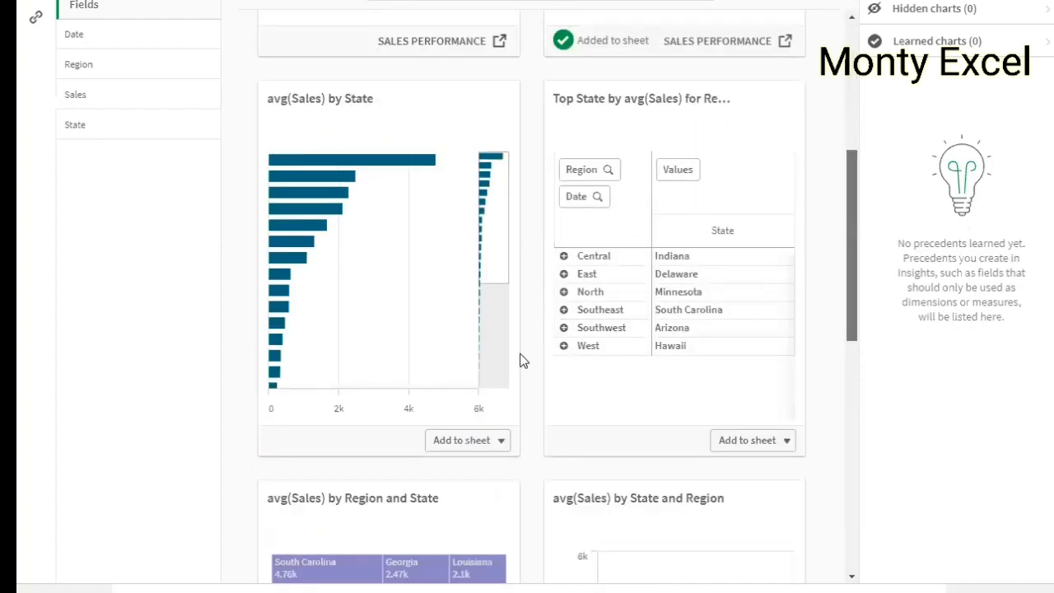
scroll(503, 325, down, 2)
click(501, 323)
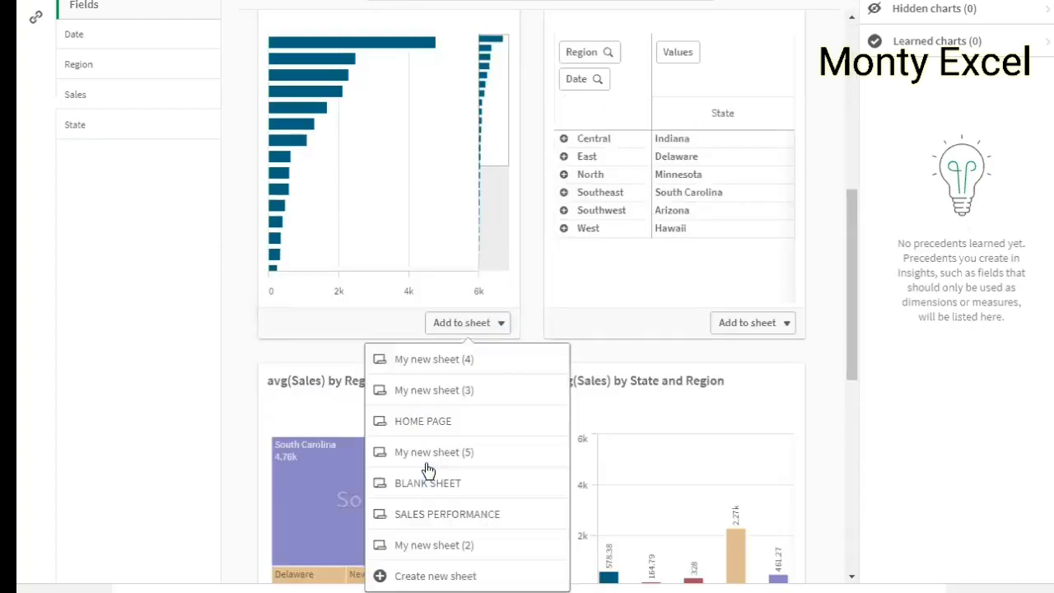
click(440, 517)
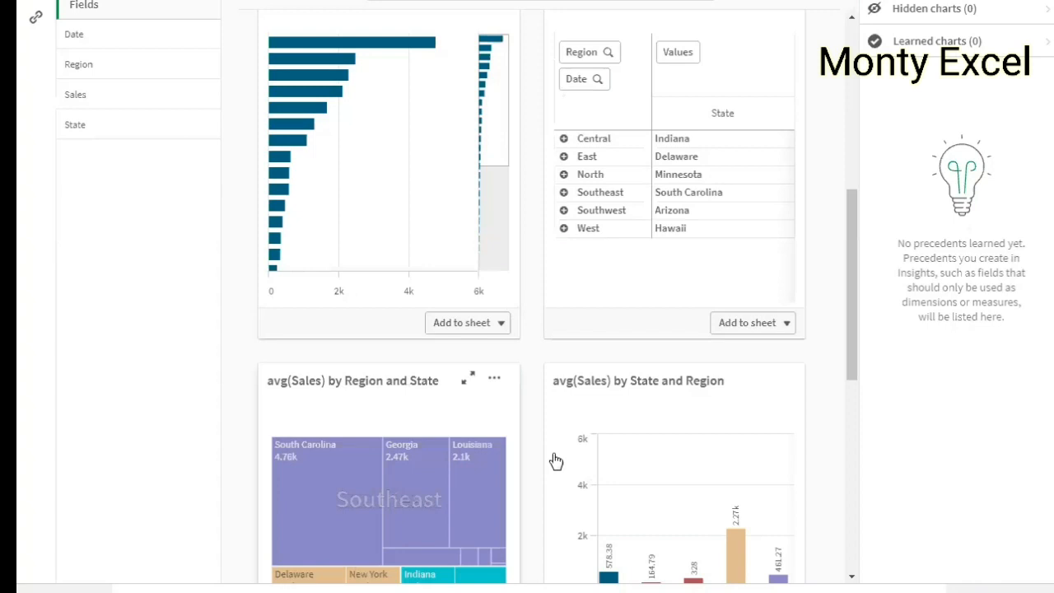
click(794, 325)
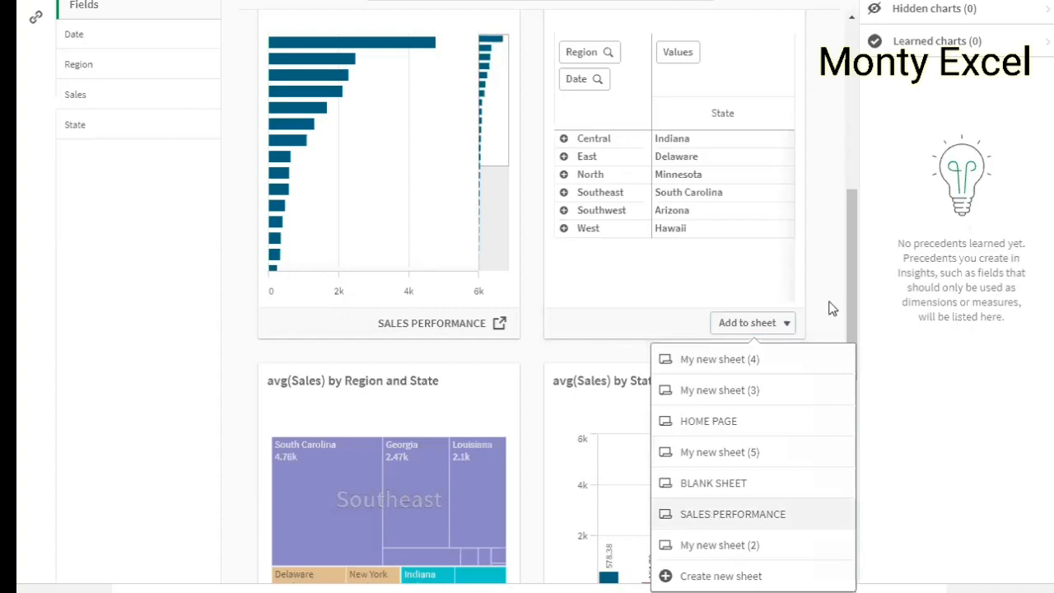
click(852, 275)
Step: Add the avg(Sales) by Region and State treemap to the SALES PERFORMANCE sheet
scroll(852, 357, down, 1)
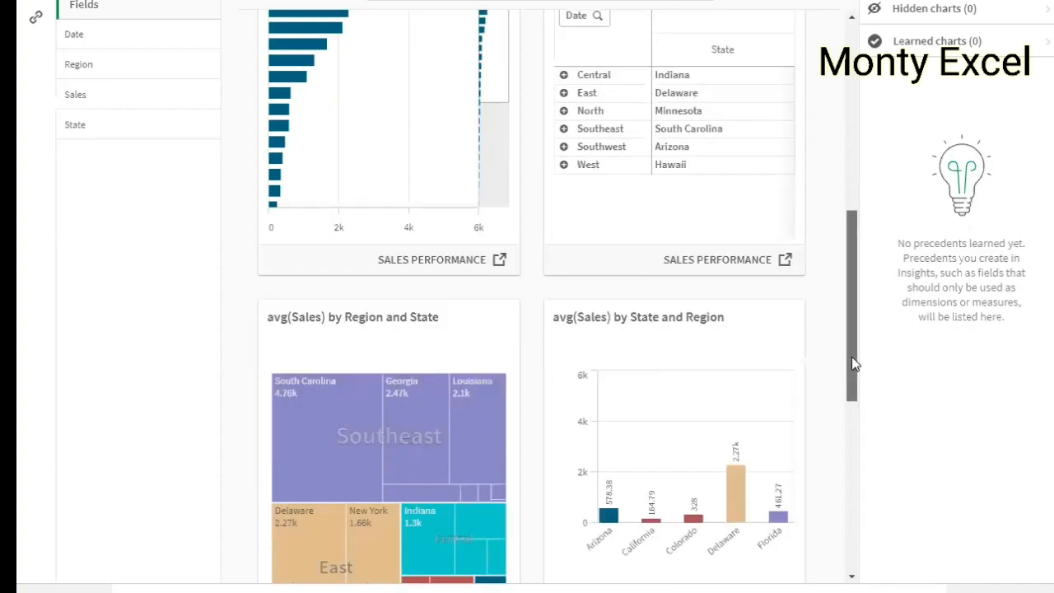
scroll(495, 365, down, 4)
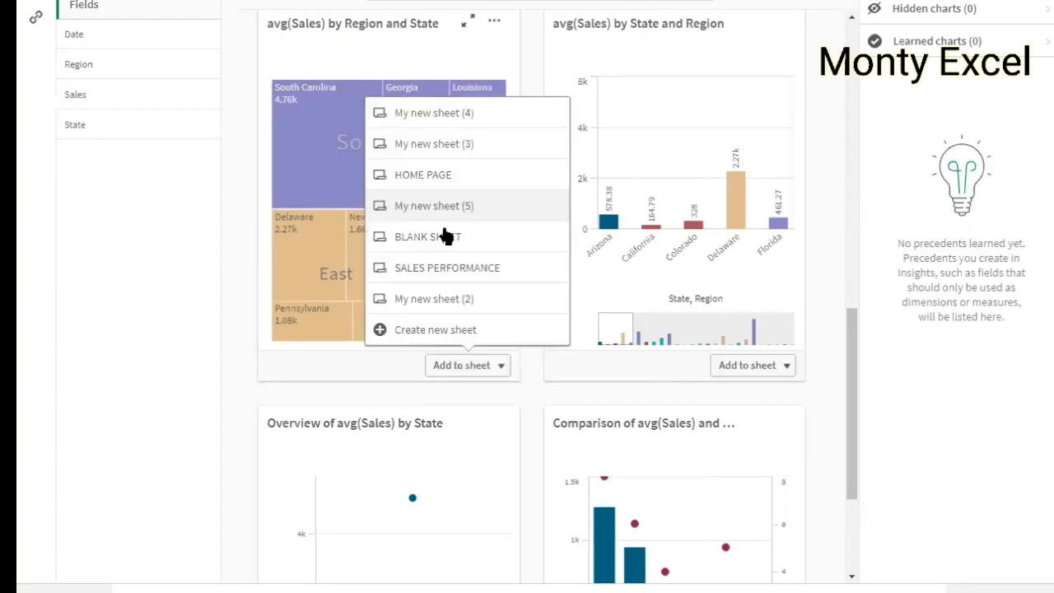
click(821, 312)
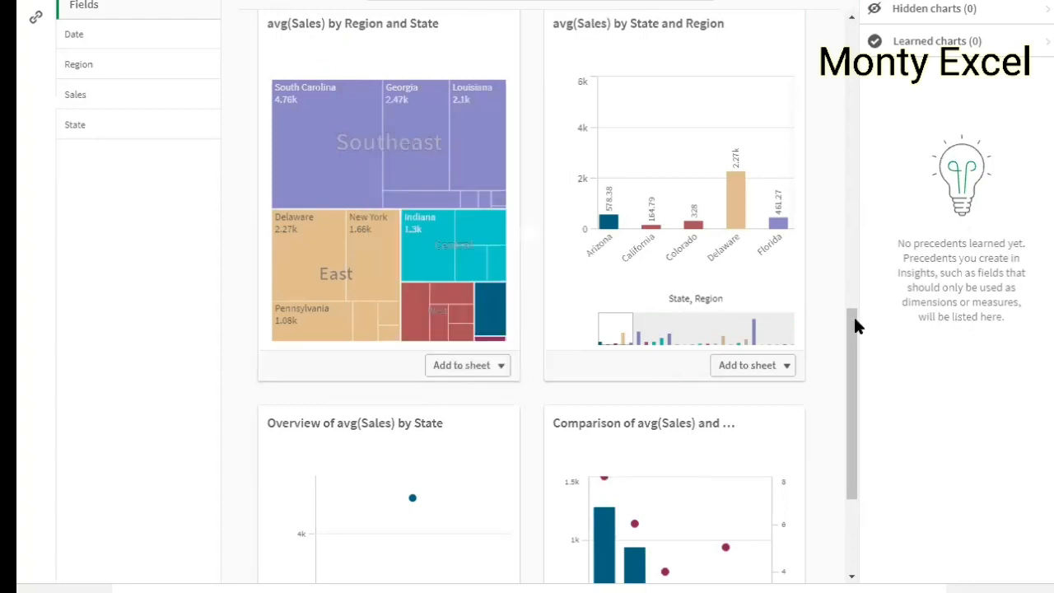
scroll(845, 475, down, 3)
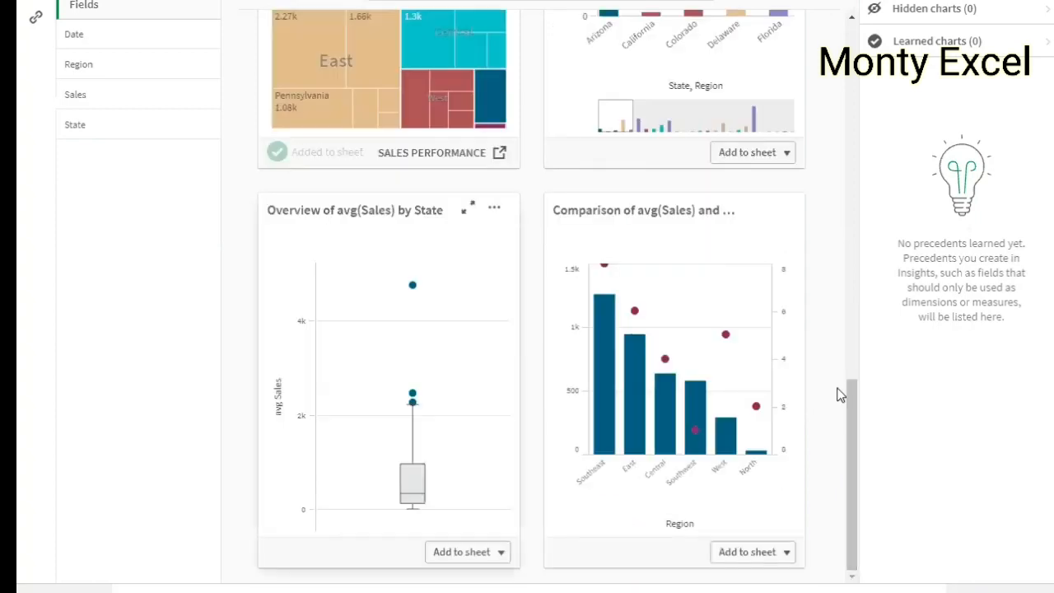
Step: Open the SALES PERFORMANCE sheet and put it in edit mode
drag(852, 435, 851, 16)
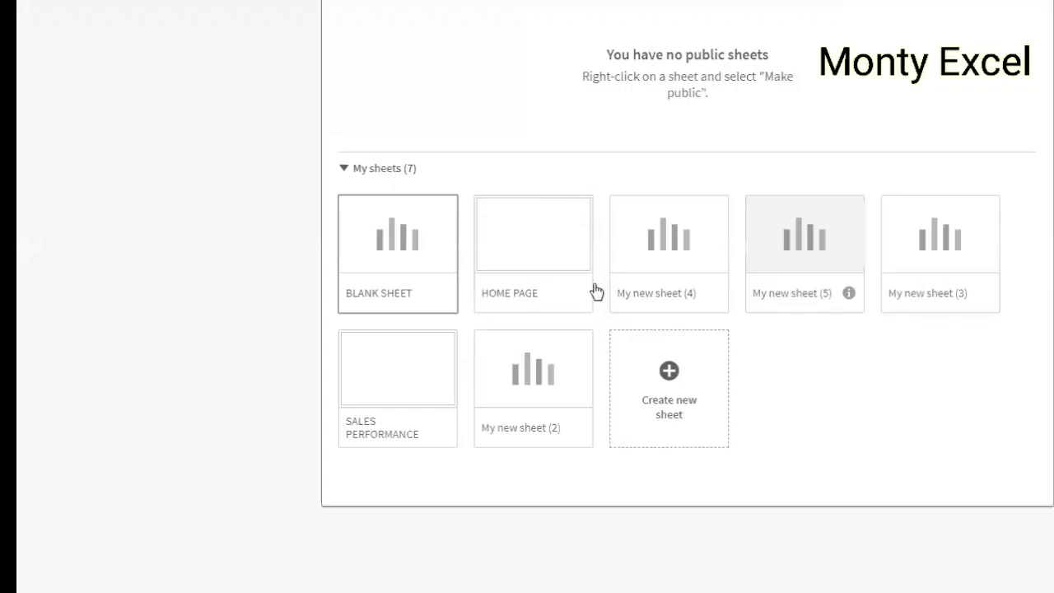
click(420, 383)
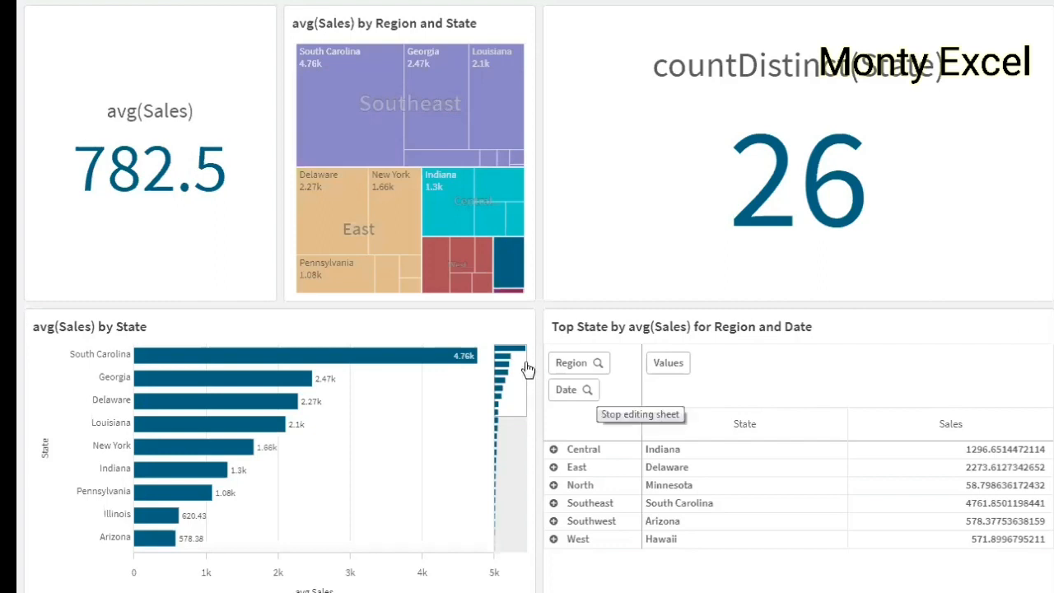
click(543, 196)
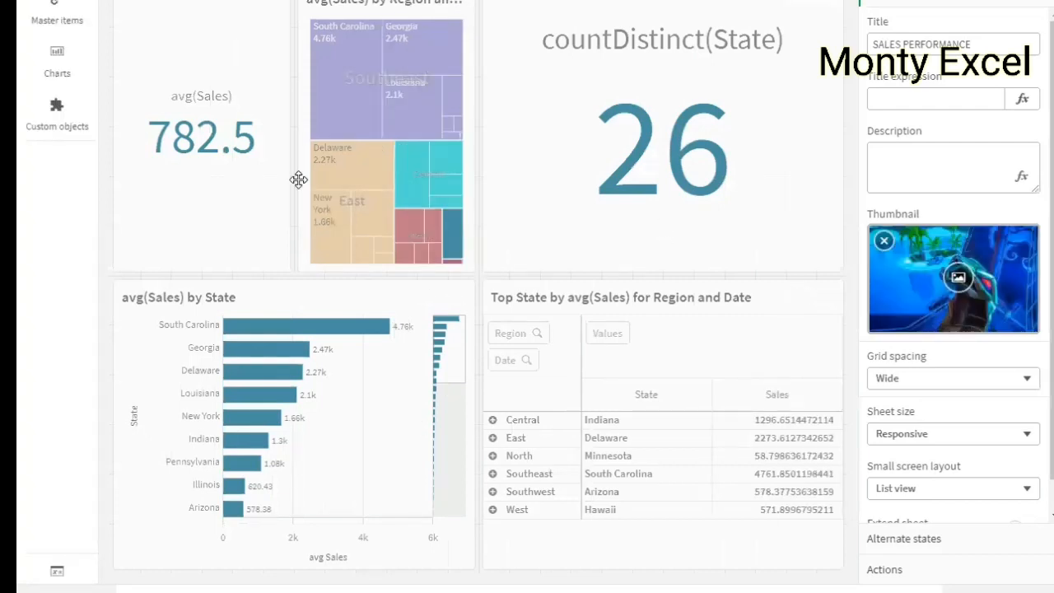
Step: Move the countDistinct(State) KPI between the avg(Sales) KPI and the treemap, and the avg(Sales) by State chart to the upper row's right half
drag(522, 153, 299, 180)
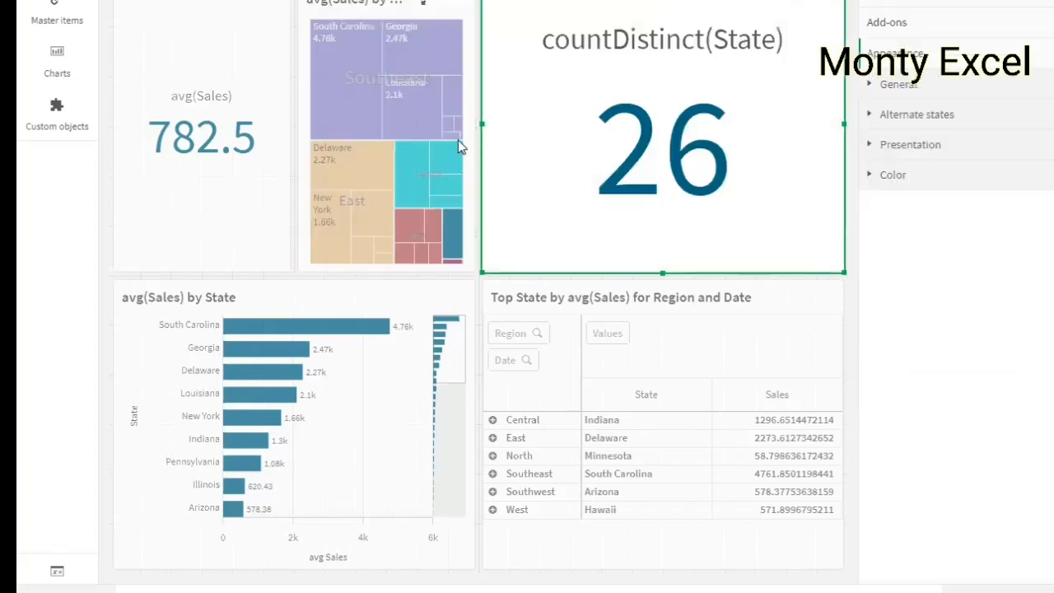
drag(452, 323, 726, 140)
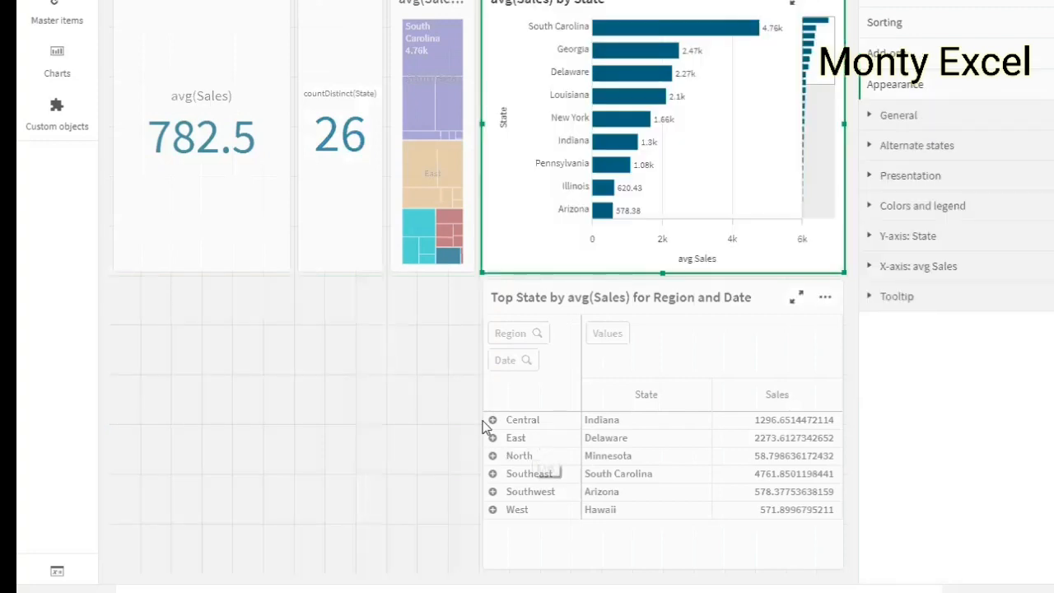
Step: Fit the Top State table into the lower row's left half and stretch the avg(Sales) by State chart down to the sheet's lower edge
drag(485, 437, 66, 431)
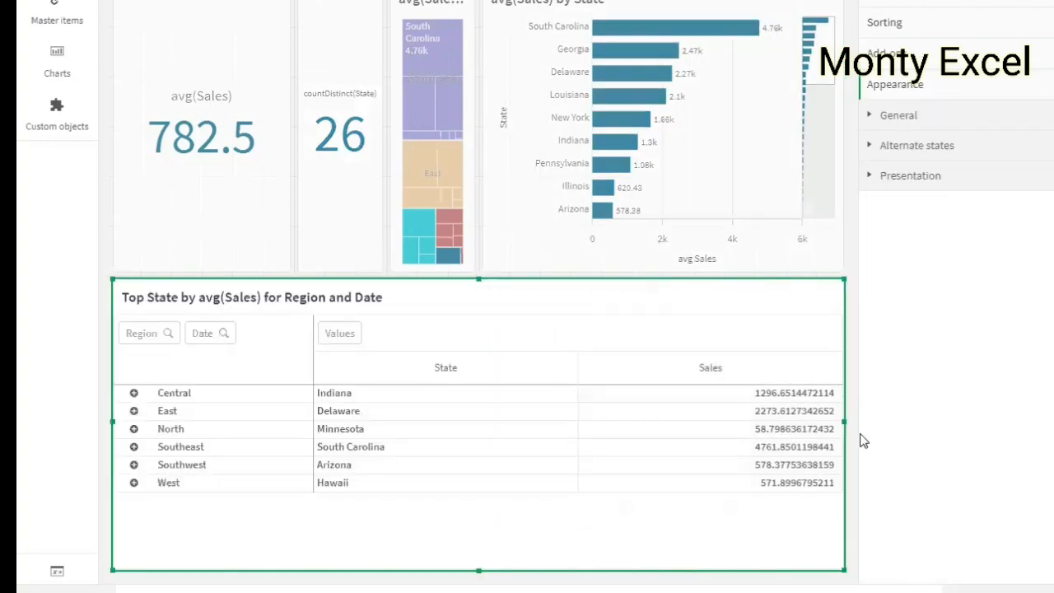
drag(627, 406, 483, 395)
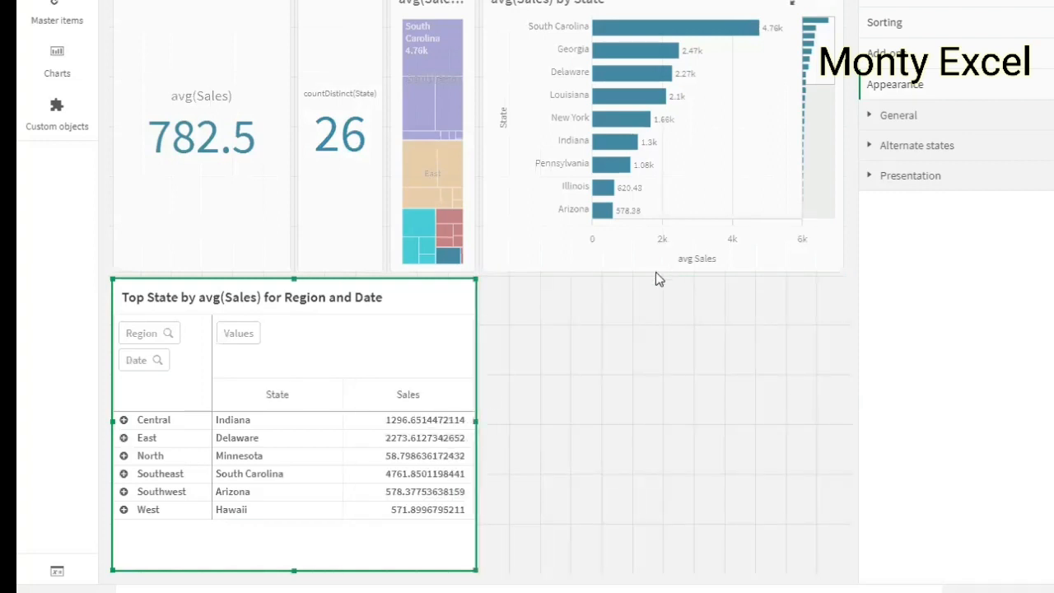
drag(664, 274, 650, 584)
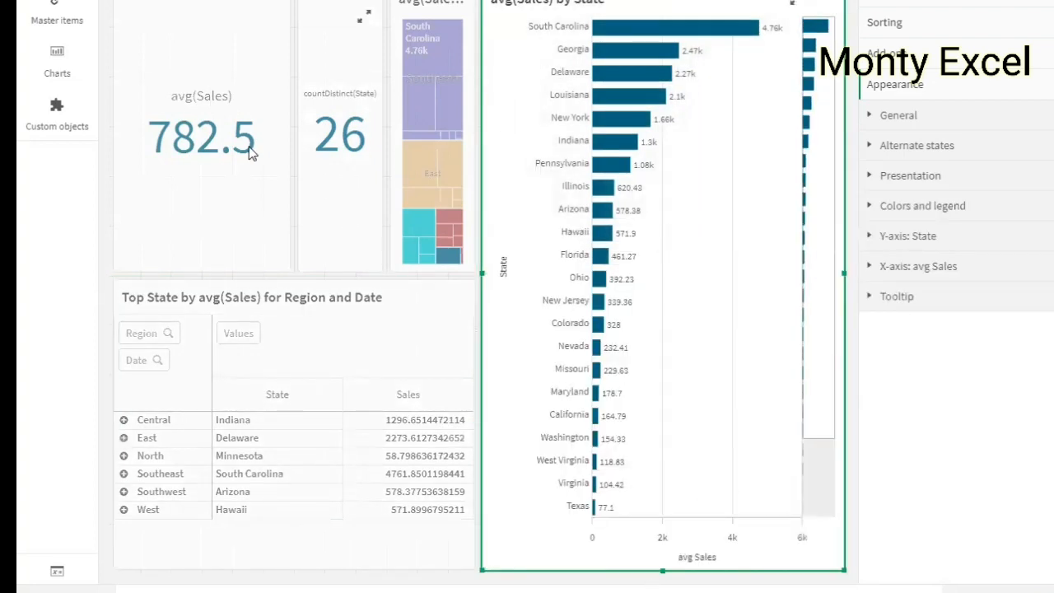
Step: Shorten the avg(Sales) and countDistinct(State) KPIs to the same reduced height along the sheet's upper edge
click(203, 268)
drag(203, 271, 213, 74)
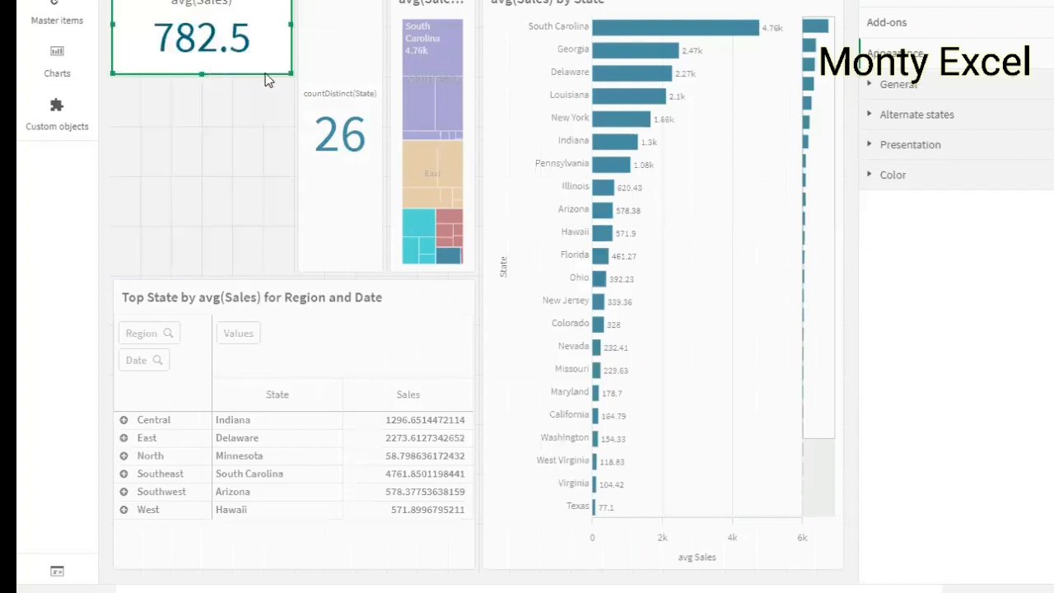
click(338, 271)
drag(340, 268, 340, 74)
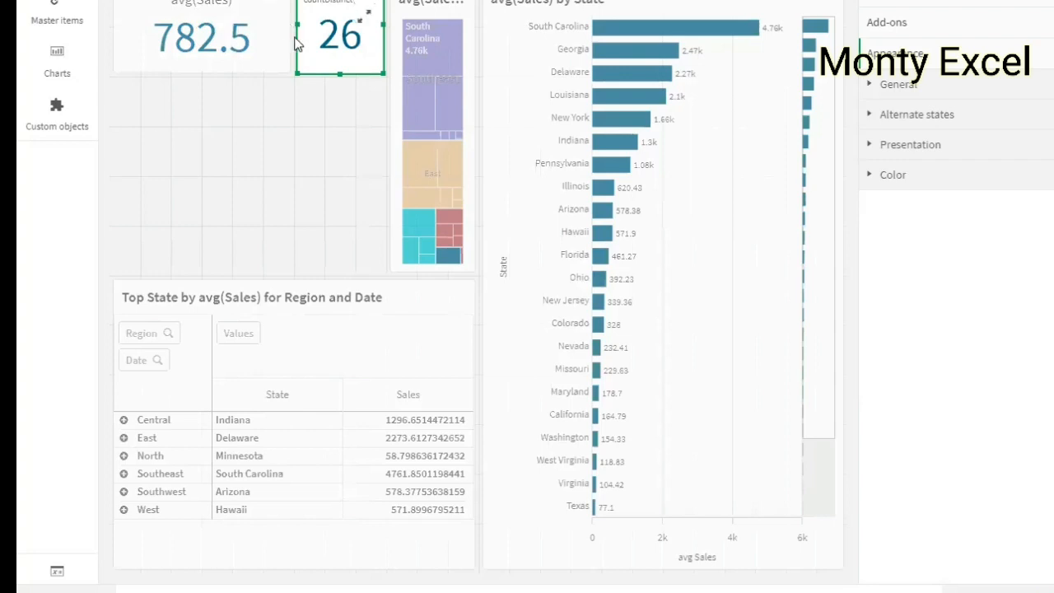
Step: Adjust the widths of the avg(Sales) and countDistinct(State) KPIs so they meet without a gap
click(238, 36)
drag(292, 36, 230, 36)
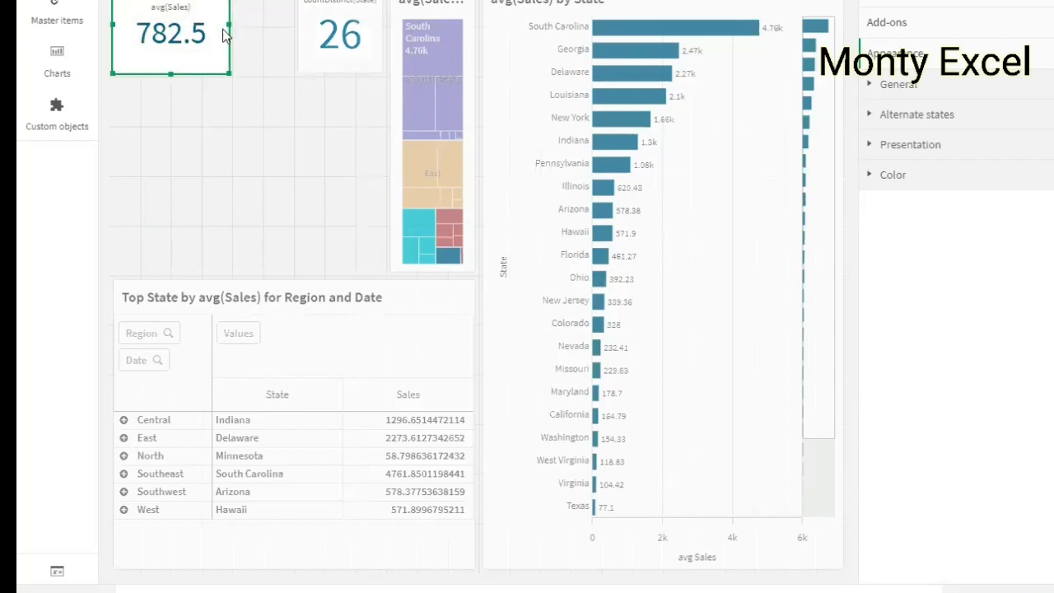
click(302, 31)
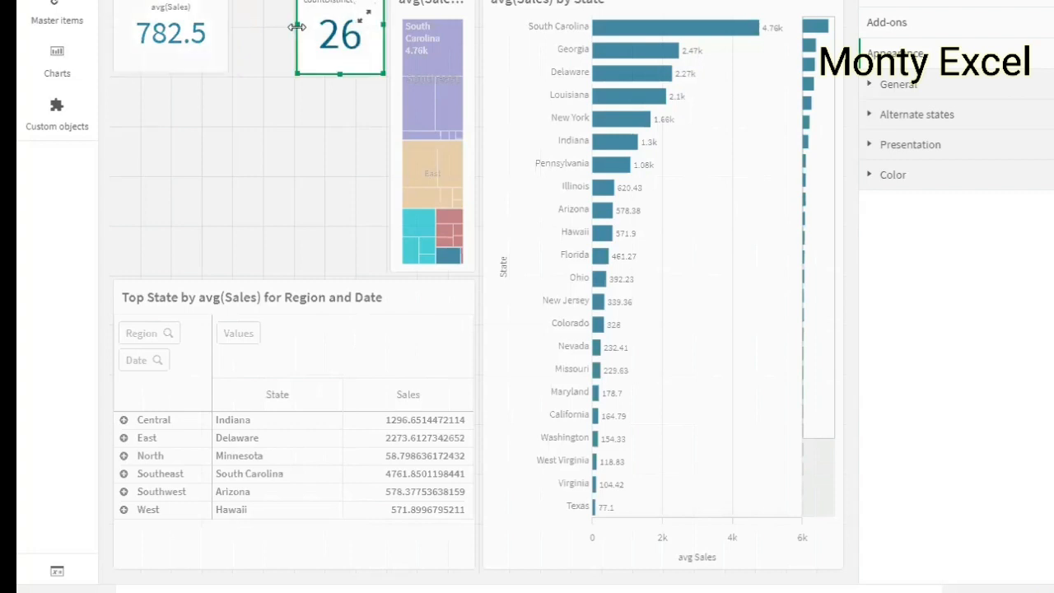
drag(298, 27, 233, 43)
key(ctrl+z)
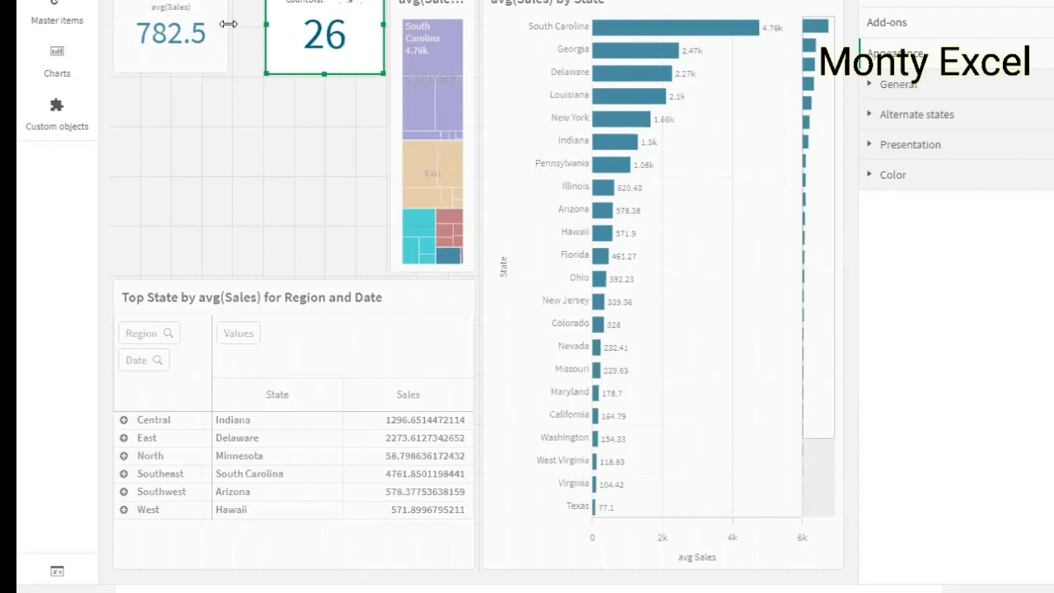
click(224, 31)
drag(260, 24, 260, 23)
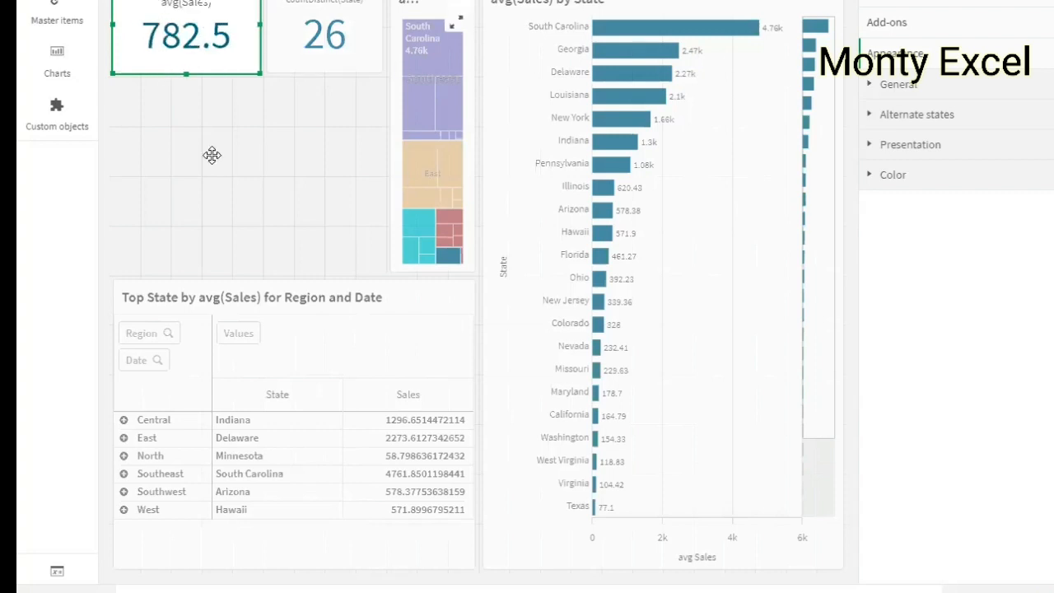
Step: Move the treemap below the two KPIs, widen the countDistinct(State) KPI up to the bar chart and shift its left edge one column right
drag(423, 14, 369, 29)
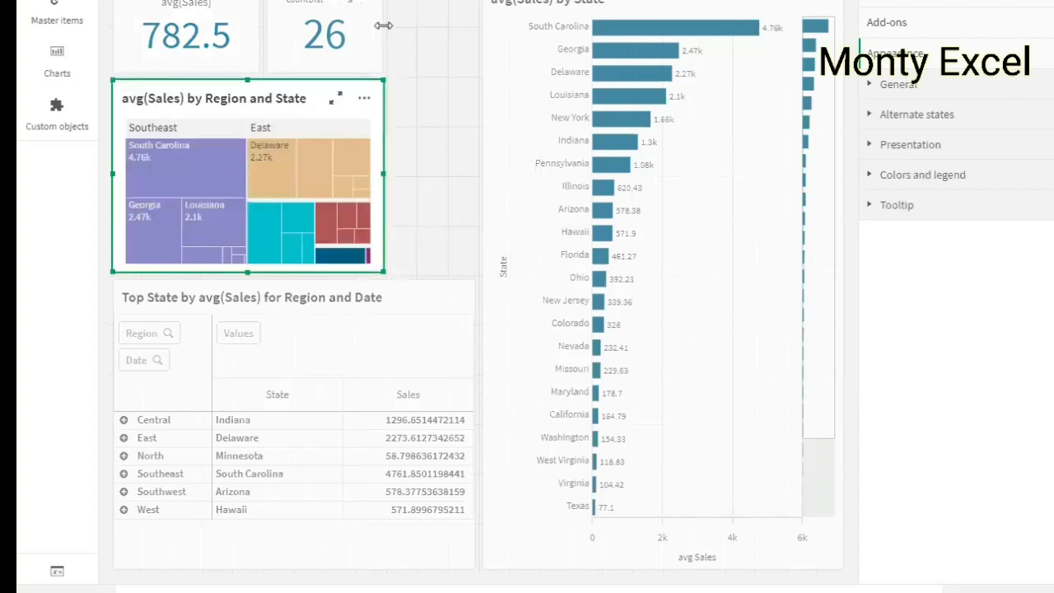
click(380, 31)
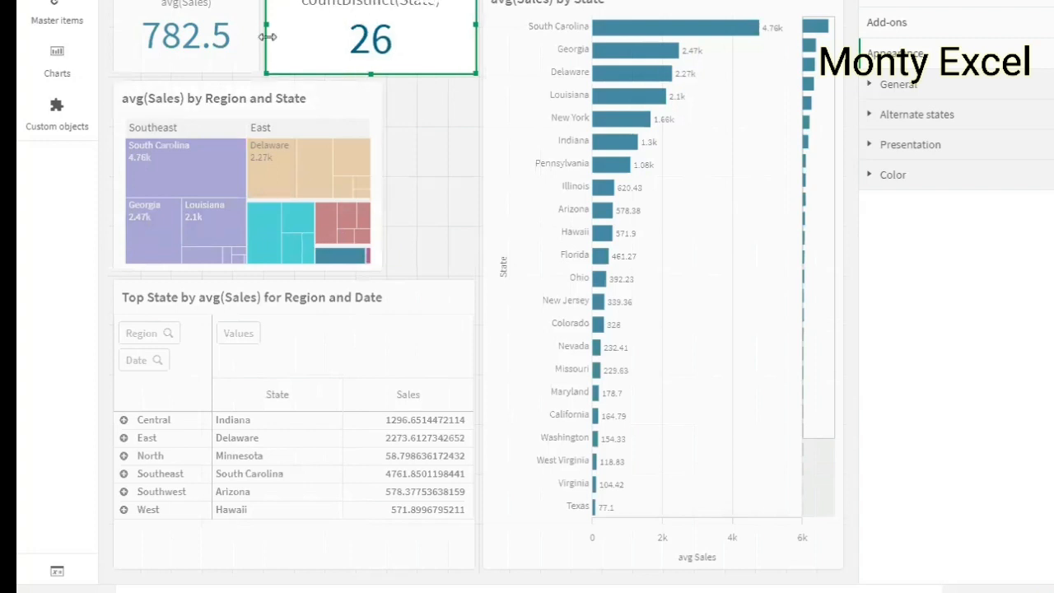
drag(265, 28, 295, 21)
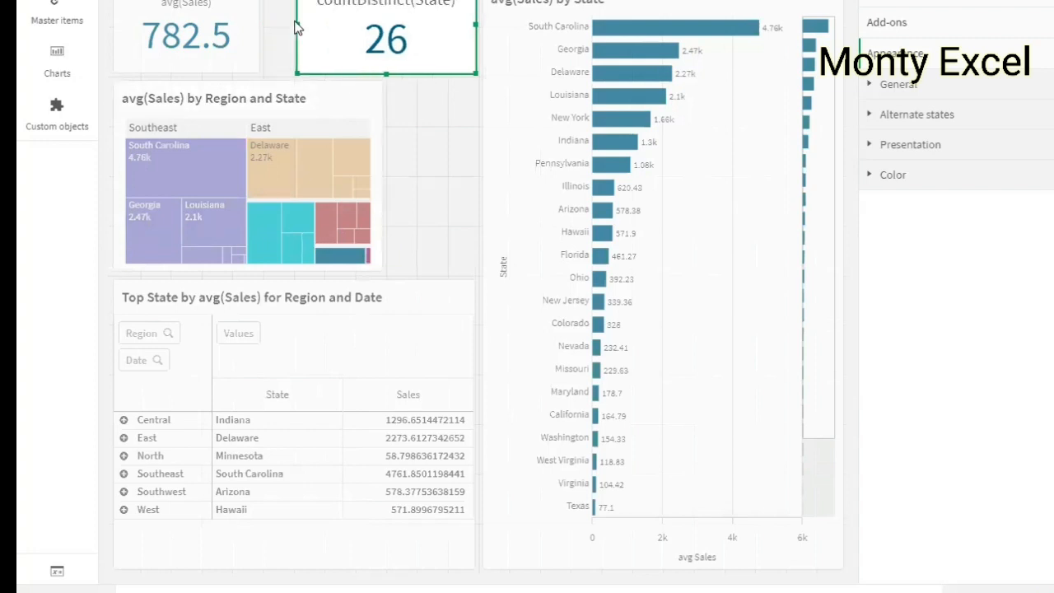
Step: Widen the avg(Sales) KPI up to the countDistinct(State) KPI and the treemap up to the avg(Sales) by State bar chart
click(251, 32)
drag(295, 28, 303, 25)
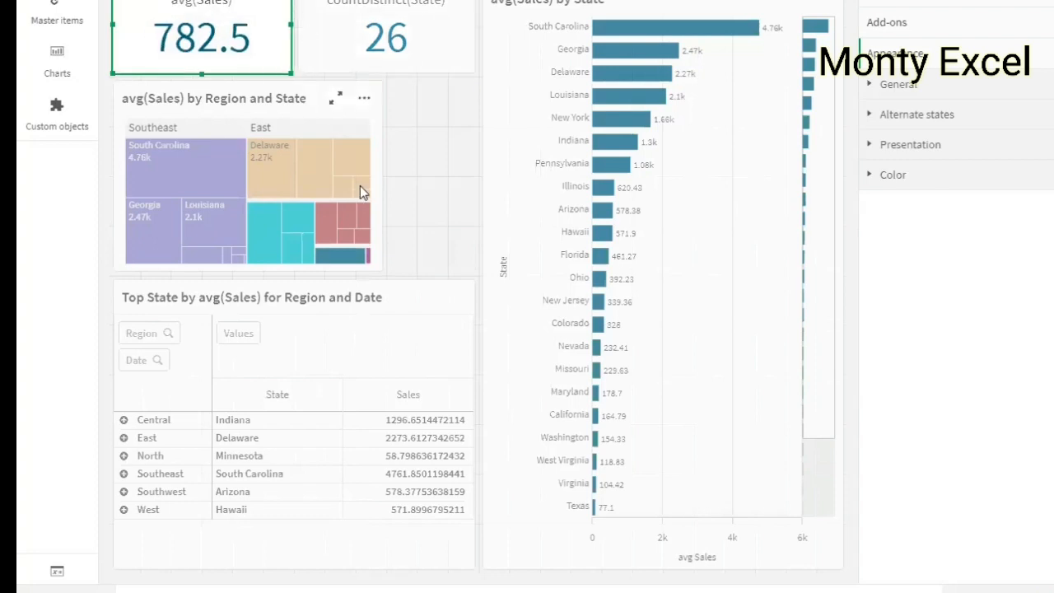
click(381, 203)
drag(391, 179, 489, 181)
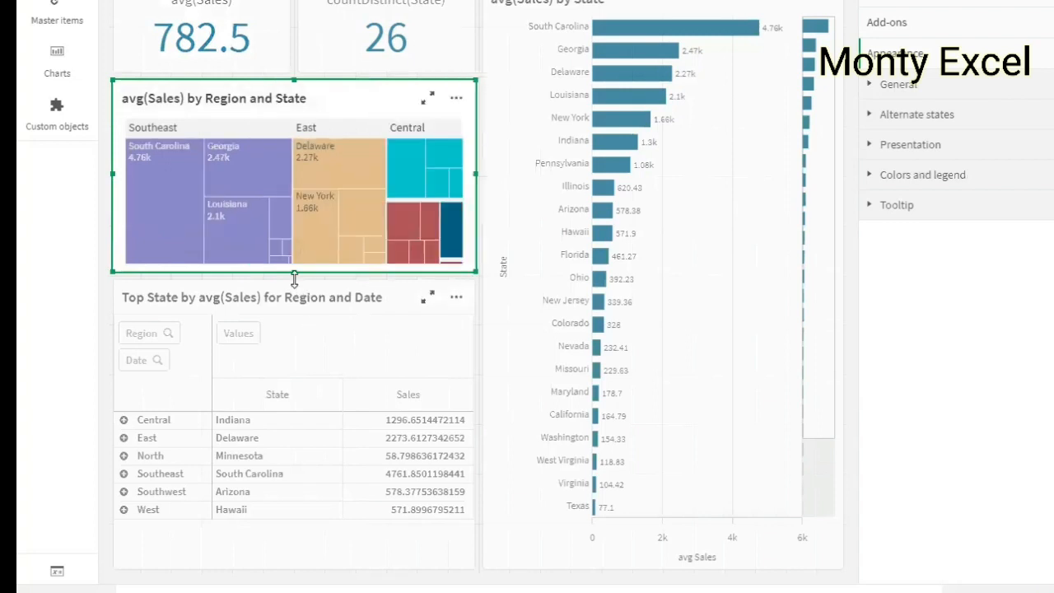
Step: Shorten the Top State table from its upper edge, stretch the treemap down to meet it and finish editing the sheet
drag(294, 280, 290, 334)
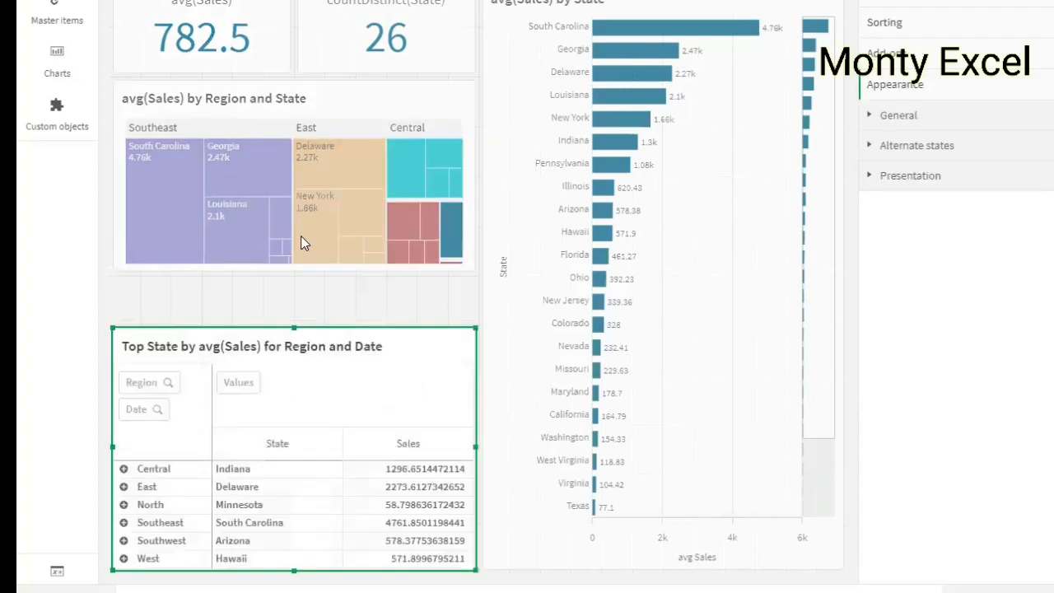
drag(297, 276, 289, 336)
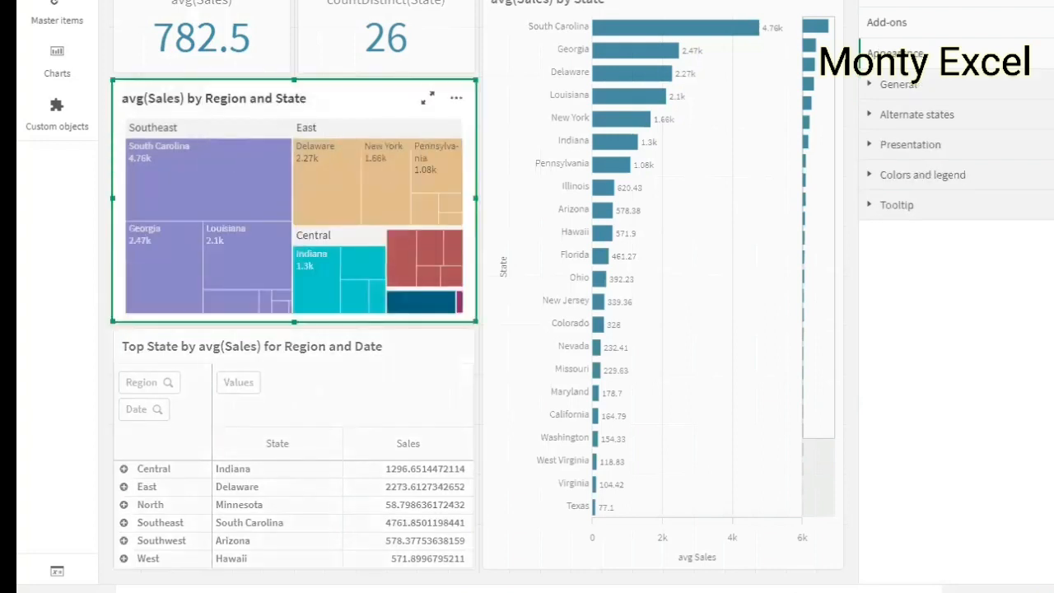
key(ctrl+e)
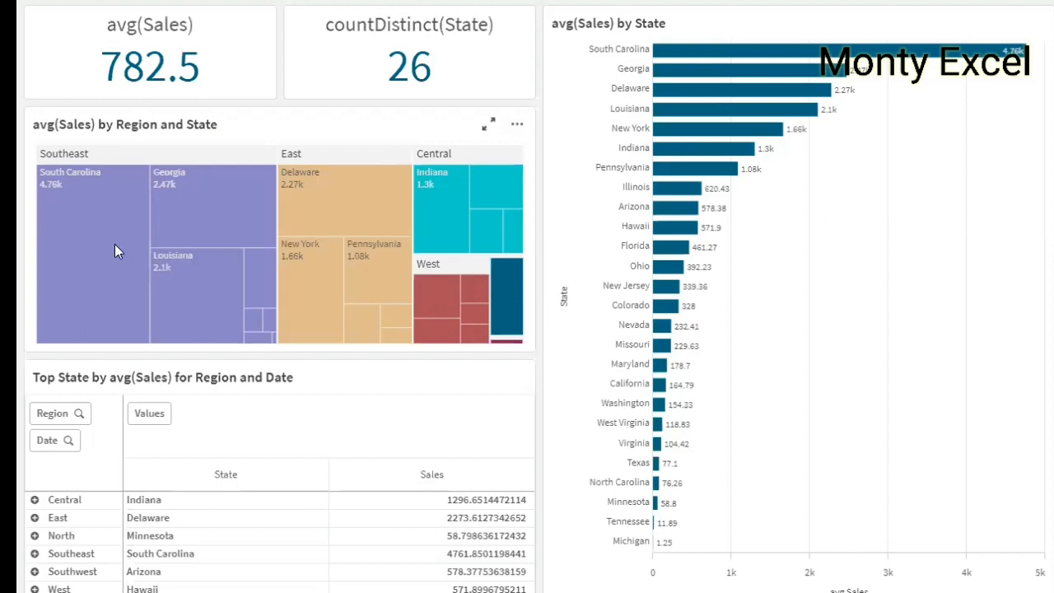
Step: Expand the Central region in the Top State table to inspect its yearly rows and collapse it again
mouse_move(114, 244)
click(34, 500)
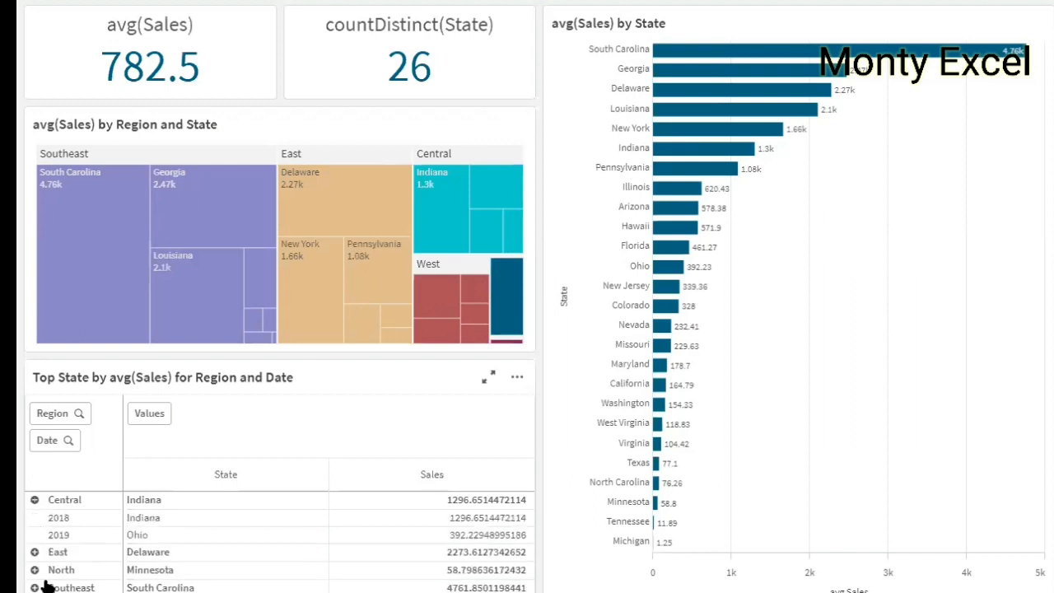
click(35, 502)
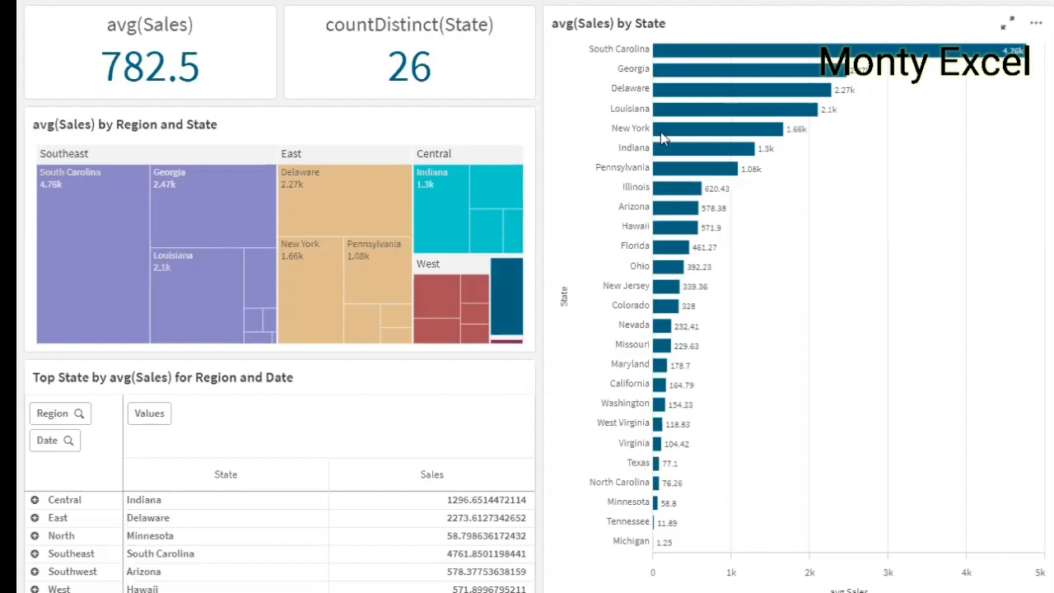
Step: Try to select the New York bar in the avg(Sales) by State chart
mouse_move(660, 131)
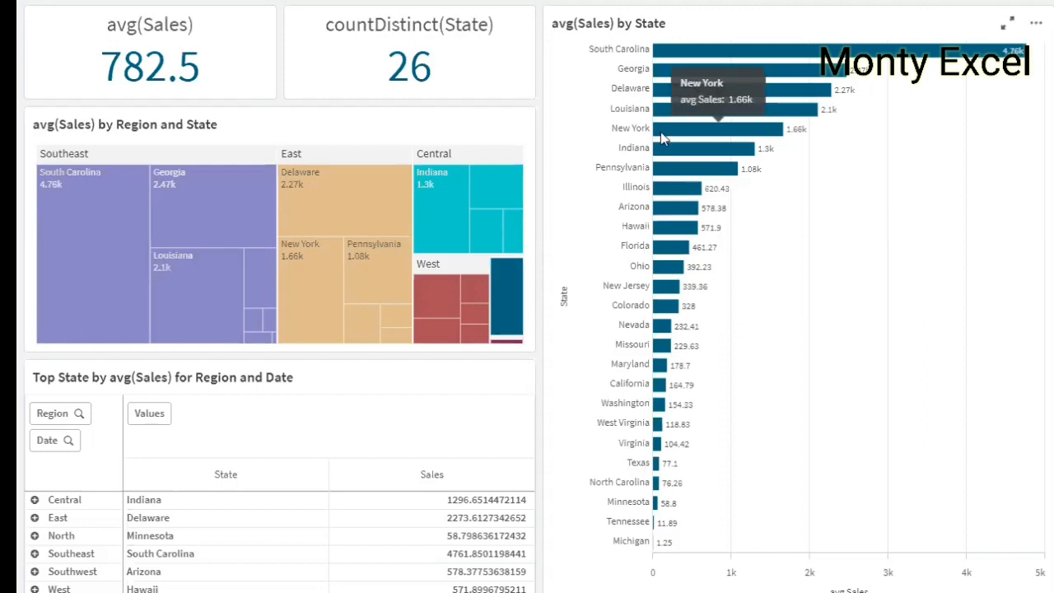
click(661, 132)
click(663, 136)
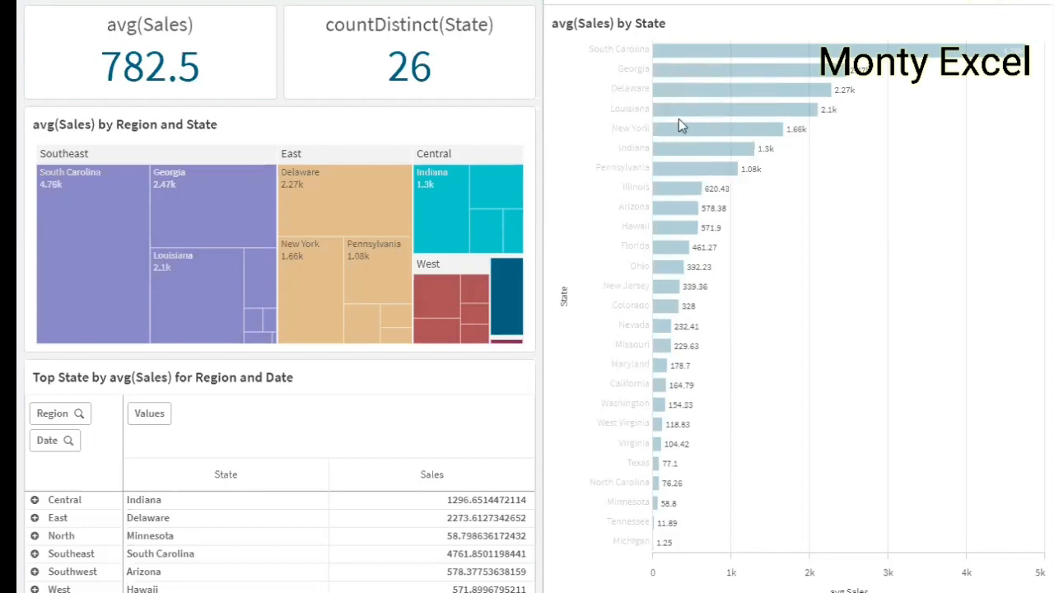
click(985, 2)
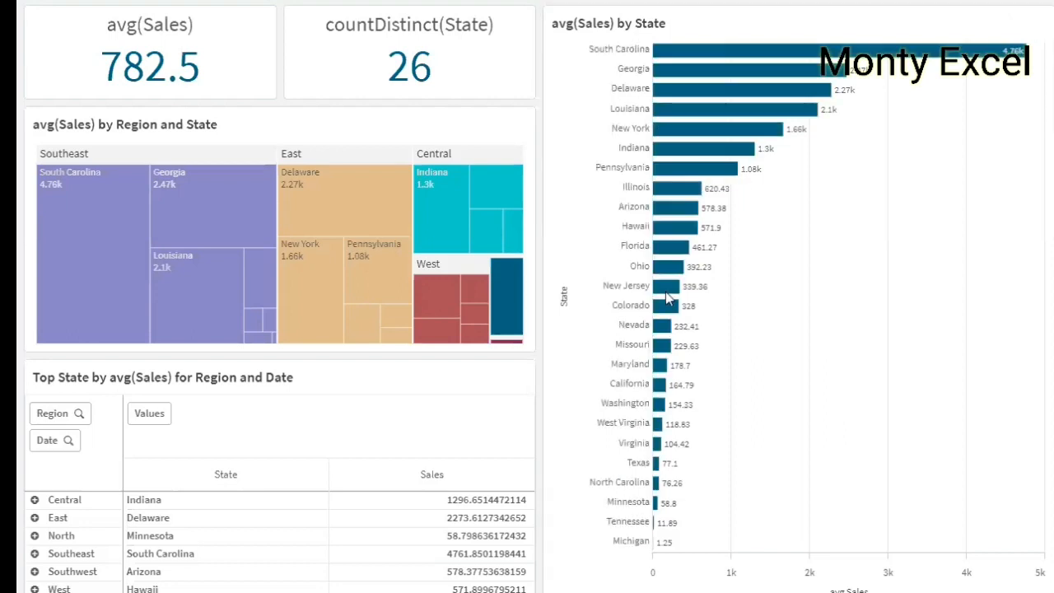
click(662, 128)
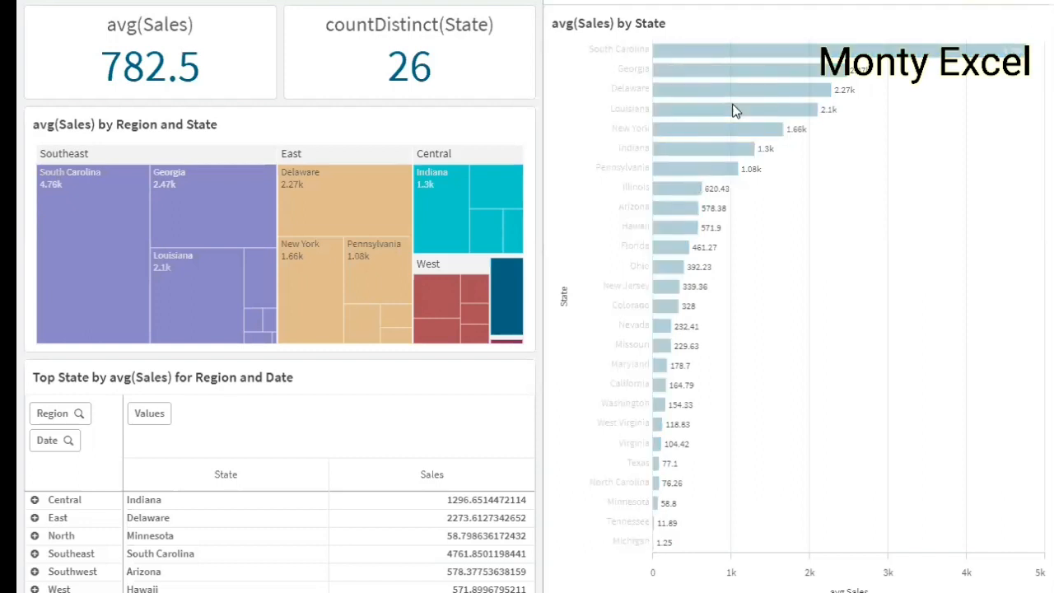
click(696, 120)
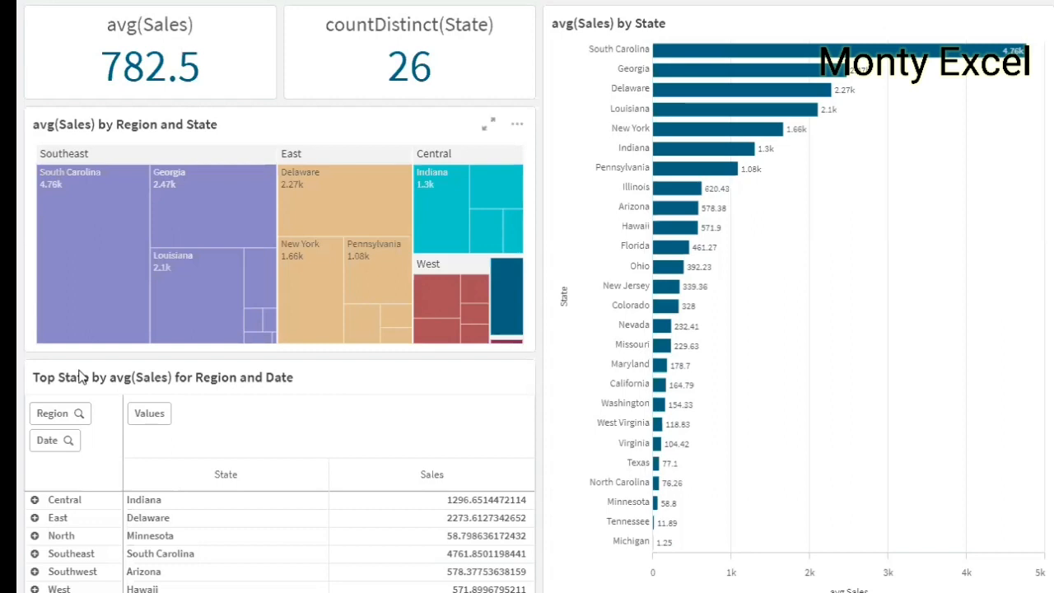
Step: Filter the sheet to the Southeast region from the treemap and clear that selection
click(95, 243)
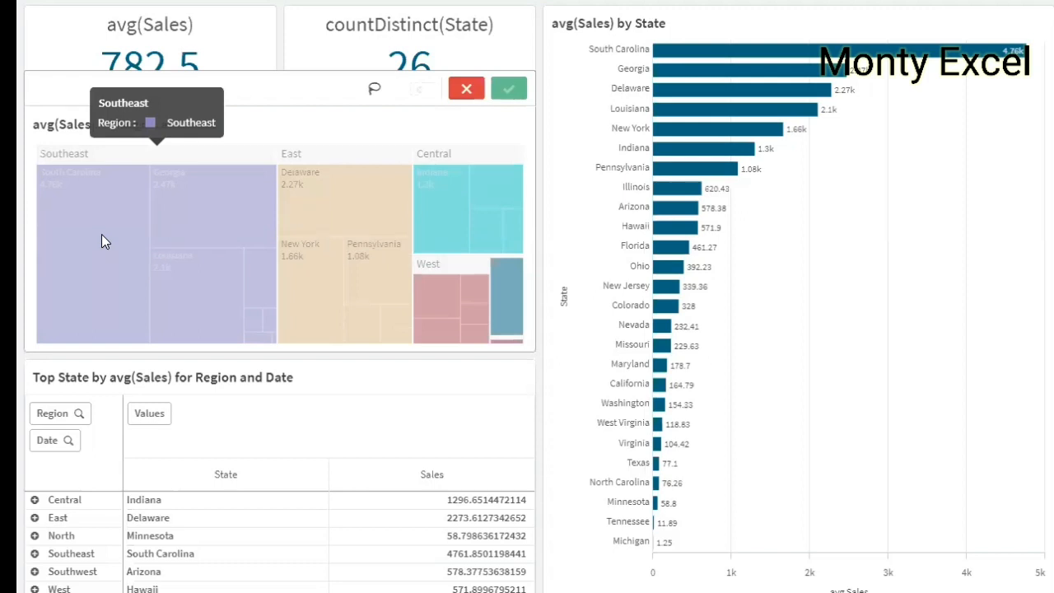
click(130, 220)
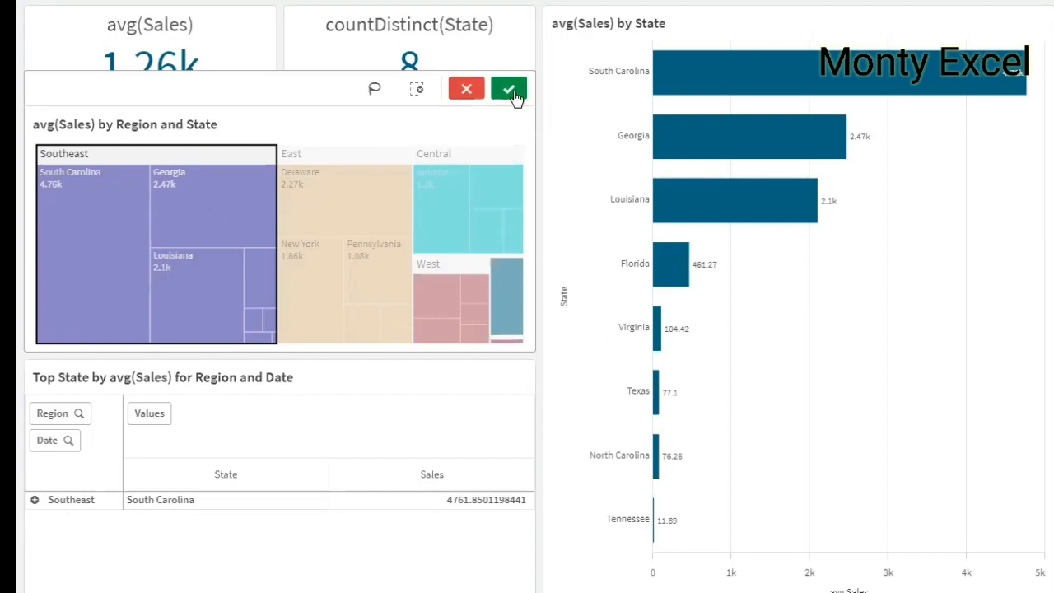
click(585, 422)
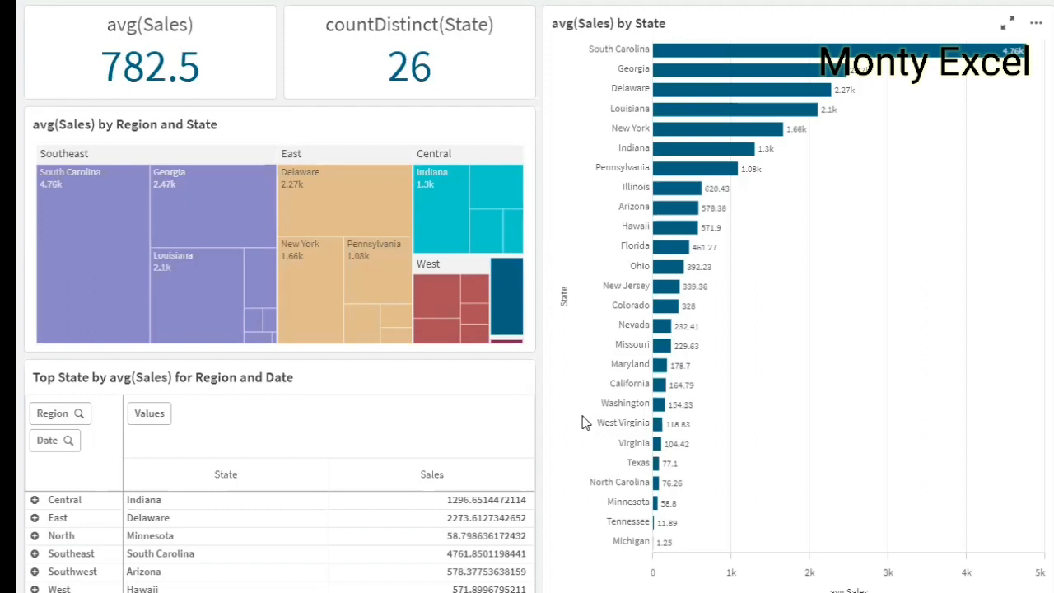
Step: Filter the sheet to the East region from the treemap, expand East into years in the Top State table and clear the filter
mouse_move(351, 221)
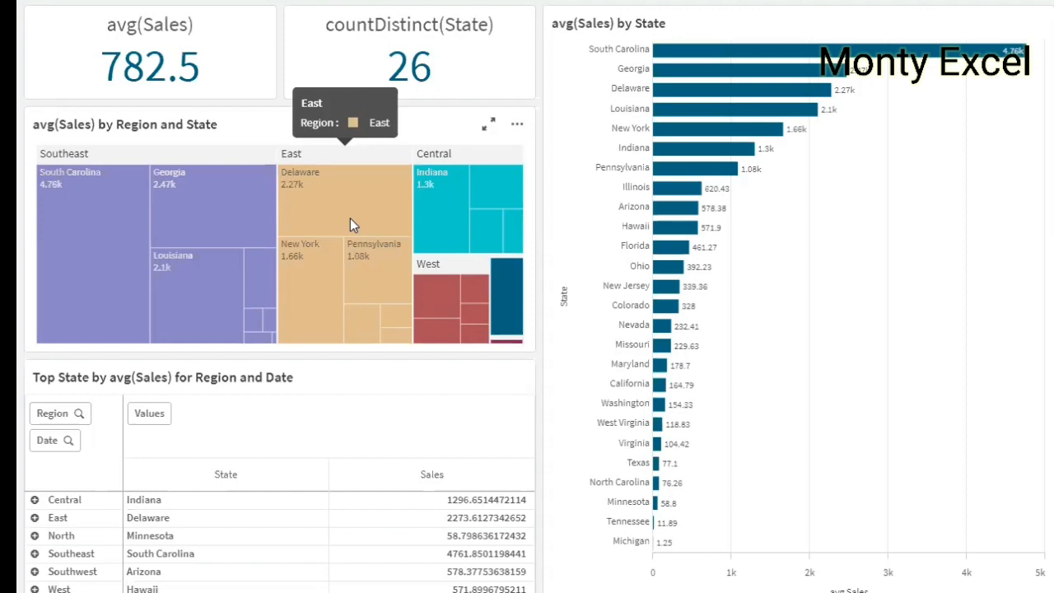
click(350, 224)
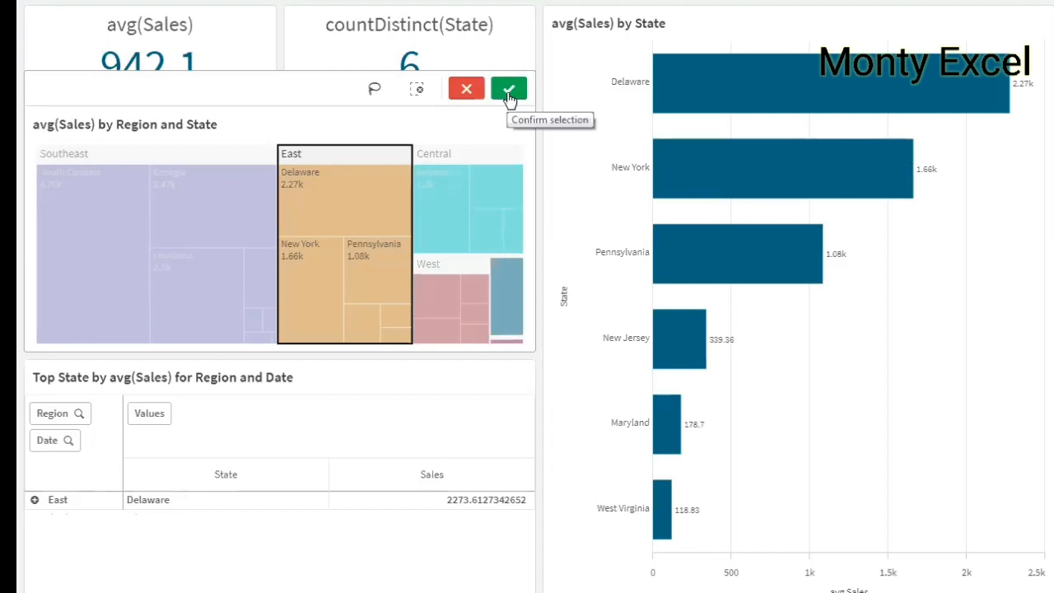
click(510, 90)
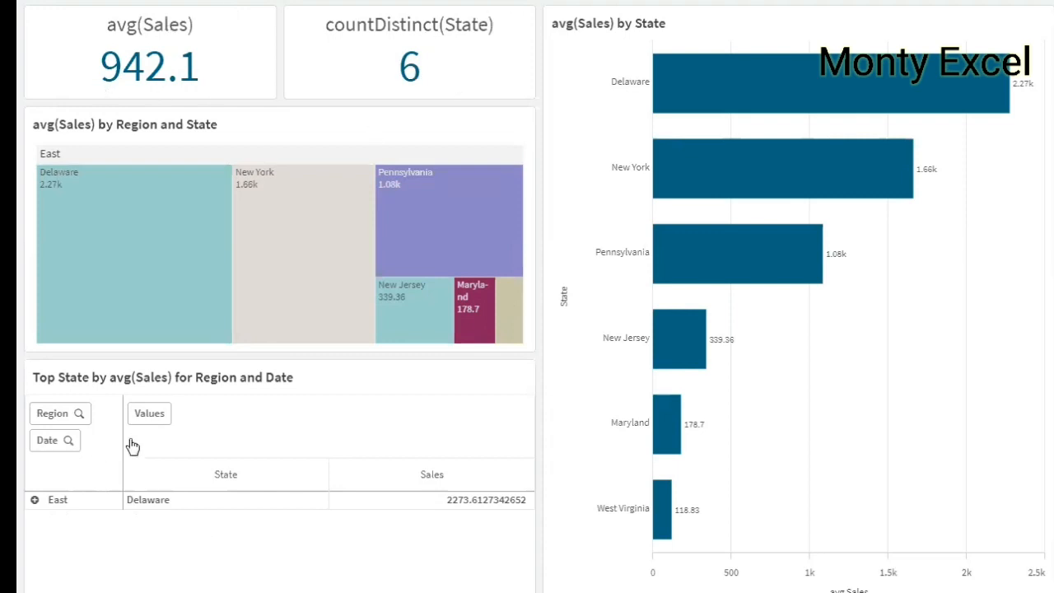
click(35, 502)
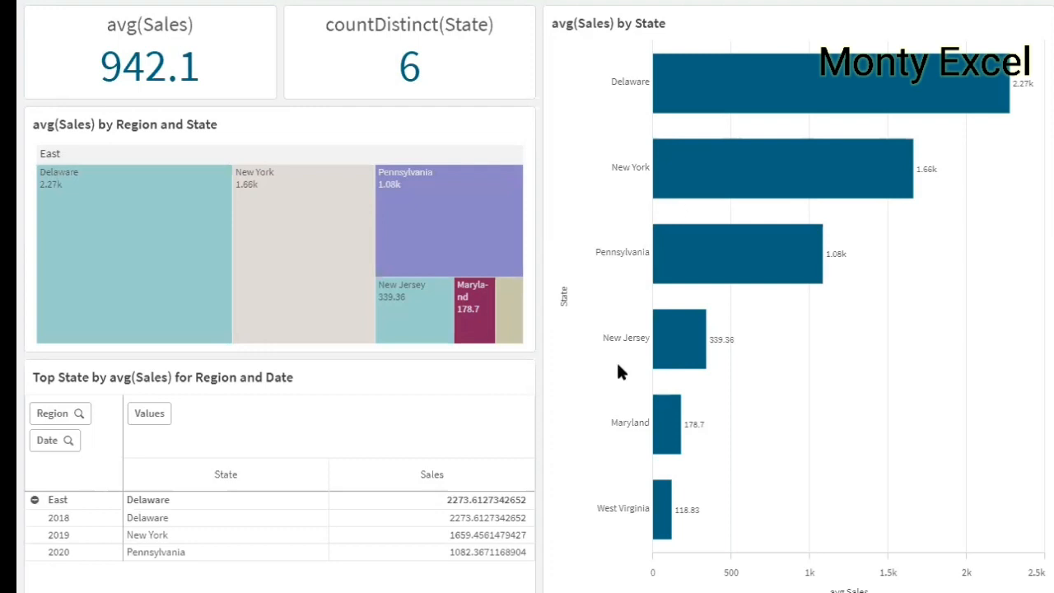
mouse_move(618, 365)
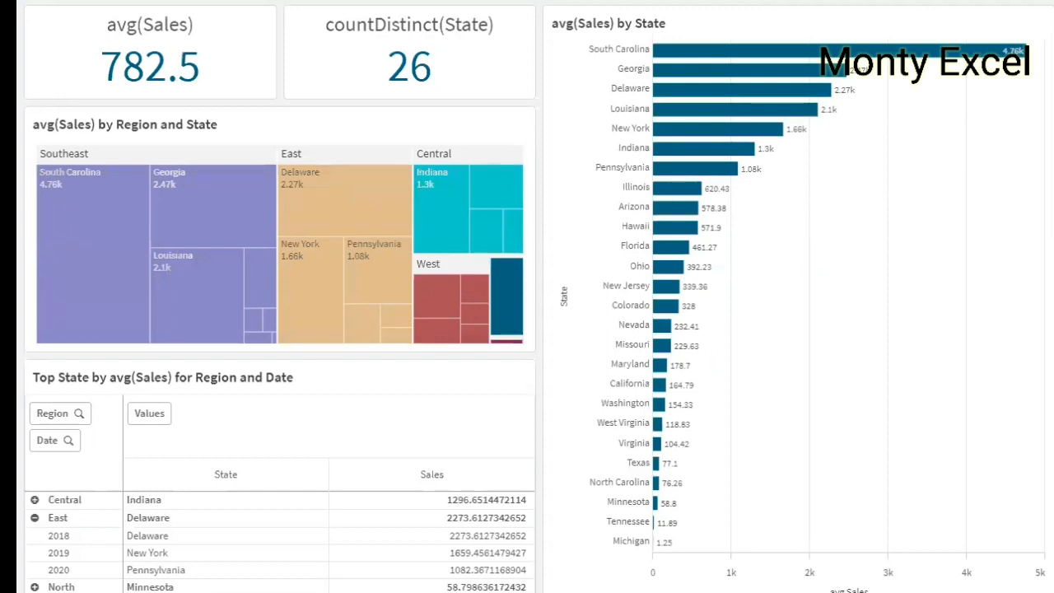
Step: Filter the sheet to the Central region from the treemap and expand Central into years in the Top State table
click(435, 204)
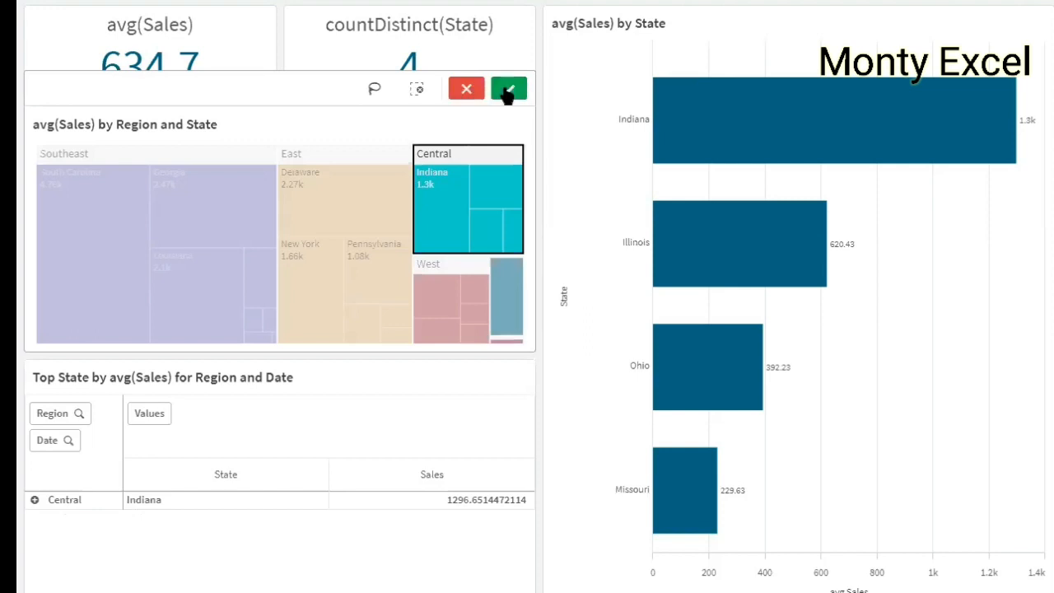
click(508, 91)
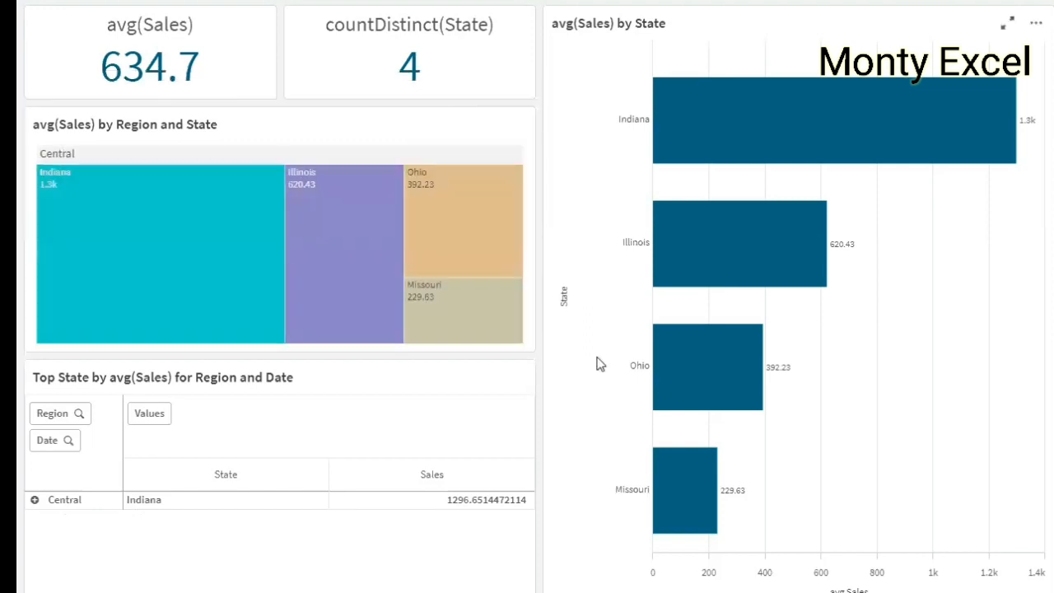
mouse_move(600, 363)
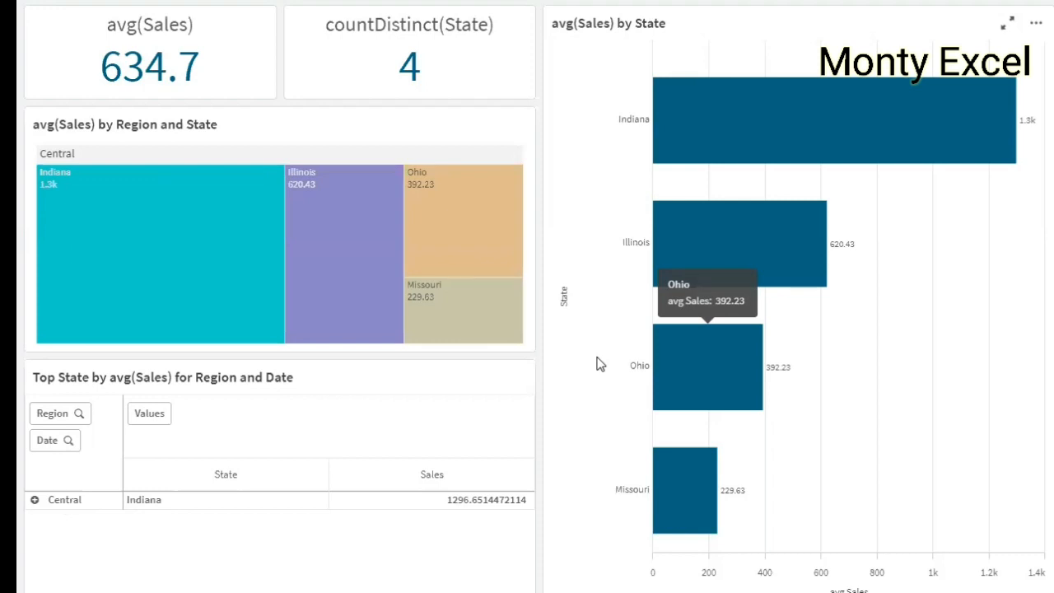
mouse_move(218, 47)
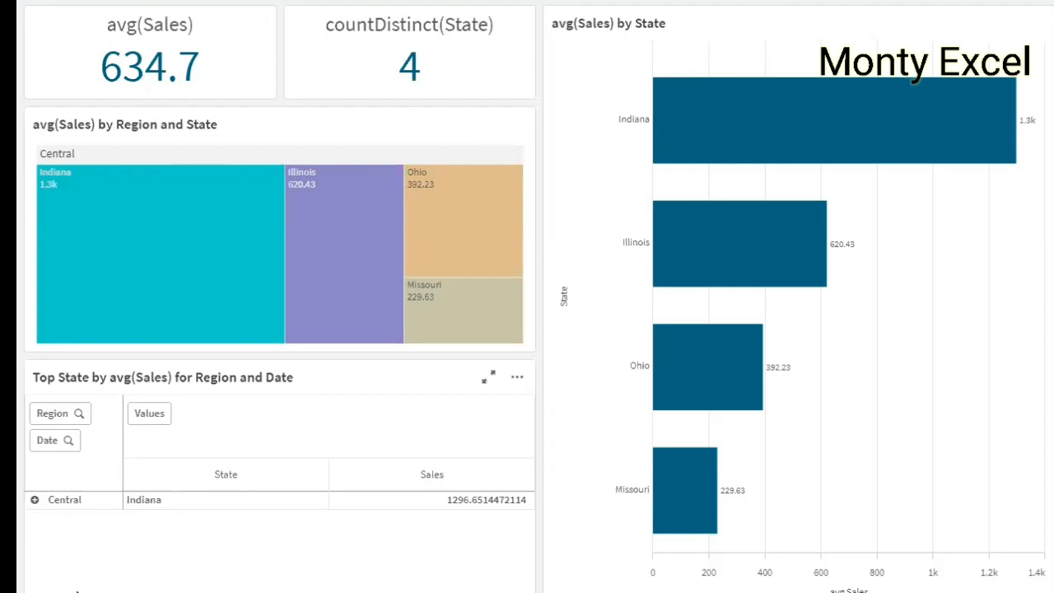
click(34, 500)
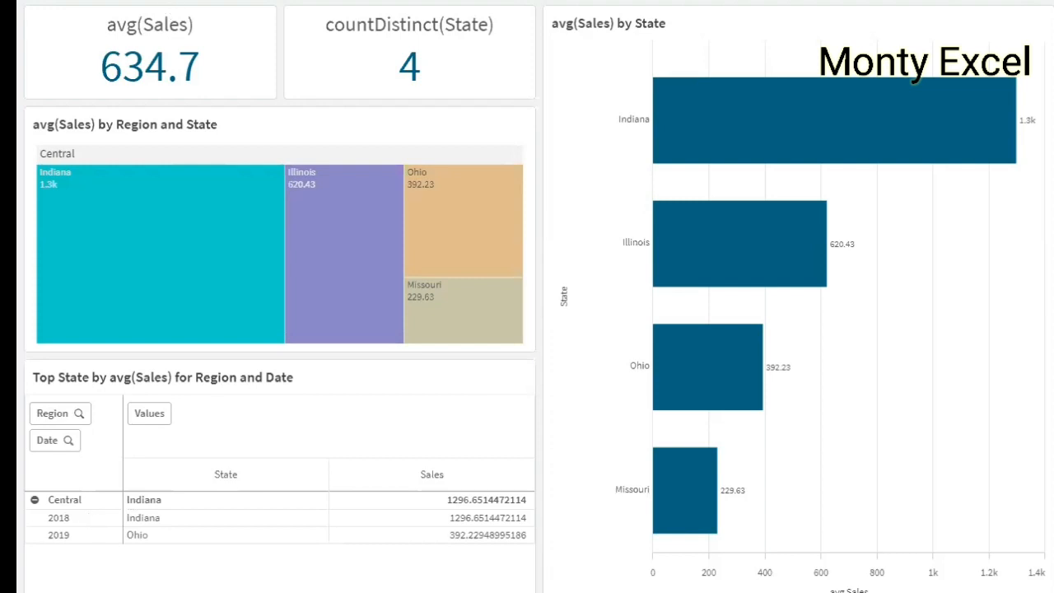
Step: Filter the sheet to 2019 from the Top State table and expand the North region into its yearly rows
click(63, 536)
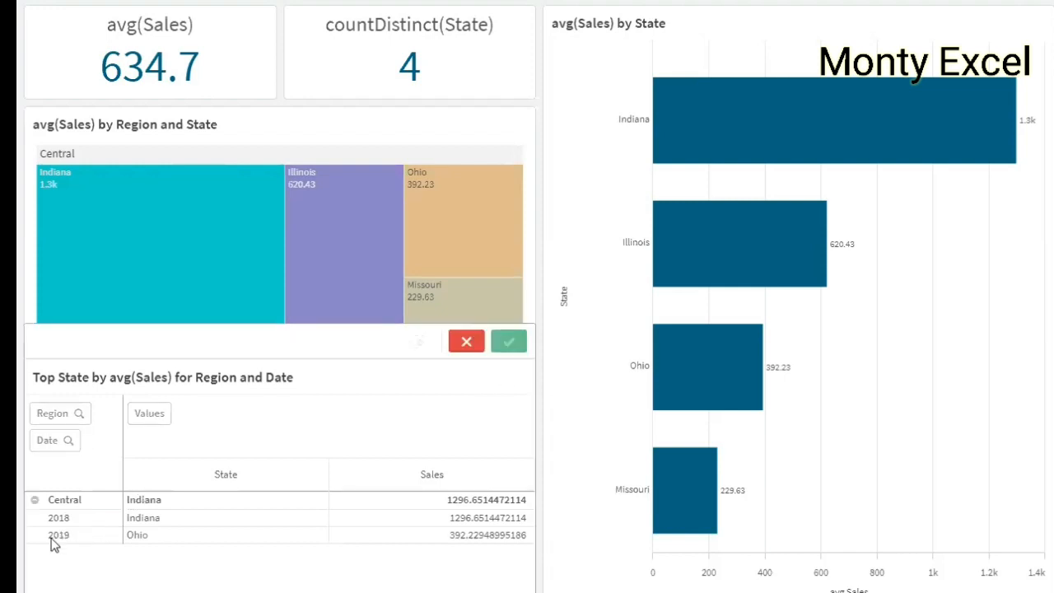
click(509, 342)
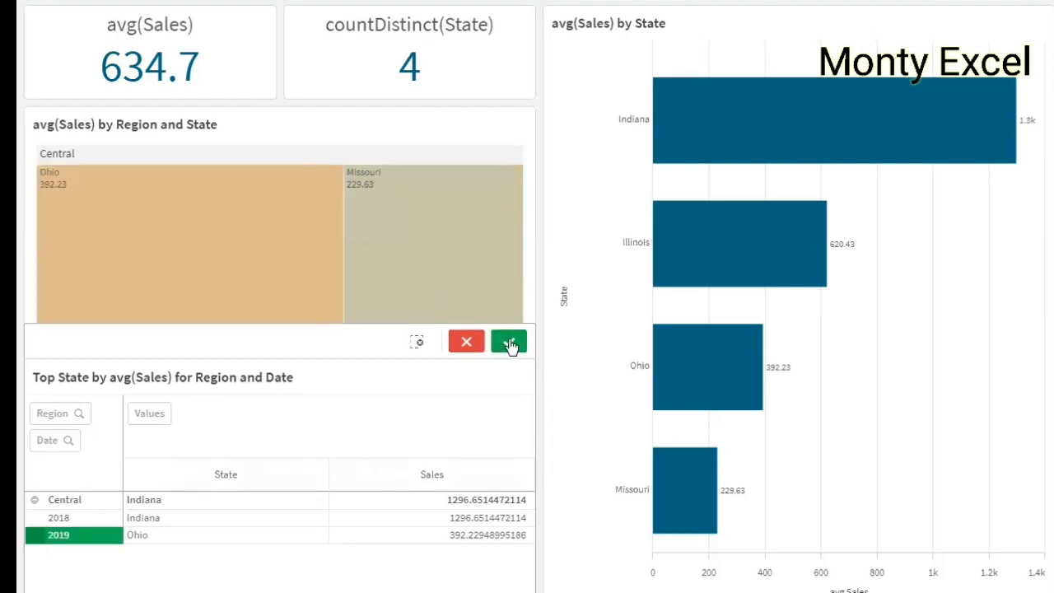
click(509, 342)
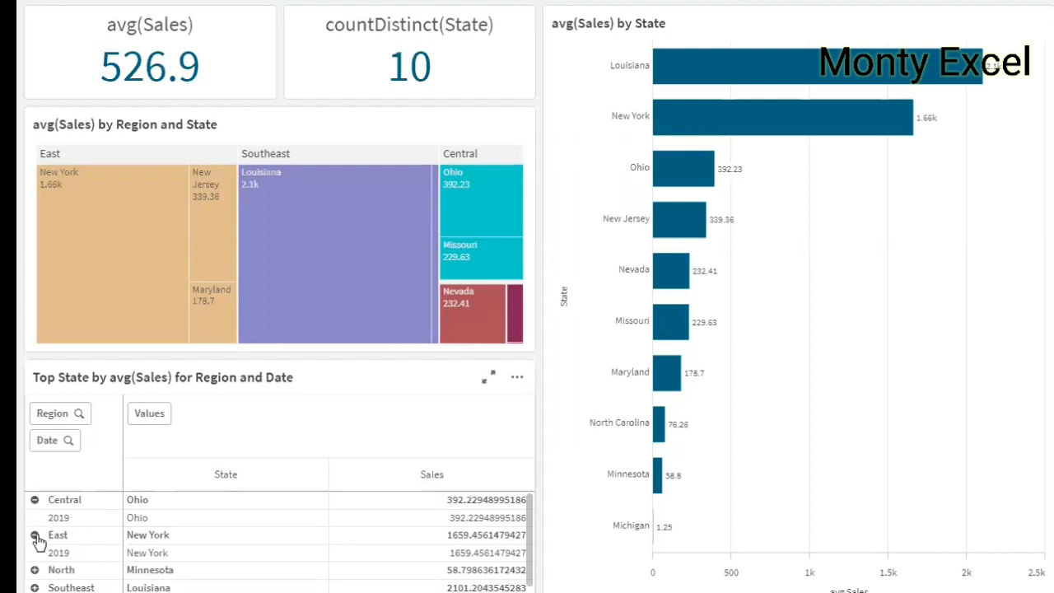
click(70, 563)
scroll(69, 576, down, 1)
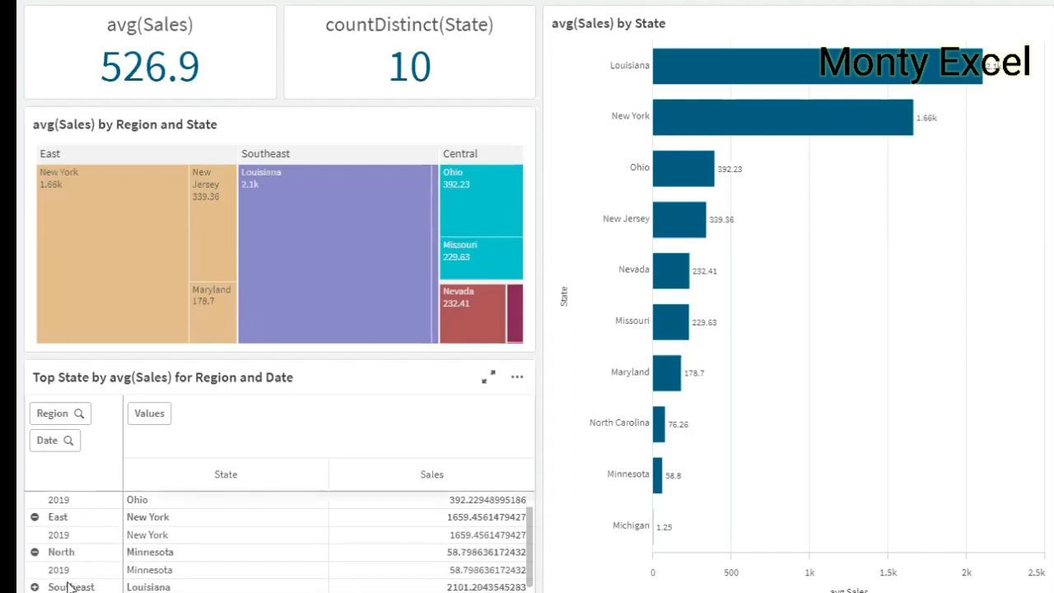
scroll(70, 577, up, 1)
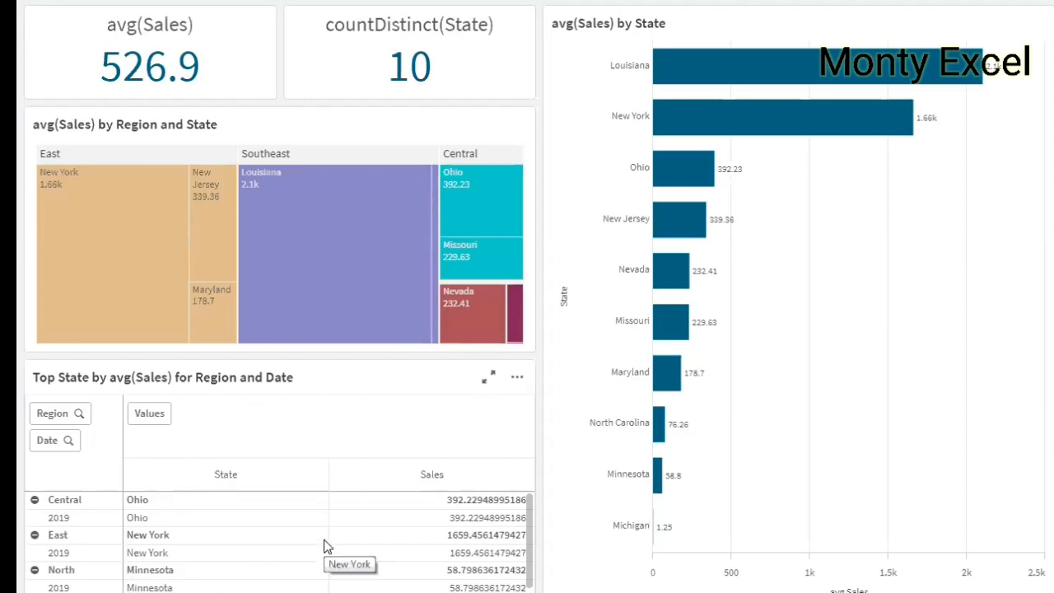
Step: Show the Top State table full screen, place Date above Region and expand 2019 into its regions
click(485, 378)
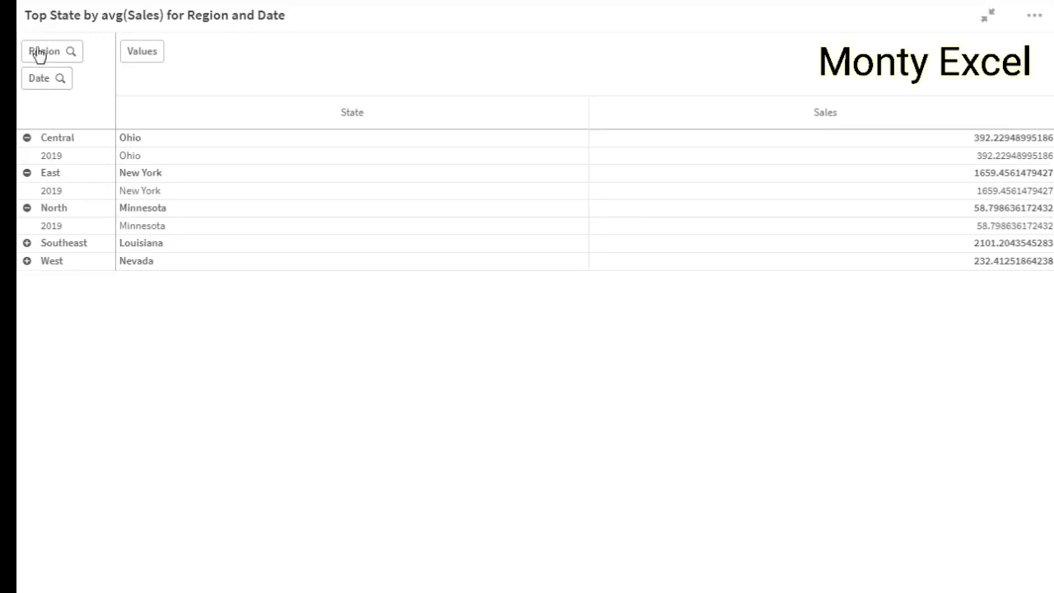
mouse_move(38, 51)
mouse_down()
mouse_move(38, 85)
mouse_move(46, 42)
mouse_up()
mouse_move(54, 49)
mouse_down()
mouse_move(63, 122)
mouse_move(54, 63)
mouse_up()
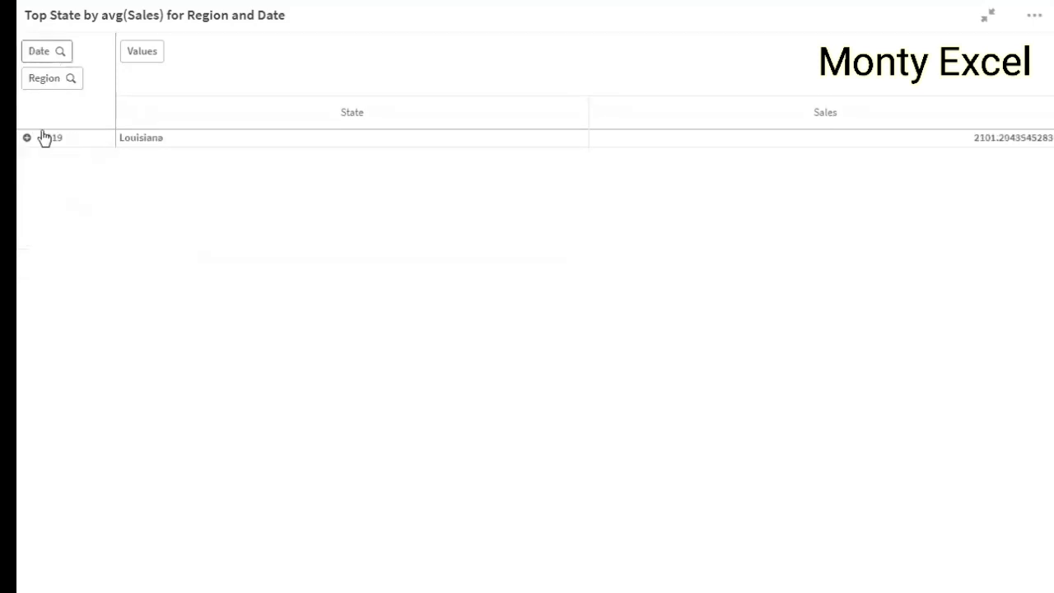
click(27, 138)
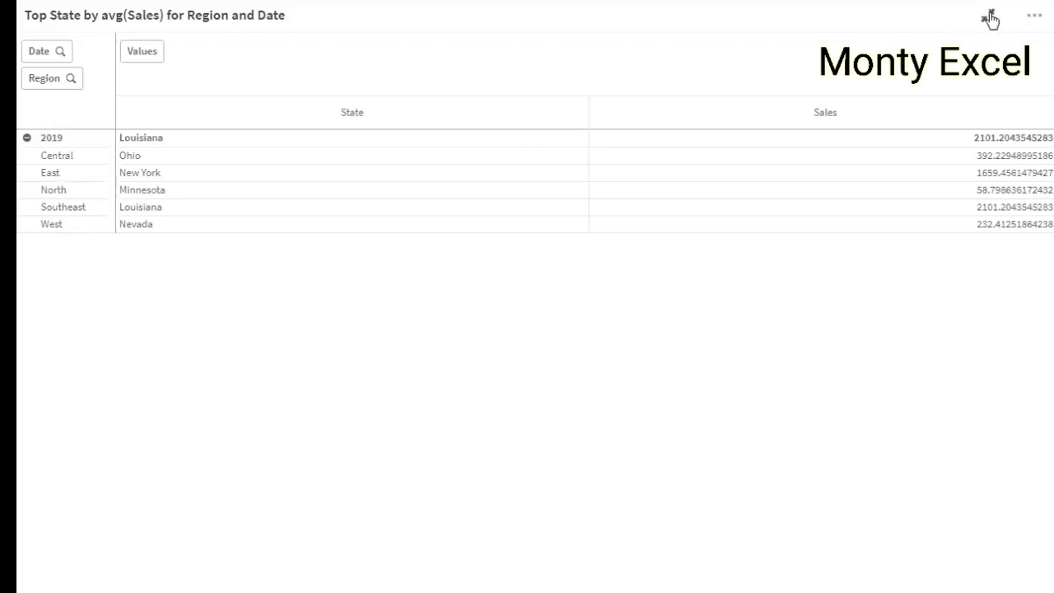
Step: Return from the full-screen table to the unfiltered sheet and reopen the sheet for editing
key(Escape)
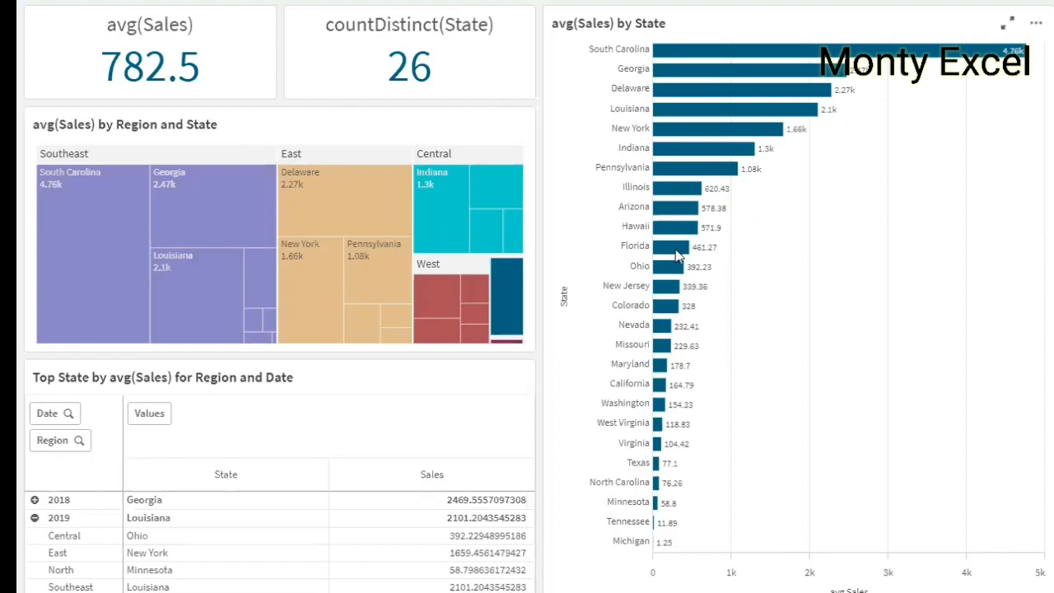
mouse_move(678, 255)
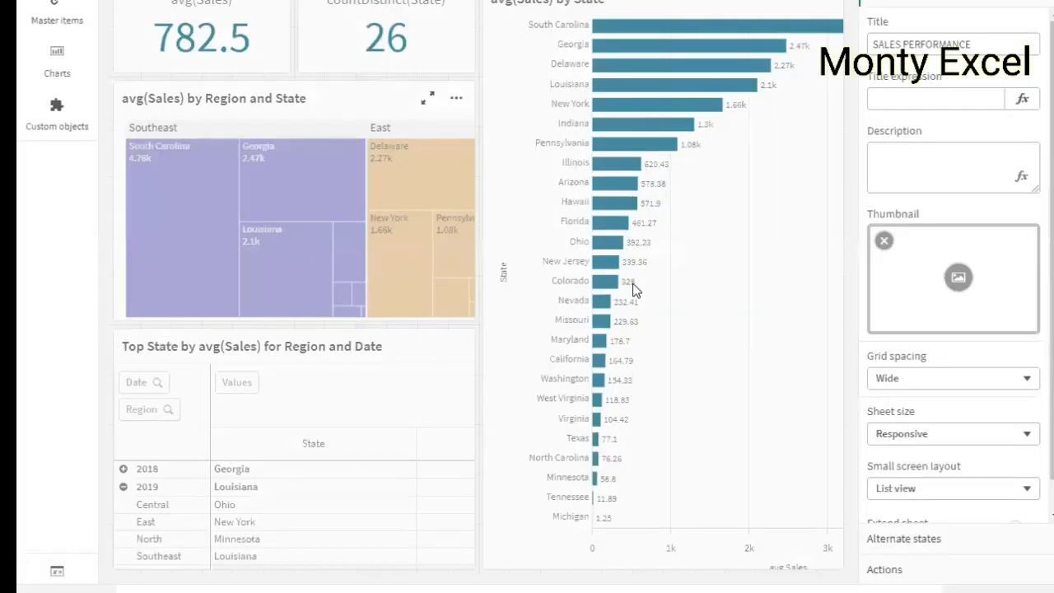
Step: Switch the avg(Sales) by State bar chart to custom colors by the State dimension and finish editing the sheet
click(808, 141)
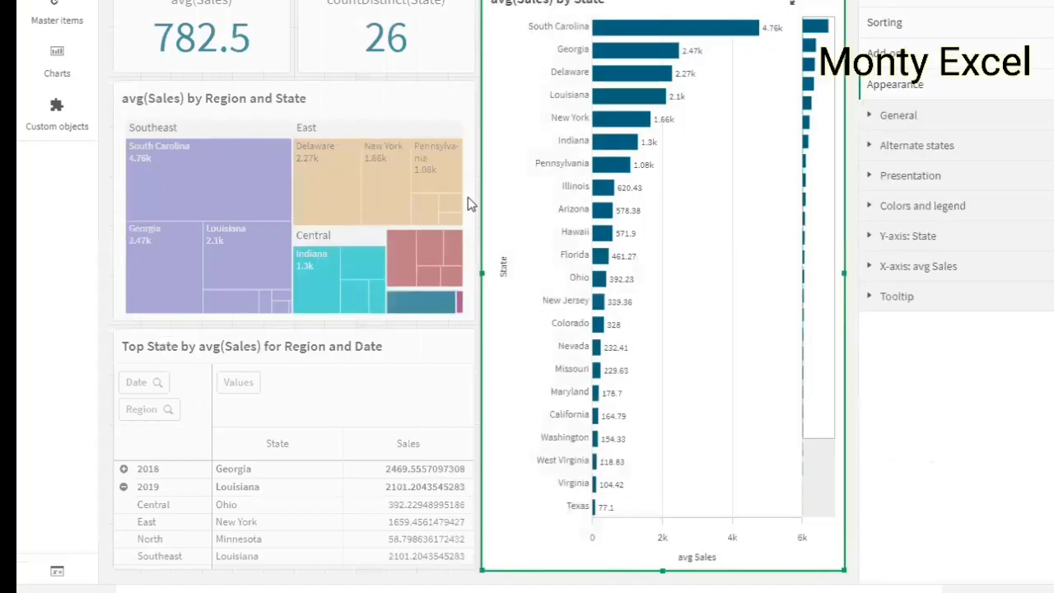
click(301, 229)
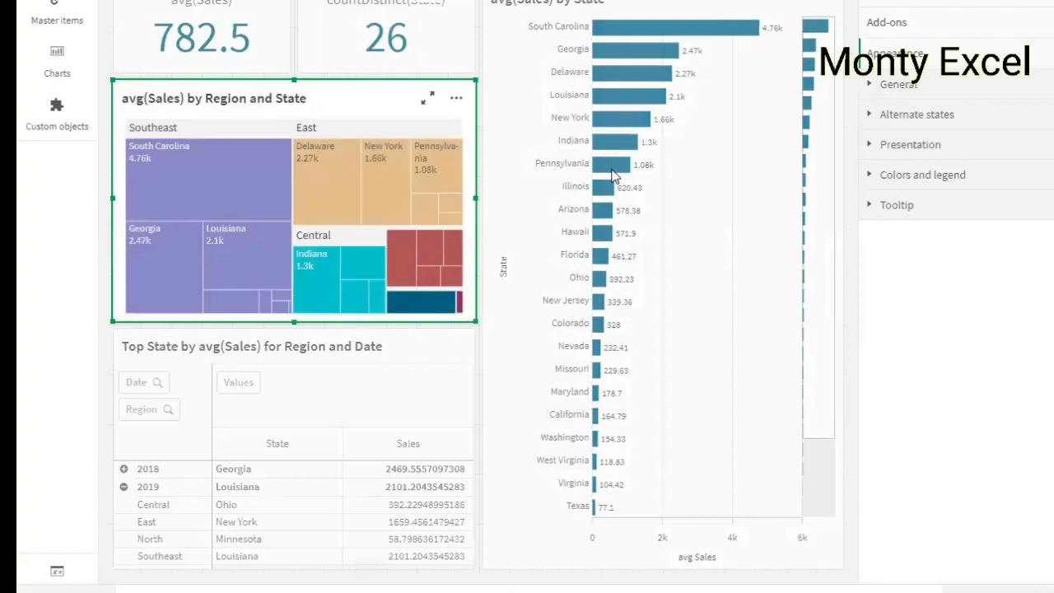
click(828, 213)
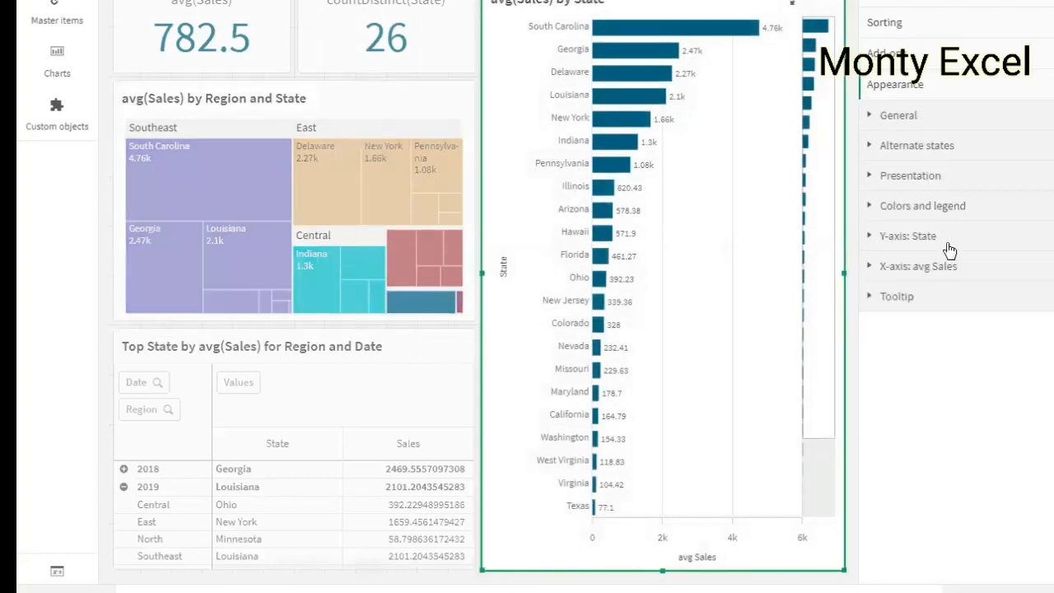
click(906, 207)
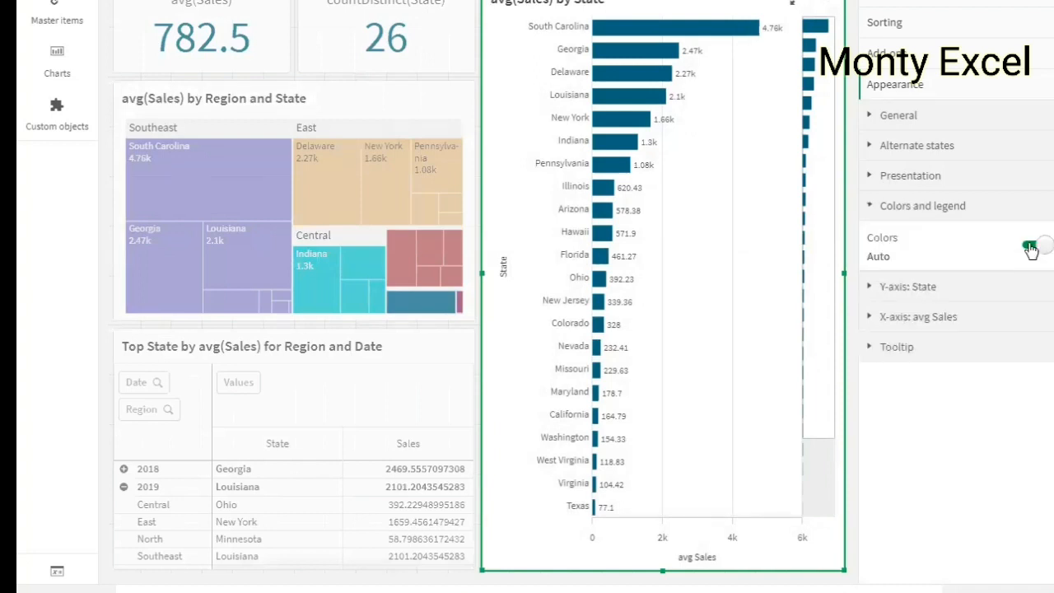
click(1030, 248)
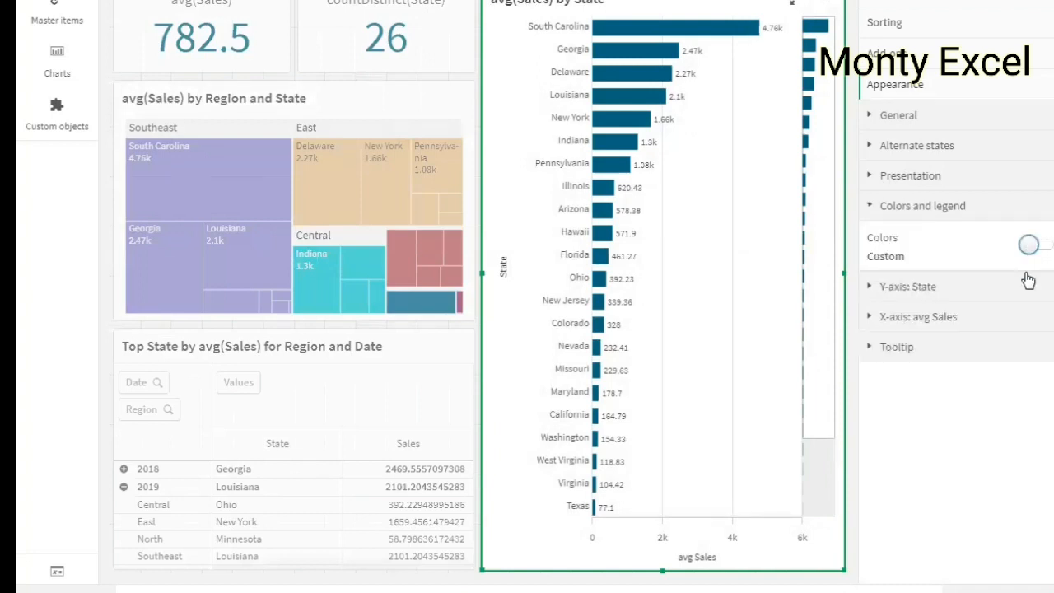
click(960, 289)
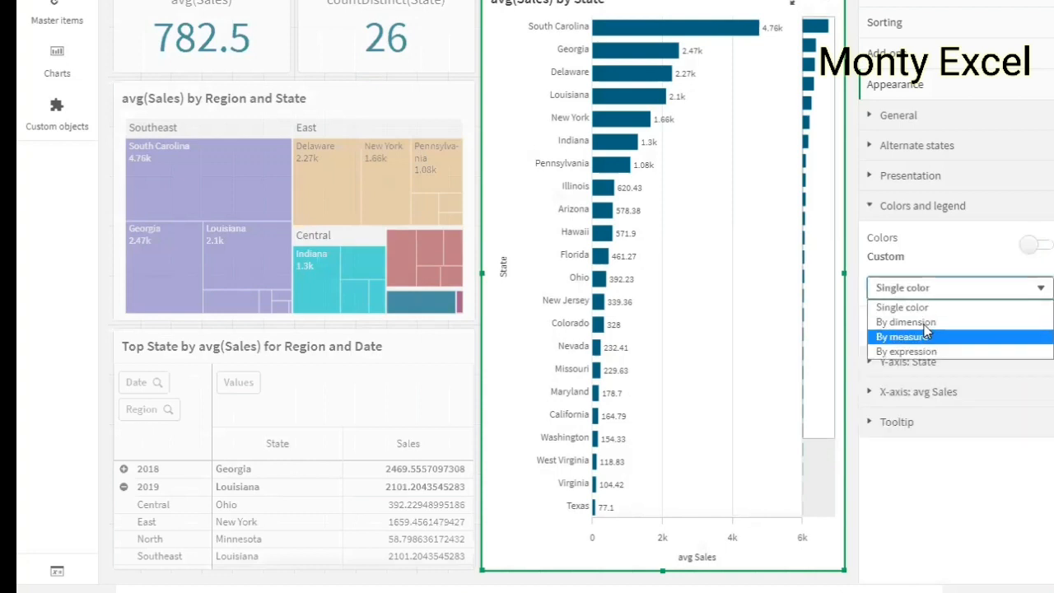
click(918, 322)
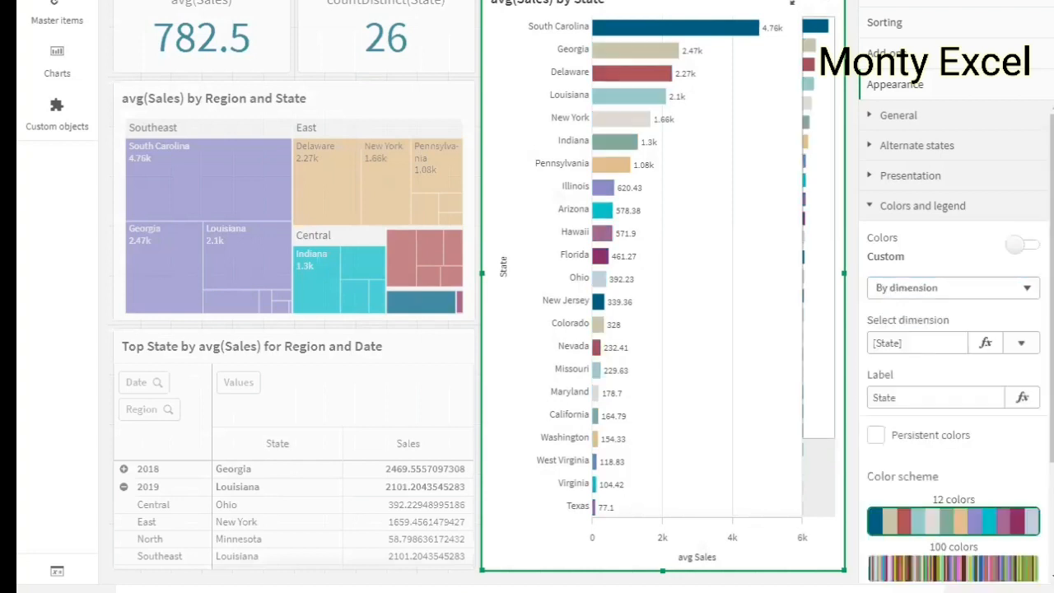
key(ctrl+e)
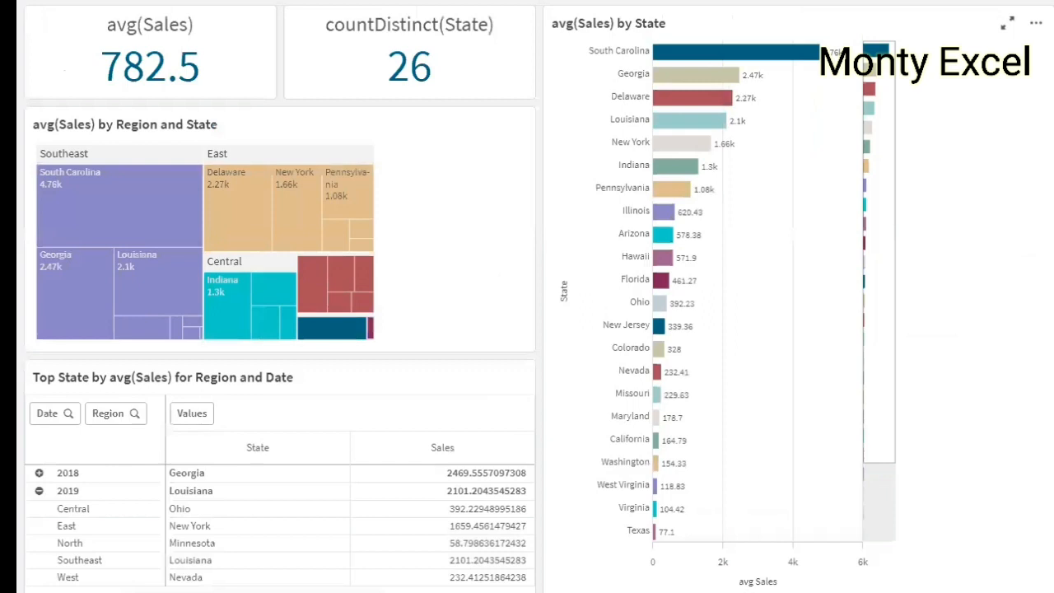